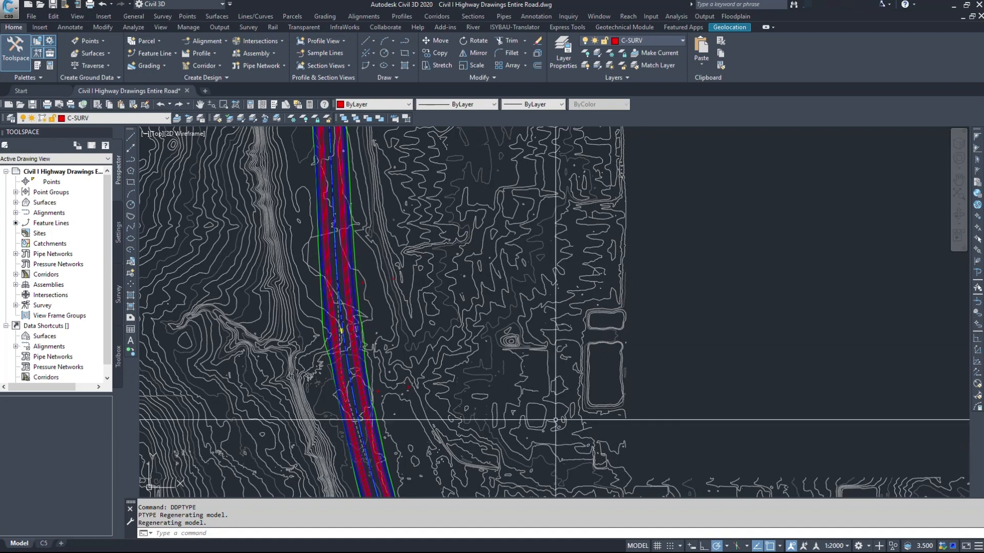
Step: Examine the road profile view north of the contours and the highway corridor in plan down to its southern end
mouse_move(528, 288)
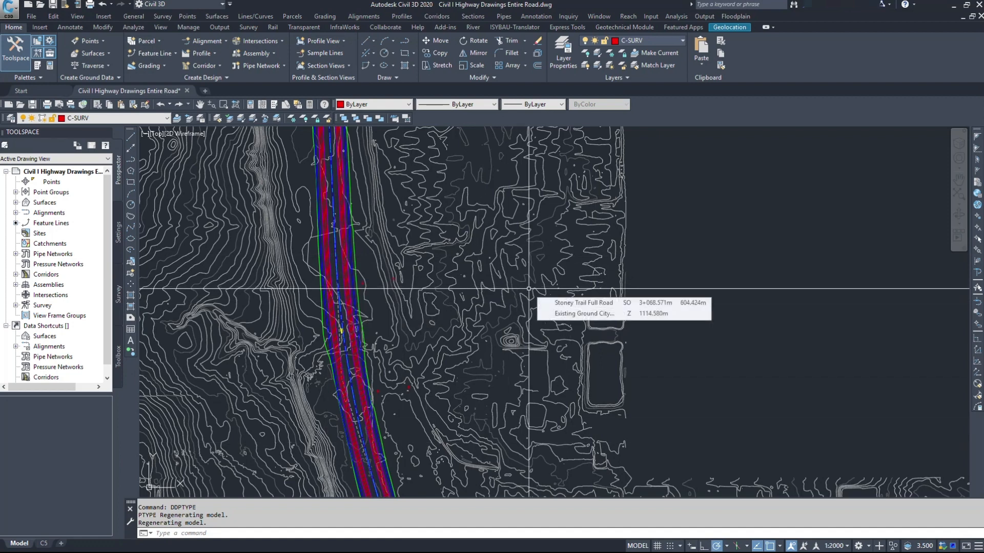
scroll(636, 333, down, 3)
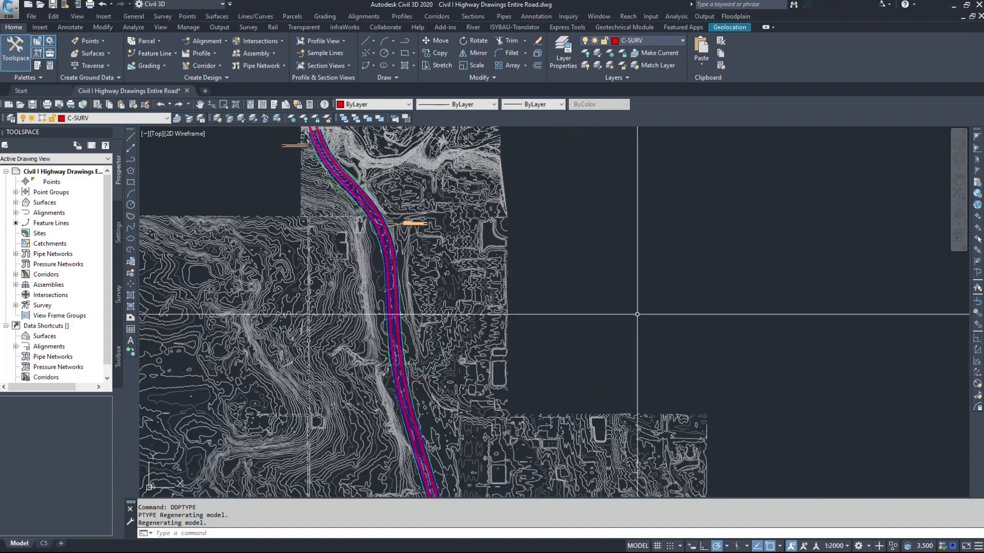
scroll(637, 314, down, 5)
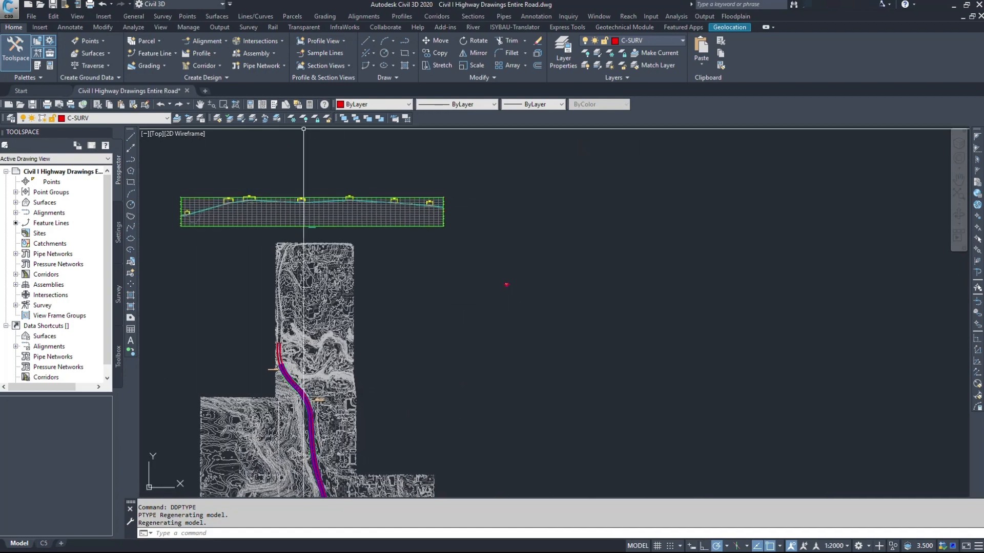
scroll(259, 180, up, 6)
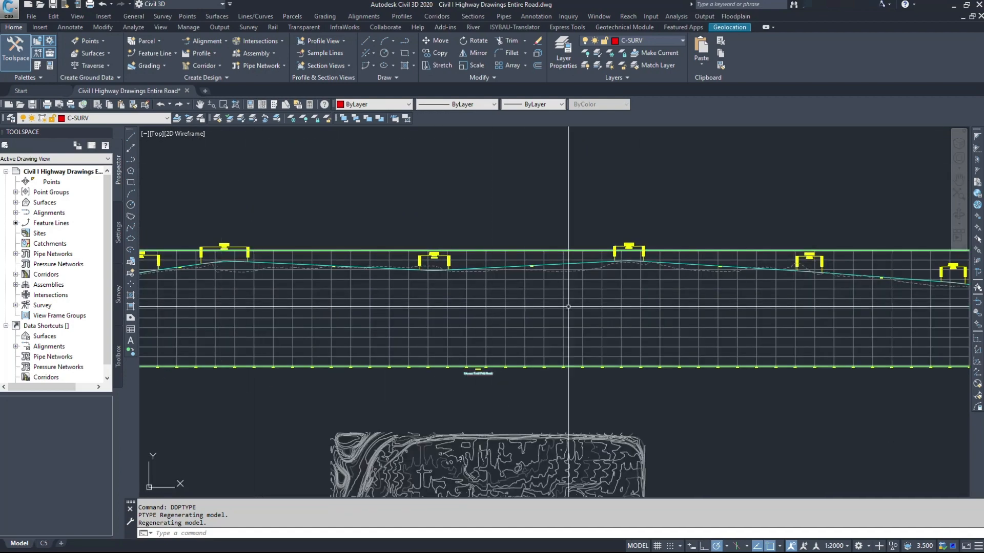
mouse_move(712, 312)
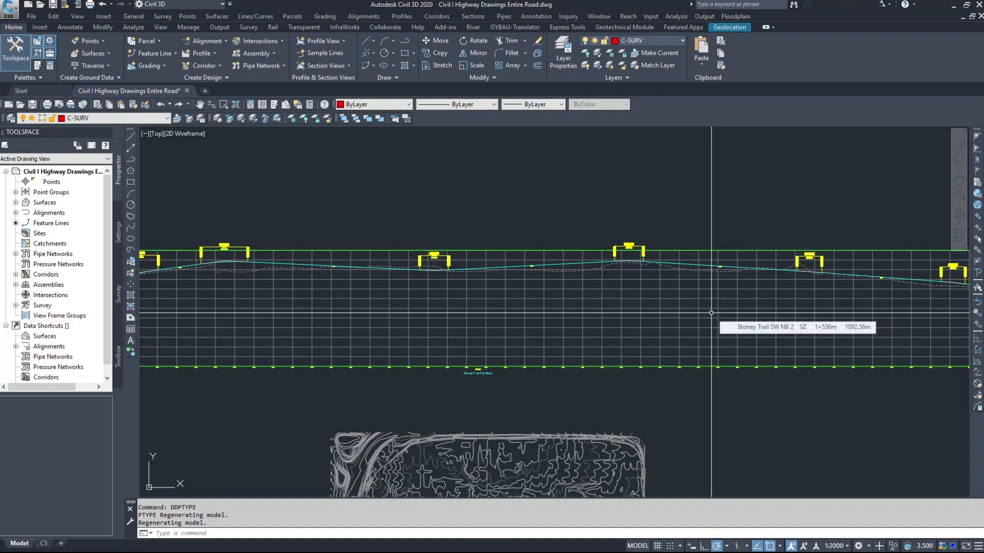
scroll(682, 307, down, 2)
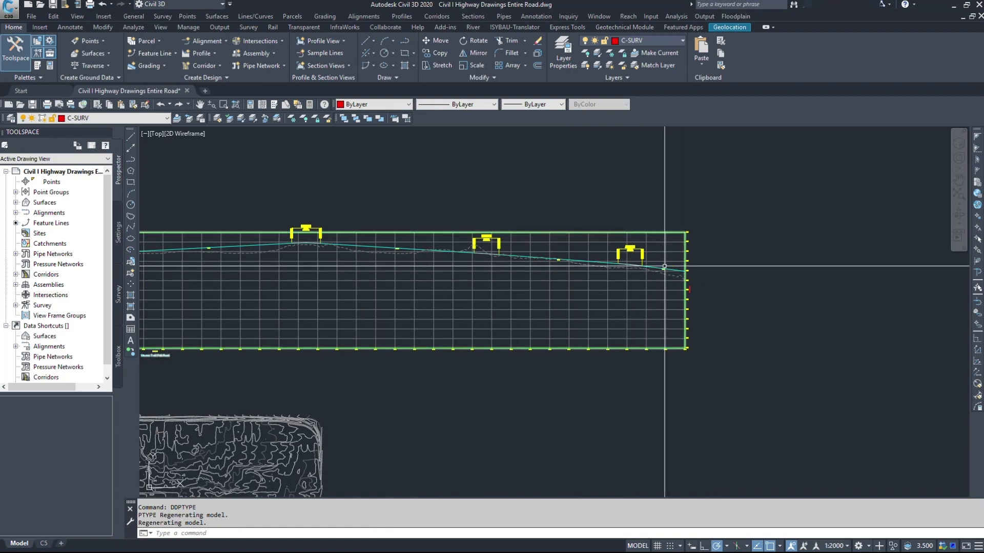
middle_drag(418, 261, 550, 270)
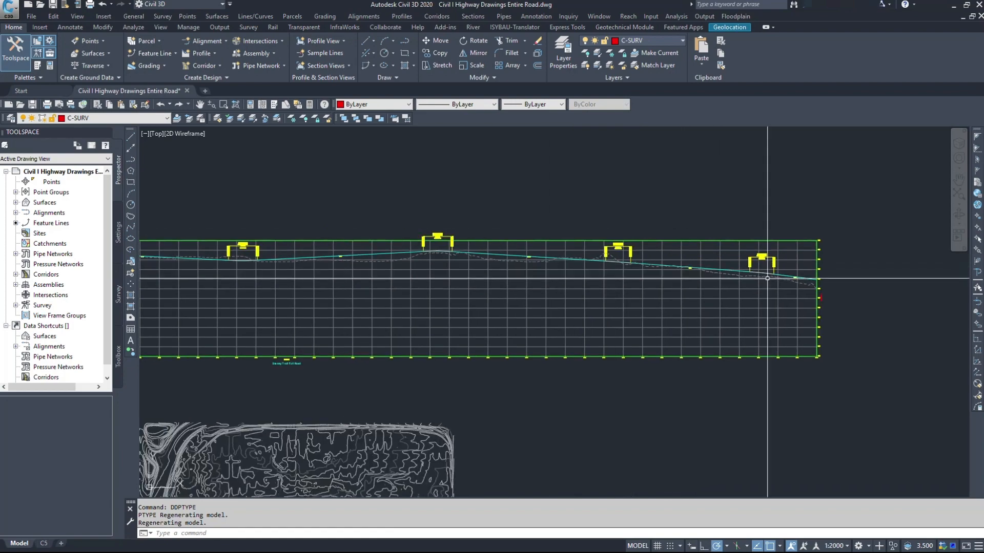
middle_drag(700, 320, 839, 109)
middle_drag(666, 358, 666, 57)
middle_drag(571, 356, 502, 80)
scroll(621, 402, down, 2)
middle_drag(621, 402, 621, 310)
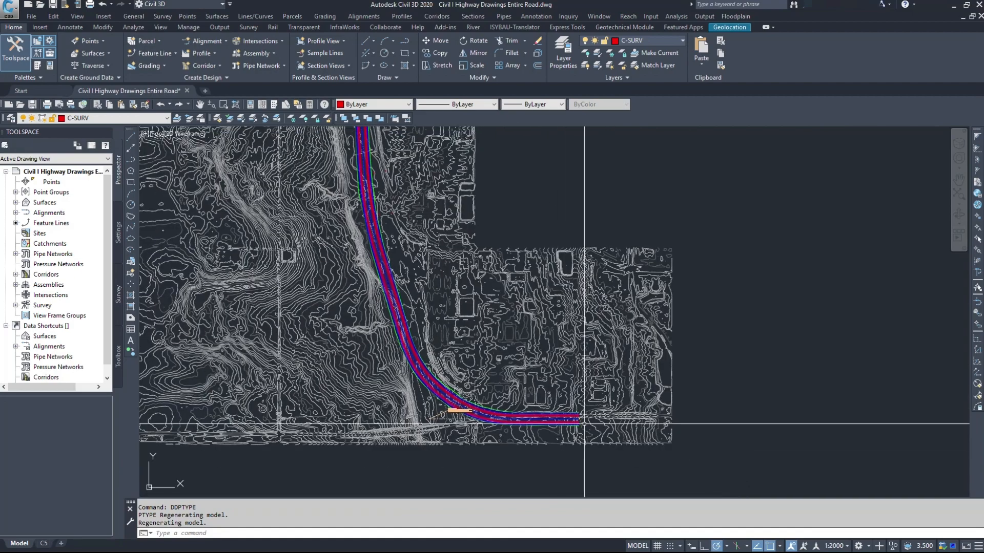
Step: Examine the existing ground line across the profile view and read the PVI label of the sag curve near its middle
middle_drag(621, 128, 575, 314)
scroll(575, 314, down, 2)
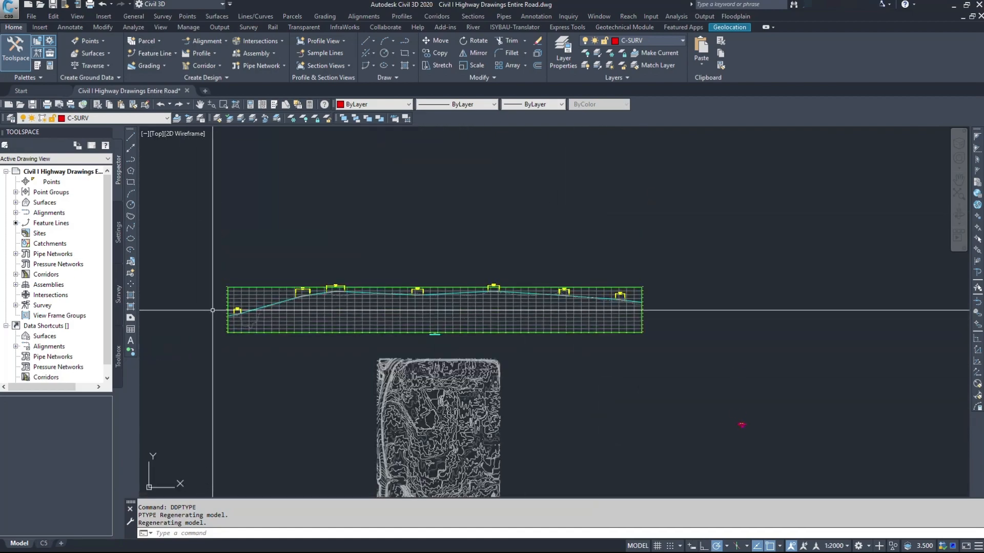
text(1)
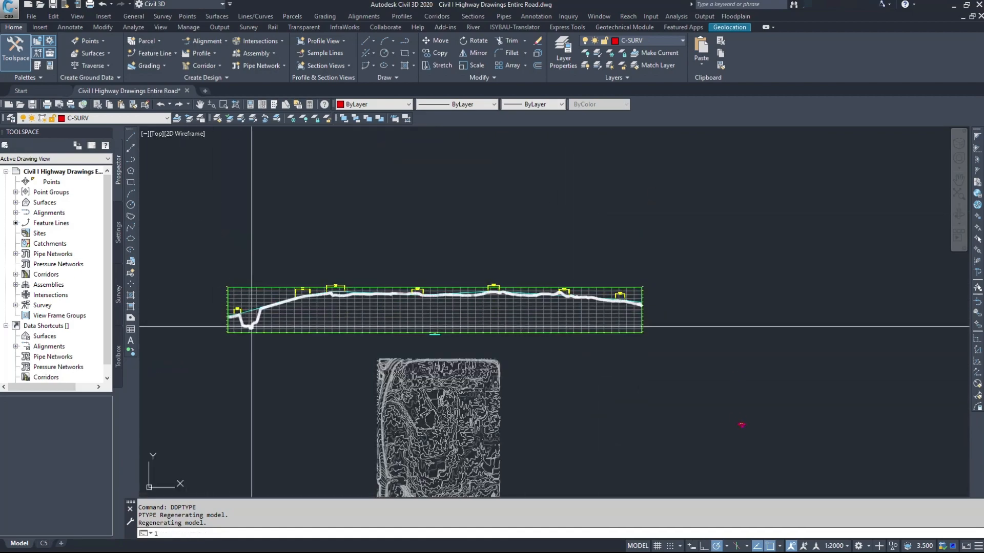
scroll(351, 324, up, 3)
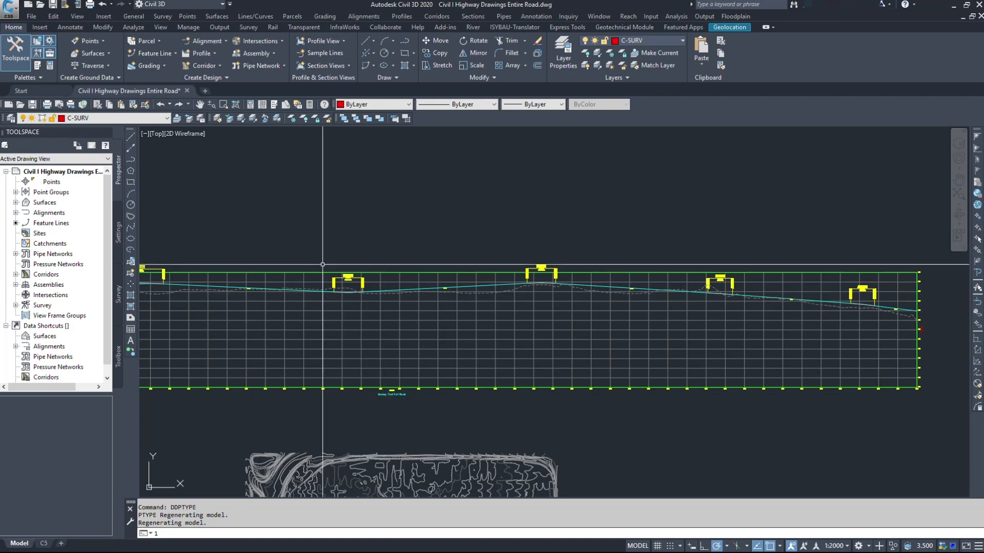
key(BackSpace)
key(F11)
click(319, 236)
click(397, 304)
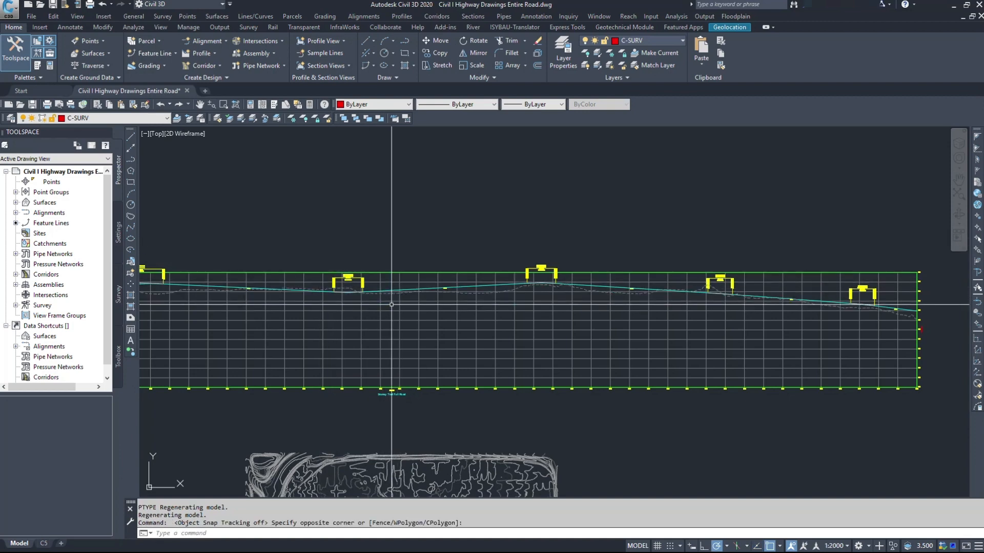
scroll(361, 304, up, 4)
scroll(361, 303, up, 6)
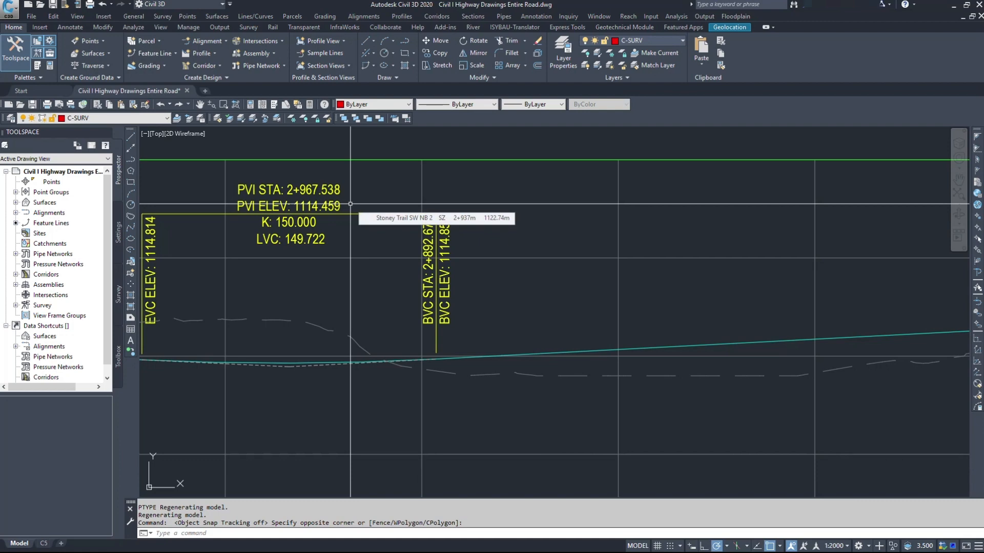
scroll(350, 204, down, 8)
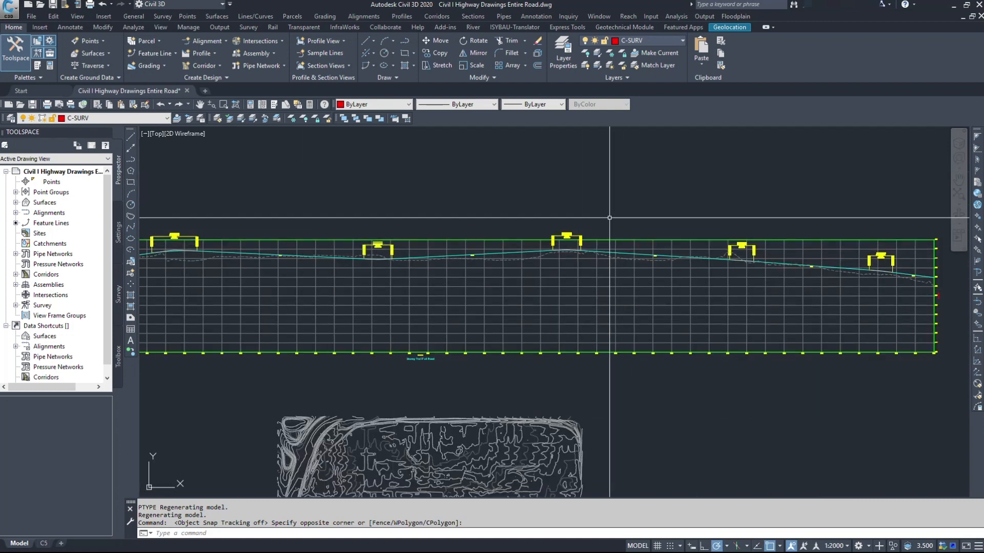
Step: Find station 3+000 on the highway alignment in plan
mouse_move(413, 241)
middle_down()
mouse_move(463, 218)
mouse_move(504, 239)
middle_up()
scroll(383, 337, up, 6)
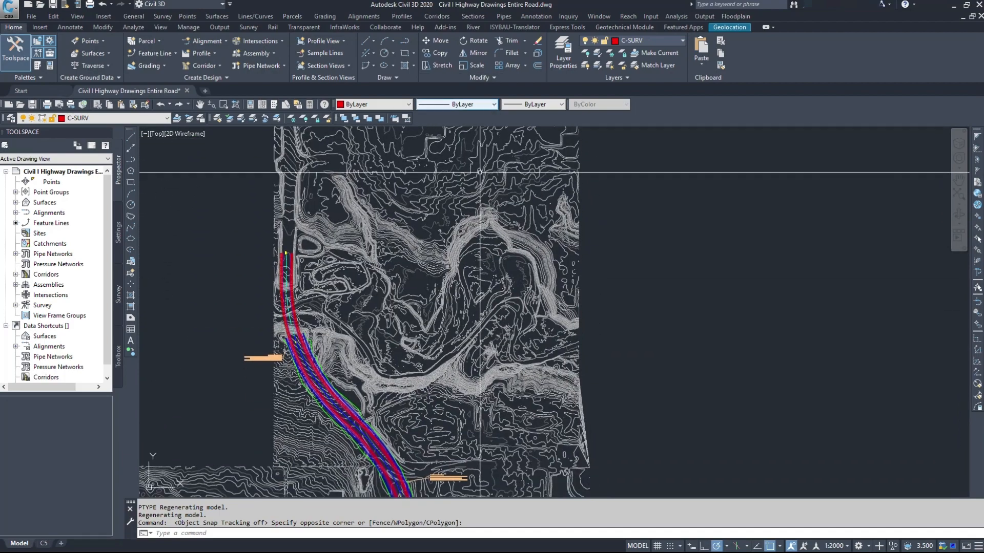
scroll(382, 337, up, 4)
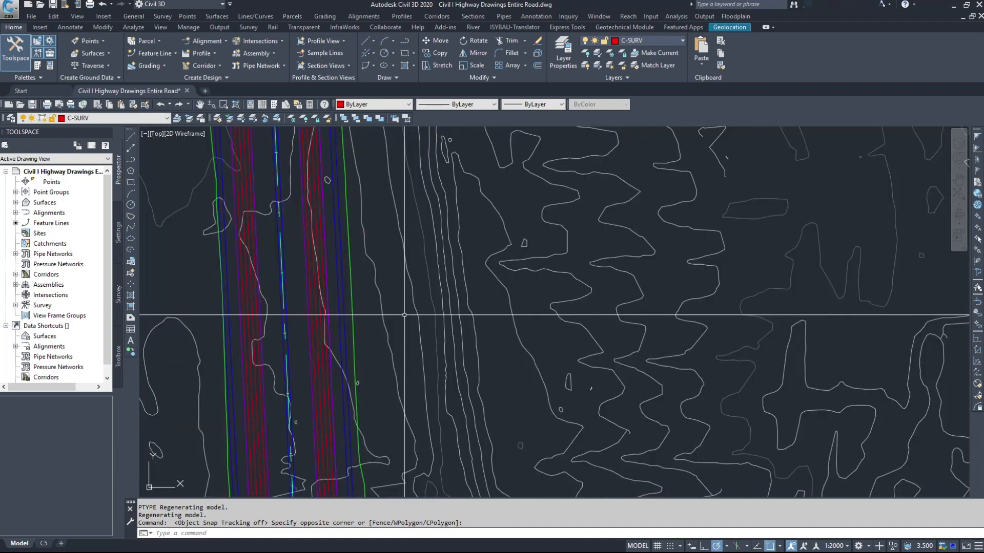
middle_drag(328, 215, 324, 60)
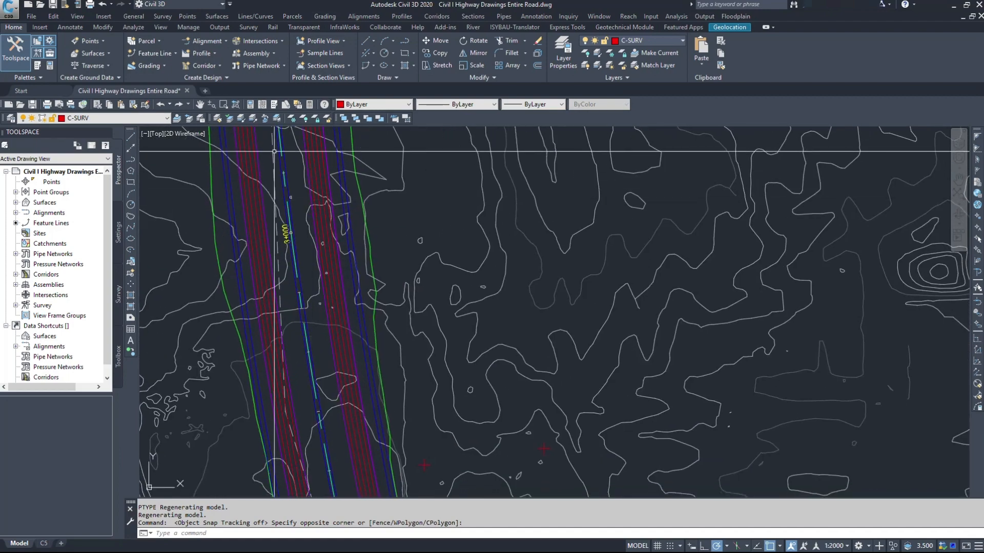
scroll(290, 220, up, 2)
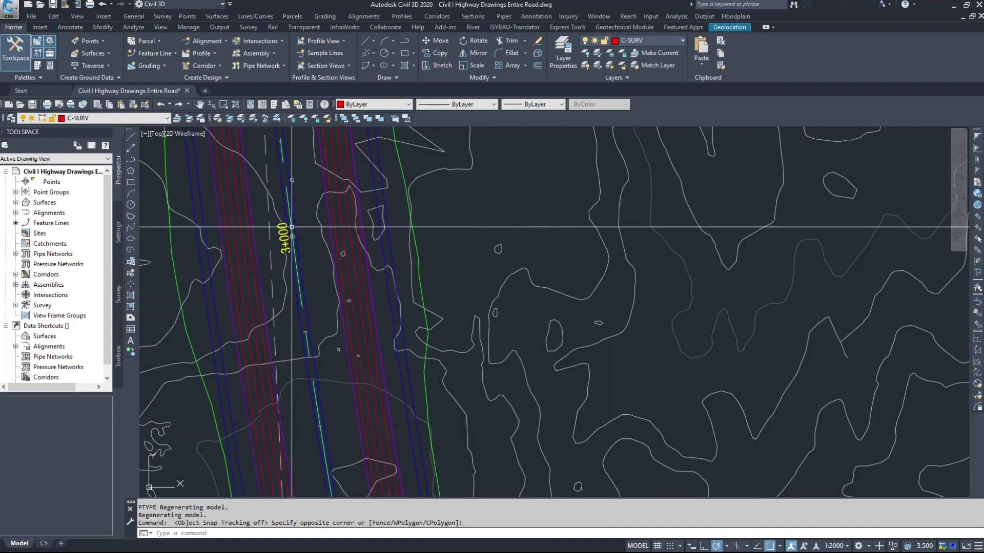
middle_drag(287, 221, 389, 286)
Step: Display the aerial GEOMAP imagery behind the drawing and accept the use of online map data
text(geomap)
key(Return)
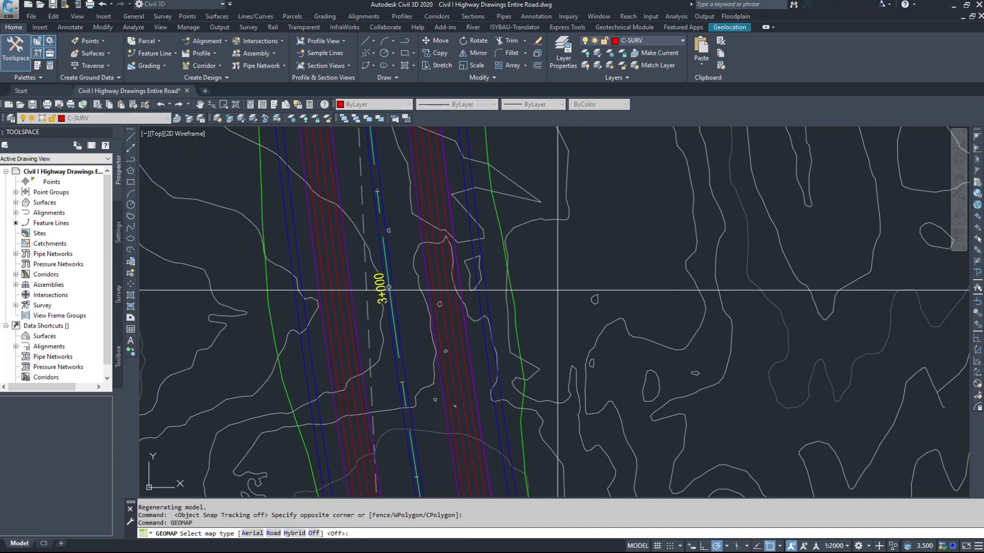
text(on)
key(Return)
text(a)
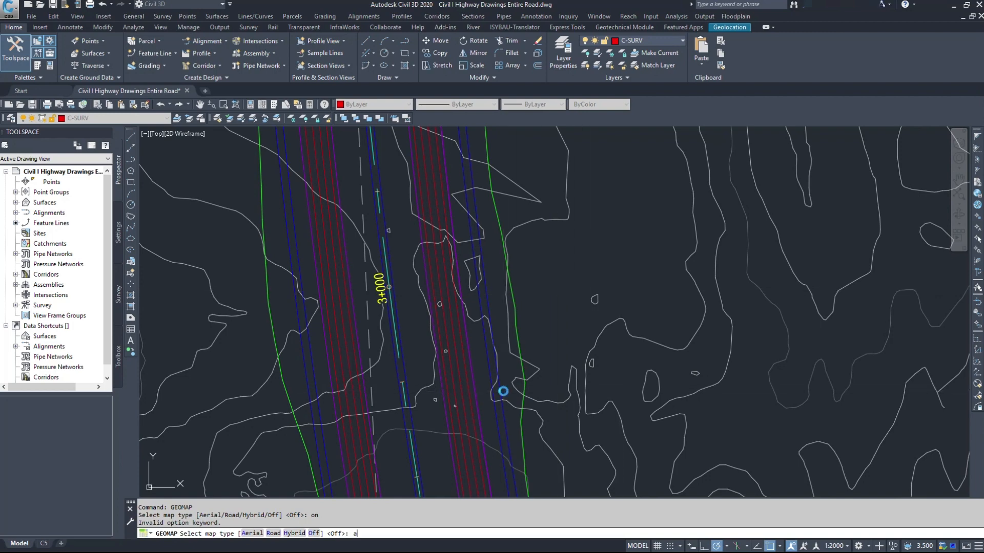
key(Return)
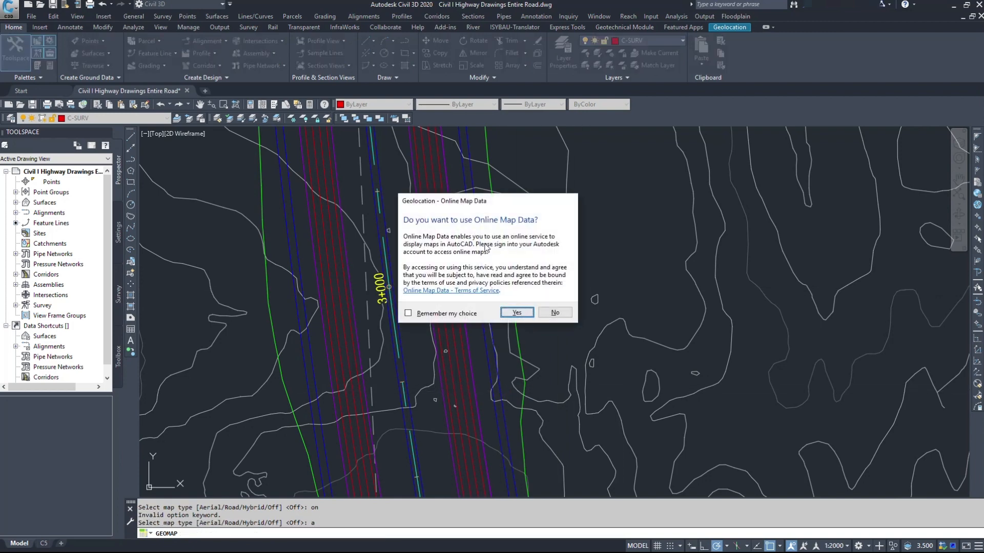
click(521, 313)
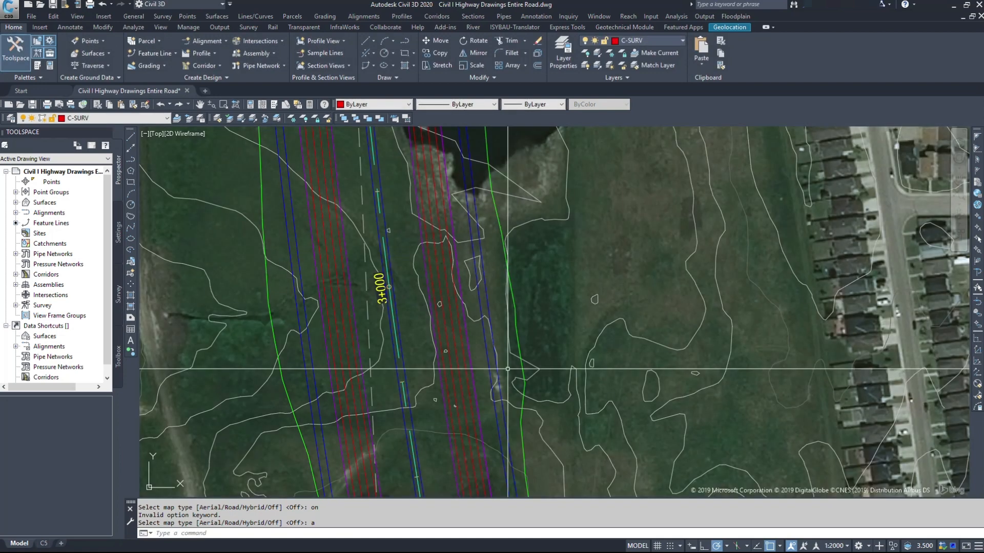
Step: Examine the corridor against the aerial imagery around station 3+000, including the ponds along the road
scroll(554, 399, down, 4)
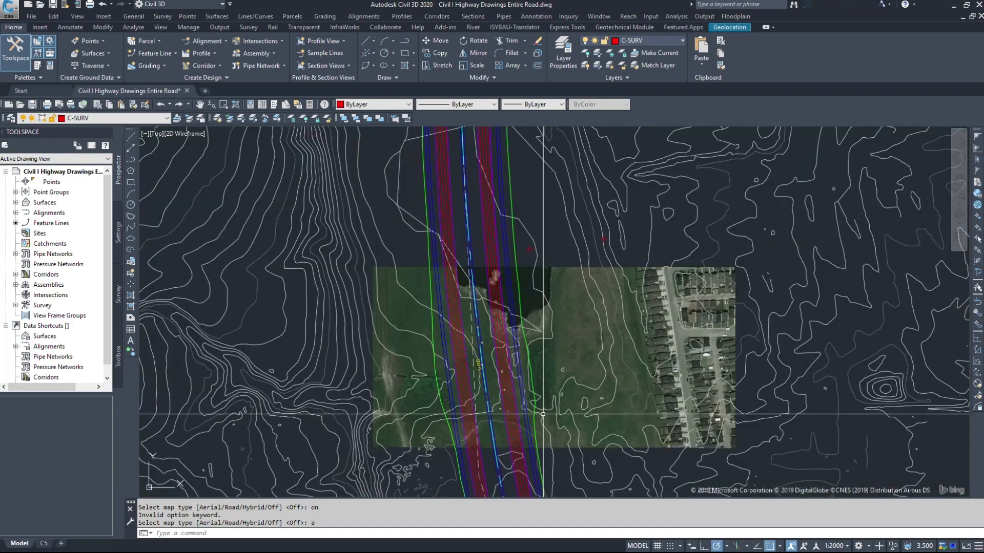
middle_drag(633, 409, 426, 370)
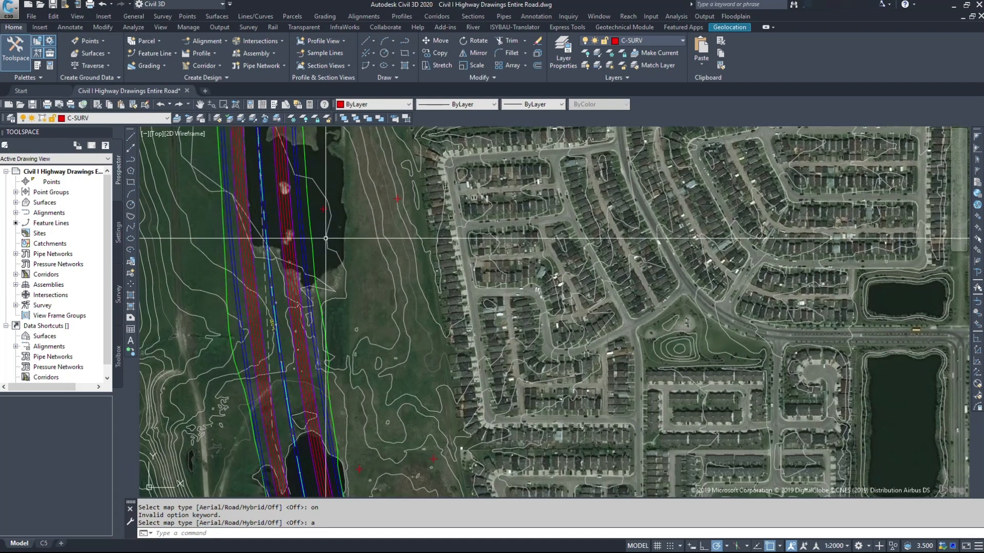
middle_drag(344, 189, 384, 307)
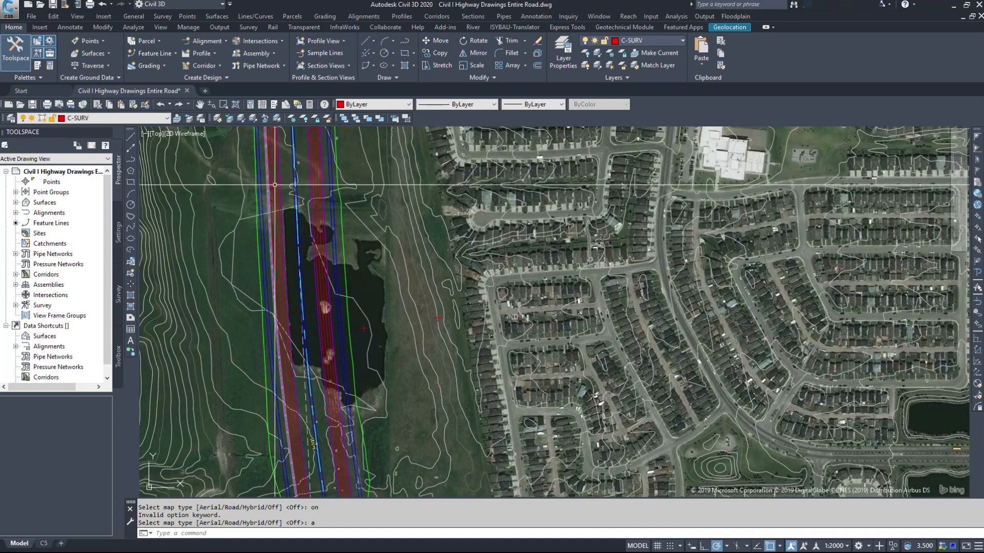
middle_drag(333, 449, 270, 115)
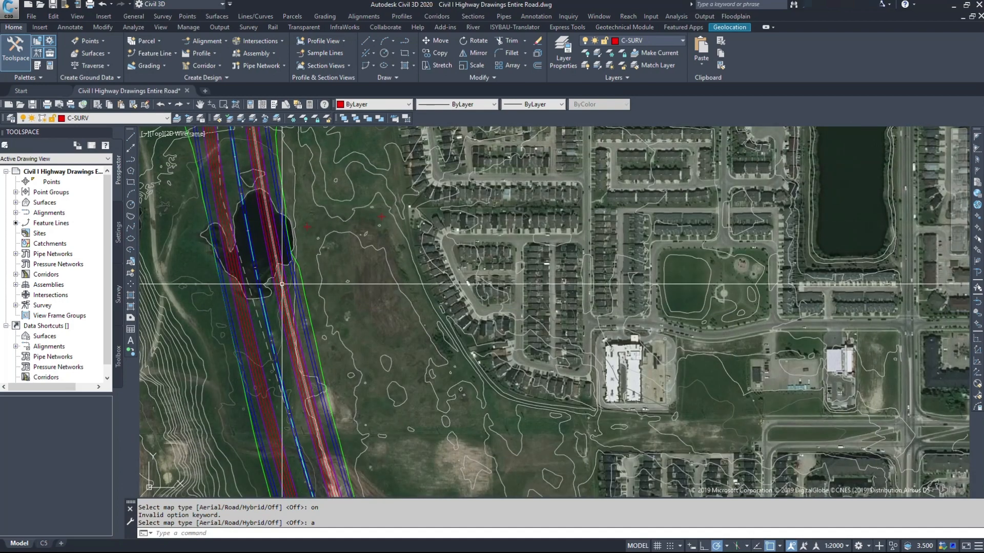
mouse_move(282, 284)
middle_drag(282, 284, 379, 463)
scroll(424, 341, down, 2)
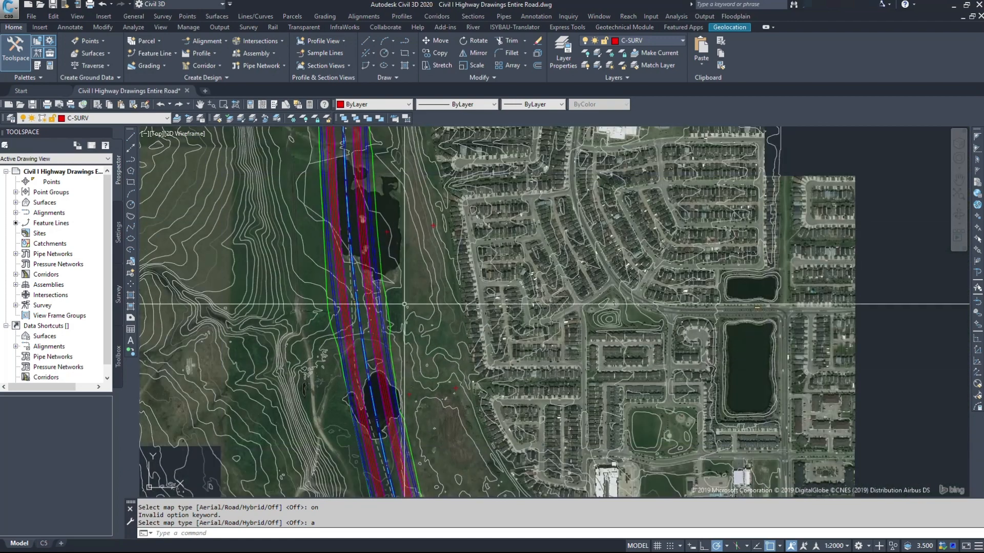
Step: Outline the residential neighbourhood east of the corridor with a lasso and view the whole road on the aerial imagery
click(436, 144)
mouse_move(431, 151)
mouse_down()
mouse_move(538, 472)
mouse_move(604, 205)
mouse_move(428, 129)
mouse_move(436, 138)
mouse_up()
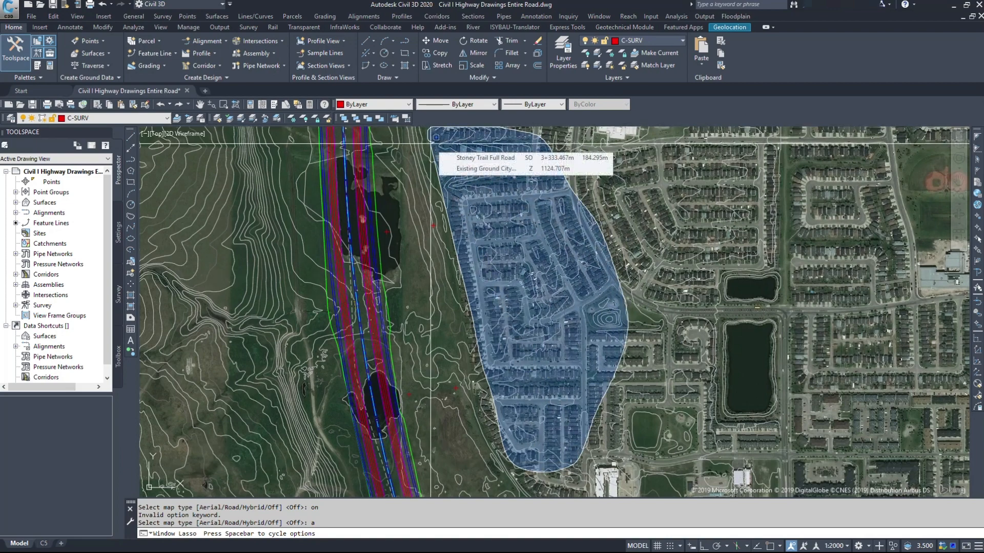
drag(436, 137, 436, 137)
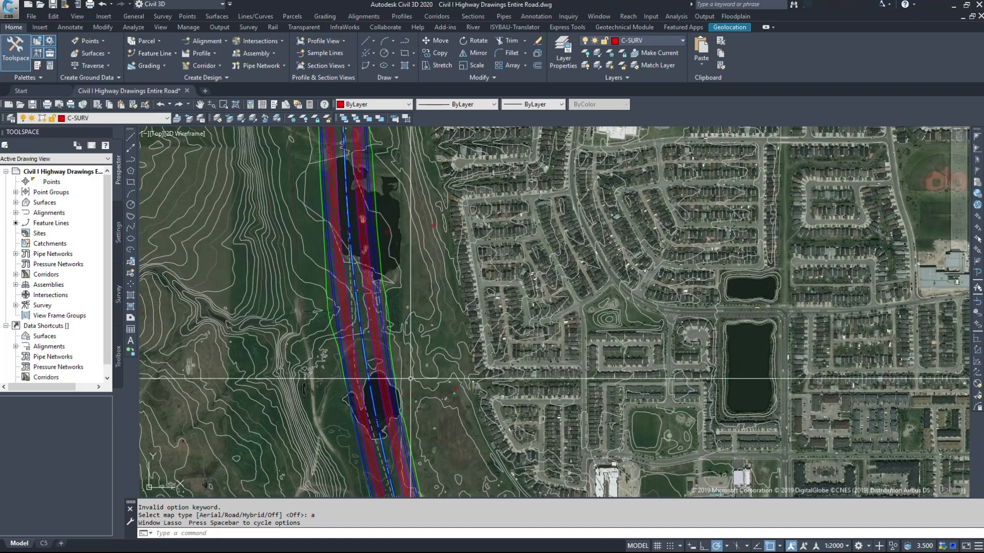
scroll(405, 354, down, 3)
scroll(405, 354, down, 2)
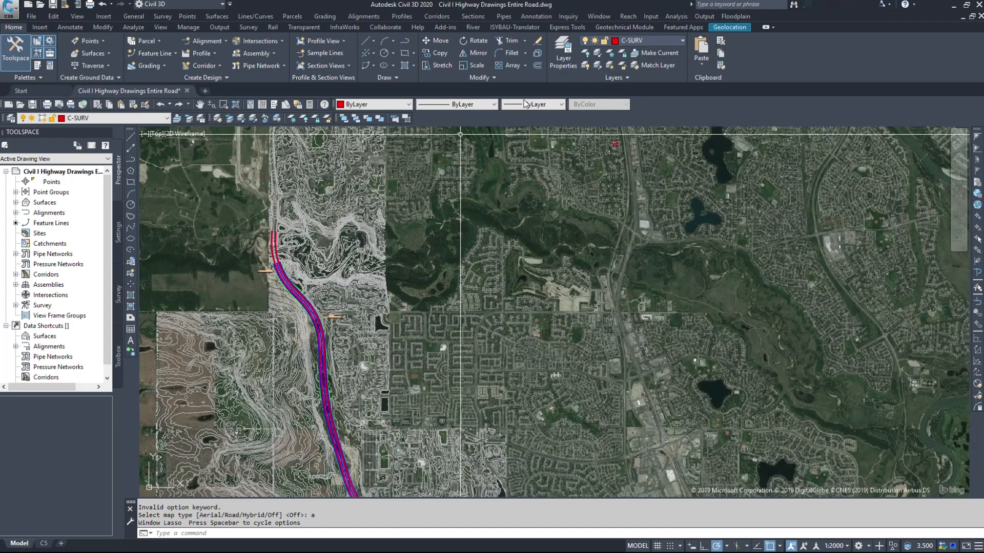
middle_drag(400, 381, 423, 261)
Step: Turn the GEOMAP aerial imagery off
text(go)
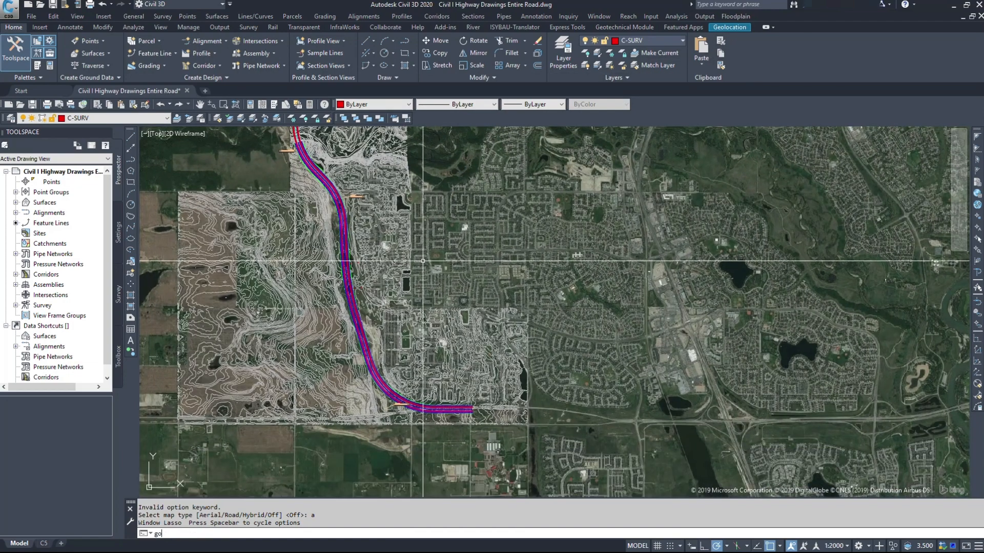
text(map)
key(Return)
text(off)
key(Return)
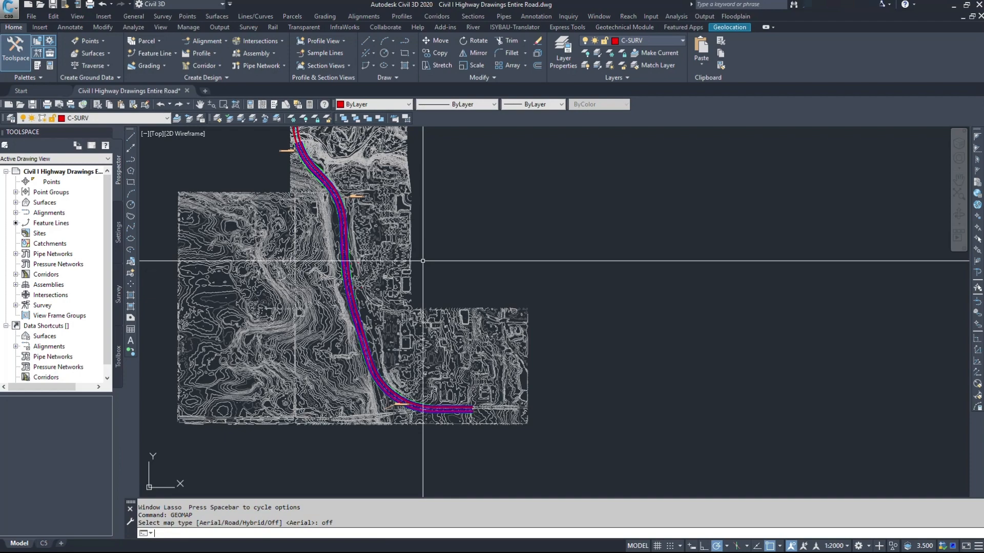
Step: Select the Stoney Trail SW NB 2 design profile in the profile view
middle_drag(609, 231, 478, 489)
middle_drag(576, 222, 719, 395)
scroll(305, 343, up, 4)
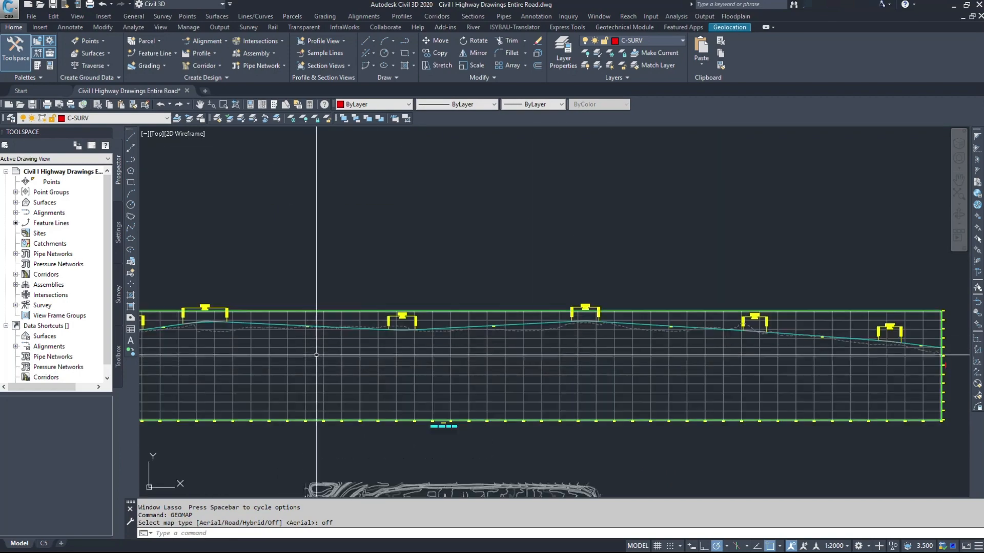
middle_drag(530, 302, 676, 282)
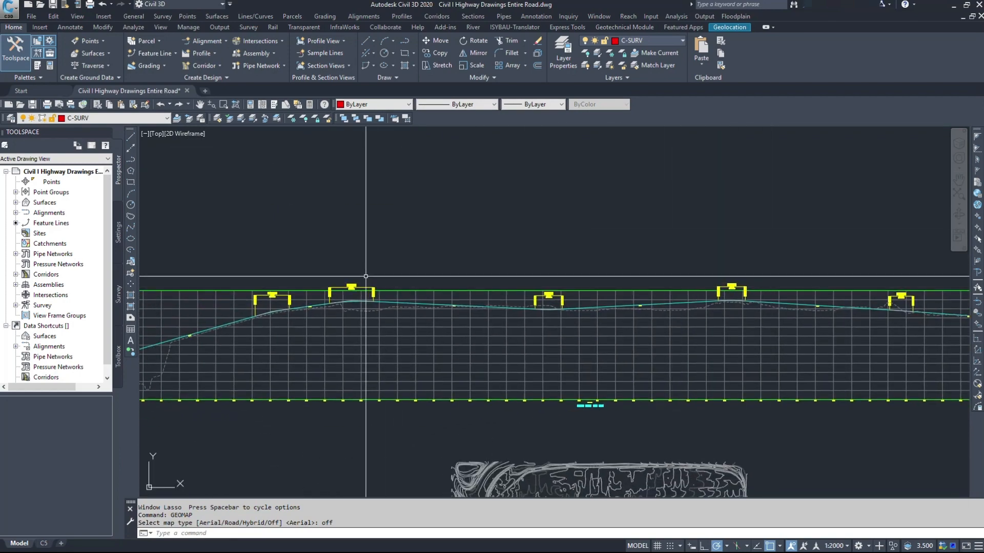
click(351, 301)
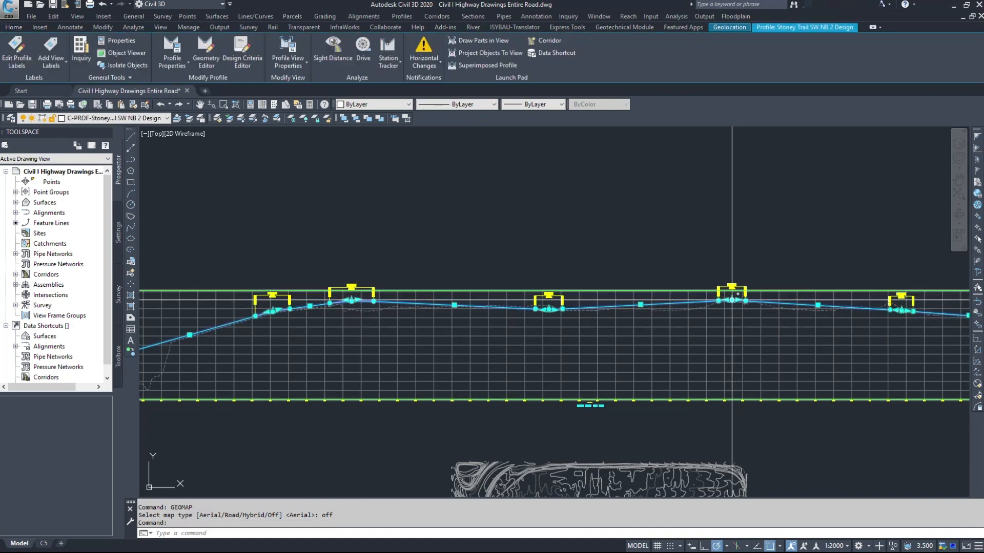
Step: Examine the design profile's crest vertical curves with PVI stations 1+959.902 and 4+053.398 and mark the stretch between them
scroll(732, 297, up, 6)
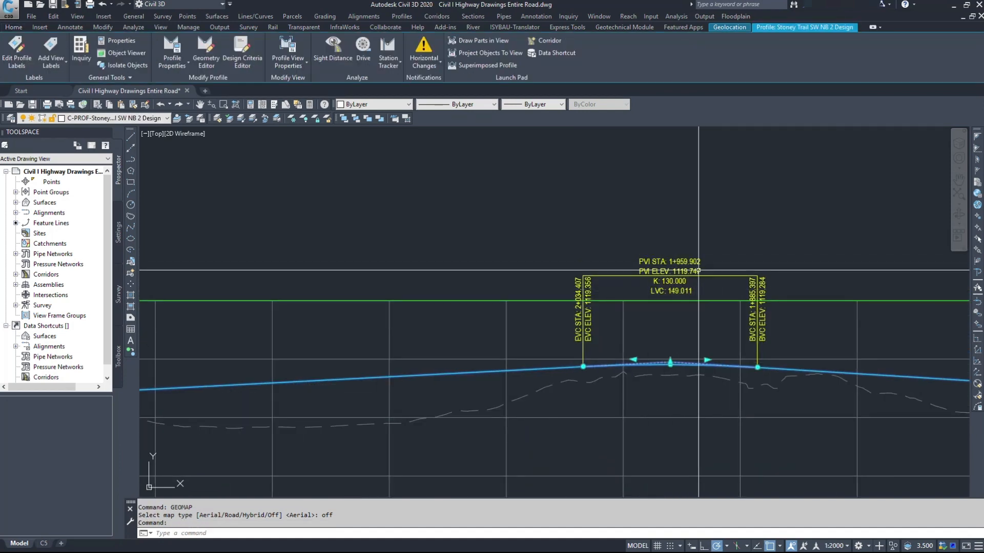
scroll(704, 269, down, 5)
scroll(453, 321, up, 5)
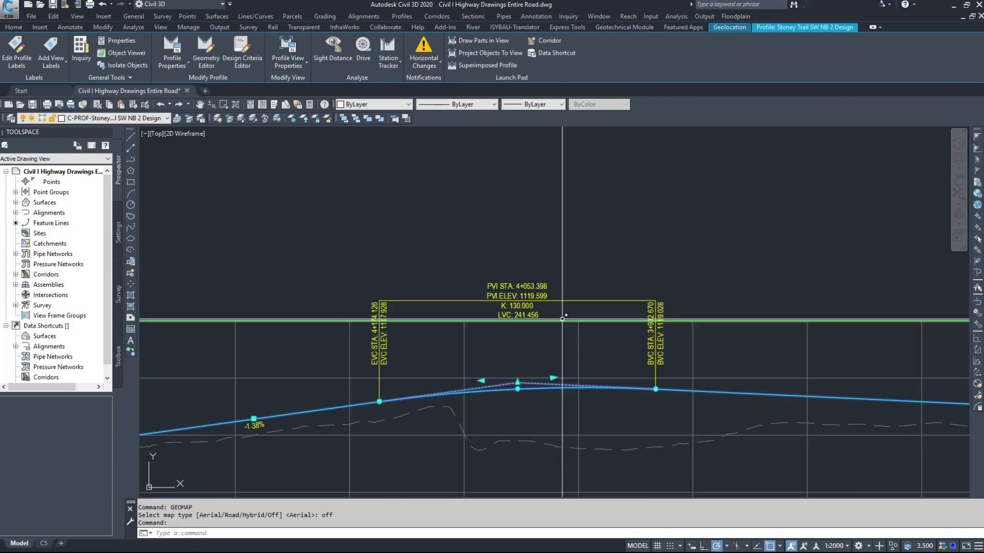
scroll(594, 365, down, 5)
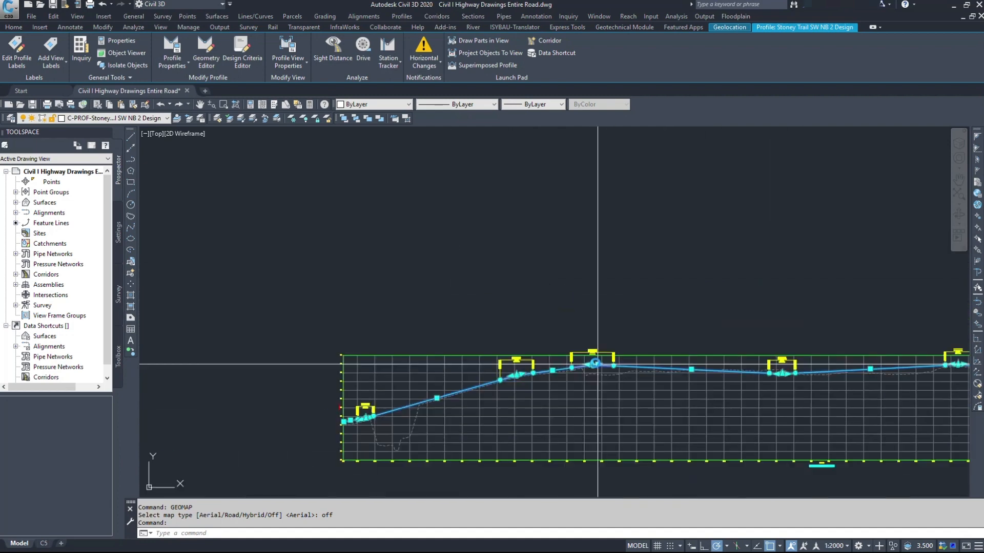
click(588, 320)
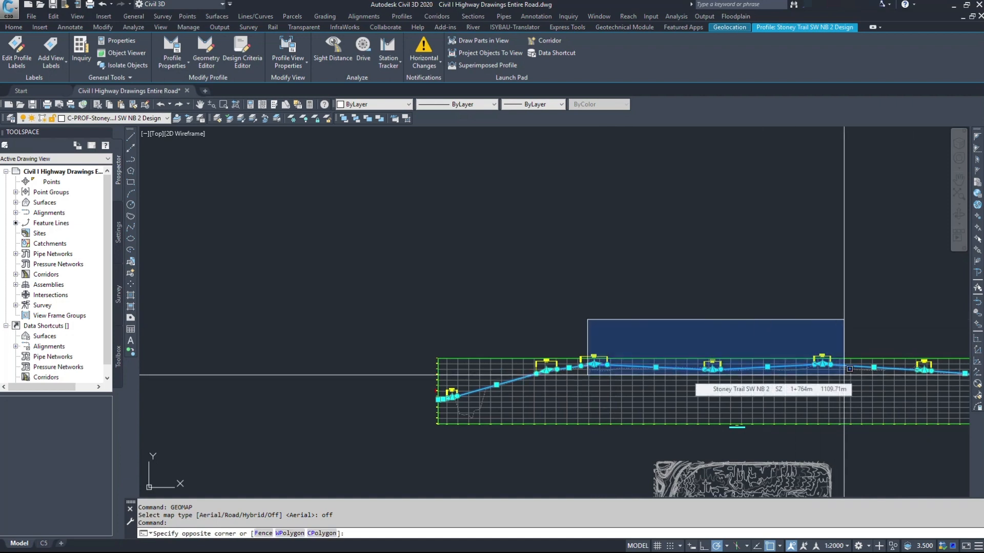
click(711, 243)
Step: Find station 2+000 on the corridor in plan view and select its alignment station label
middle_drag(805, 425, 748, 187)
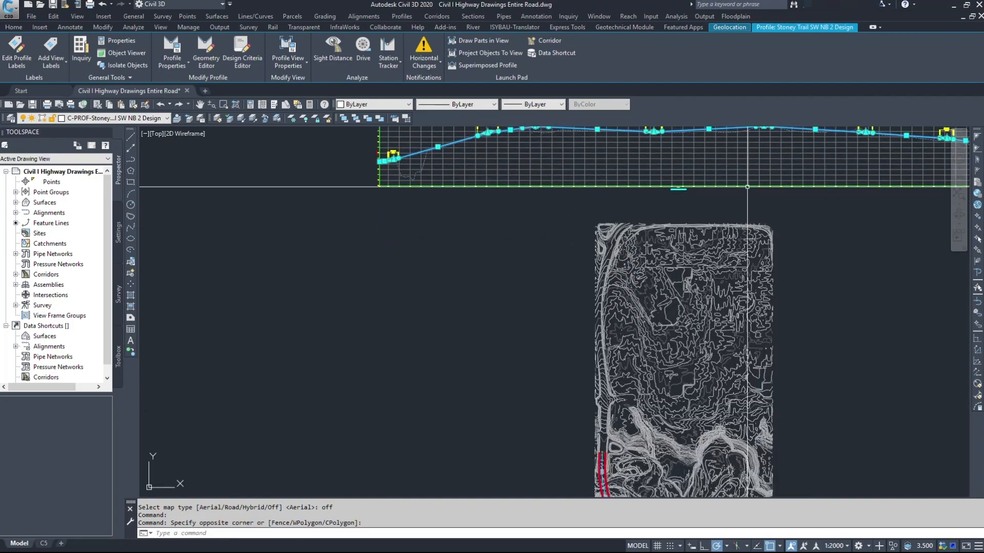
middle_drag(689, 368, 595, 122)
scroll(566, 357, down, 2)
middle_drag(565, 357, 511, 183)
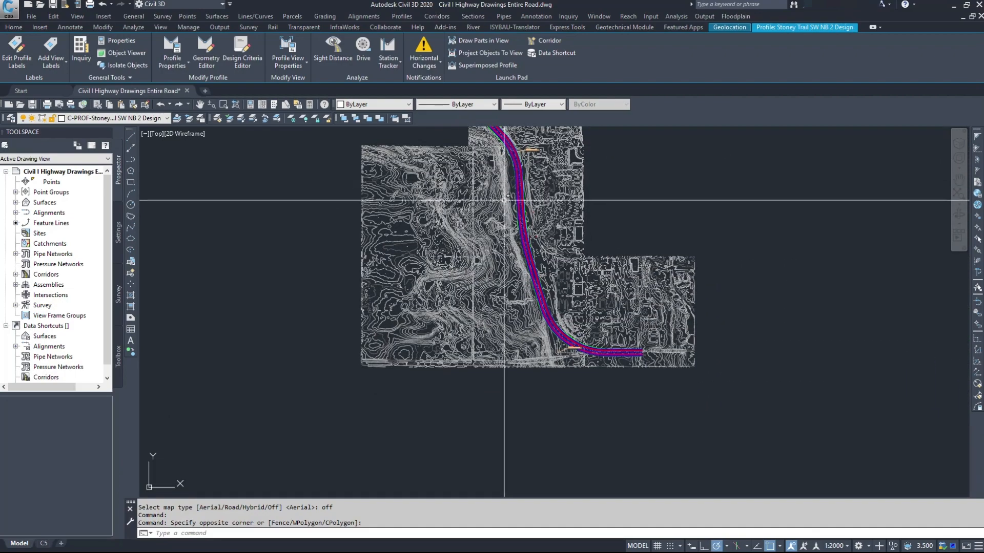
scroll(513, 181, up, 8)
scroll(556, 403, up, 4)
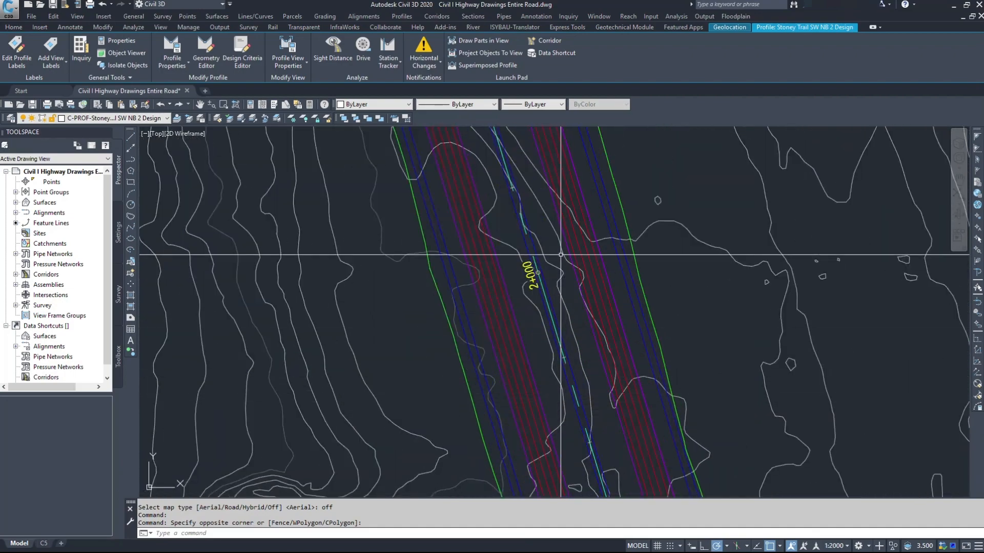
click(529, 276)
Step: Inspect the stationed corridor against the surrounding ground contours along its length, and clear the selection
scroll(537, 349, down, 5)
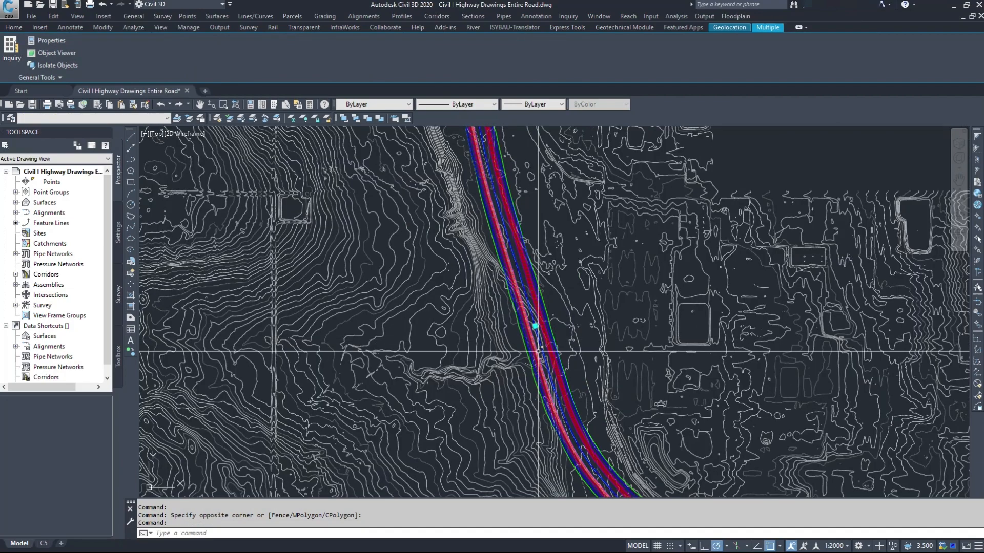
scroll(533, 326, down, 4)
scroll(523, 325, up, 2)
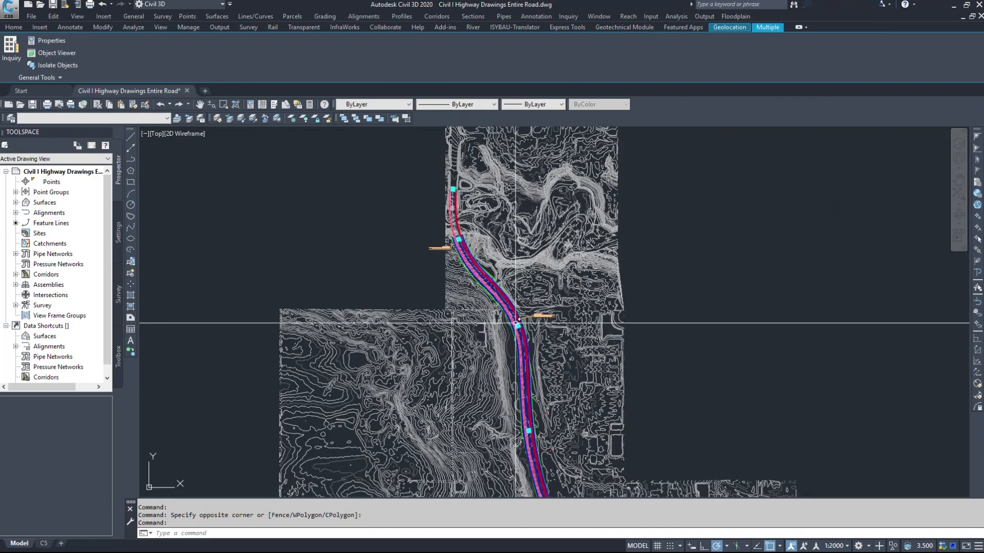
middle_drag(522, 327, 518, 96)
middle_drag(521, 137, 515, 224)
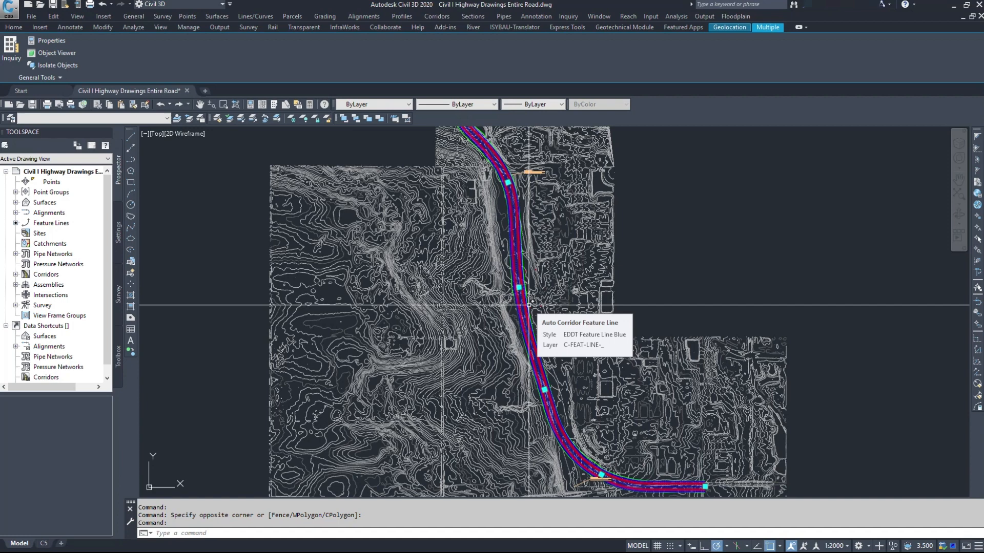
key(Escape)
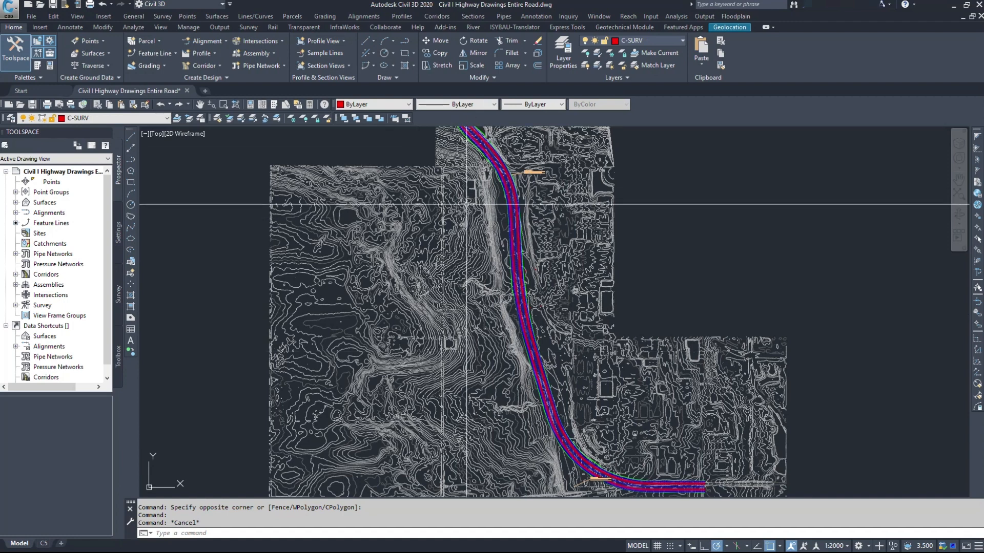
Step: Outline the existing ground area west of the corridor with a selection window and a lasso
click(245, 152)
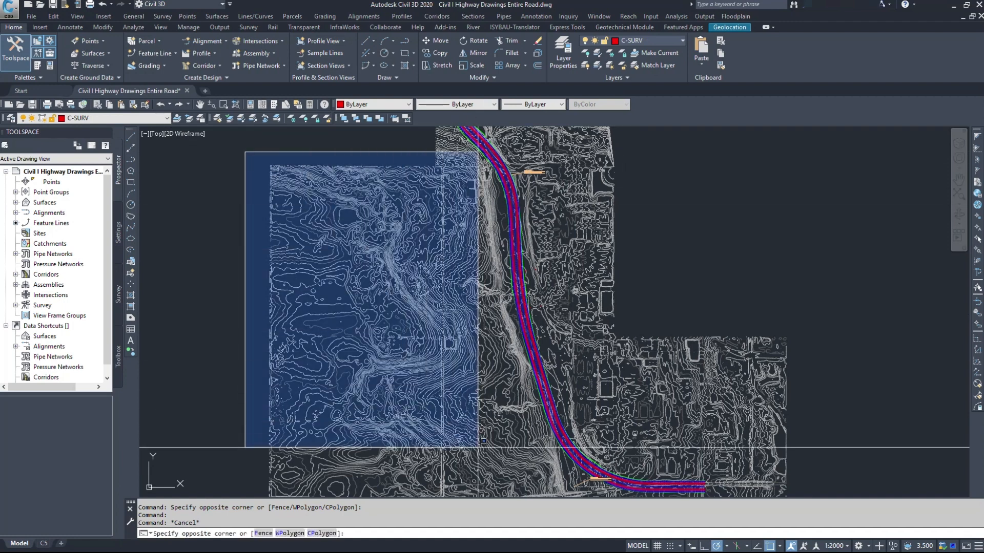
click(490, 494)
mouse_move(205, 315)
mouse_down()
mouse_move(500, 328)
mouse_move(477, 310)
mouse_move(496, 326)
mouse_up()
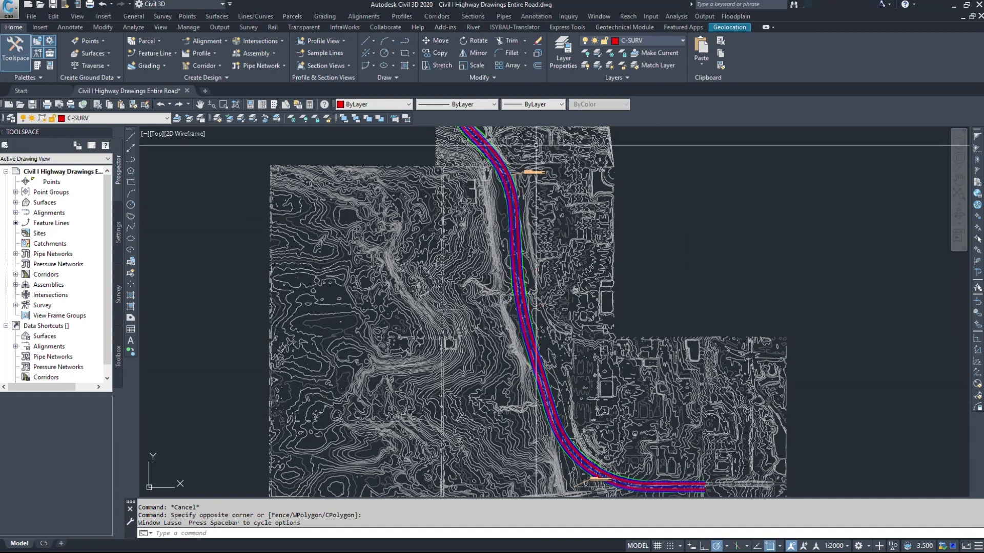
Step: Start a polyline at the corridor's east edge near station 3+000, with object snap turned off
mouse_move(555, 239)
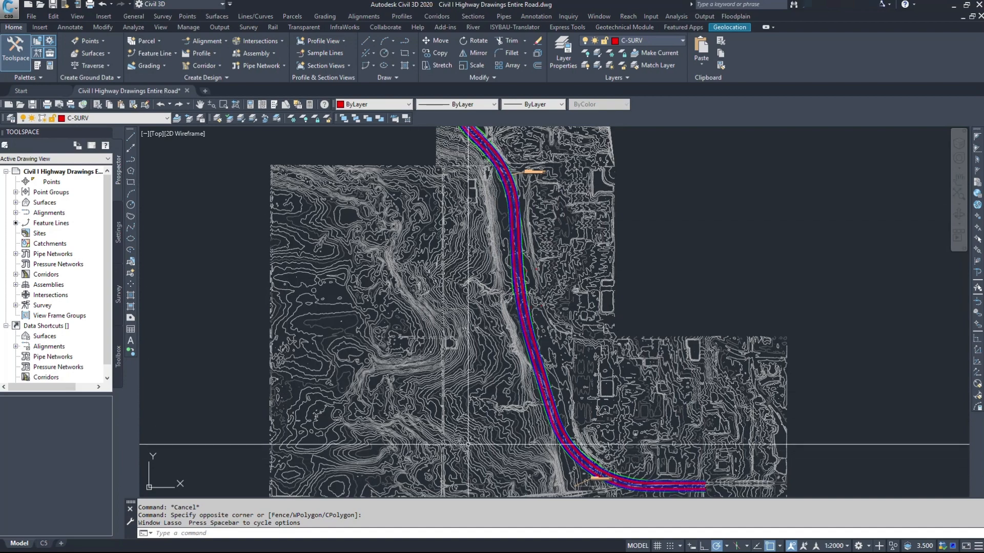
key(Return)
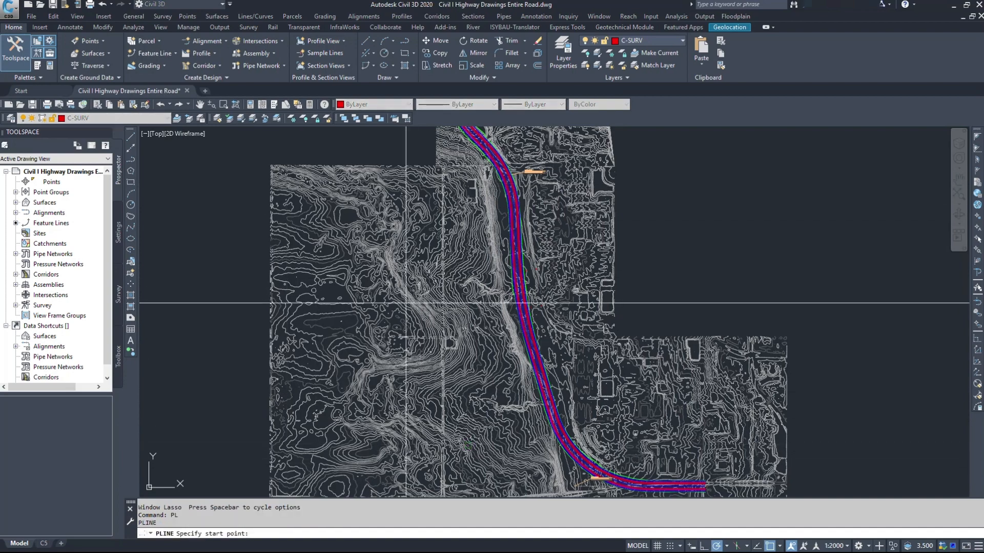
scroll(576, 283, up, 3)
scroll(533, 336, up, 3)
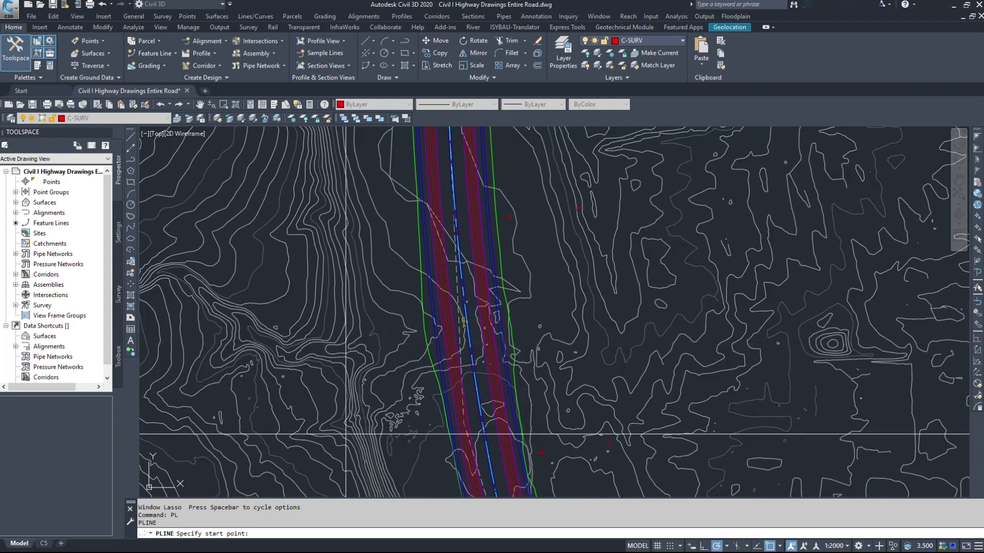
click(770, 547)
scroll(523, 360, up, 2)
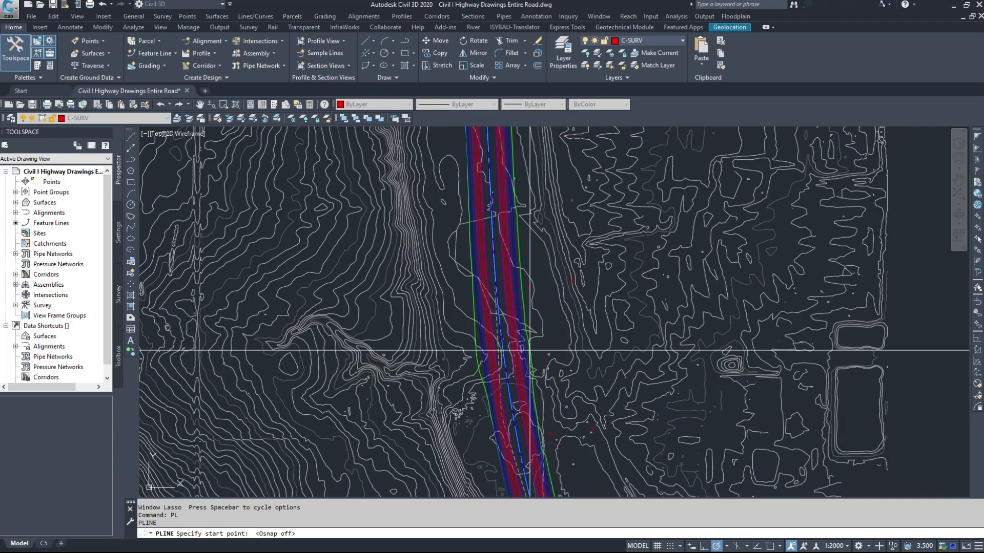
scroll(523, 360, up, 3)
scroll(523, 360, down, 4)
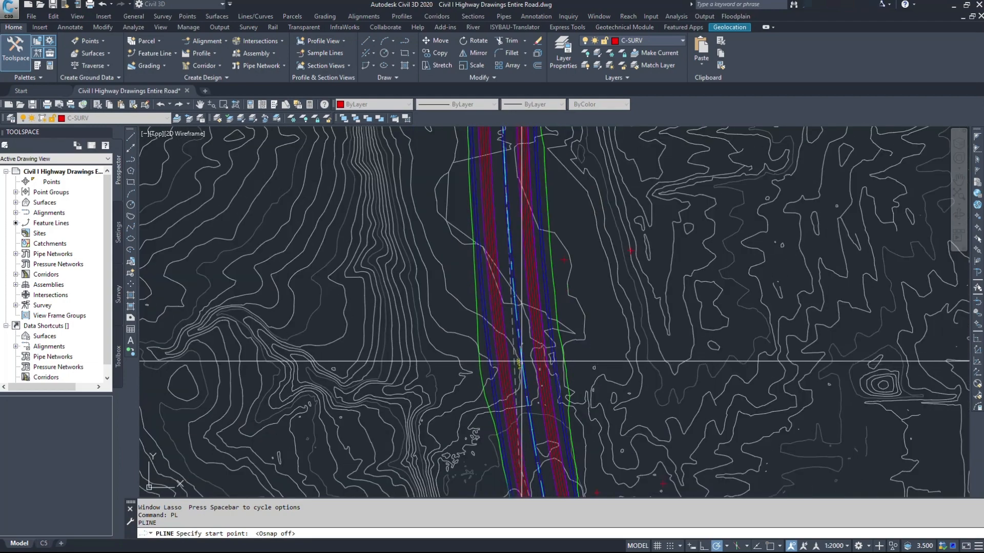
click(568, 370)
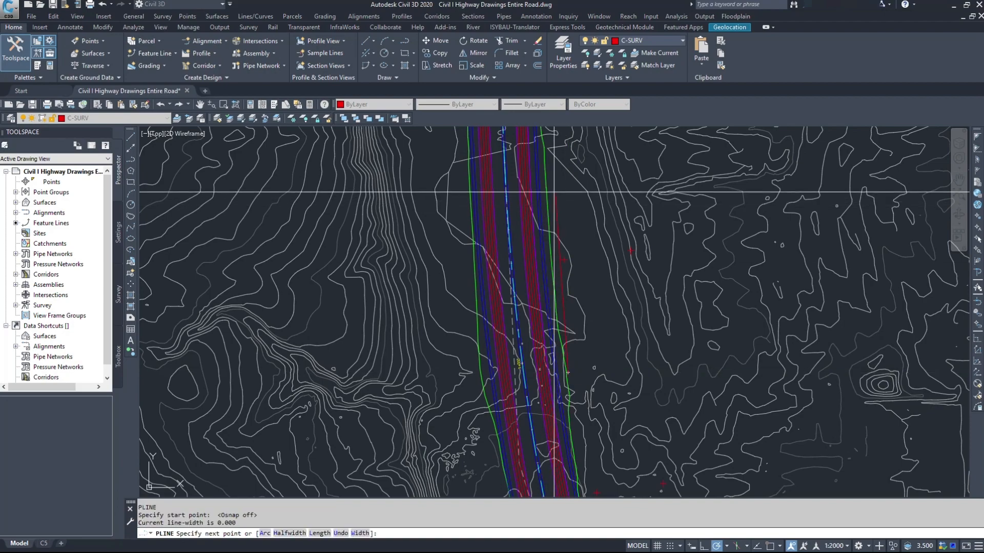
Step: Continue the polyline north along the corridor's east edge and across the road to its west side near station 4+000
scroll(579, 258, down, 3)
scroll(579, 307, up, 4)
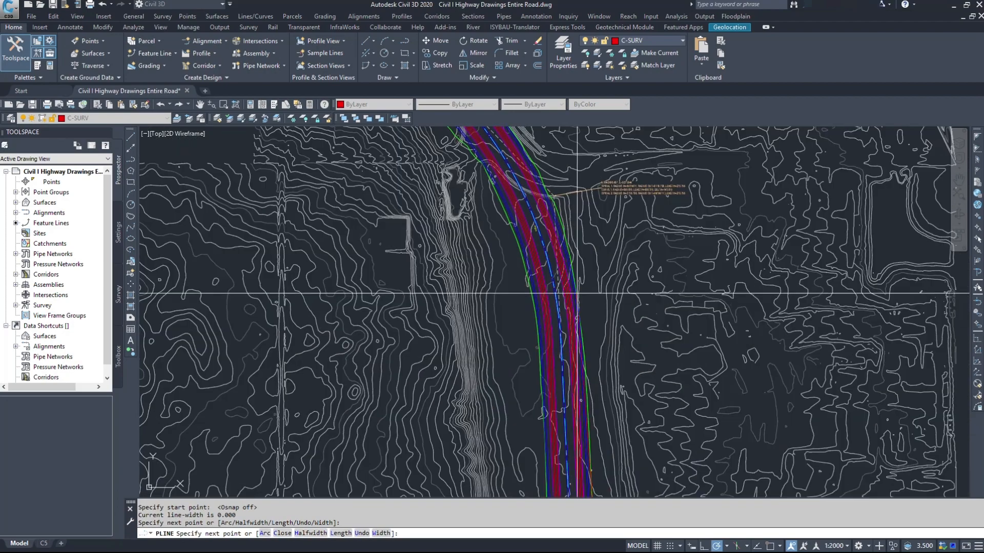
click(586, 355)
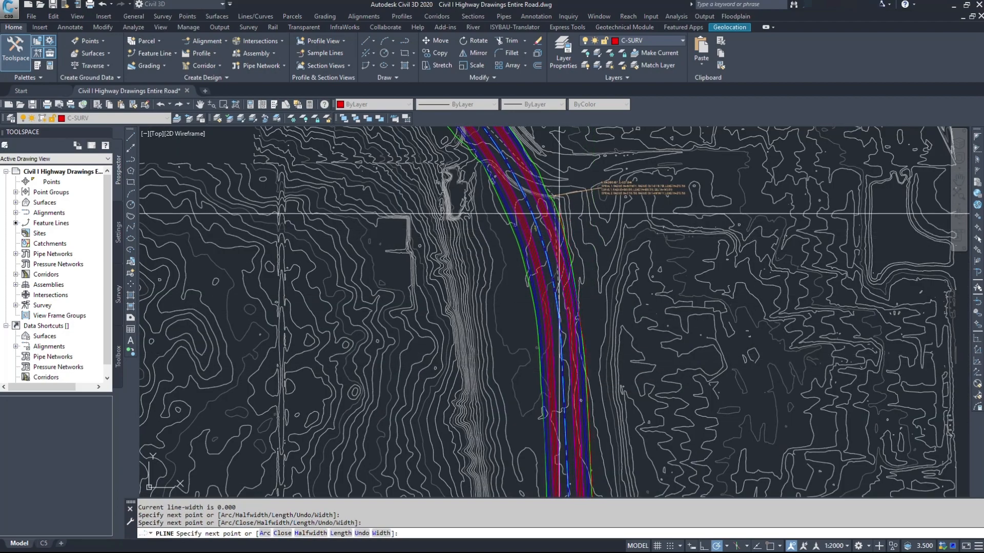
click(554, 212)
scroll(553, 212, up, 3)
scroll(622, 250, down, 4)
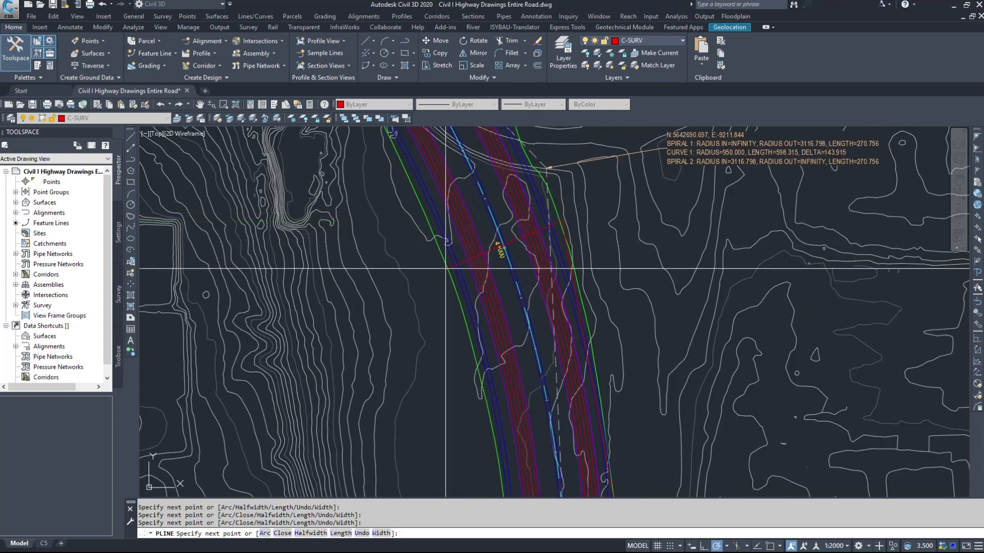
click(623, 250)
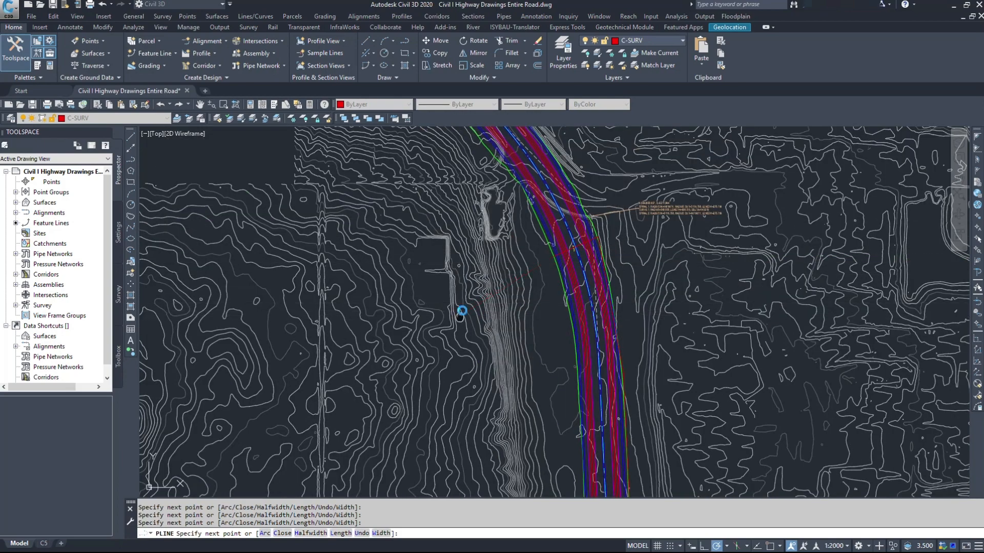
Step: Trace the polyline west and southwest from the corridor over the high ground of the existing contours
middle_drag(197, 294, 235, 222)
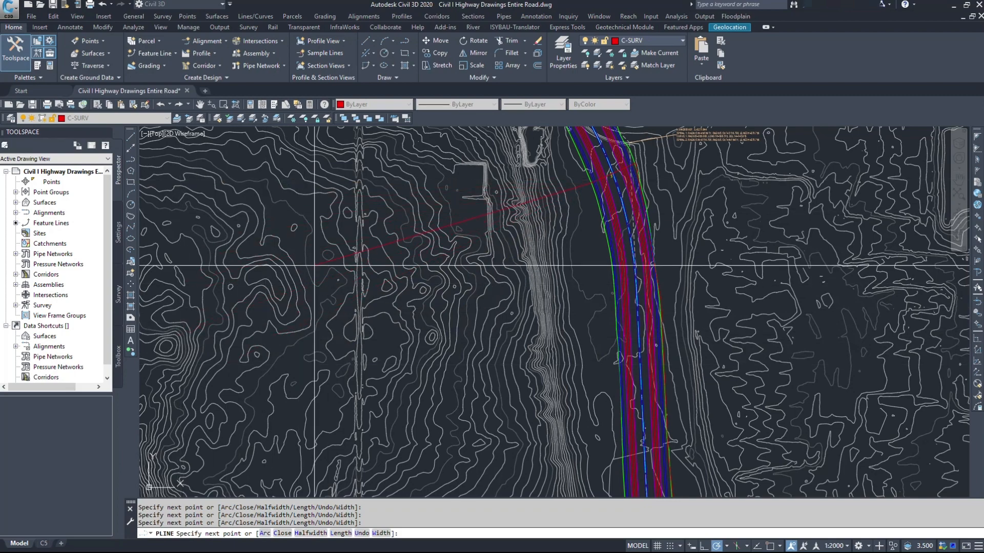
scroll(213, 323, down, 2)
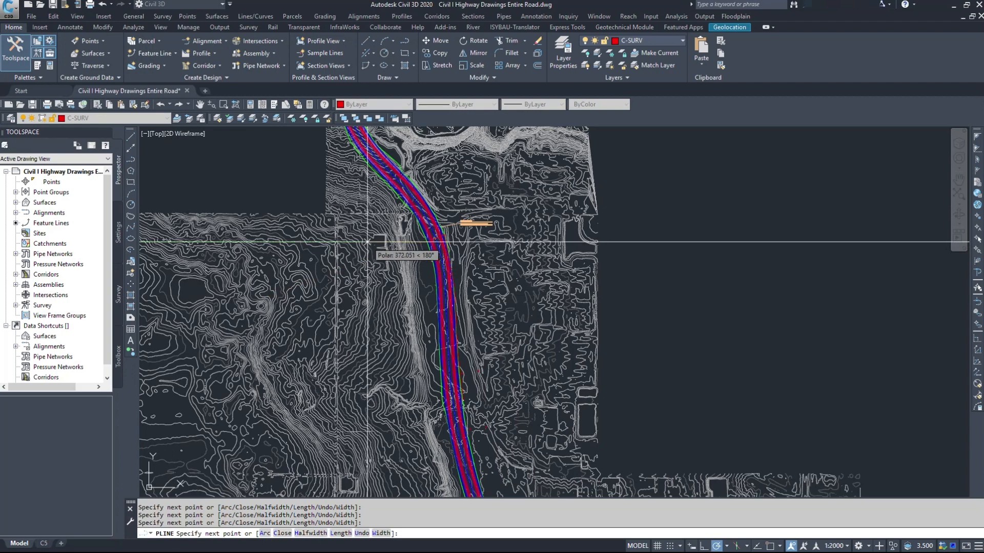
scroll(368, 242, up, 3)
mouse_move(287, 256)
middle_down()
mouse_move(396, 266)
mouse_move(480, 244)
middle_up()
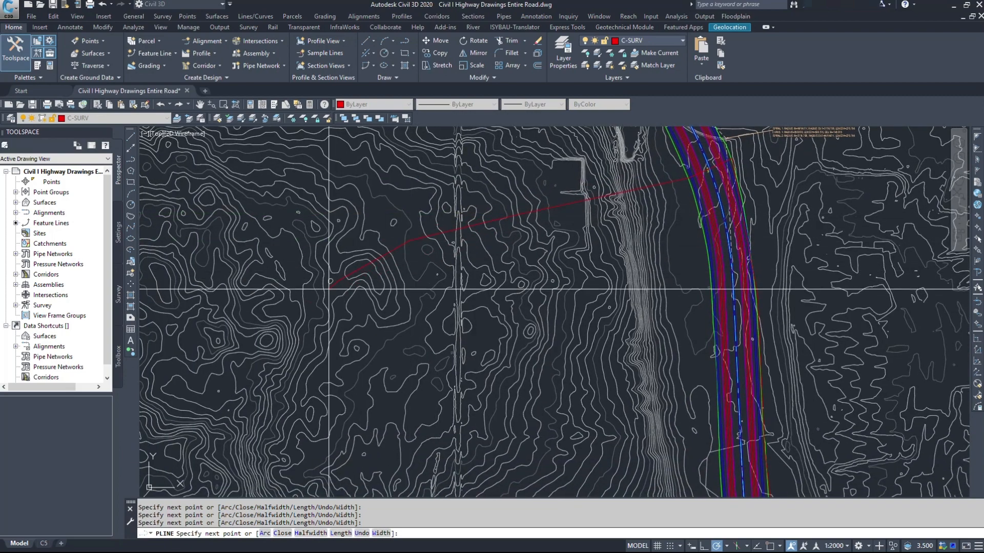
scroll(335, 295, down, 2)
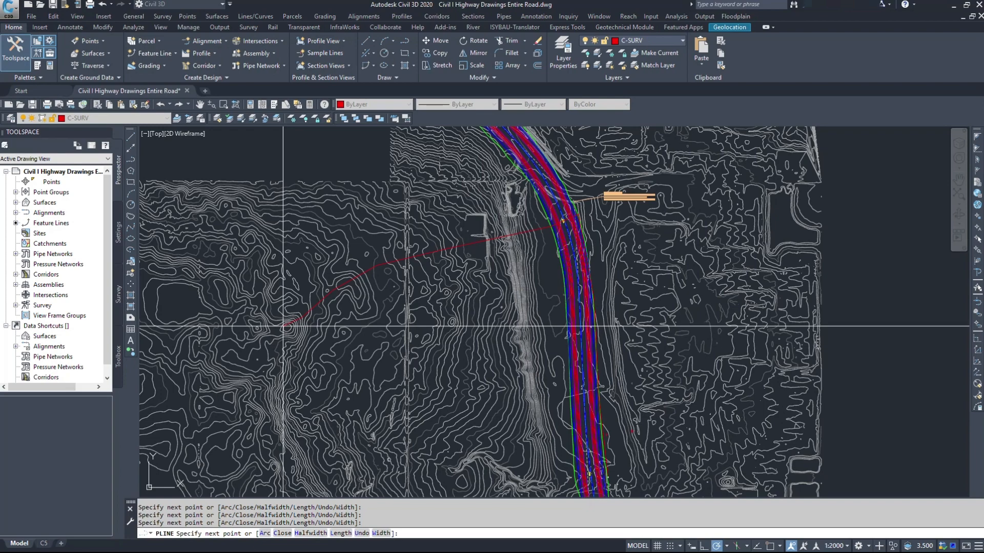
click(287, 326)
middle_drag(443, 329, 588, 234)
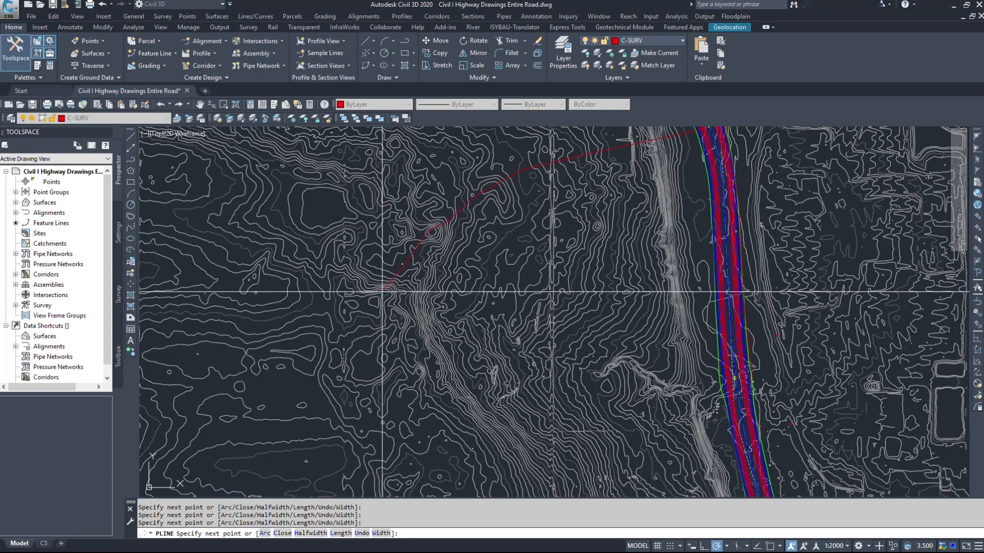
Step: Extend the polyline south past the western slope, then southeast and across the corridor near station 2+000
scroll(405, 263, down, 1)
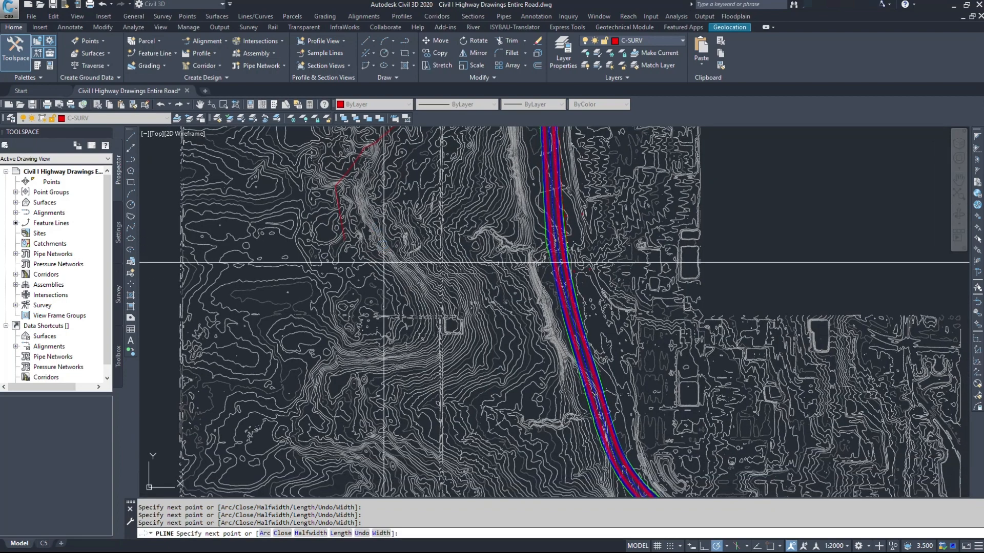
click(345, 289)
middle_drag(389, 331, 351, 289)
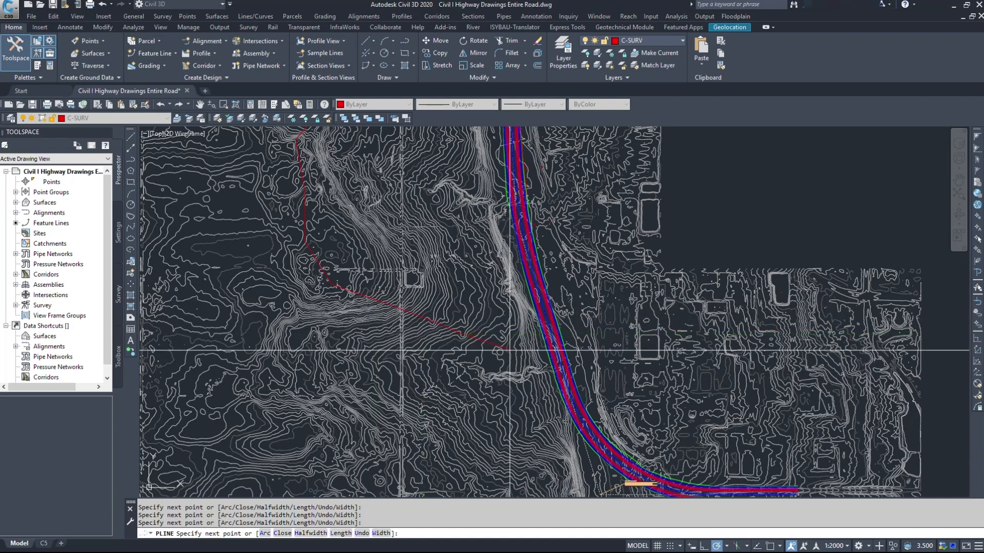
scroll(509, 350, up, 4)
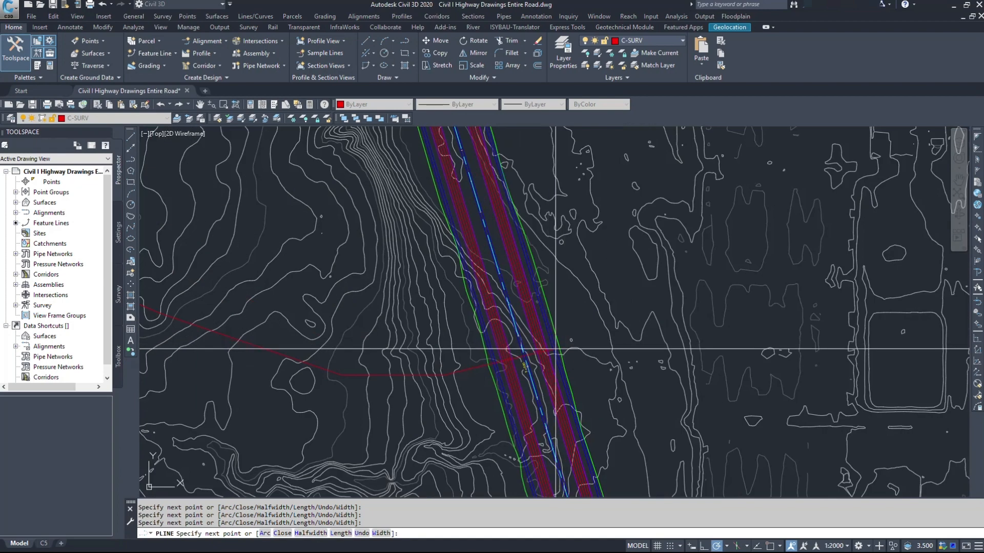
Step: Bring the polyline north along the corridor's east edge and close it into a boundary at its start point
scroll(558, 351, down, 3)
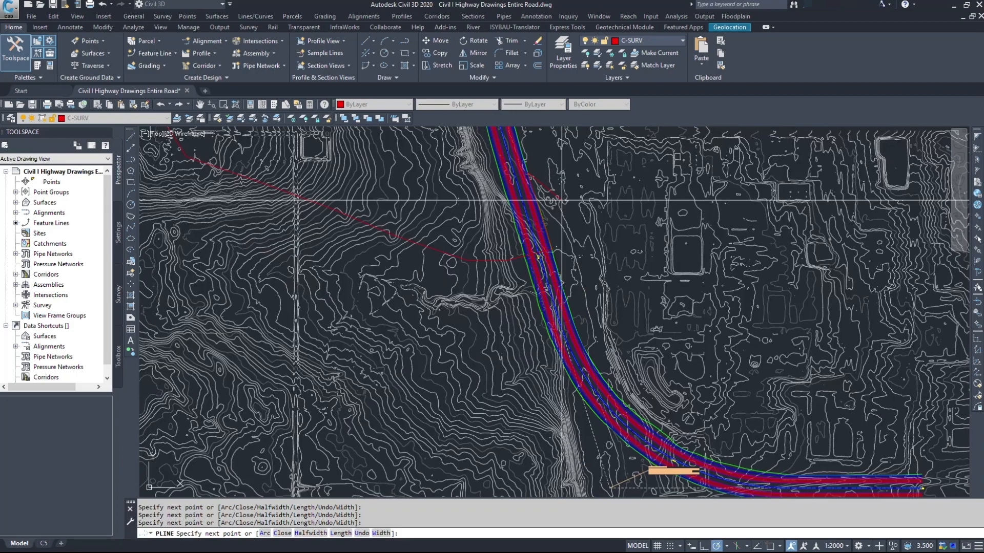
scroll(511, 306, up, 4)
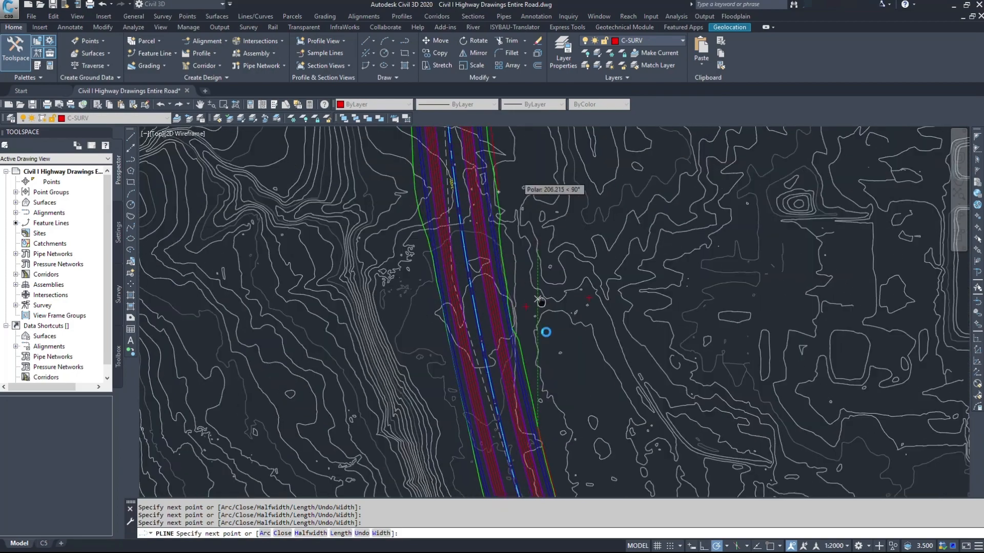
text(c)
key(Return)
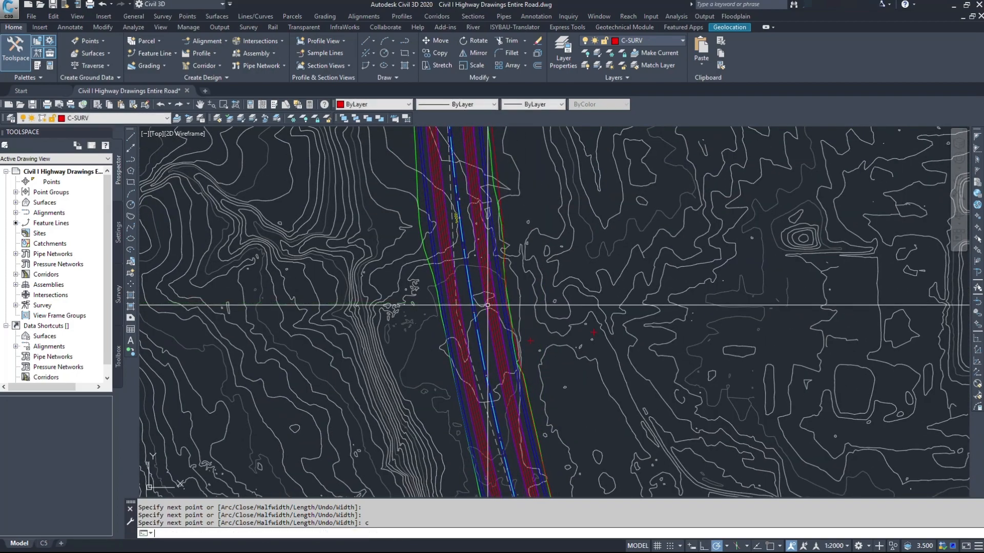
scroll(640, 354, down, 2)
scroll(643, 327, down, 2)
scroll(643, 327, down, 2)
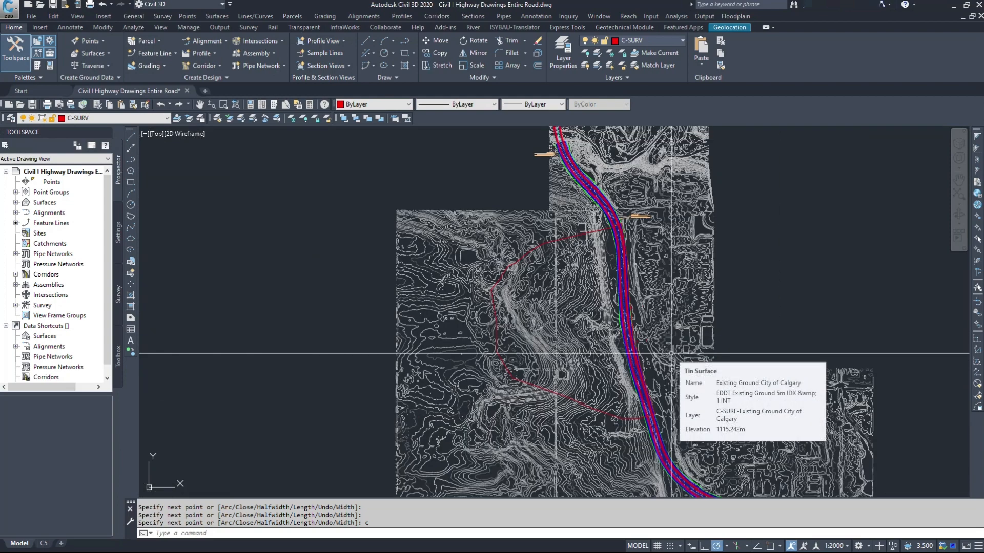
Step: Select the closed boundary polyline and open its properties to read the enclosed area
click(547, 241)
middle_drag(679, 379, 533, 358)
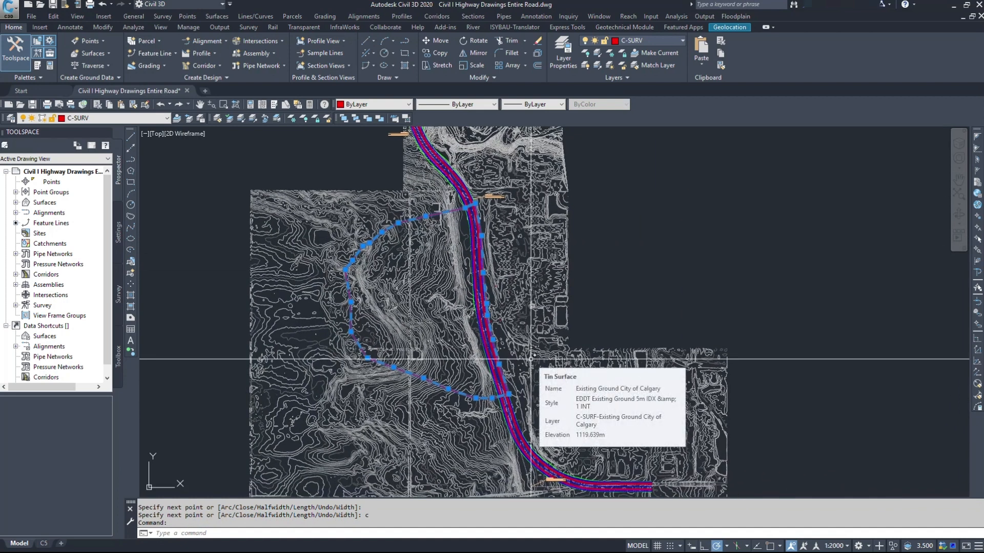
right_click(256, 193)
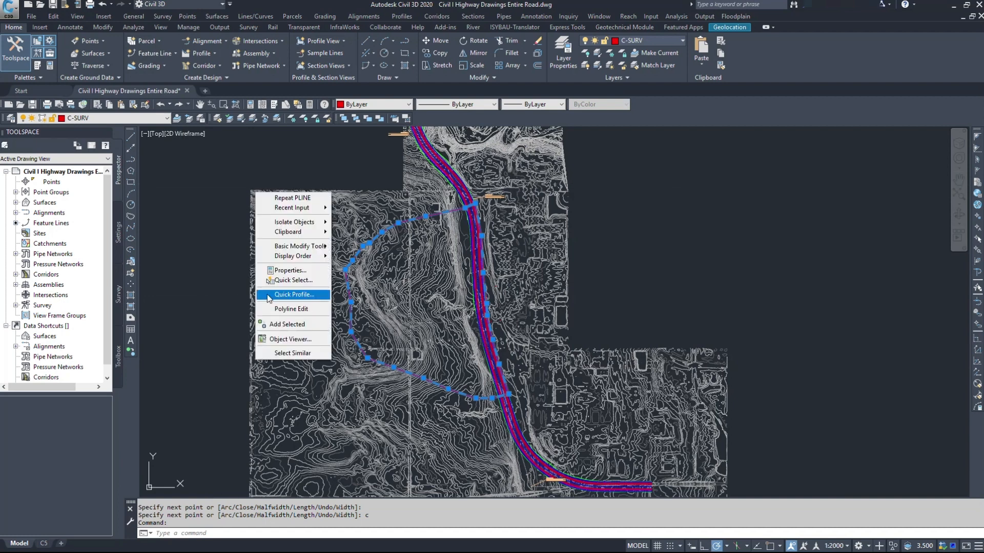
click(290, 271)
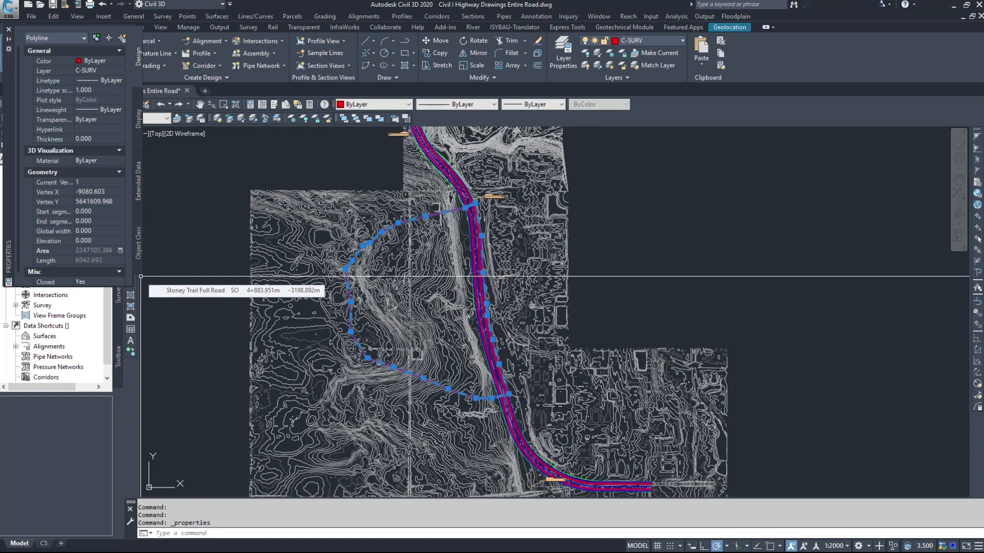
Step: Move the two vertices at the boundary's southwest bend slightly inward to adjust the outline
scroll(300, 274, up, 4)
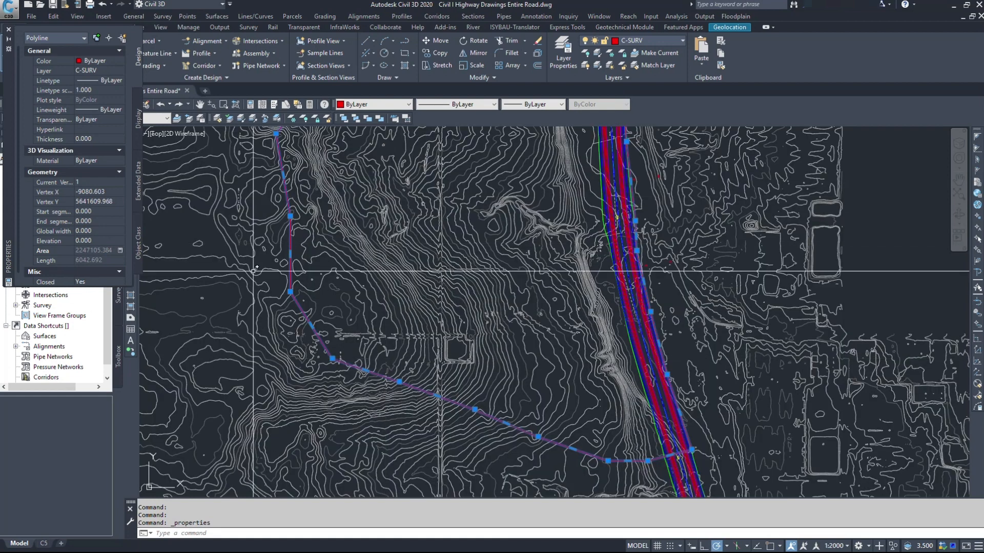
click(290, 291)
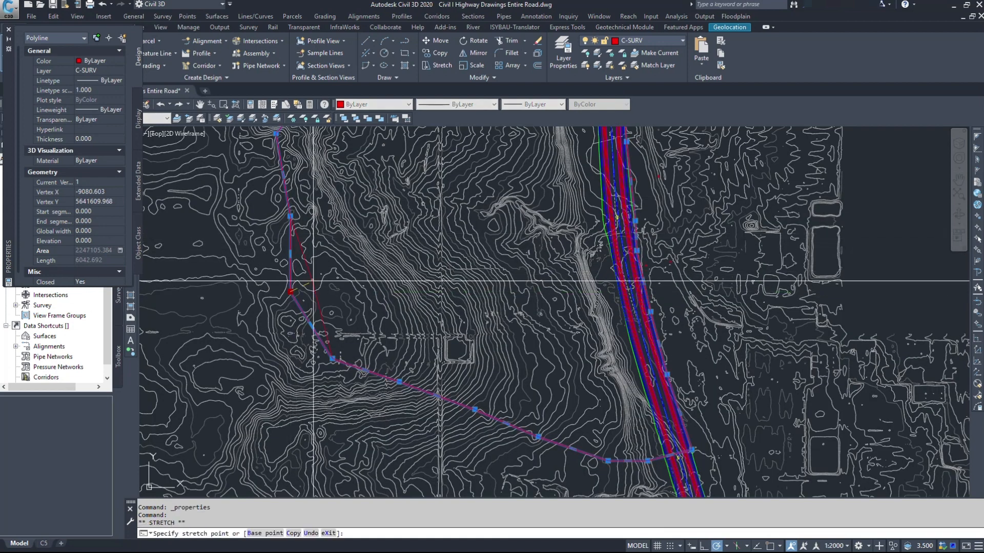
click(339, 268)
click(329, 359)
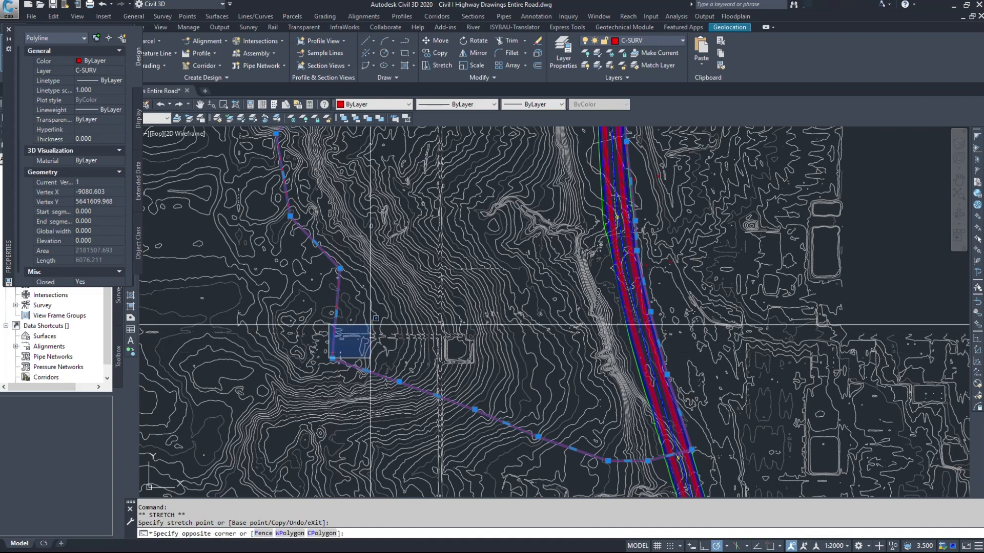
click(348, 326)
click(333, 359)
click(363, 336)
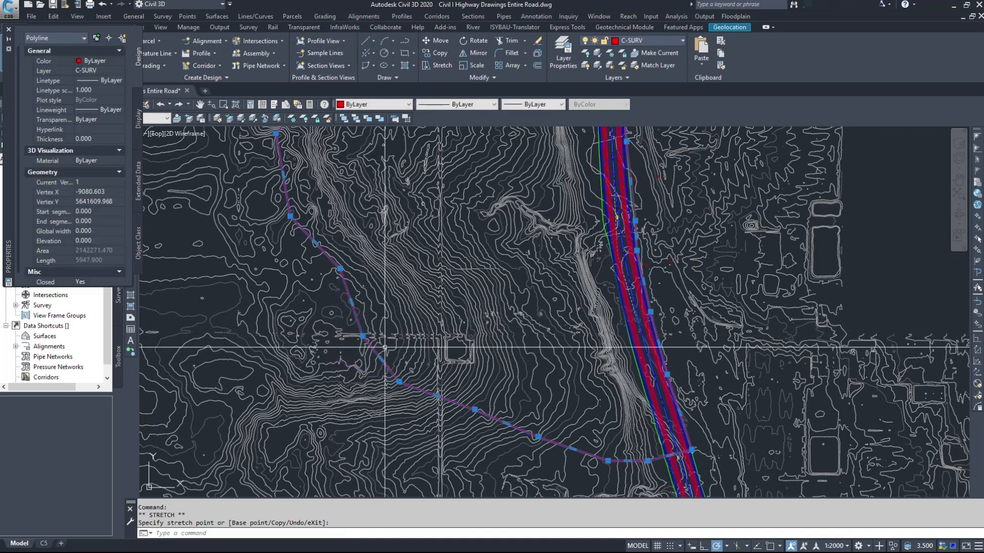
click(362, 336)
click(296, 282)
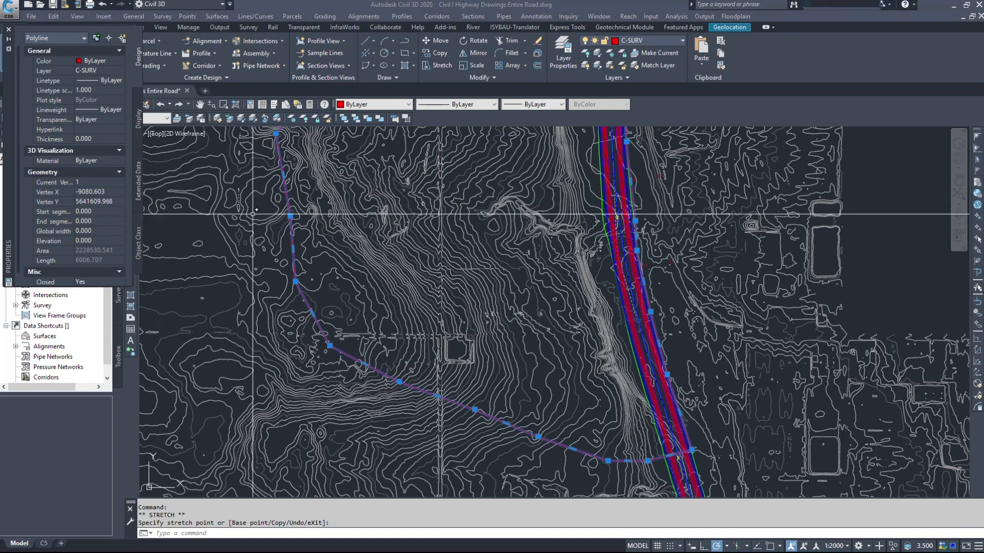
Step: Enter the rounded area 2,200,000 in Calculator, minimize it, and deselect the boundary back in the Civil 3D drawing
text(2)
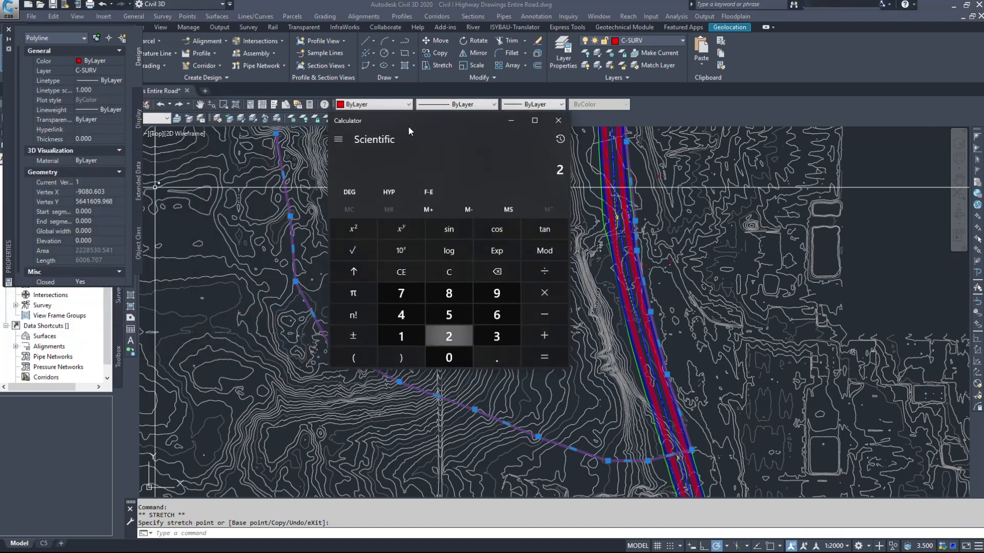
text(,200,000)
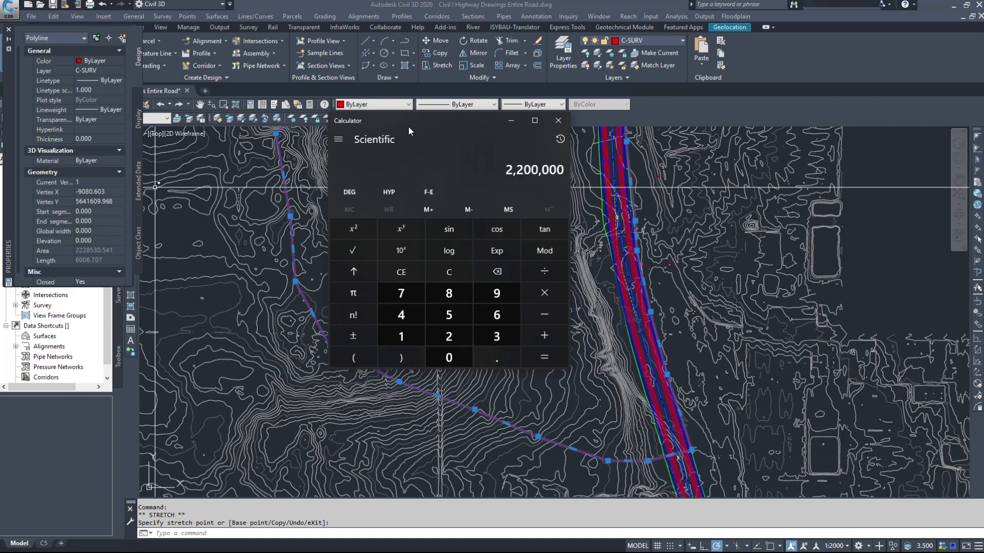
click(504, 121)
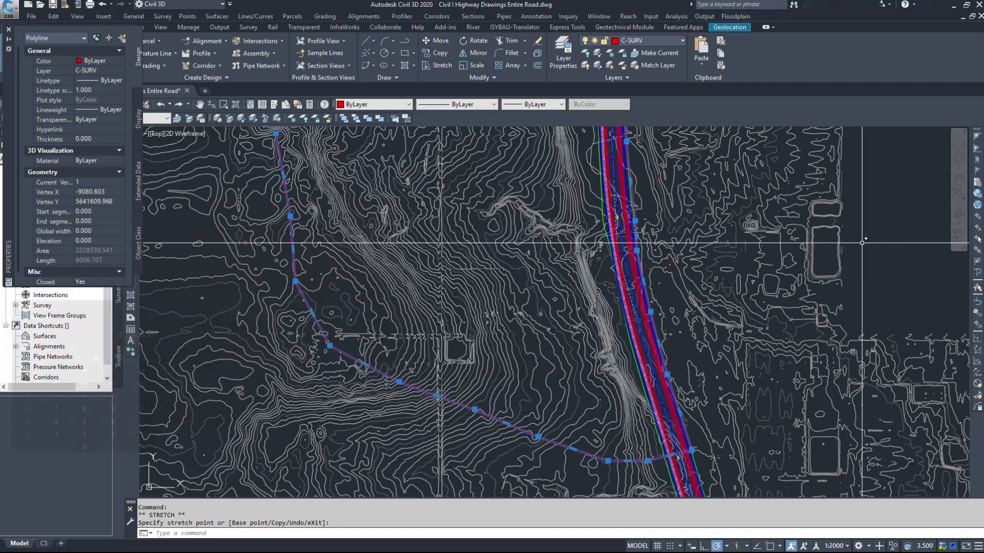
middle_drag(862, 241, 761, 330)
key(Escape)
scroll(405, 307, down, 2)
mouse_move(406, 307)
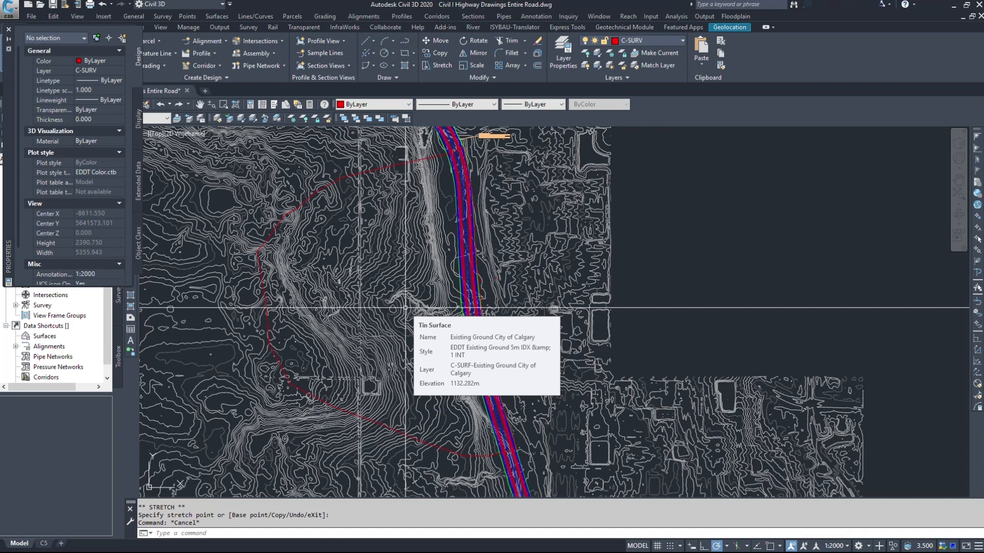
mouse_move(567, 303)
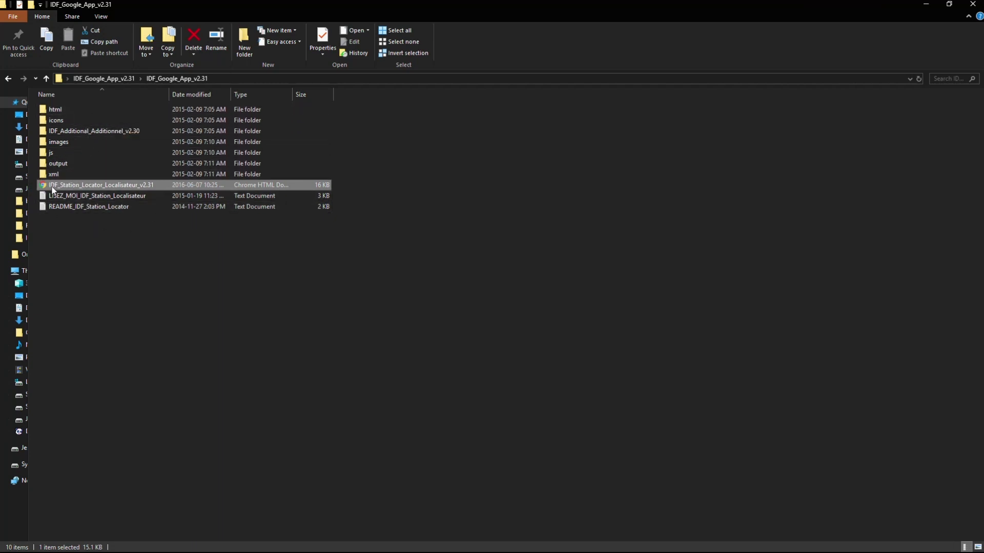
Step: Open the IDF_Station_Locator_Localisateur_v2.31 page in Chrome from the IDF_Google_App_v2.31 folder and dismiss the Google Maps notice
double_click(97, 184)
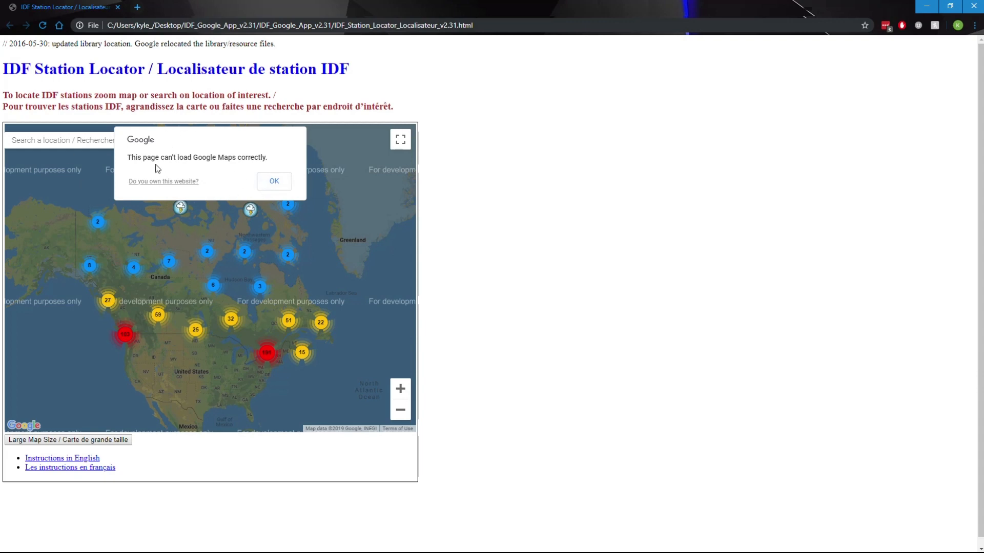
click(269, 182)
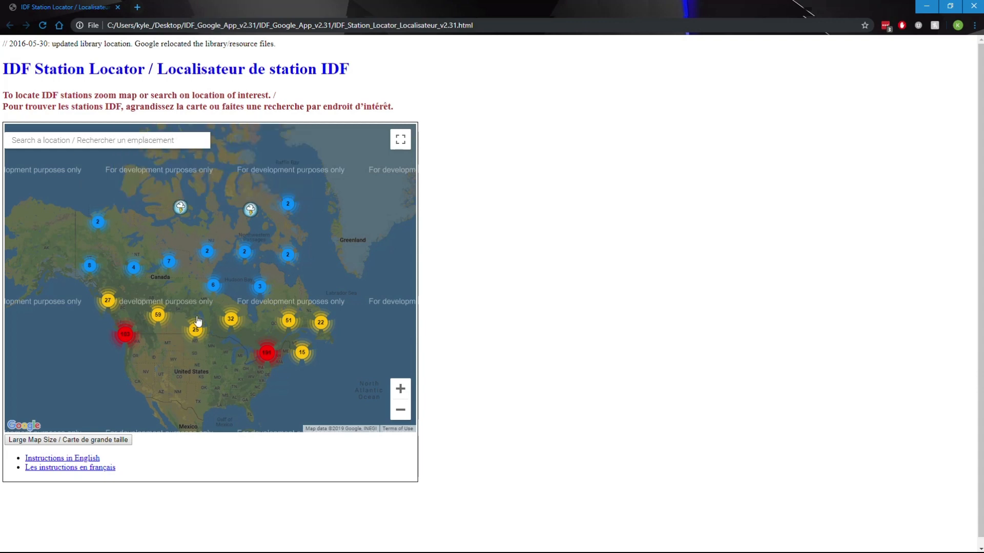
Step: Examine the IDF station distribution across western Canada, narrowing from the national map to Alberta between Red Deer and Calgary
drag(171, 295, 214, 286)
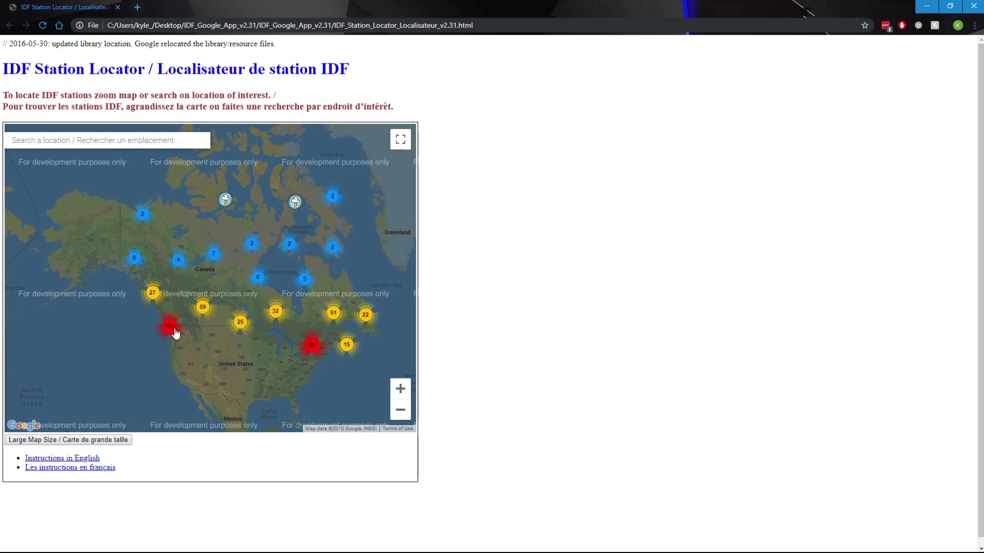
scroll(201, 325, up, 1)
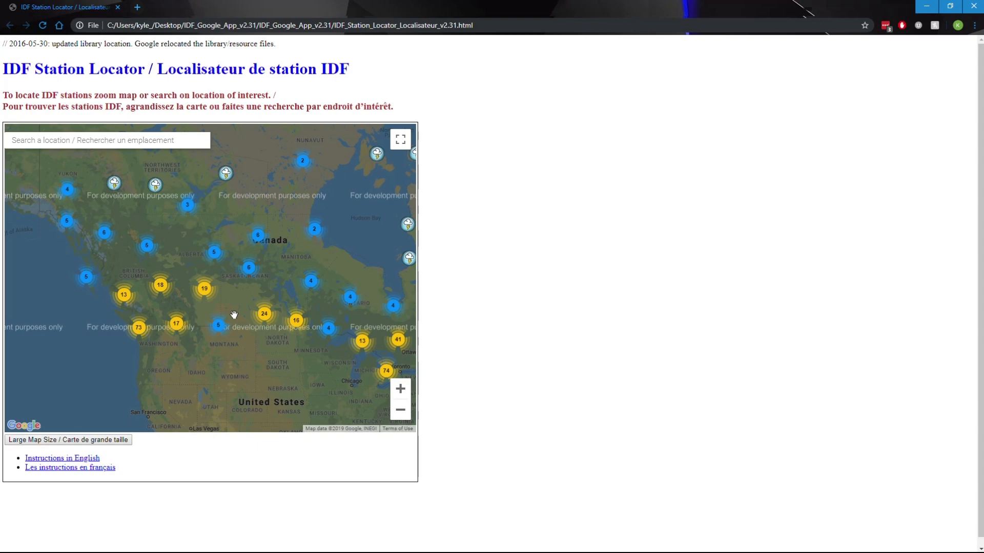
scroll(234, 315, down, 1)
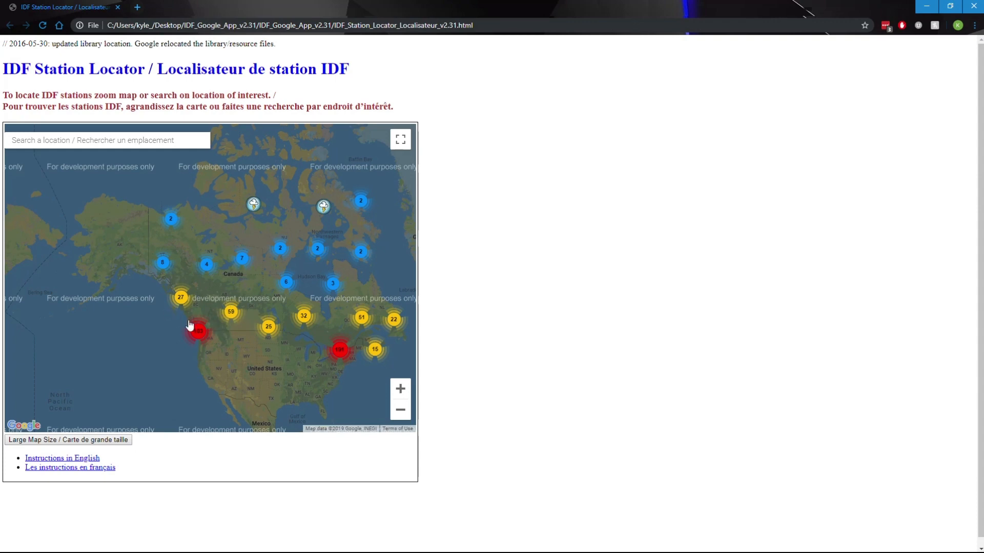
scroll(222, 323, up, 1)
scroll(235, 323, up, 1)
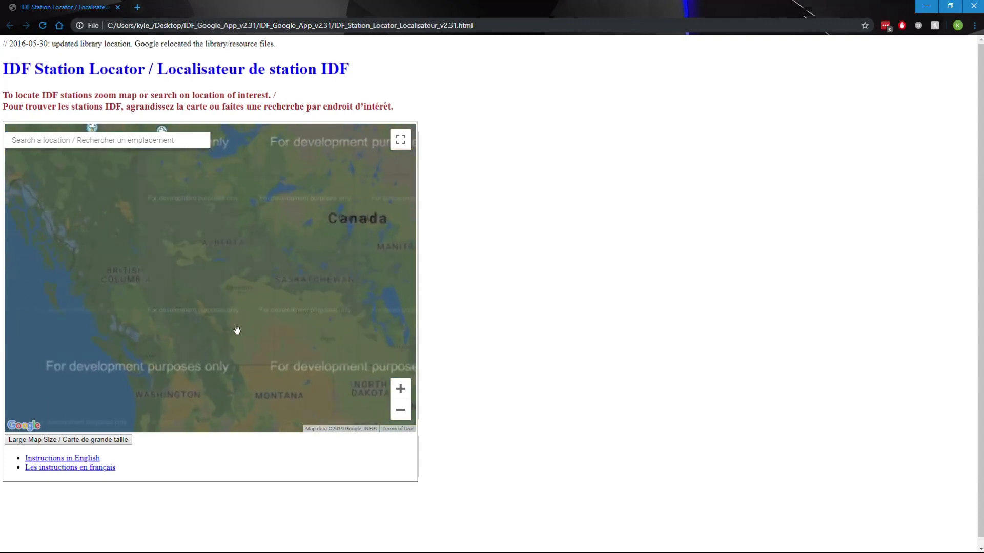
scroll(224, 335, up, 1)
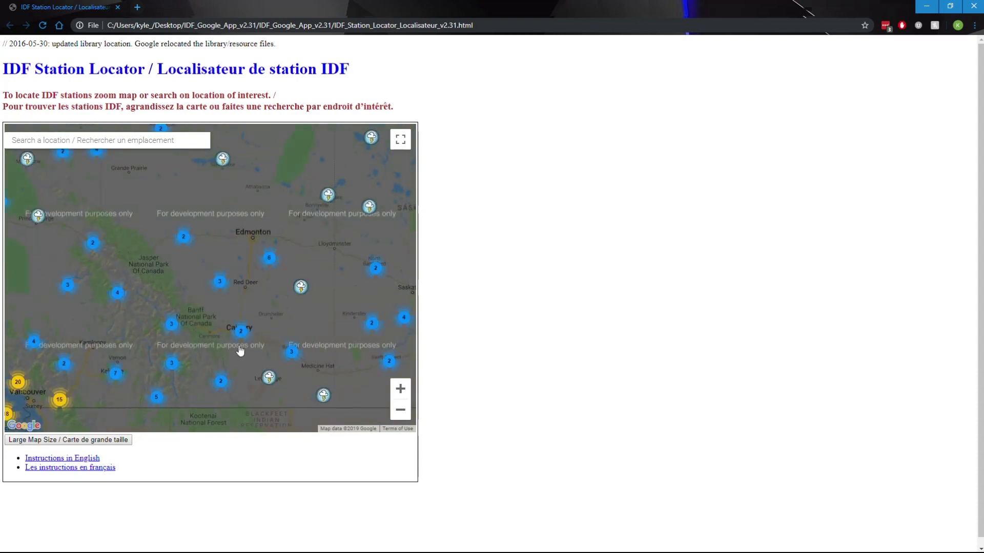
scroll(240, 350, up, 1)
drag(247, 375, 275, 295)
drag(269, 162, 266, 195)
scroll(266, 195, up, 1)
drag(309, 240, 328, 303)
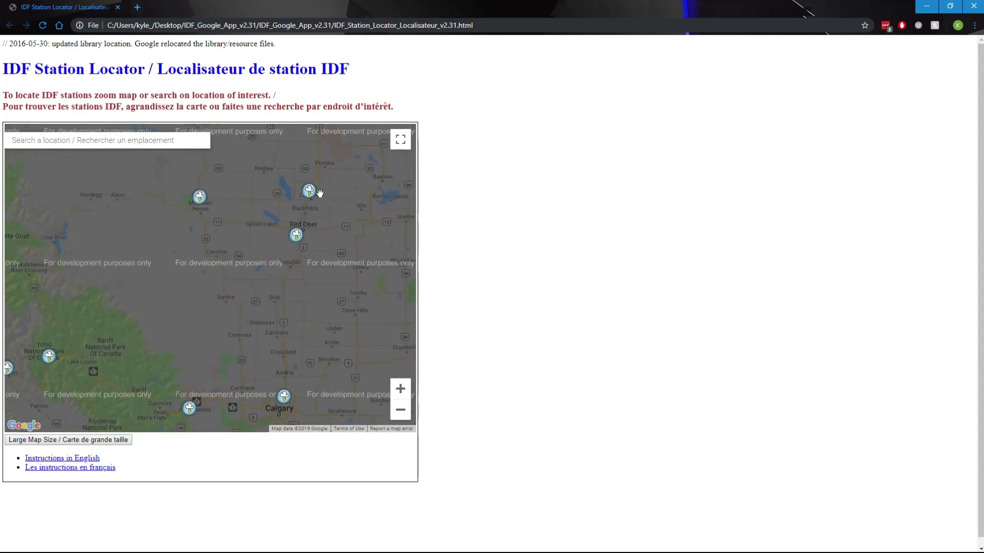
drag(275, 342, 285, 208)
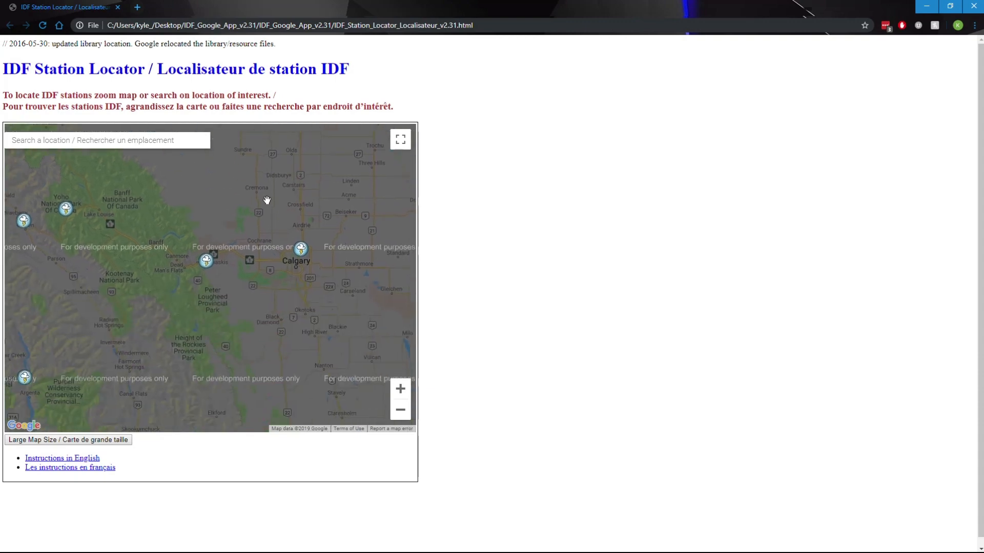
drag(331, 323, 301, 297)
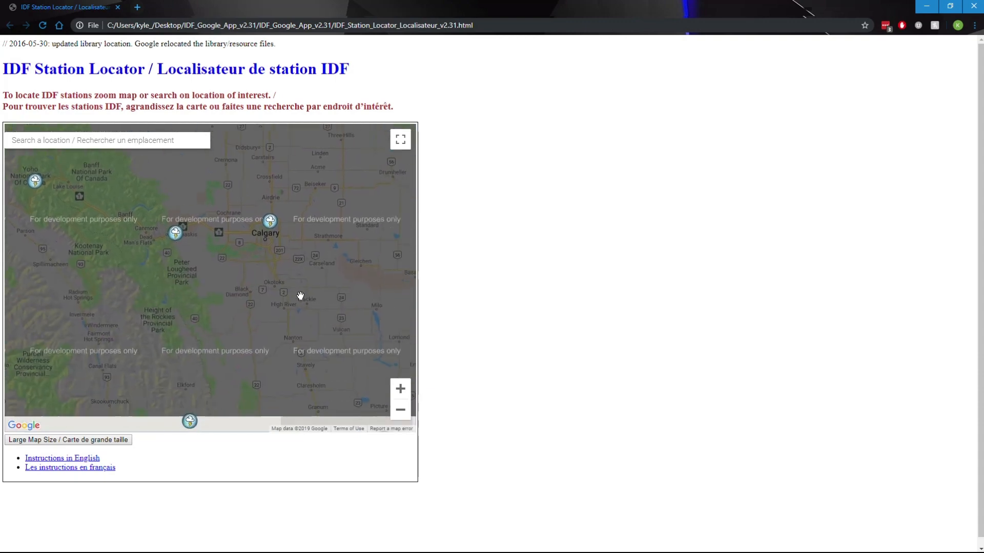
Step: Locate the CALGARY INT'L A station on the map and open its IDF table
scroll(277, 201, up, 1)
drag(255, 230, 268, 238)
scroll(268, 238, up, 1)
scroll(268, 238, up, 2)
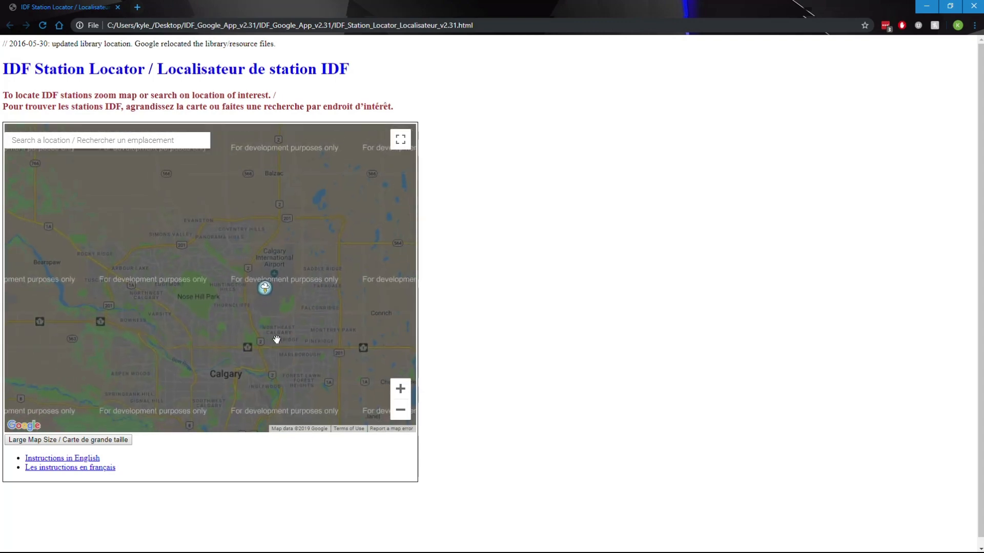
scroll(277, 208, down, 1)
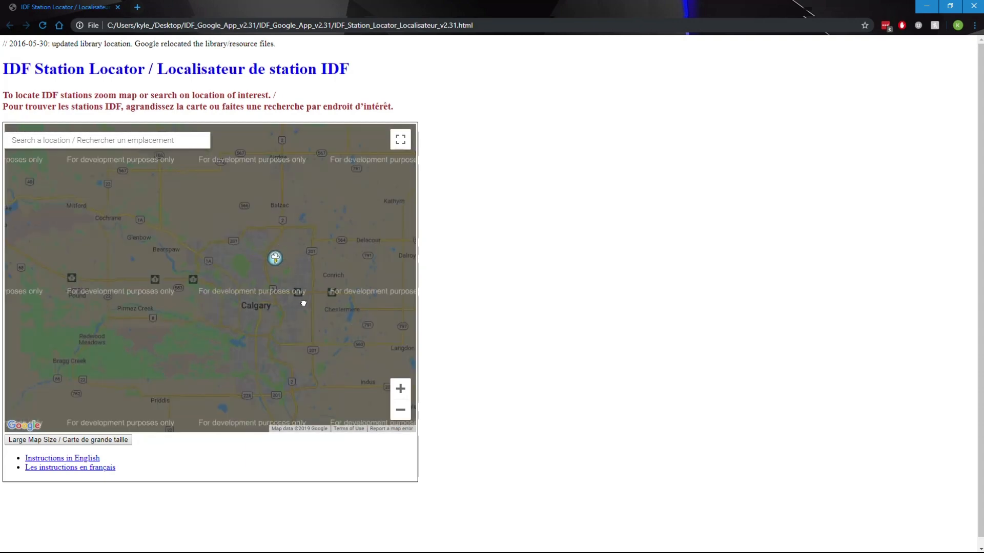
drag(303, 301, 286, 246)
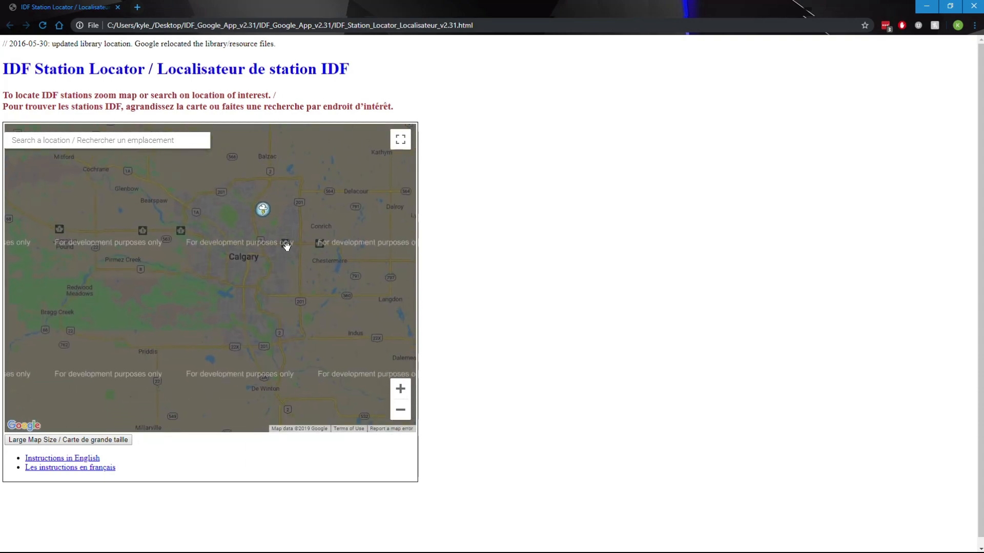
click(264, 209)
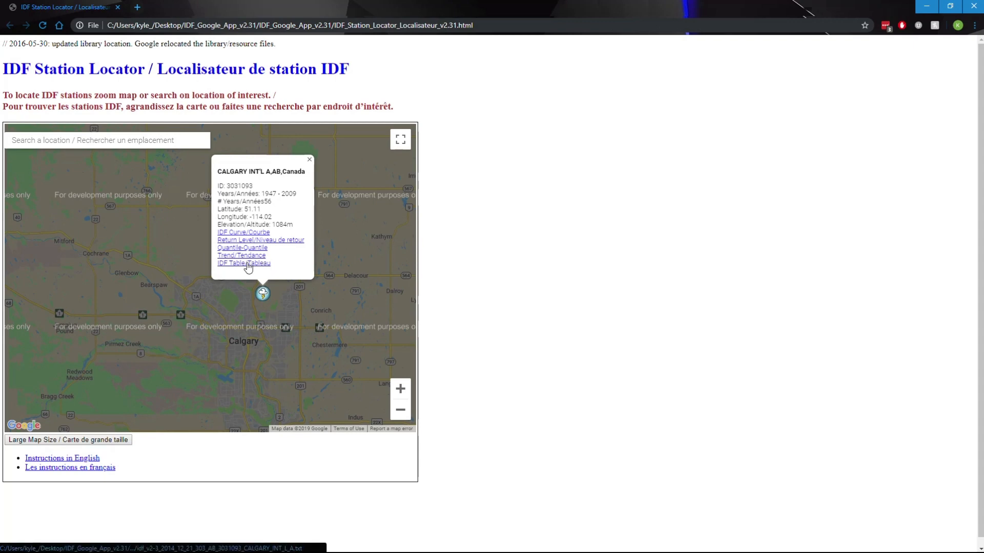
click(226, 267)
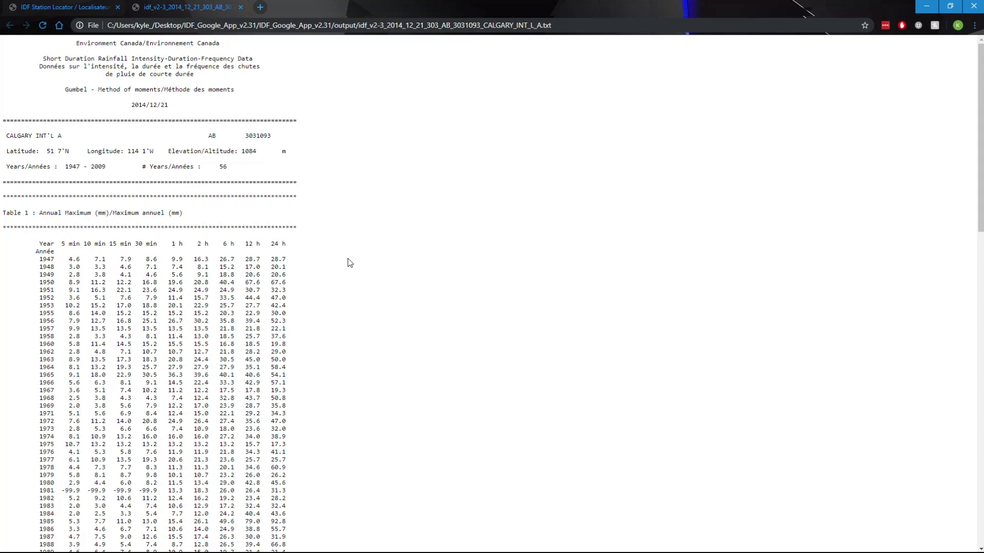
Step: Examine the Table 1 annual maximum rainfall records for the years 1947 to 2009, highlighting them and clearing the highlight
drag(76, 49, 273, 313)
scroll(121, 208, down, 4)
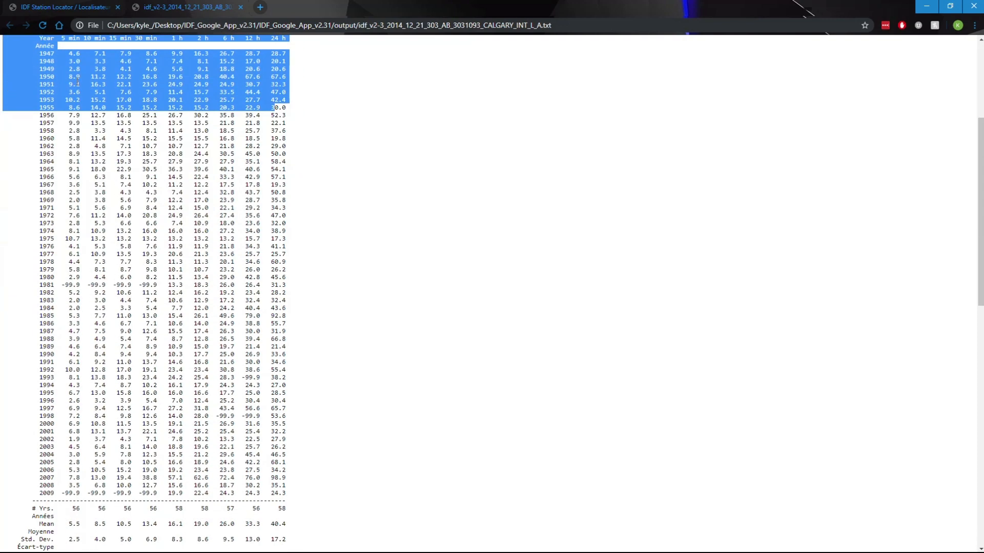
drag(37, 56, 314, 494)
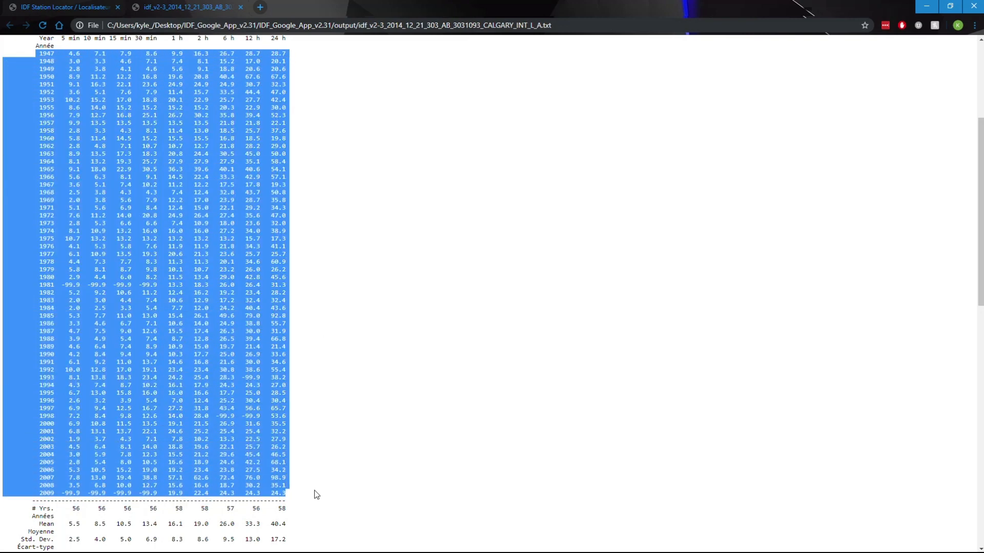
click(348, 276)
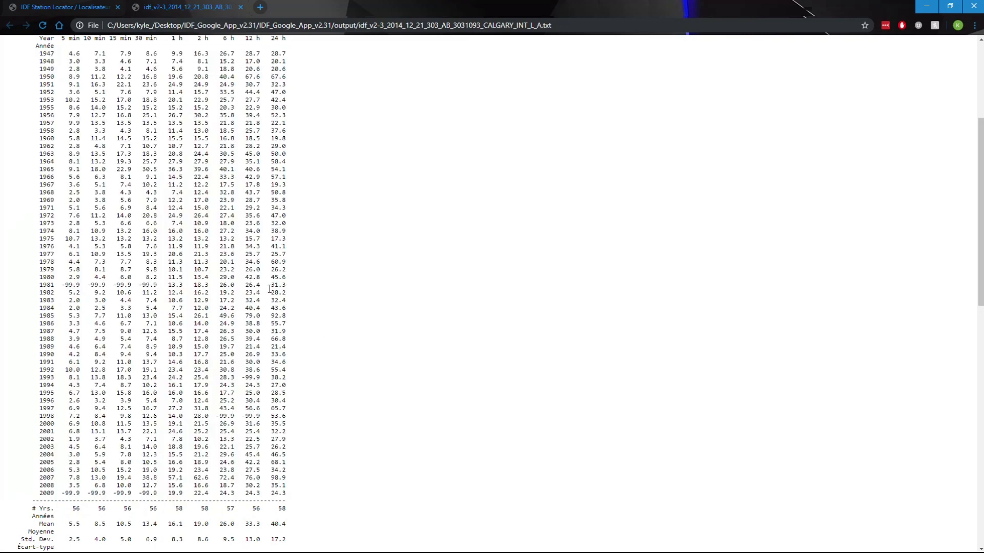
Step: Examine the 1947 rainfall amounts from the 5 min to 24 h durations, and continue down to the Table 2a return period amounts
scroll(147, 191, up, 2)
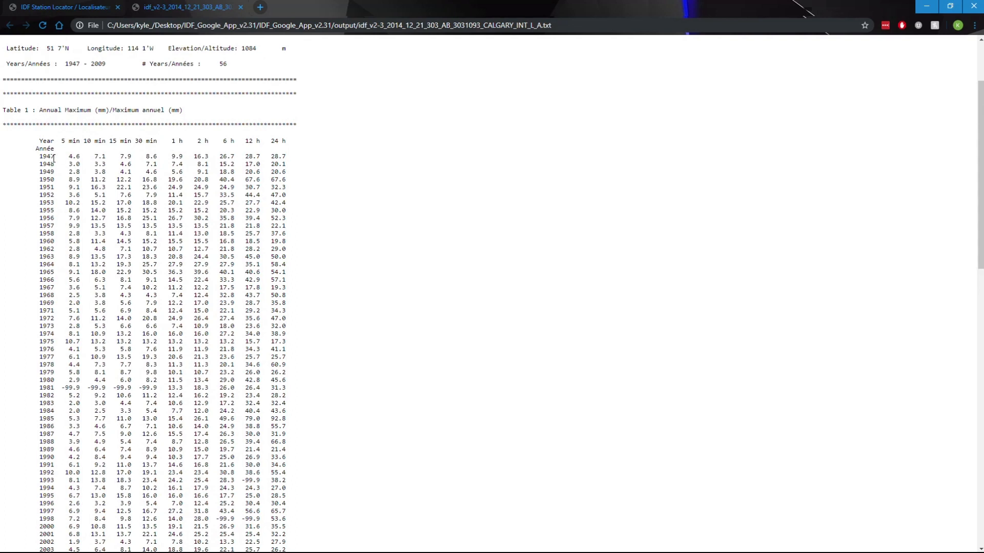
drag(64, 156, 85, 158)
drag(295, 156, 265, 163)
scroll(339, 215, down, 2)
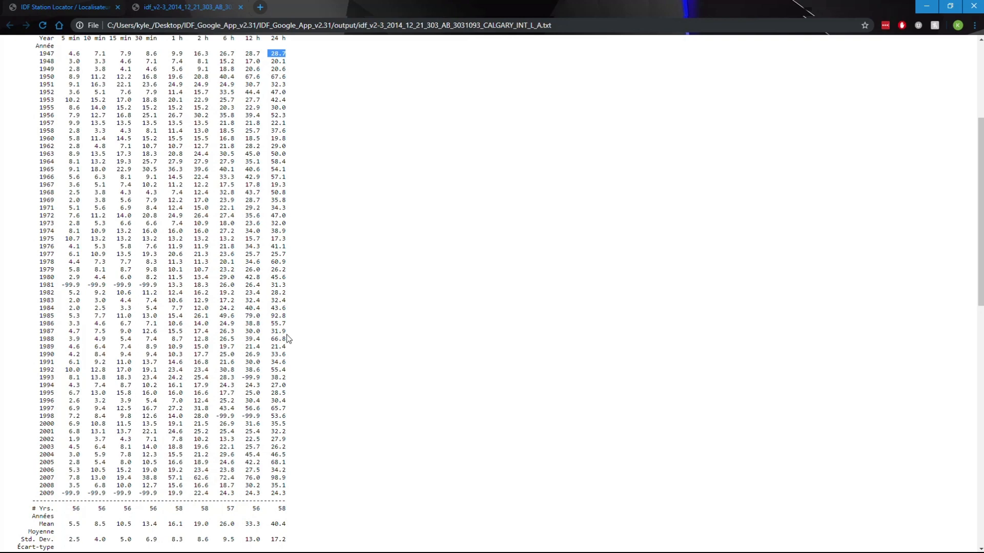
scroll(280, 189, up, 2)
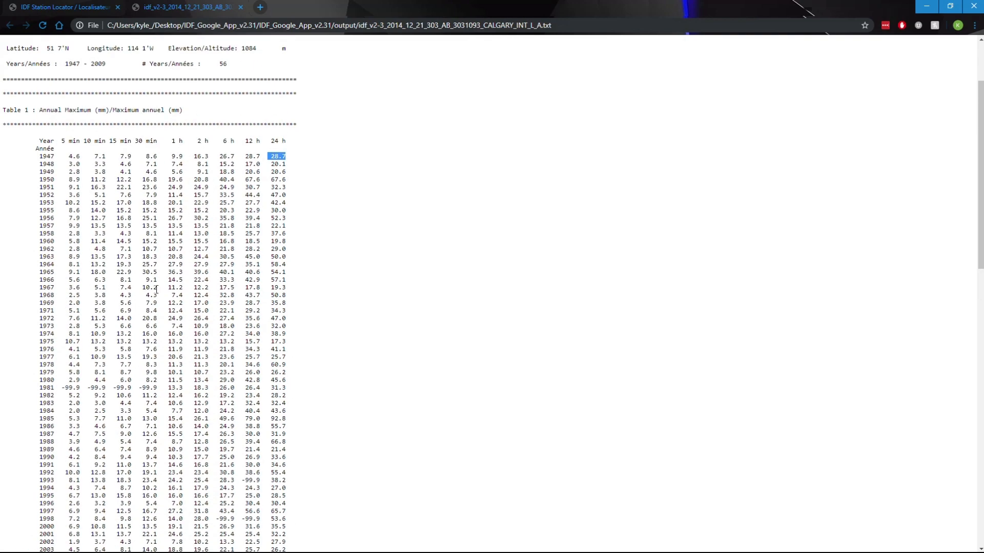
scroll(156, 187, down, 6)
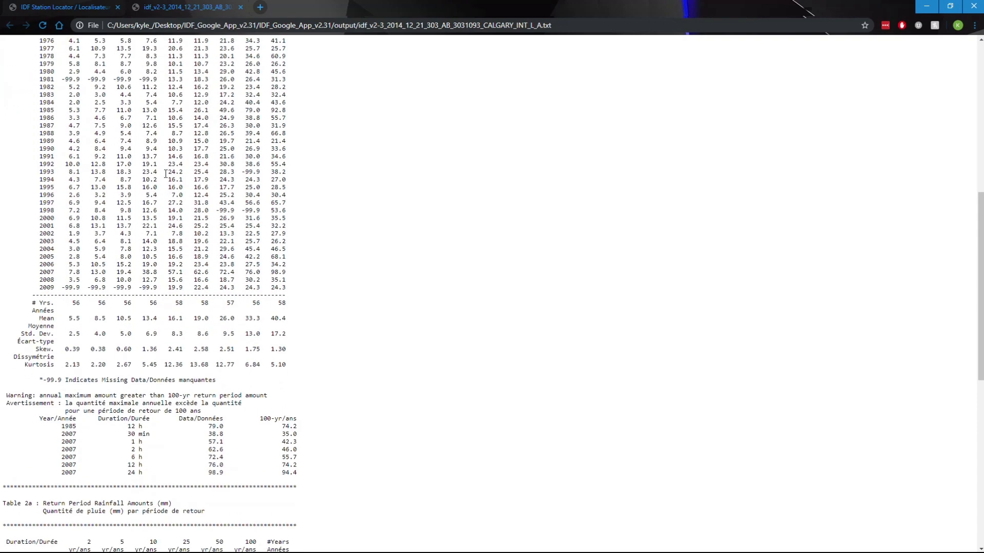
Step: Examine the Table 2a return period rainfall amounts, highlighting its heading and the duration column and clearing the highlight
scroll(181, 154, down, 4)
scroll(98, 234, down, 2)
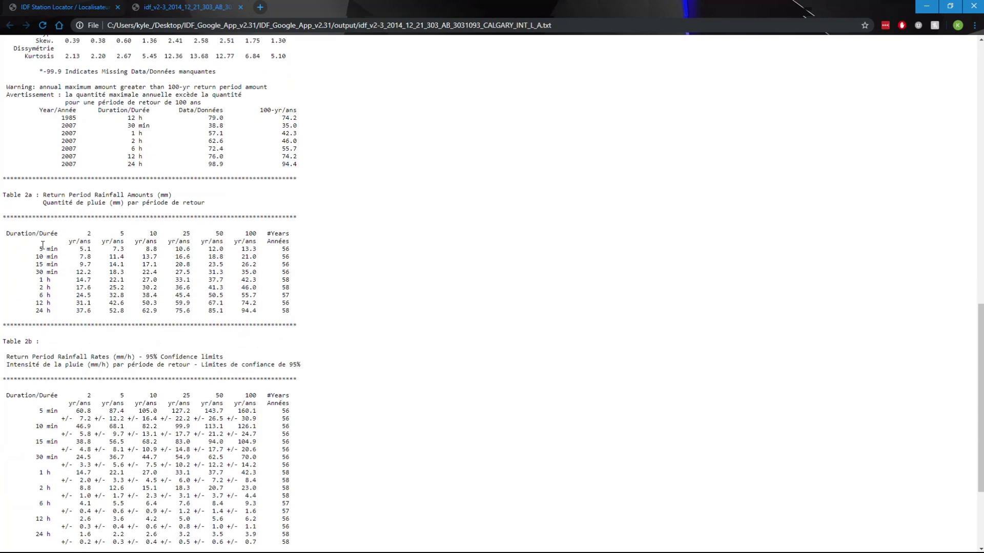
drag(9, 193, 145, 196)
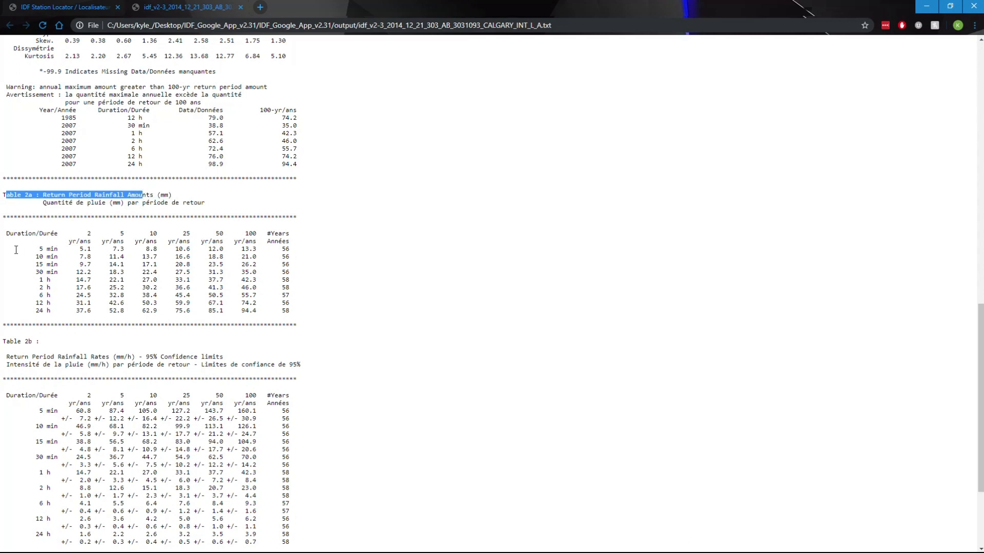
drag(10, 232, 42, 313)
click(65, 322)
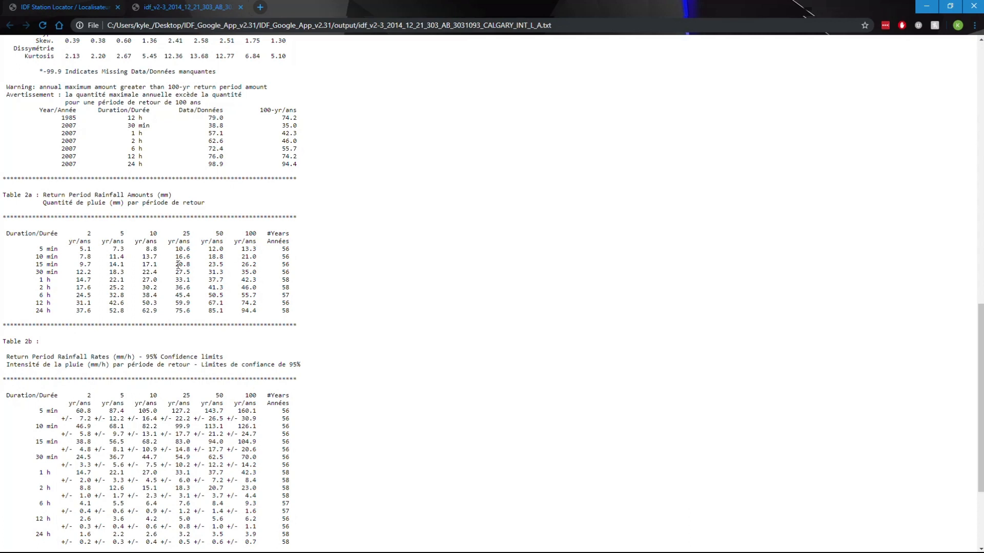
Step: Highlight the 24 h, 100-year rainfall amount in Table 2a and look over Tables 2b and 3
drag(263, 310, 238, 313)
double_click(113, 311)
drag(258, 305, 263, 310)
drag(262, 311, 240, 310)
scroll(159, 188, down, 3)
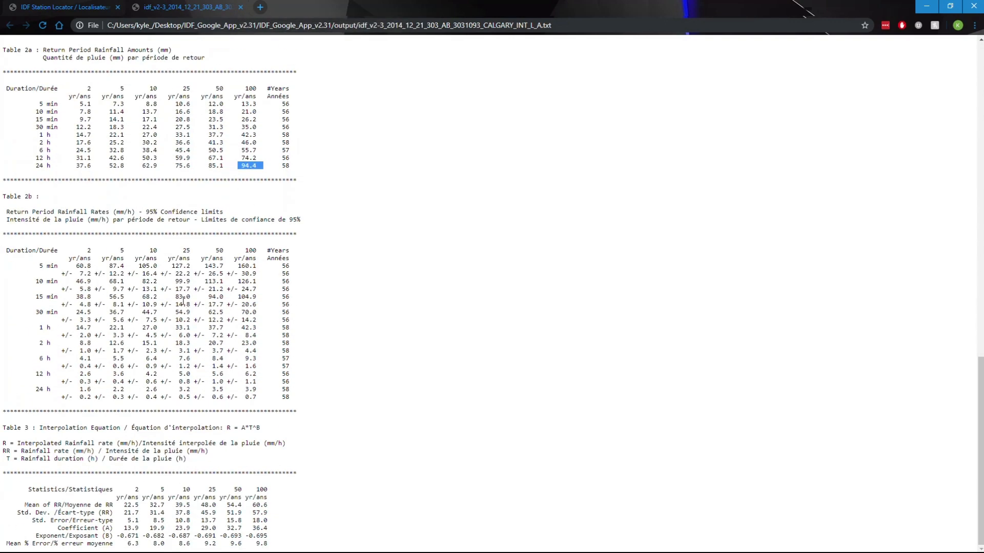
Step: Close the IDF table and station locator, minimize the file window, and return to the drainage area in the Civil 3D drawing
scroll(371, 429, up, 6)
click(241, 7)
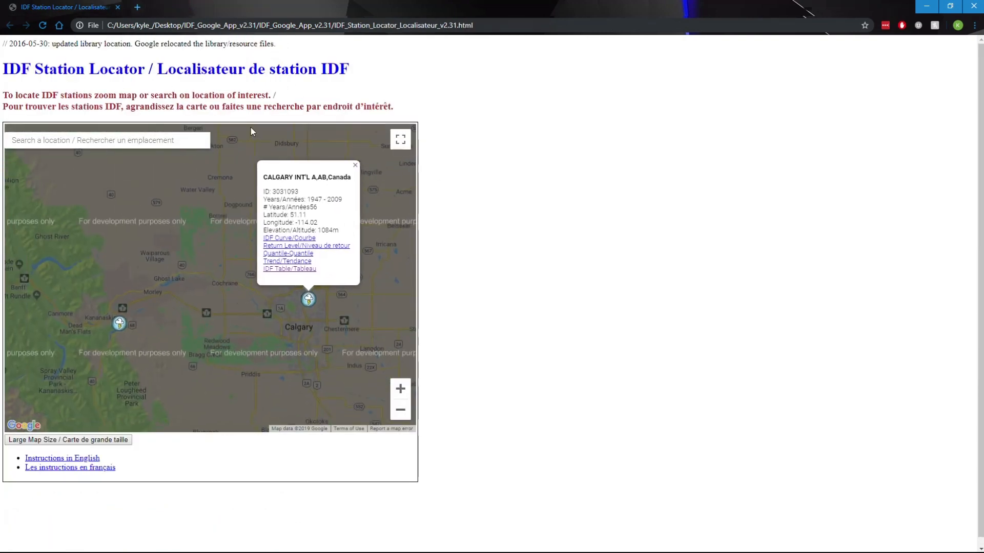
click(118, 7)
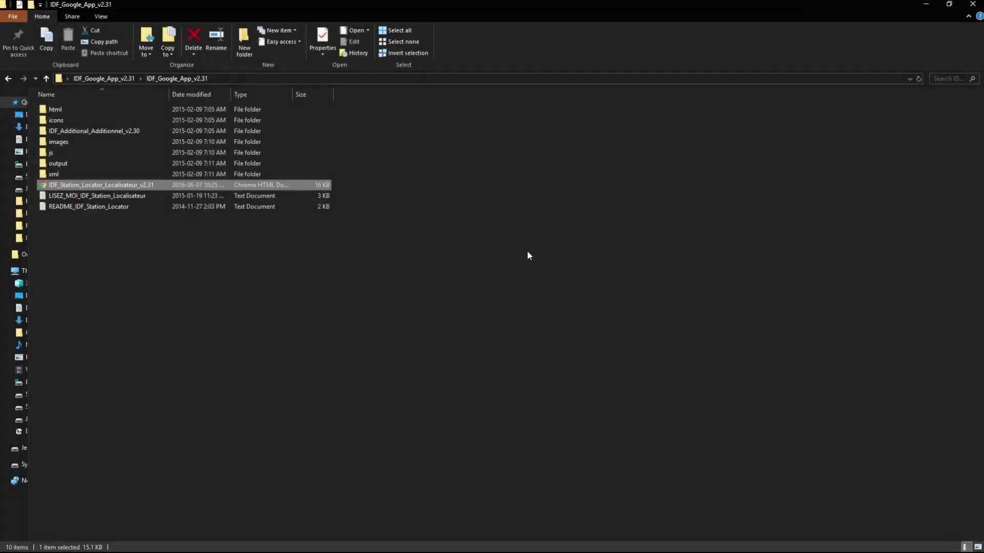
click(927, 7)
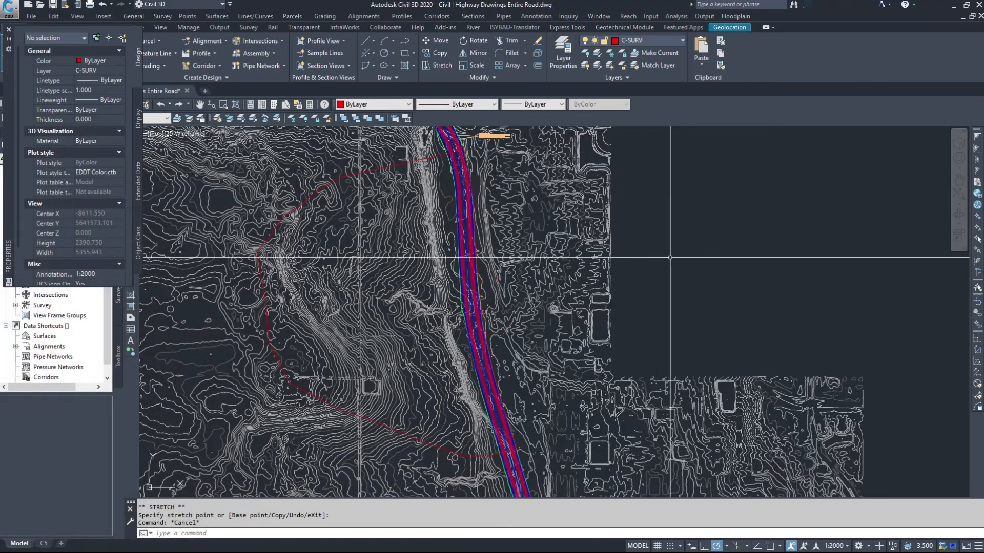
middle_drag(679, 274, 726, 363)
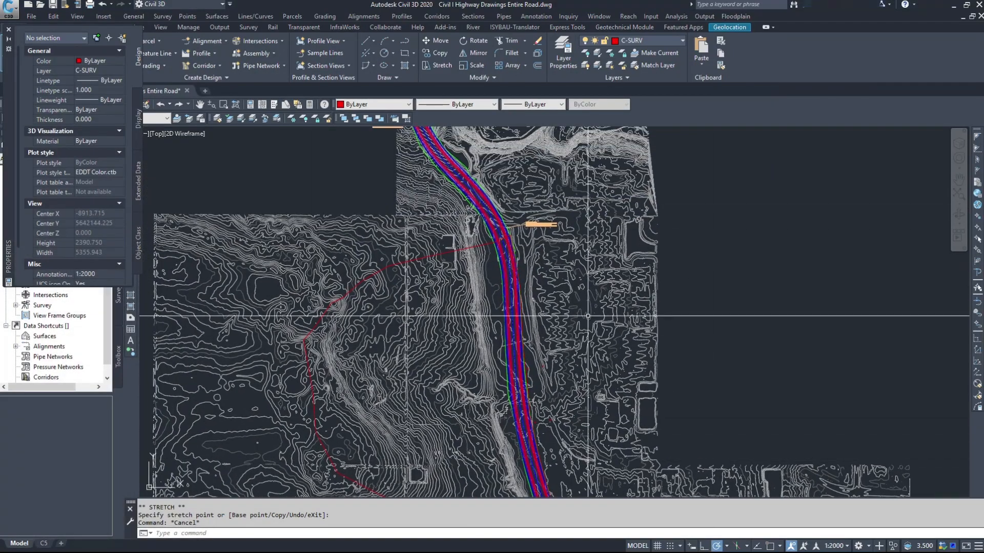
middle_drag(369, 323, 314, 227)
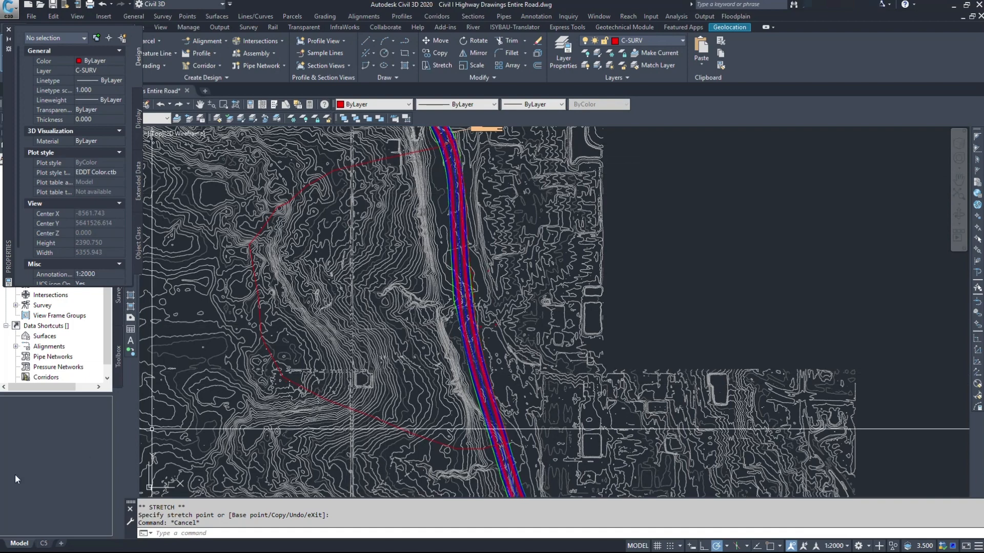
Step: Switch to Calculator, multiply the 2,200,000 drainage area by 0.0944, and move the calculator clear of the drainage boundary
key(alt+Tab)
drag(459, 125, 403, 125)
key(asterisk)
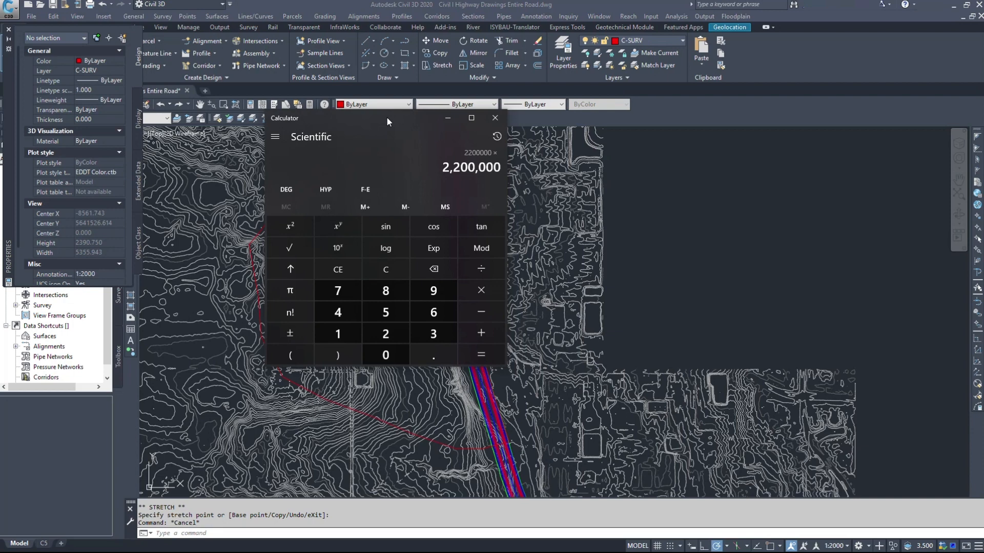
drag(371, 118, 386, 123)
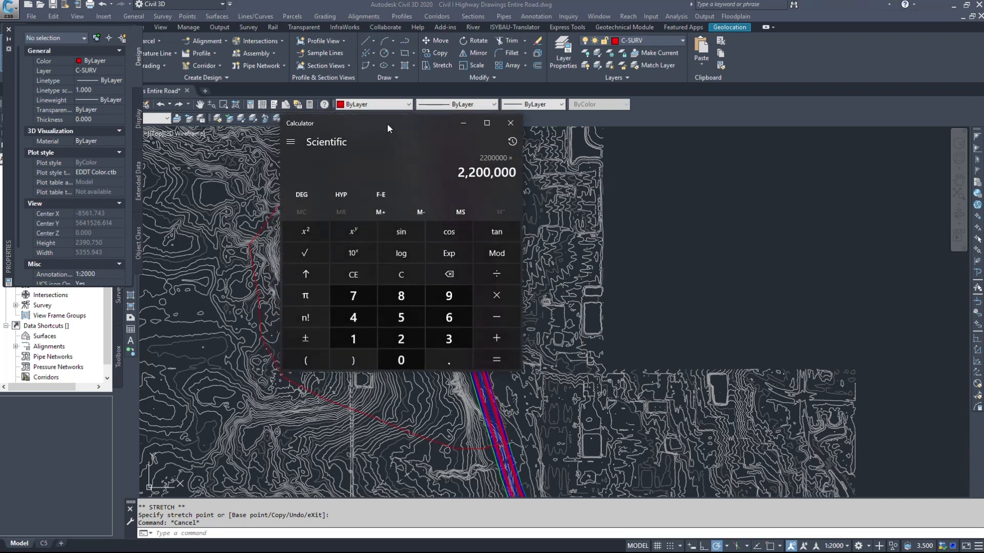
text(.0944)
key(Return)
drag(426, 124, 802, 131)
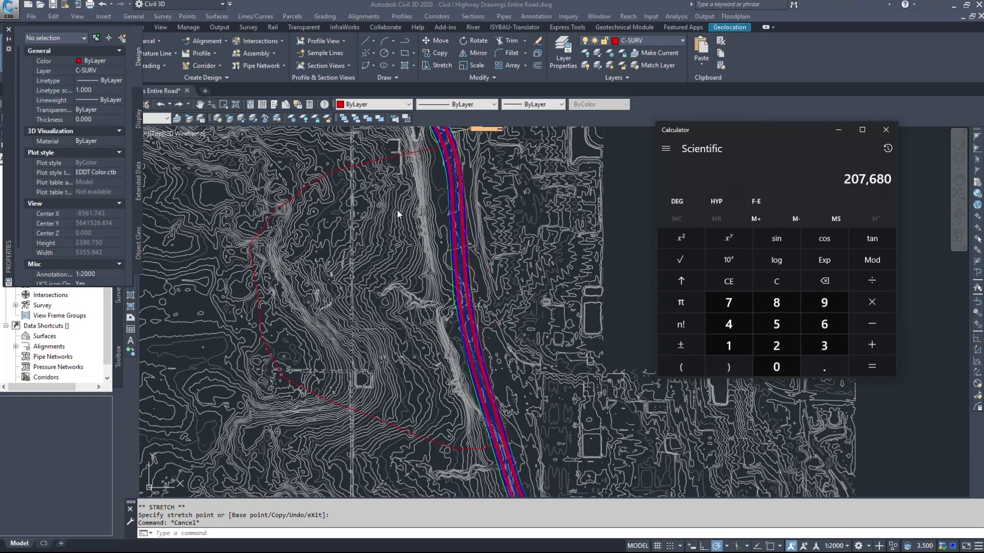
Step: Return to the Civil 3D drawing and display the Aerial map background with the GEOMAP command
click(608, 212)
text(geomap)
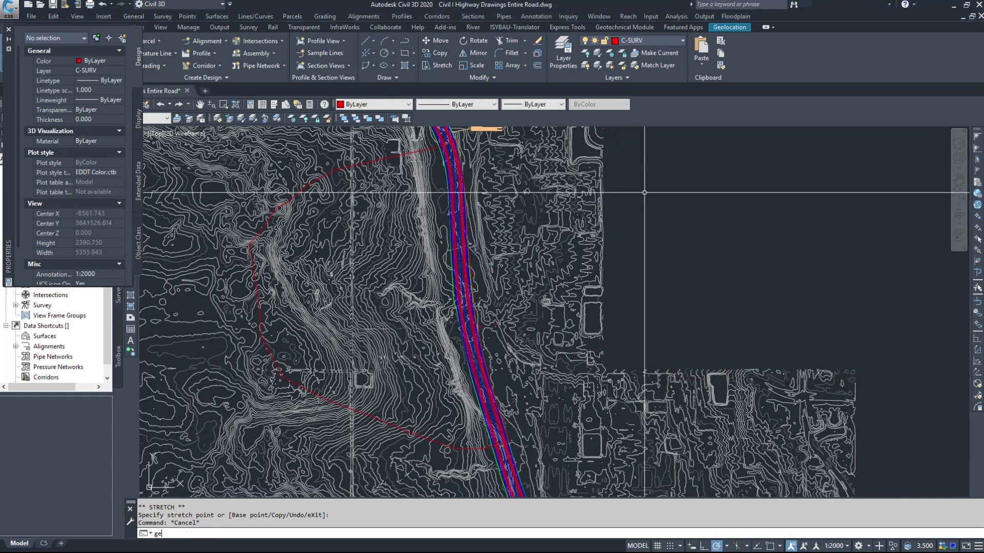
key(Return)
text(aerial)
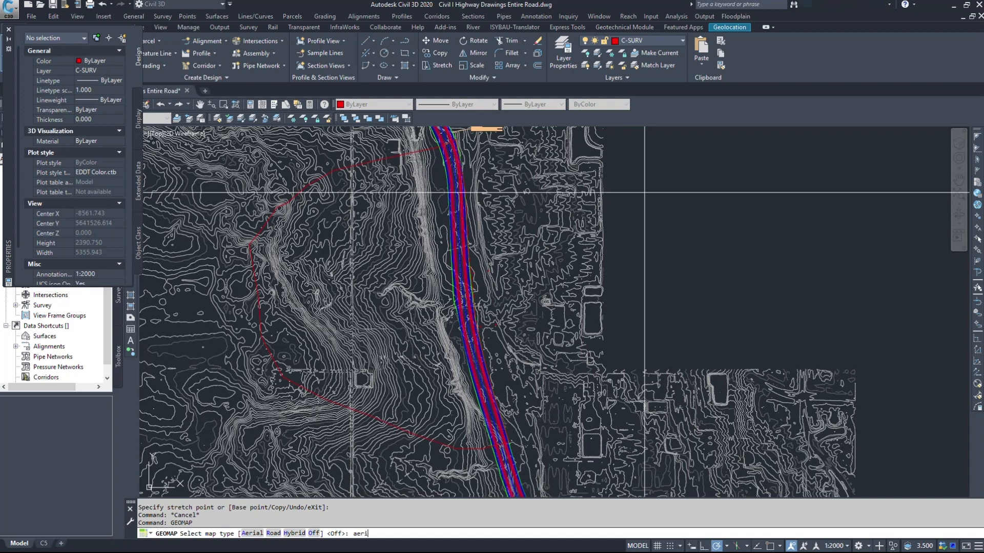
key(Return)
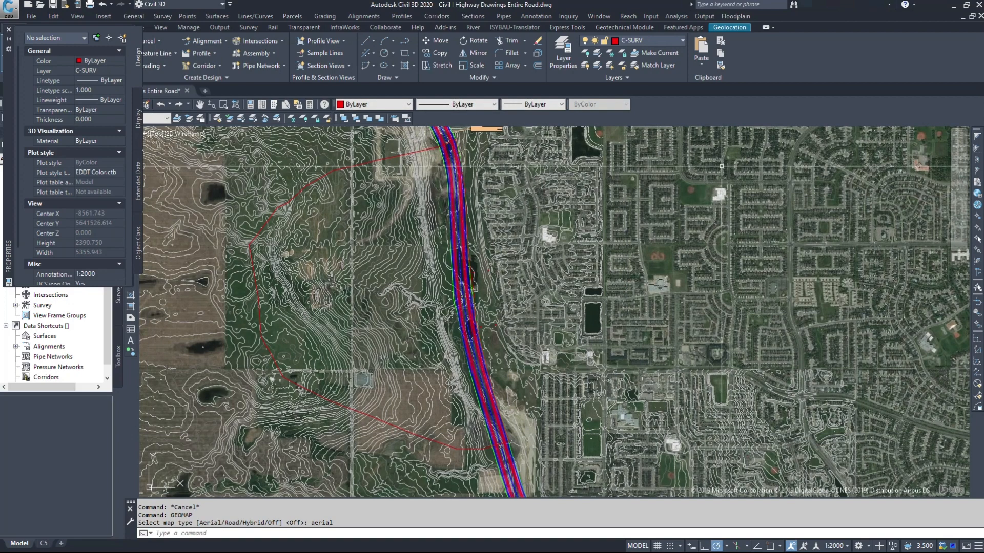
Step: Examine the aerial imagery for ground cover along the red drainage boundary and across the area west of the highway
scroll(438, 149, up, 2)
mouse_move(544, 345)
middle_down()
mouse_move(632, 351)
mouse_move(921, 233)
middle_up()
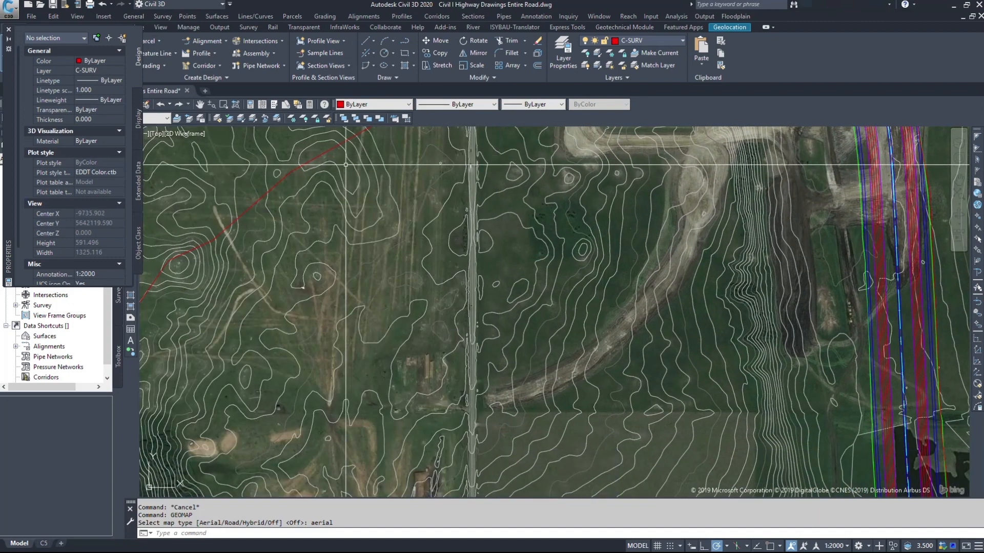
middle_drag(269, 376, 420, 195)
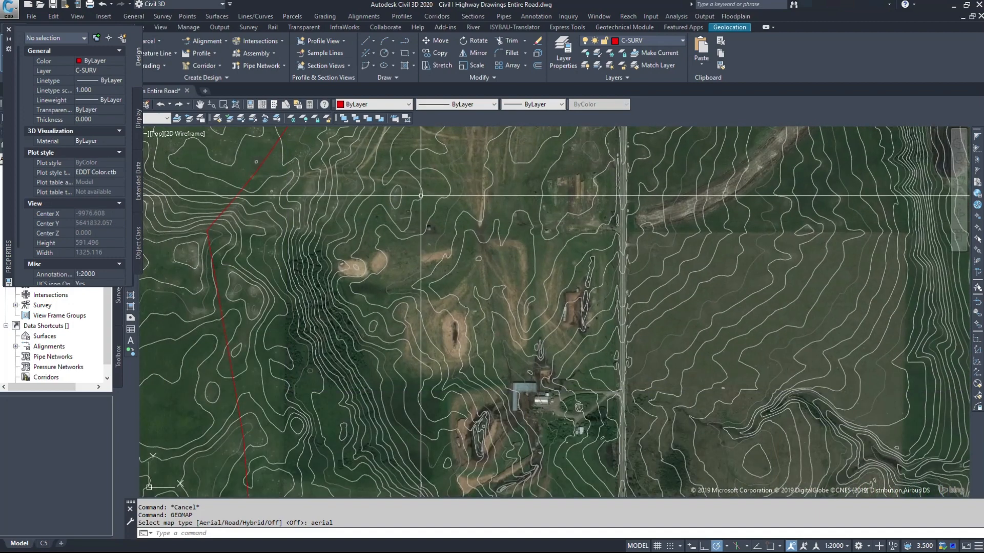
middle_drag(444, 377, 422, 200)
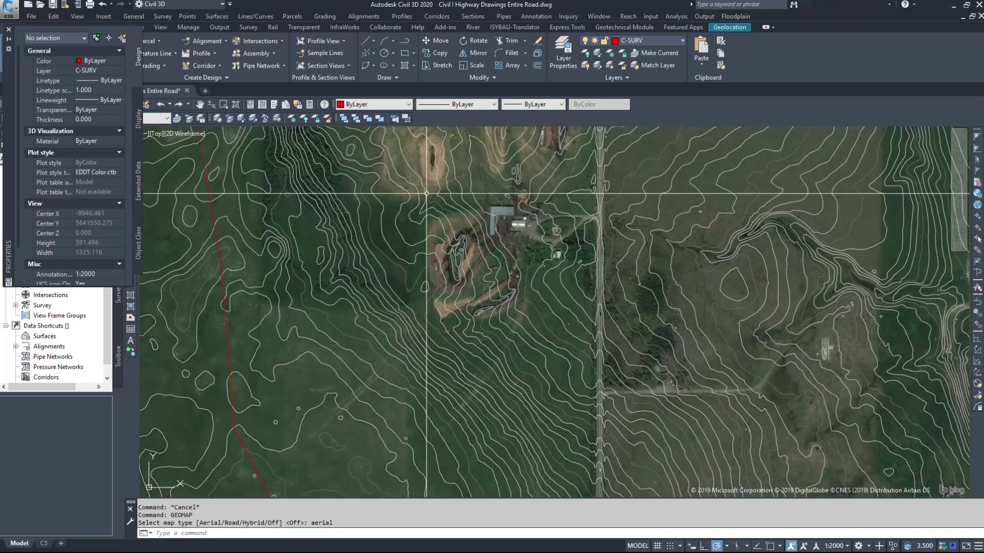
middle_drag(381, 457, 250, 237)
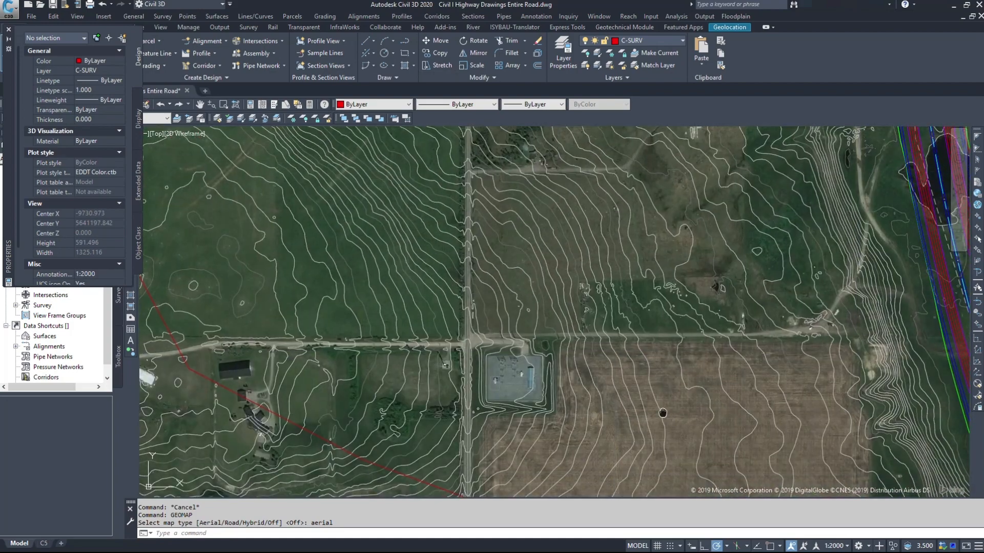
middle_drag(440, 338, 251, 247)
middle_drag(471, 328, 252, 247)
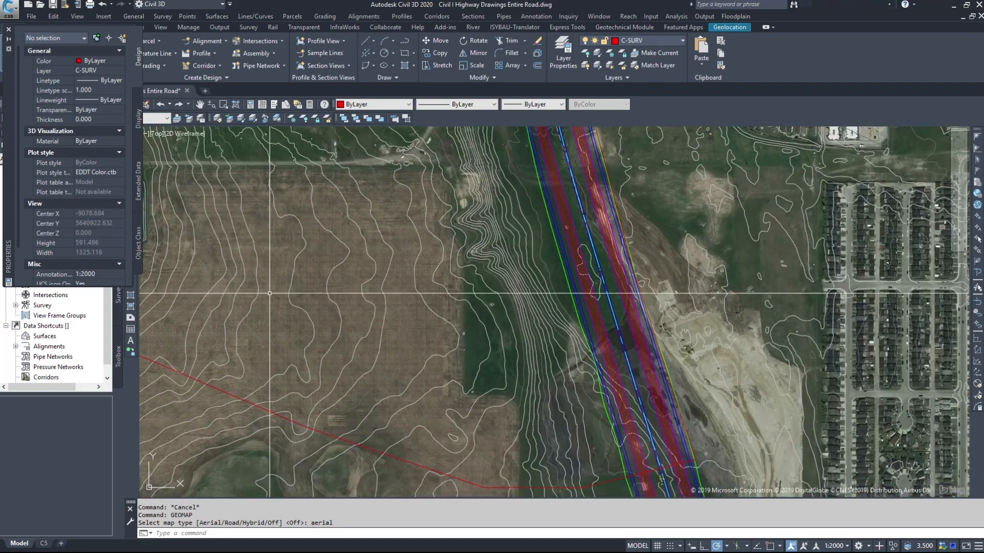
middle_drag(585, 462, 549, 457)
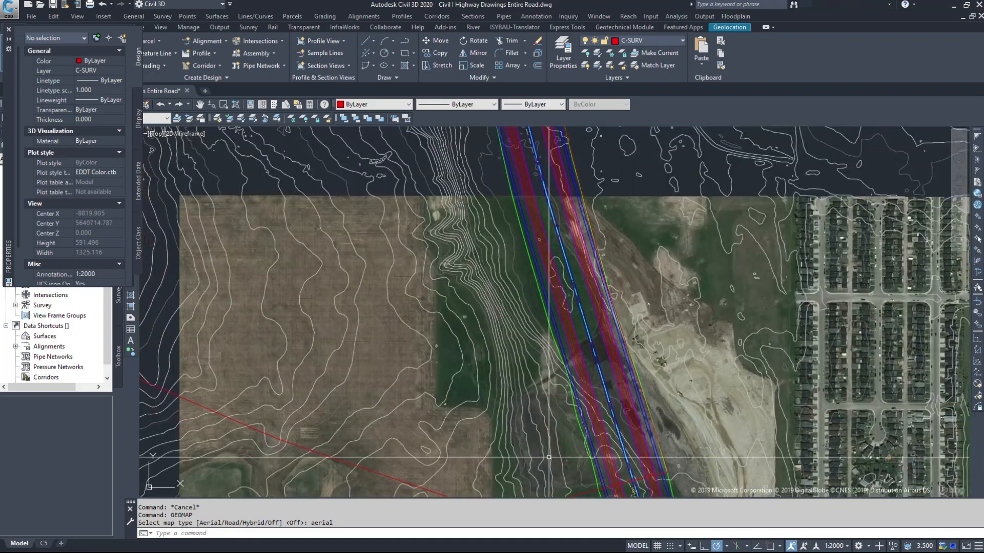
middle_drag(267, 169, 433, 344)
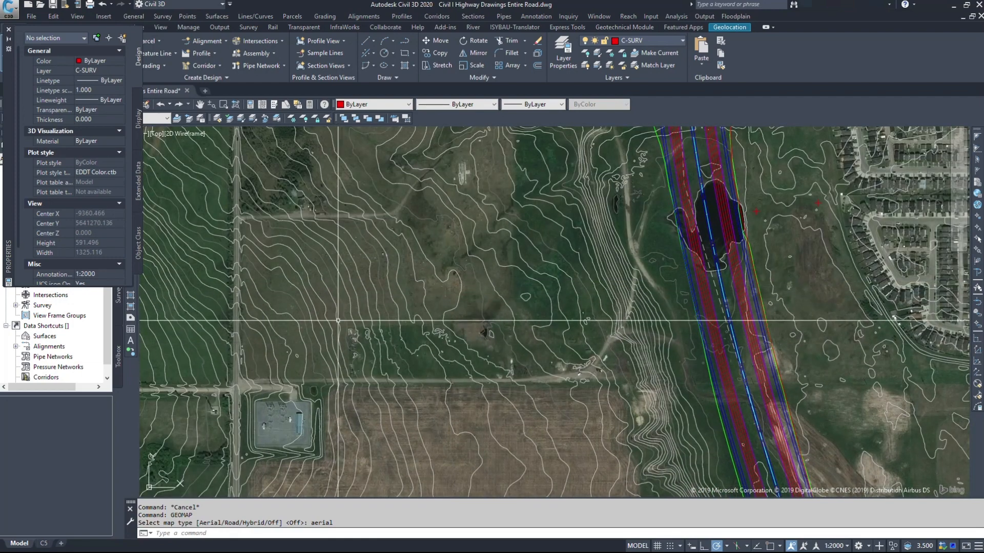
scroll(297, 342, down, 2)
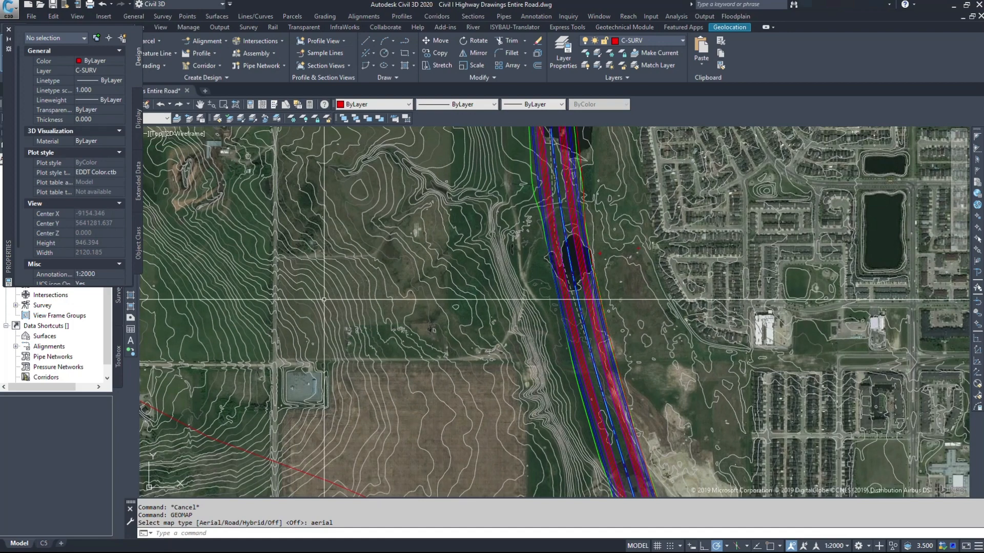
middle_drag(338, 203, 363, 285)
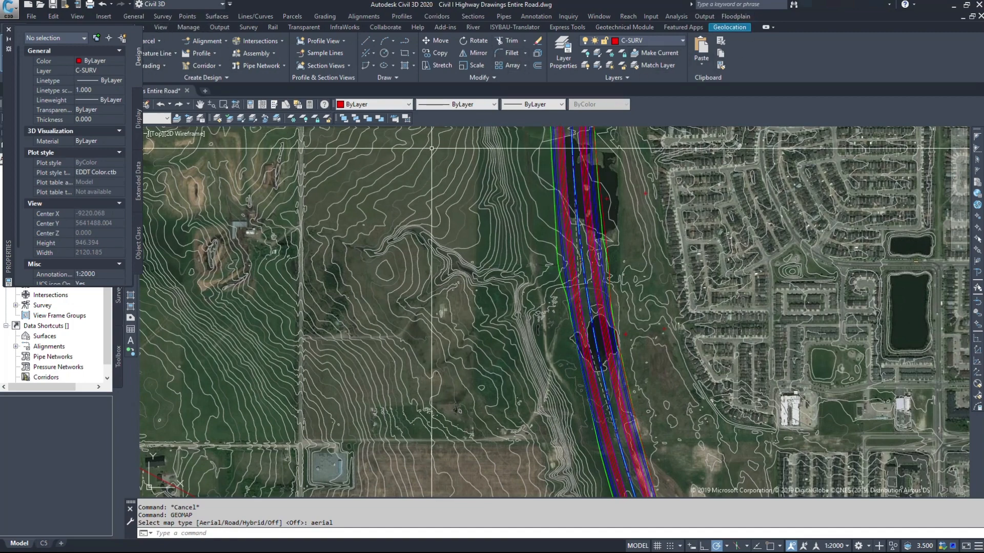
Step: Set the GEOMAP map background to Off
text(geomap)
key(Return)
text(o)
key(BackSpace)
text(geomap)
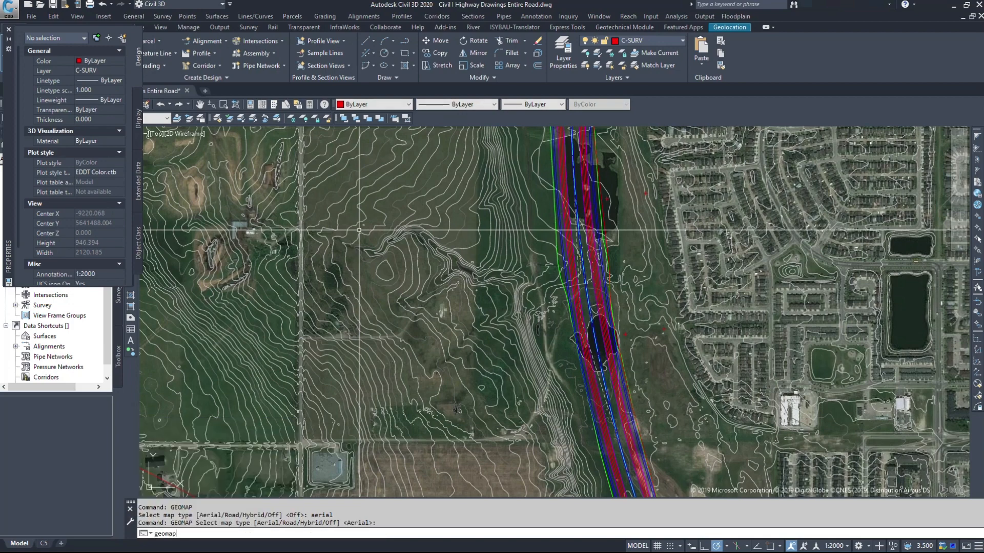
key(Return)
text(off)
key(Return)
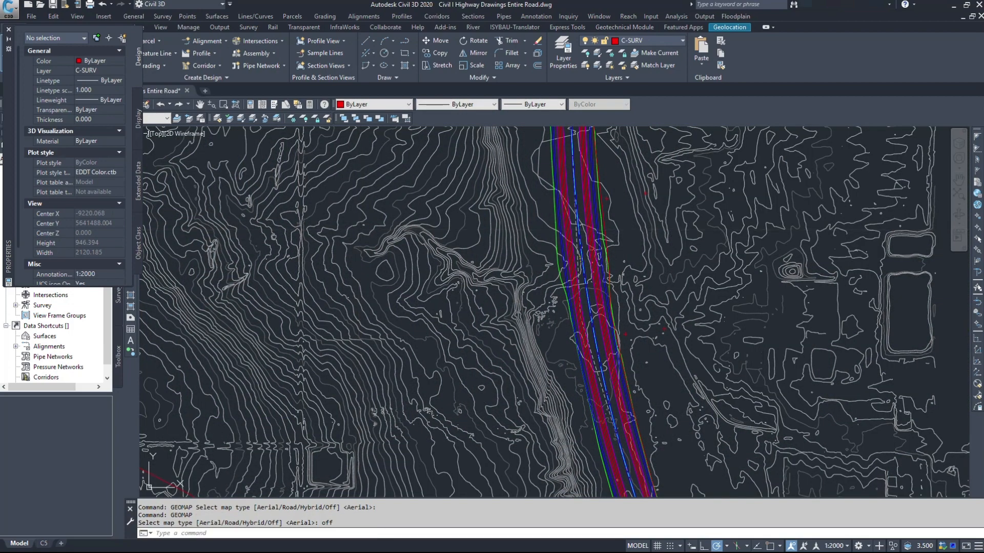
Step: Switch back to Calculator and multiply the previous rainfall volume result by 0.4
key(alt+Tab)
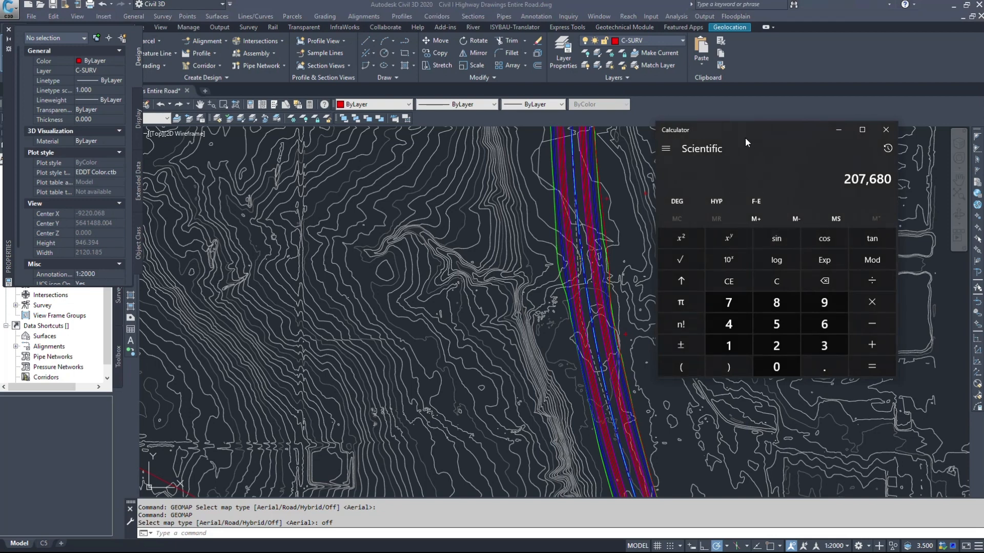
drag(693, 131, 457, 136)
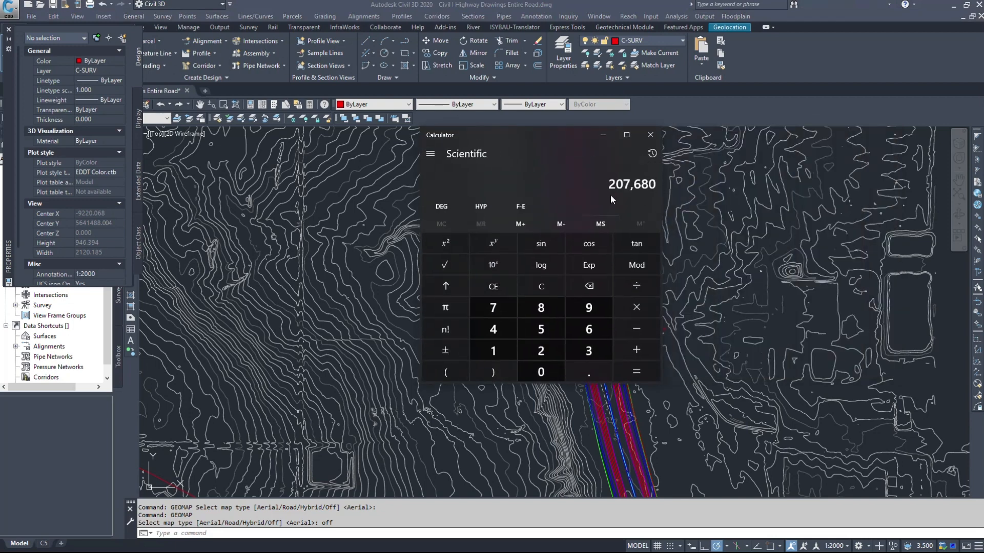
drag(608, 186, 657, 187)
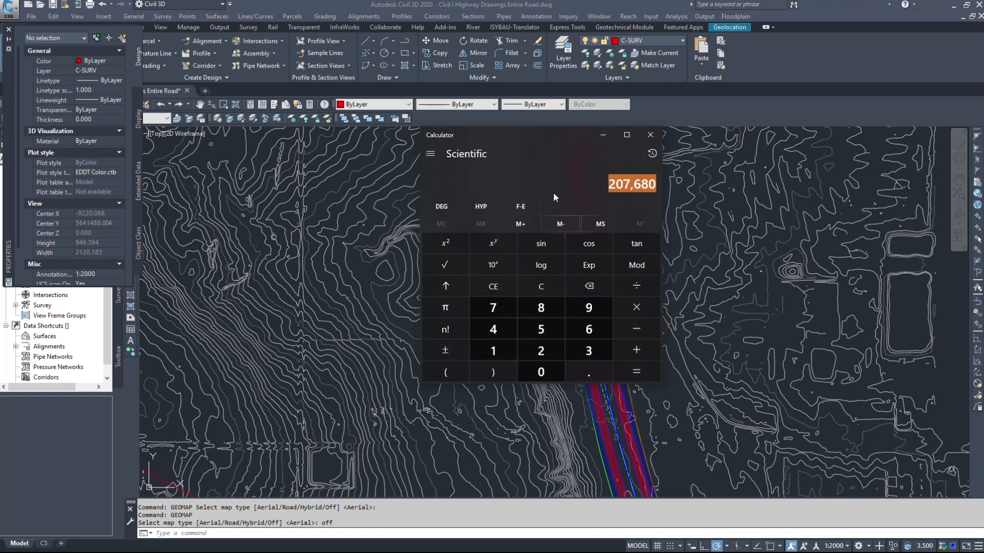
drag(524, 134, 430, 146)
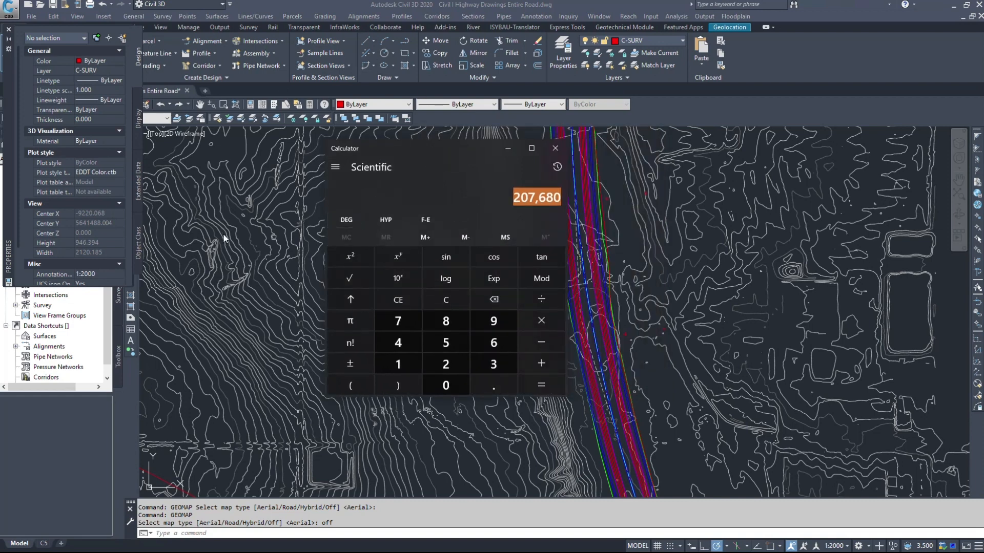
click(526, 198)
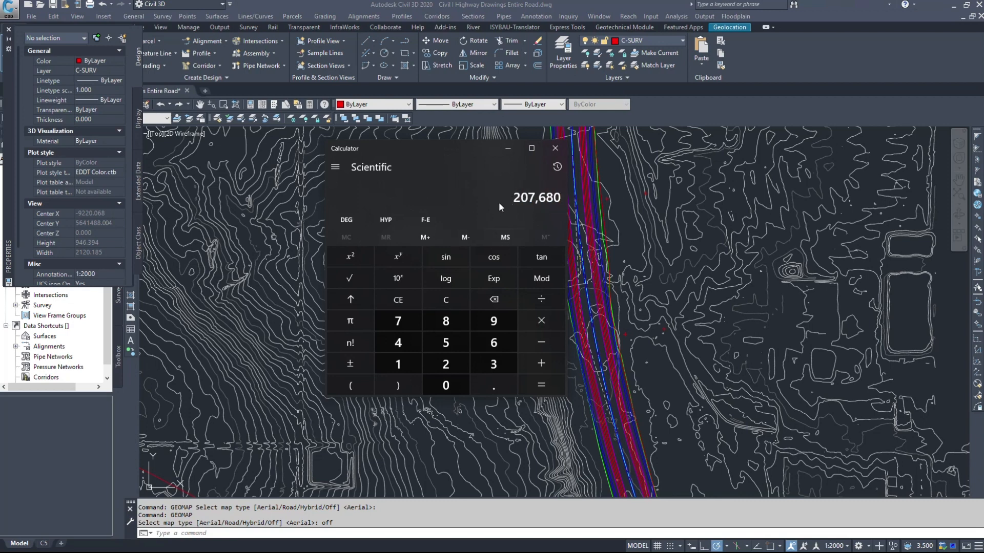
text(*0.4)
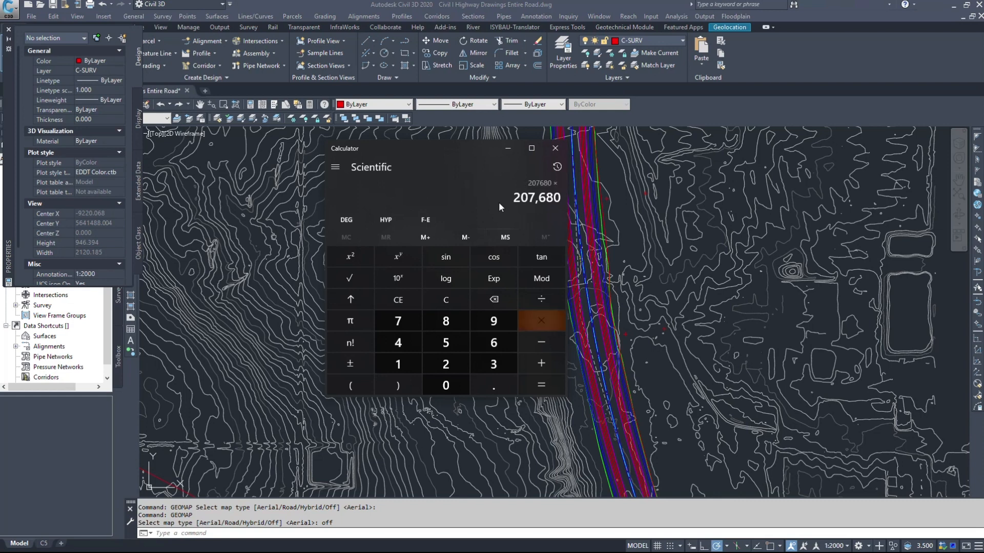
key(Return)
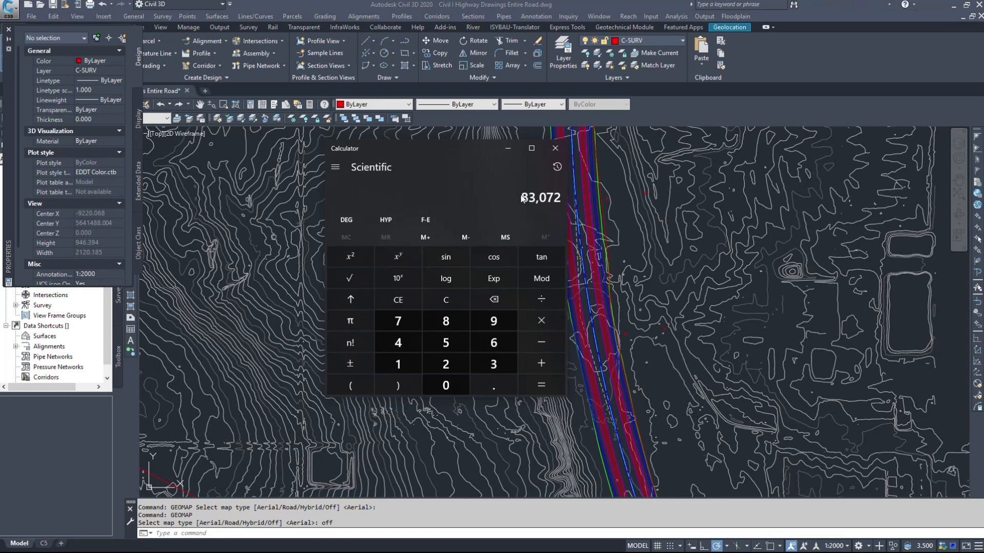
Step: Move the calculator away from the highway and calculate 100 × 300
drag(490, 168, 385, 144)
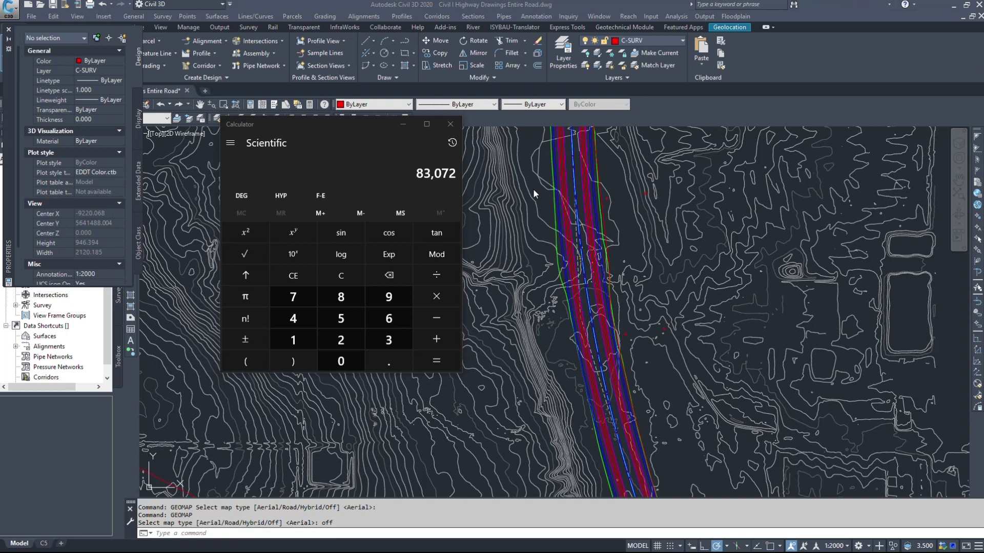
click(350, 124)
text(100*300=)
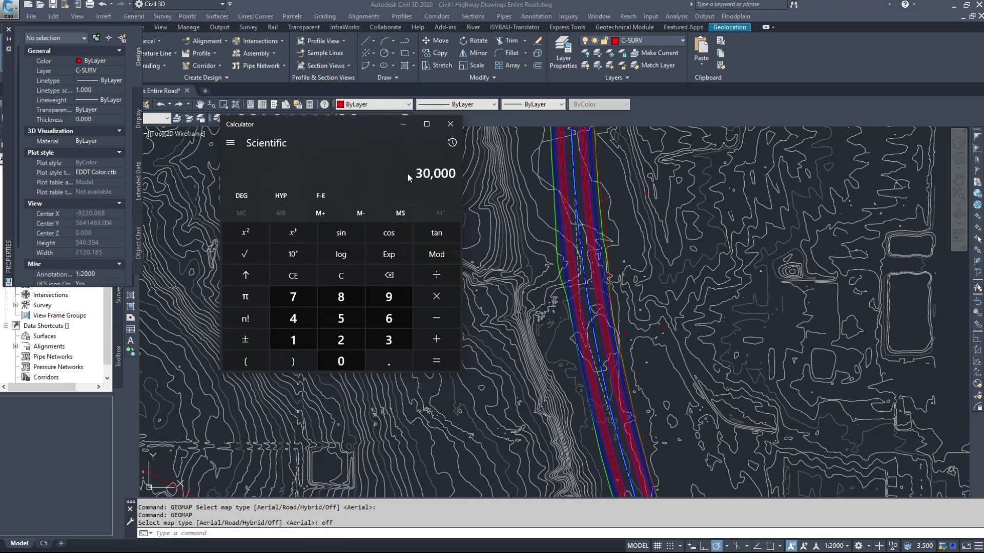
Step: Calculate 100 × 350 and multiply the product by 2
text(100*350)
key(Return)
text(*2)
key(Return)
Step: Switch back to Civil 3D and measure the distance between the northern and southern point nodes just east of the highway
click(622, 208)
text(dist)
key(Return)
scroll(626, 178, up, 5)
shift+right_click(619, 167)
click(638, 357)
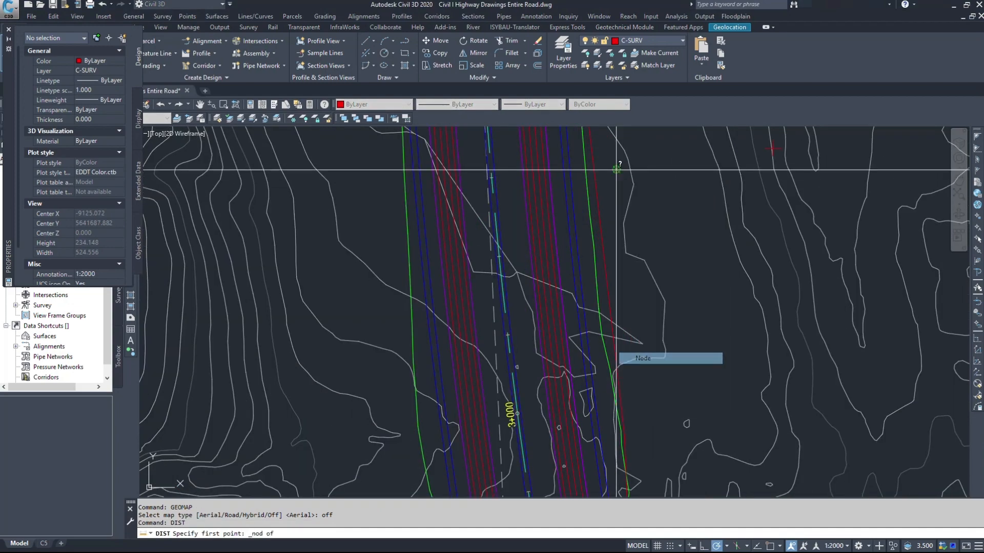
click(617, 170)
scroll(692, 170, down, 3)
shift+right_click(758, 339)
click(783, 283)
click(297, 384)
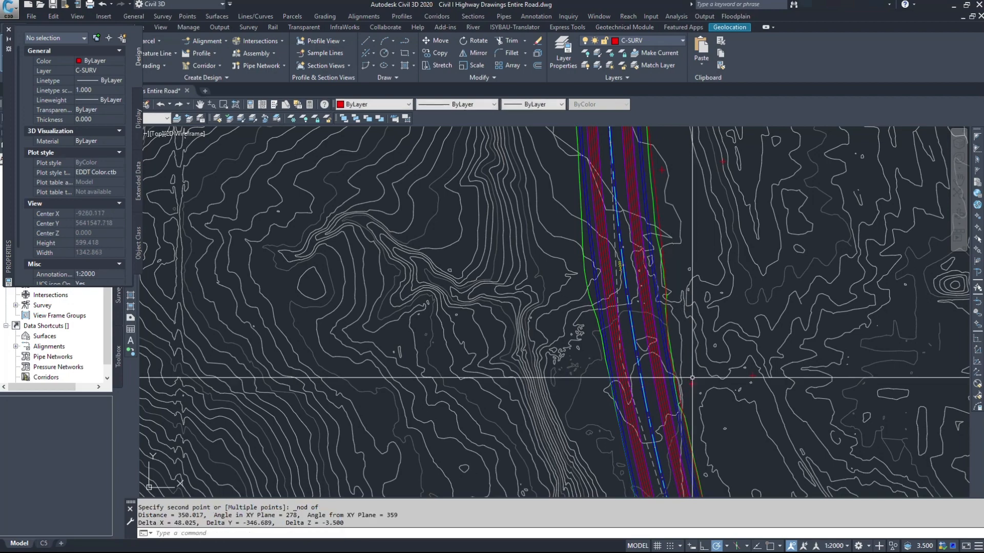
Step: Switch to Calculator to review the last product, move it aside, and minimize it
scroll(491, 456, down, 2)
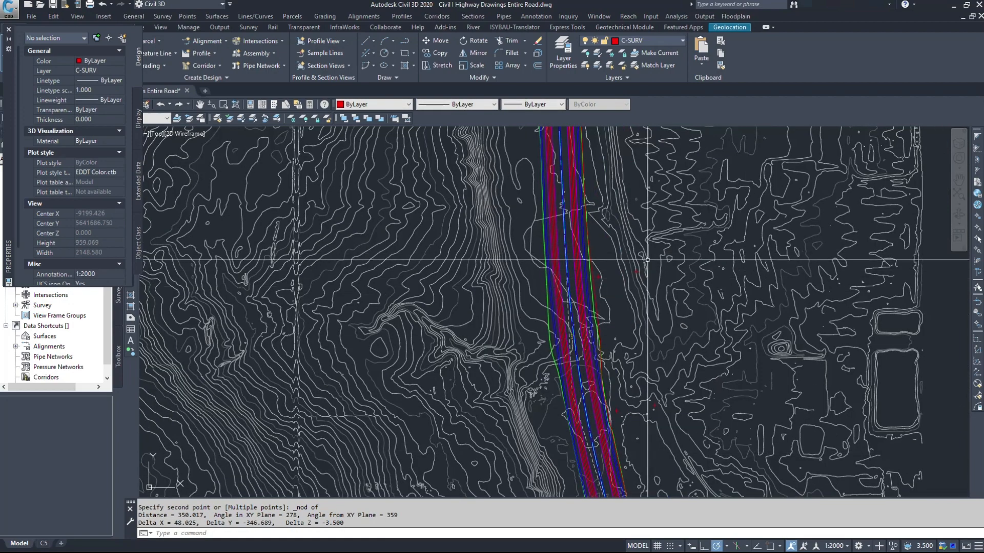
scroll(564, 280, up, 2)
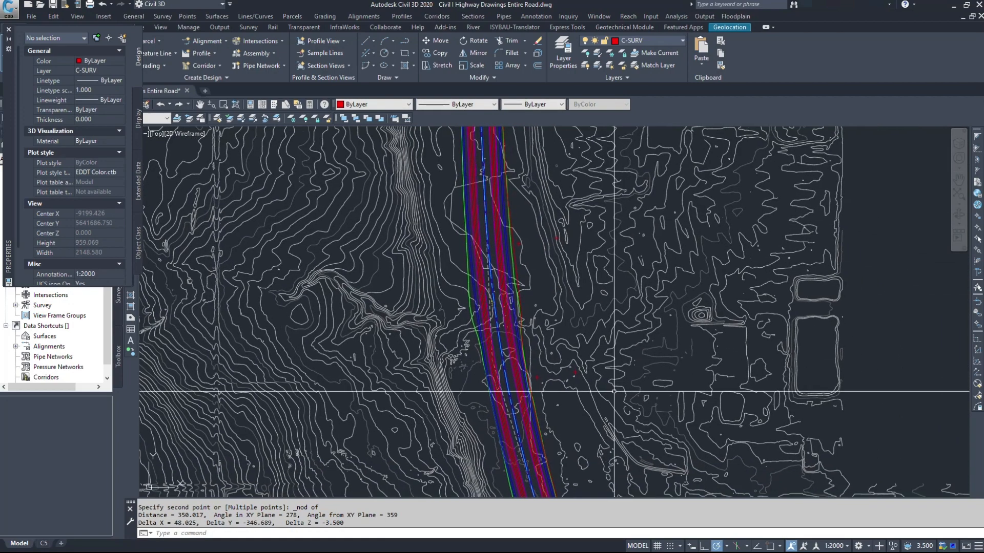
scroll(615, 321, up, 2)
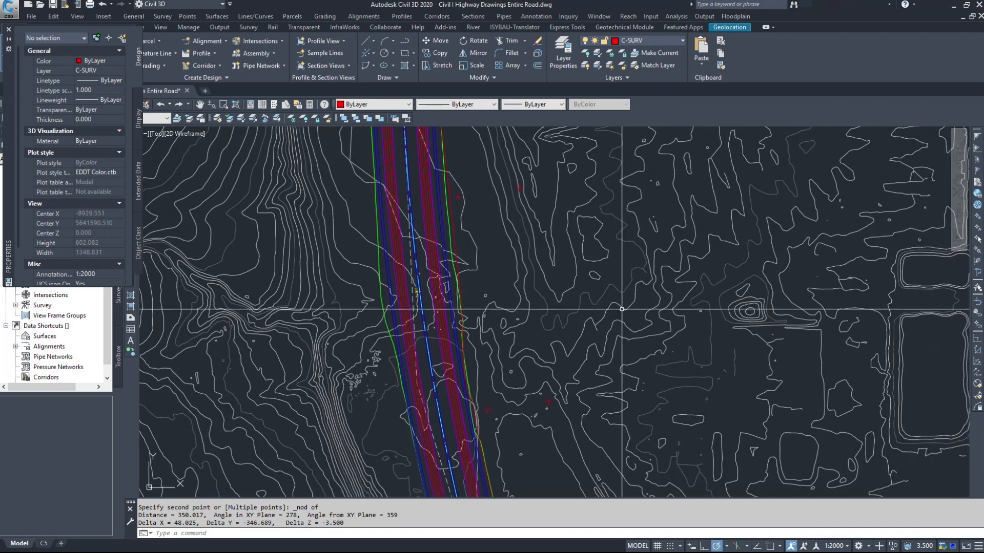
key(alt+Tab)
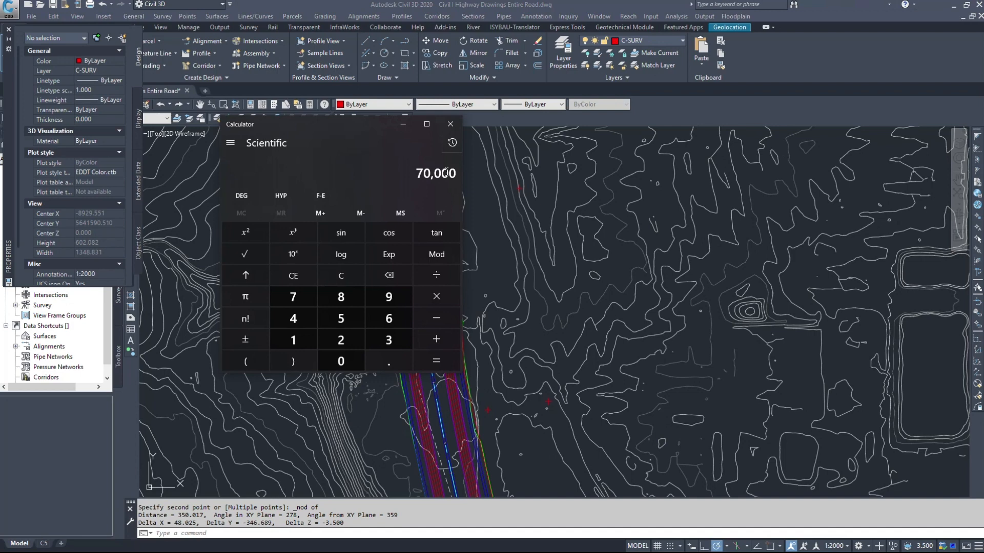
drag(413, 132, 331, 130)
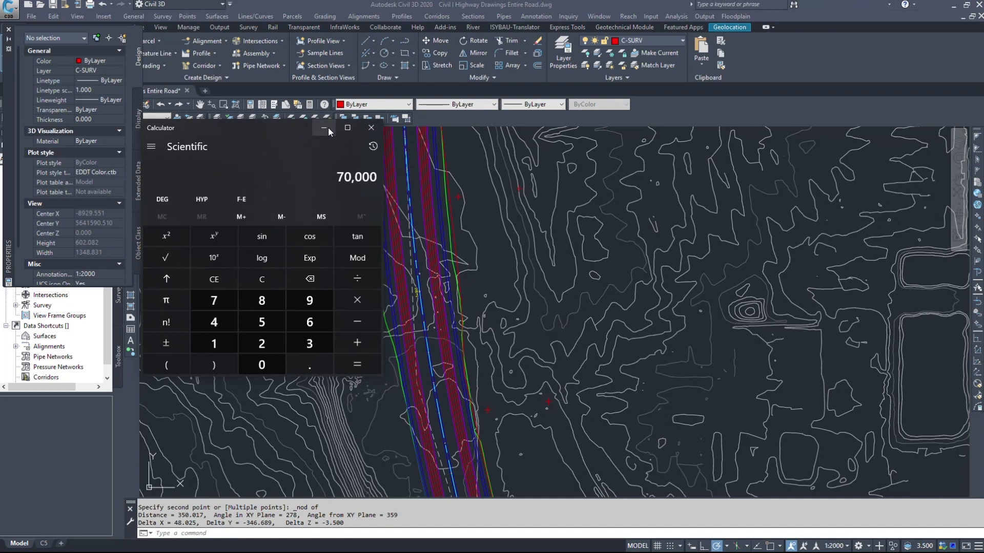
click(324, 129)
Step: Start a rectangle at the southwest point node east of the highway, with length 100 and width 350
middle_drag(584, 312, 584, 285)
text(recta)
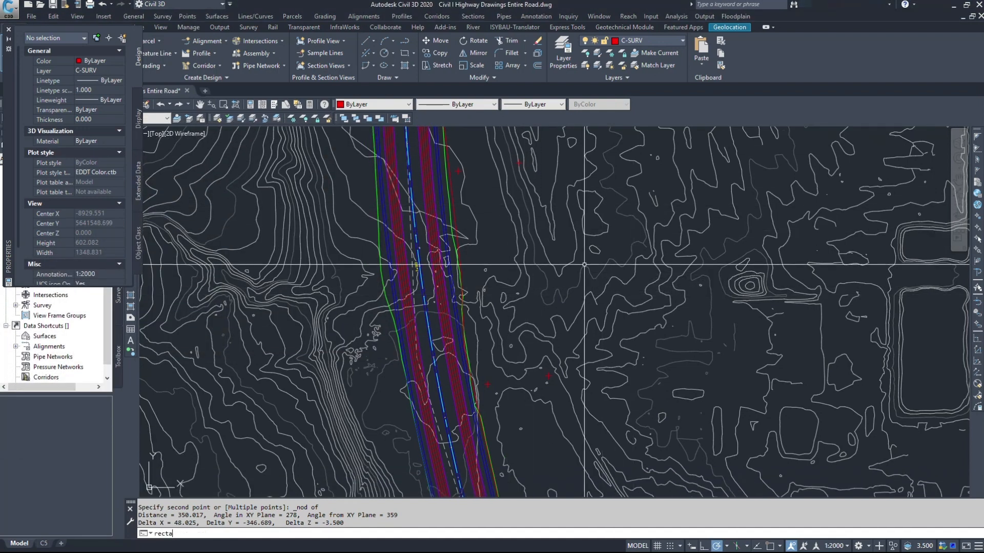
text(ngl)
key(Return)
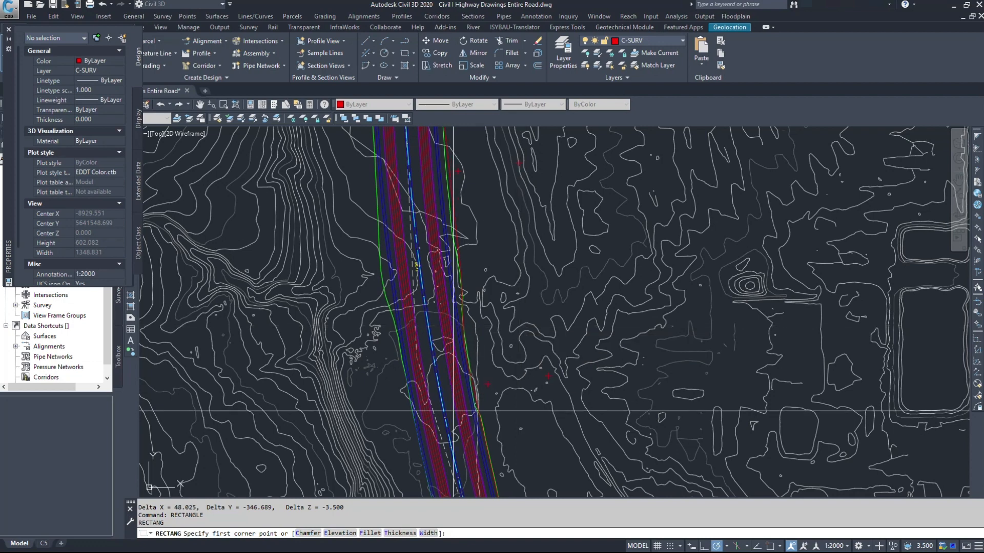
shift+right_click(481, 387)
key(d)
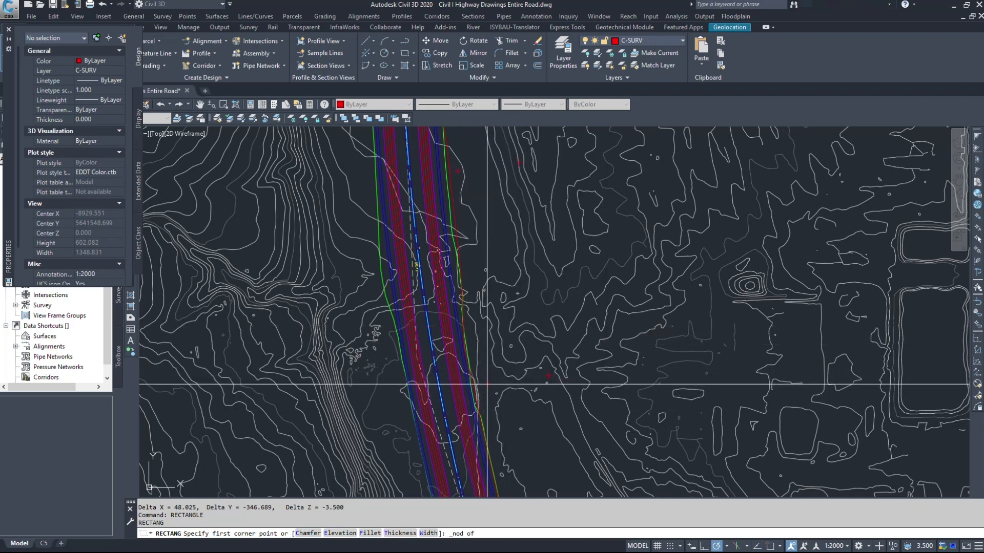
click(488, 386)
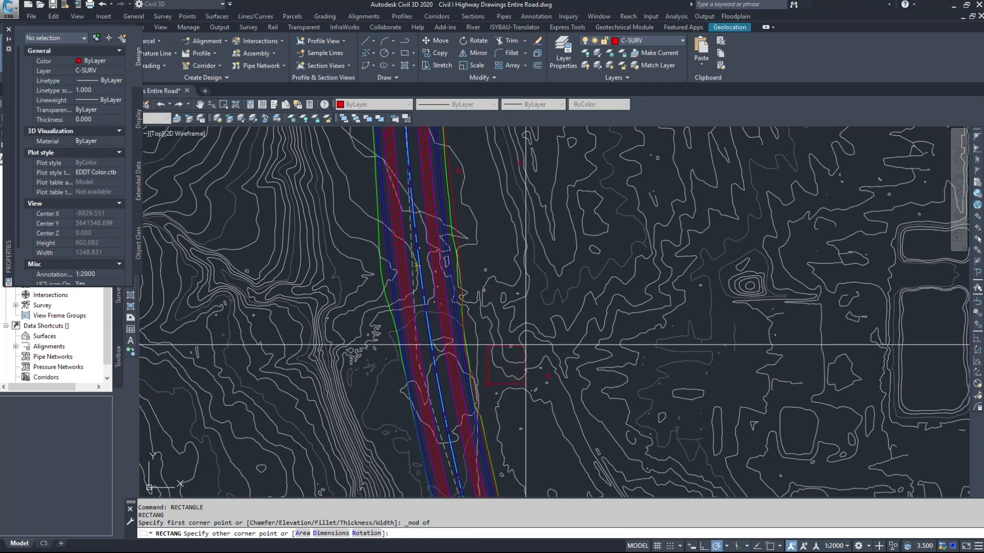
text(d)
key(Return)
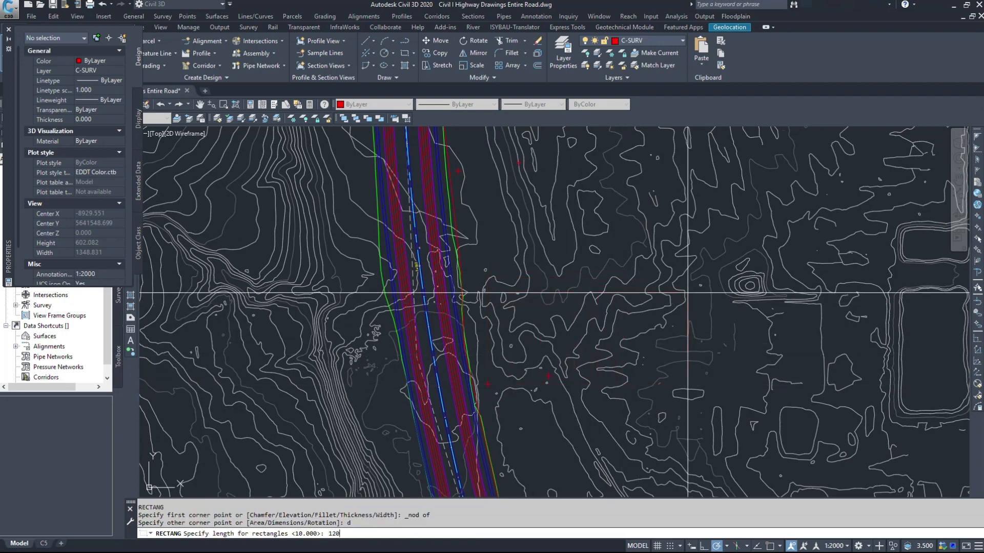
text(100)
key(Return)
text(350)
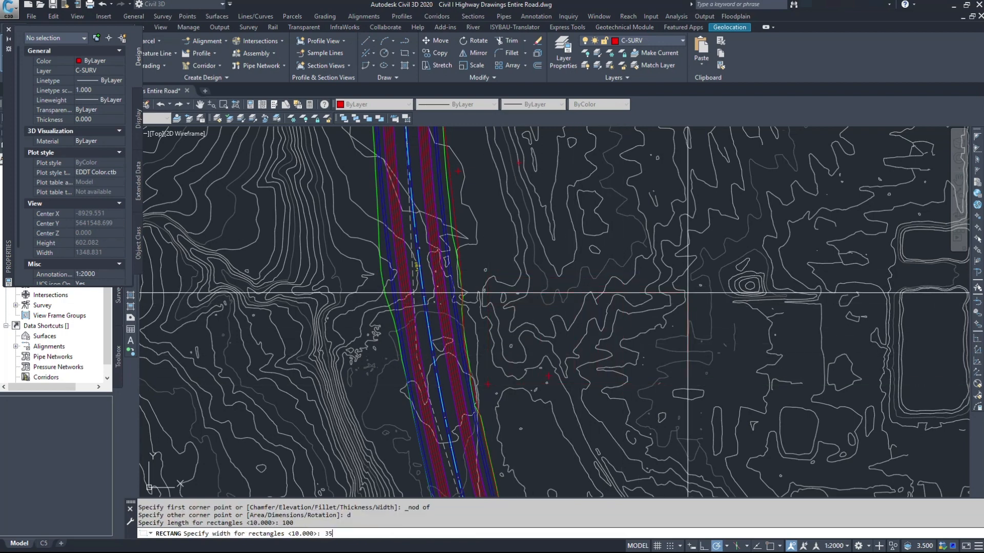
key(Return)
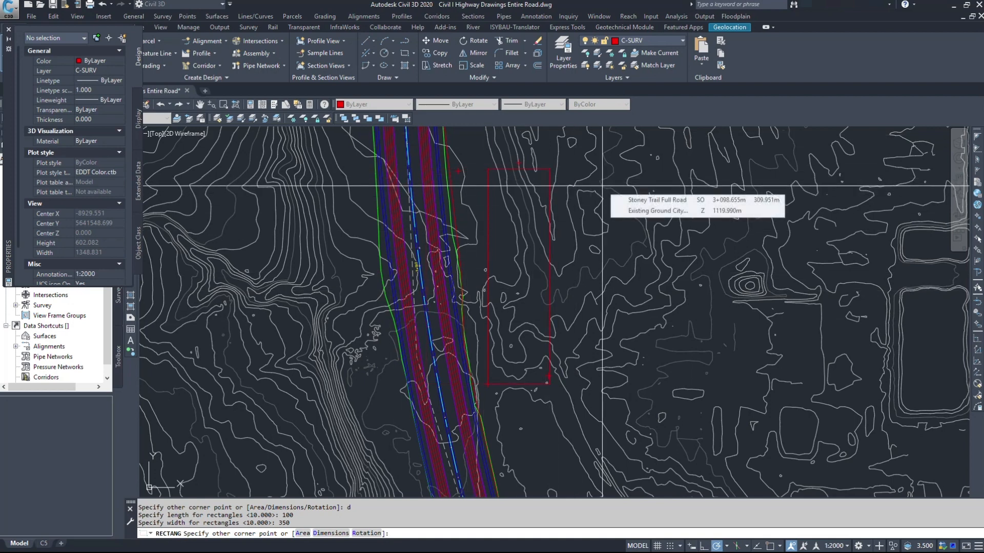
Step: Rotate the rectangle toward the southeast point node, re-enter its dimensions as 100 by 350, and place it over the four points
text(r)
key(Return)
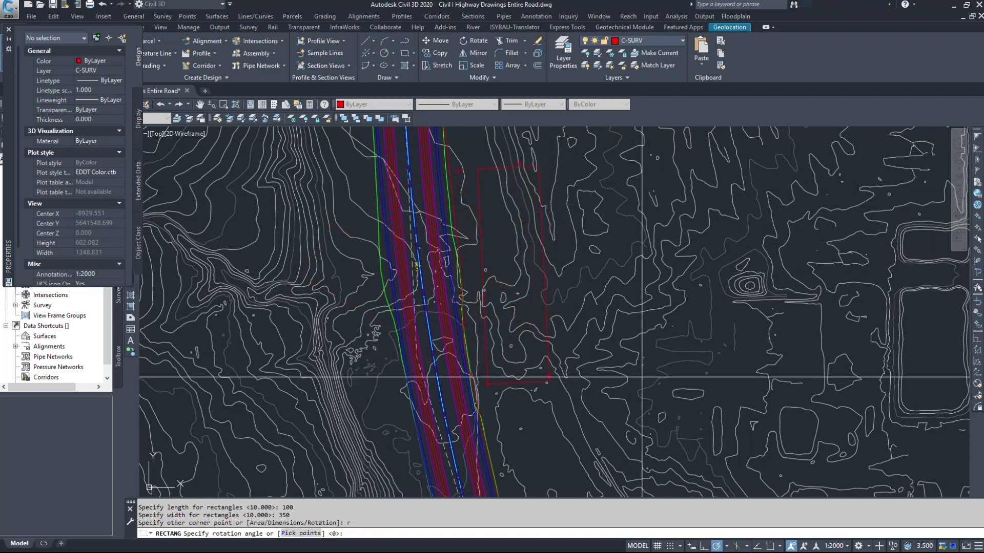
click(548, 377)
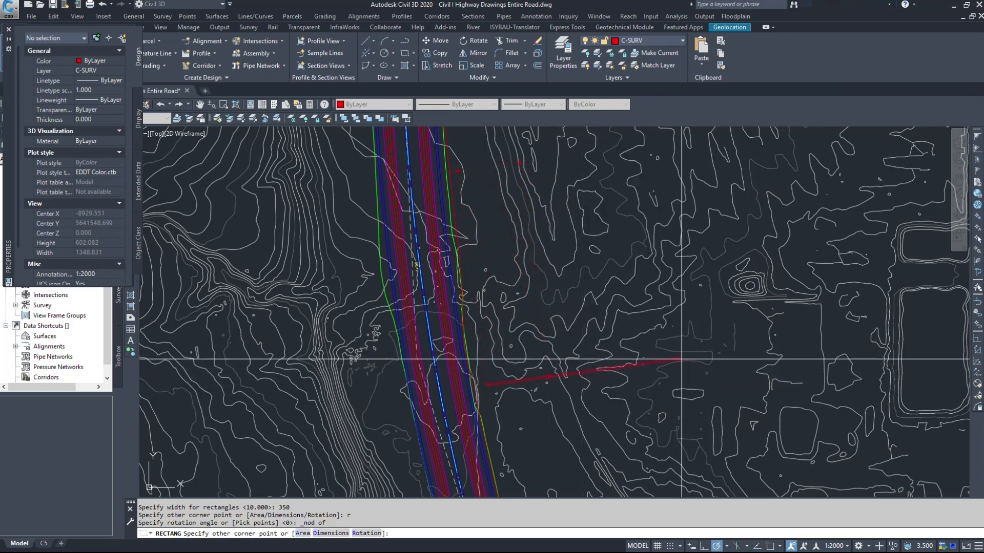
text(d)
key(Return)
text(100)
key(Return)
text(350)
key(Return)
key(Return)
click(738, 328)
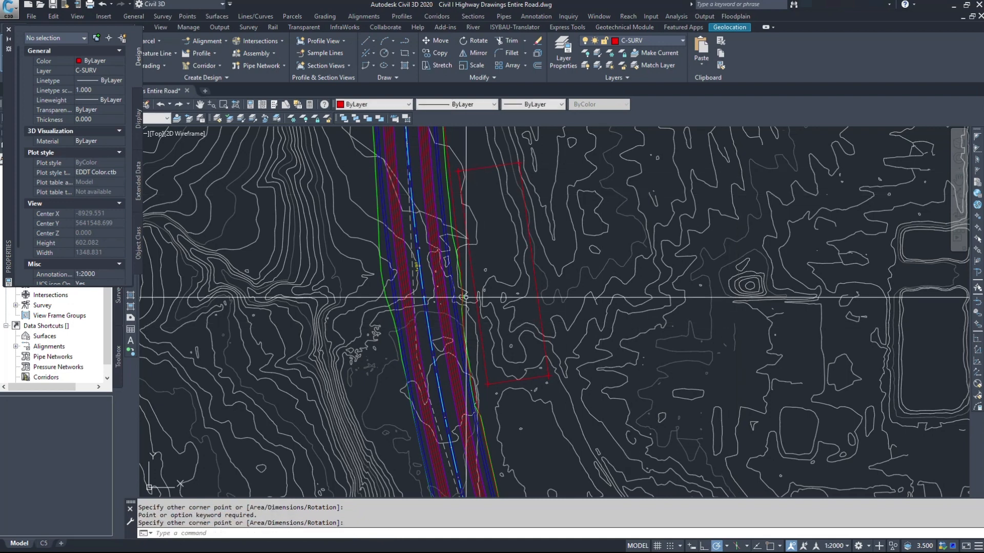
Step: Delete the four point objects at the corners of the red rectangle
scroll(451, 182, up, 2)
scroll(454, 182, up, 4)
key(Escape)
click(495, 154)
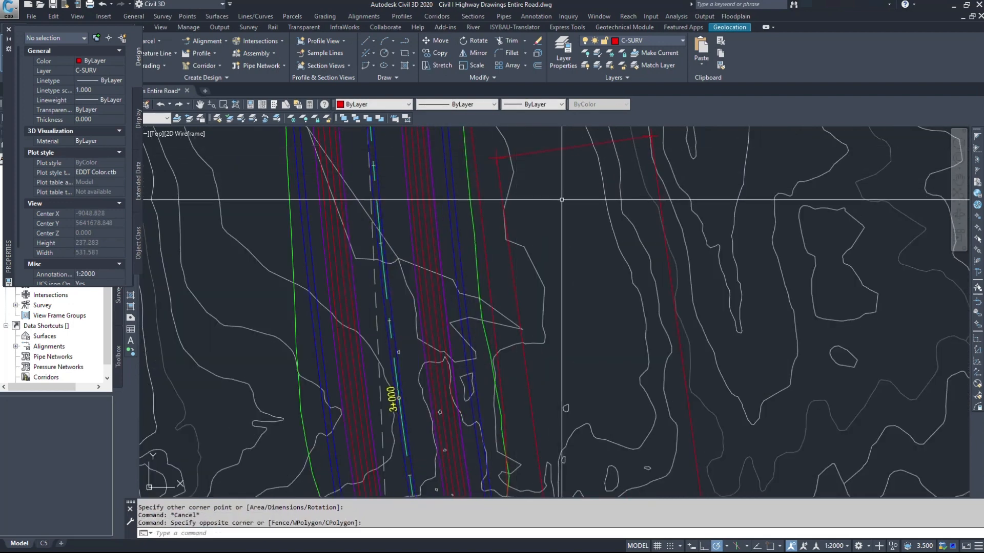
click(495, 153)
click(496, 156)
scroll(436, 235, down, 5)
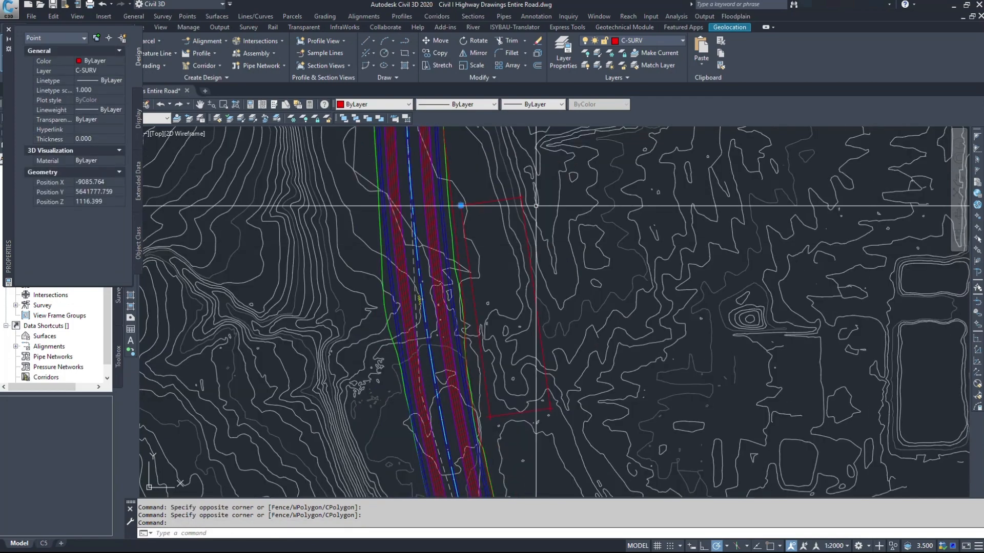
scroll(523, 189, up, 5)
click(515, 219)
click(509, 216)
scroll(461, 163, down, 4)
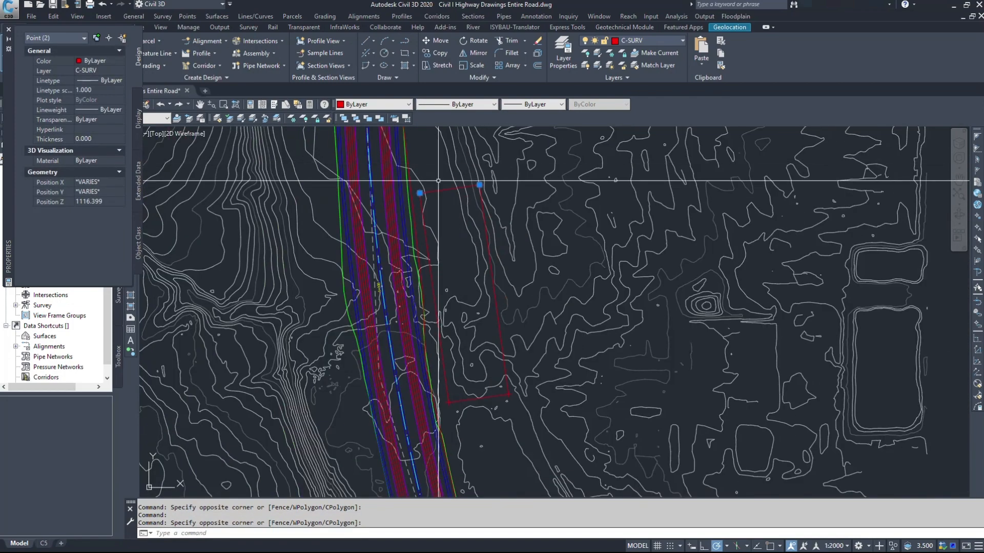
scroll(503, 316, up, 4)
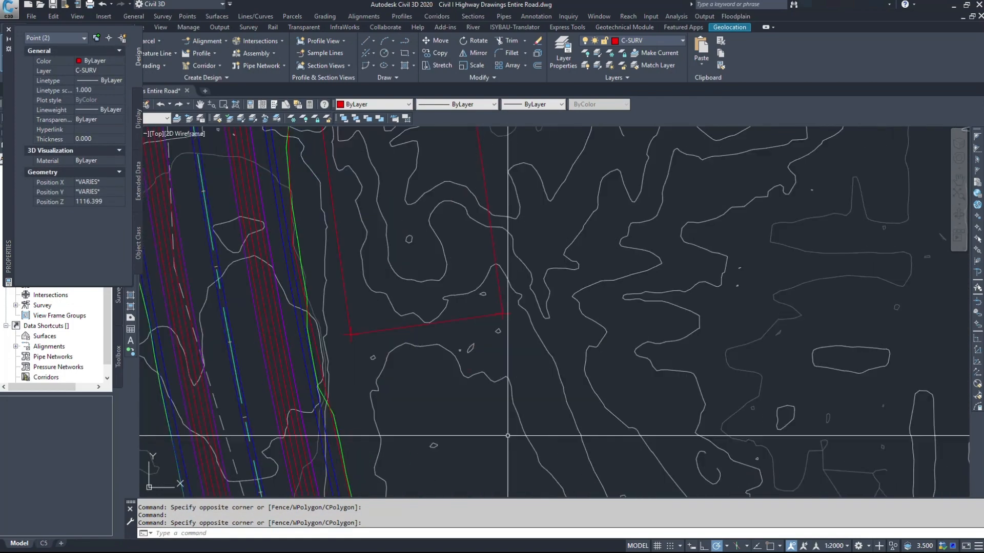
click(502, 316)
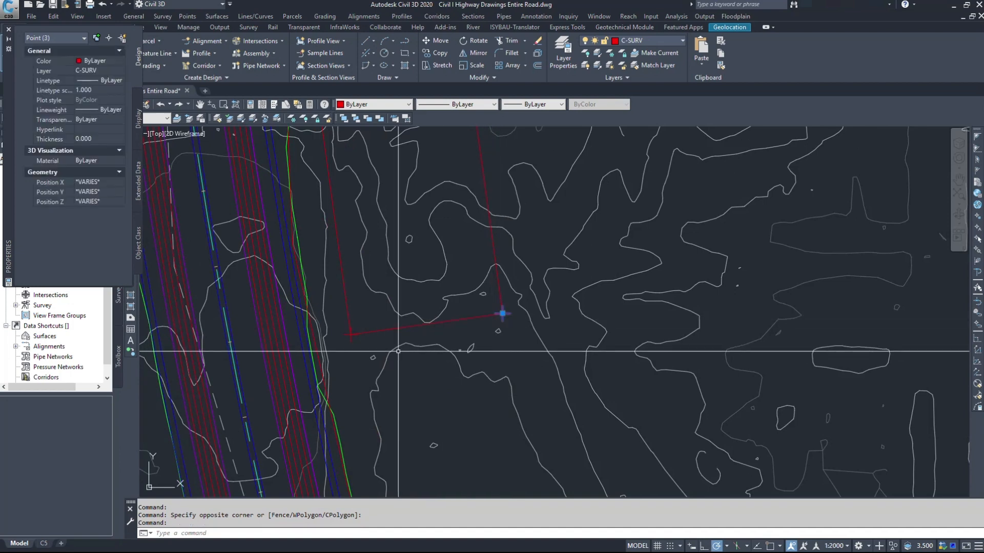
click(351, 334)
shift+click(501, 314)
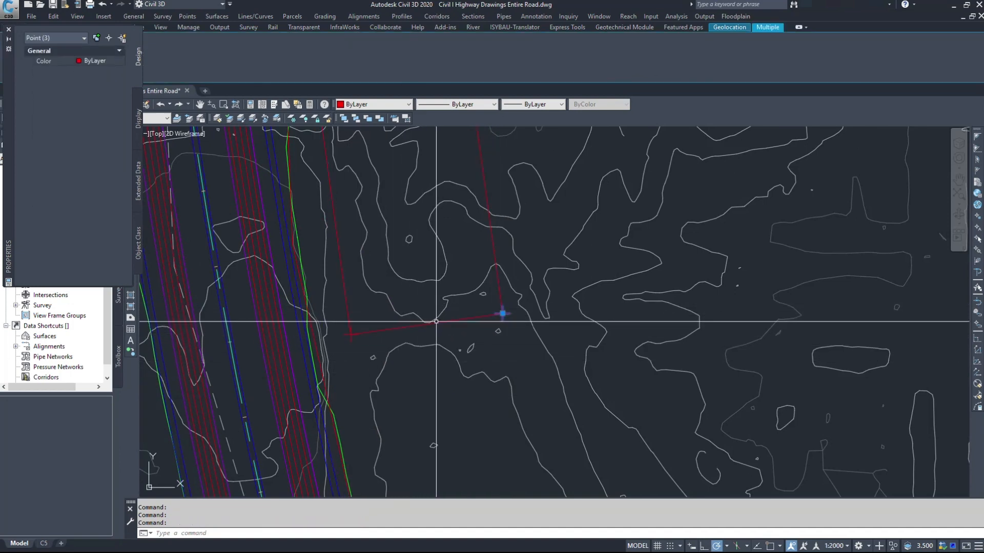
click(347, 340)
click(365, 331)
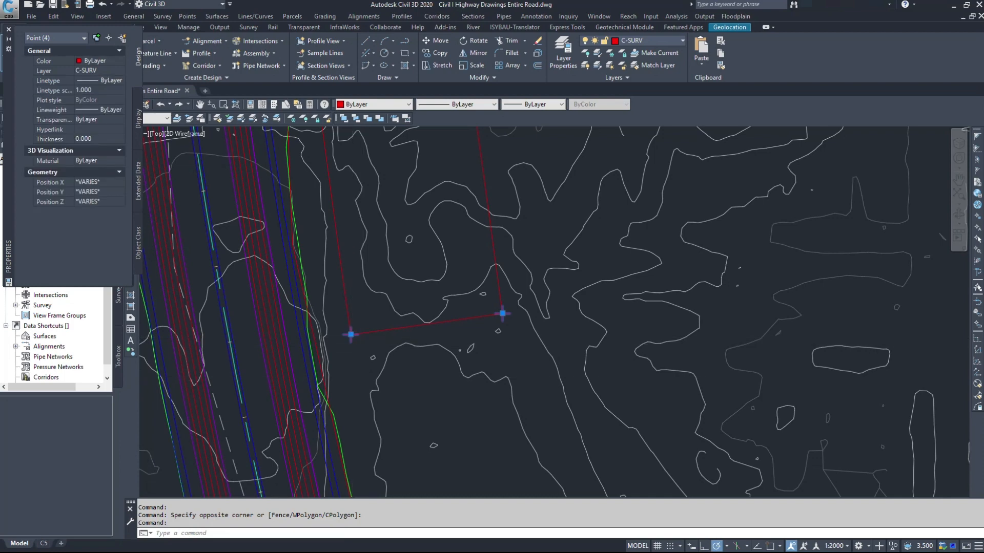
scroll(365, 404, down, 4)
key(Delete)
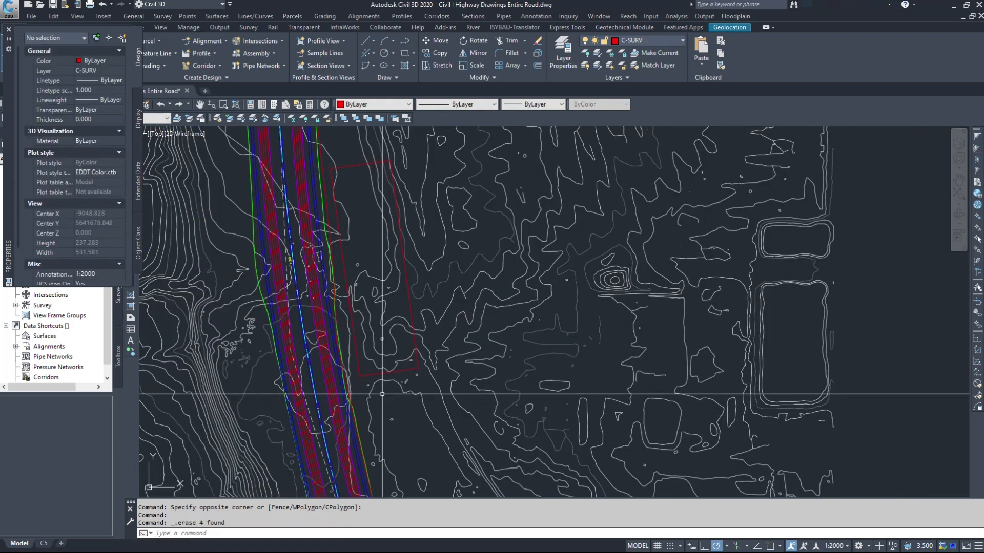
Step: Close the Properties palette
mouse_move(418, 383)
middle_down()
mouse_move(424, 349)
mouse_move(397, 191)
mouse_move(412, 362)
middle_up()
middle_drag(377, 238, 401, 417)
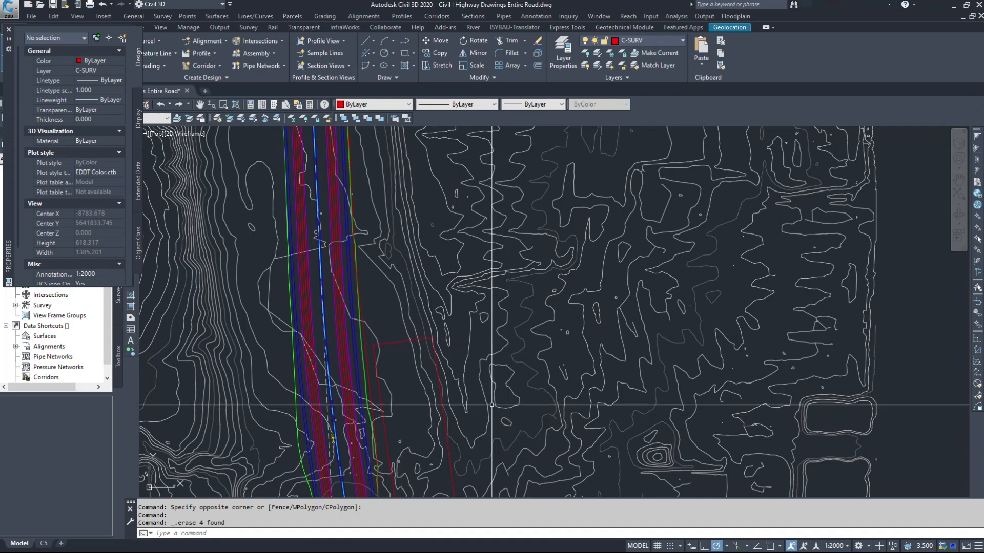
middle_drag(401, 416, 370, 283)
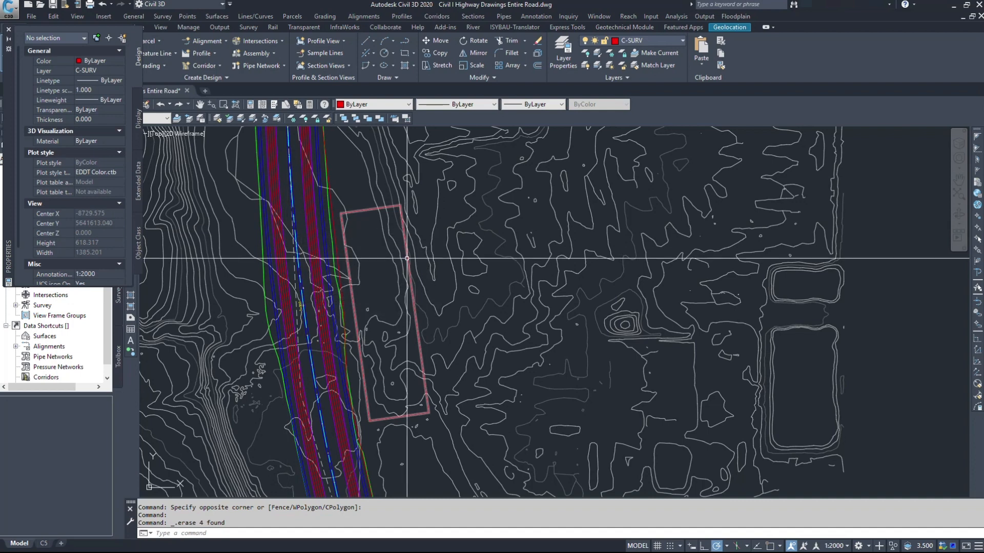
mouse_move(407, 259)
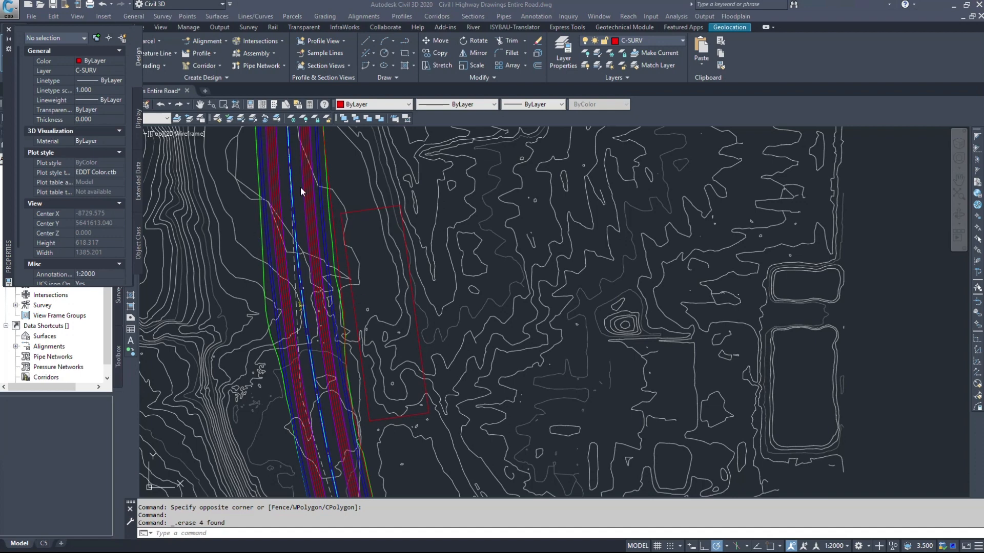
click(8, 30)
middle_drag(332, 206, 330, 191)
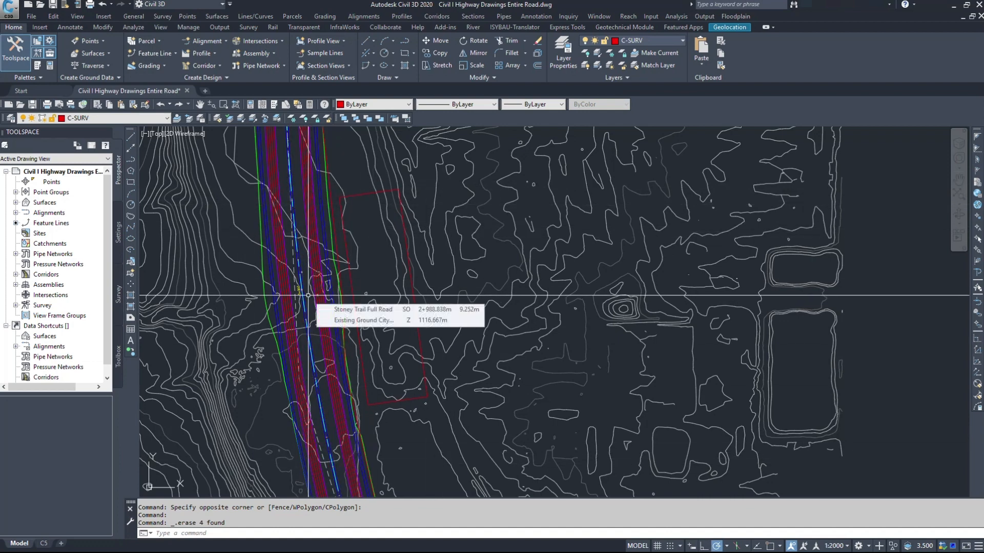
Step: Create a new site named Pond Floor
right_click(38, 233)
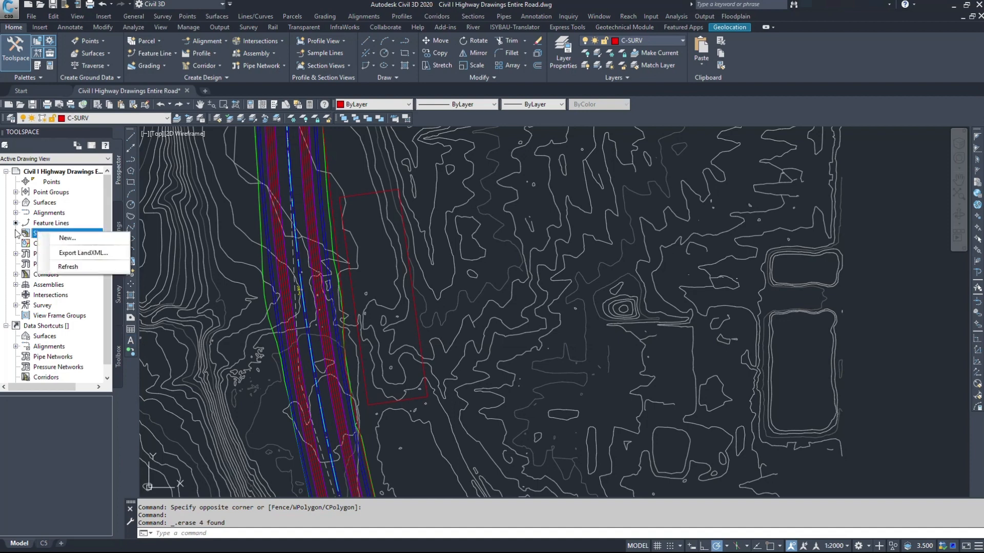
click(71, 239)
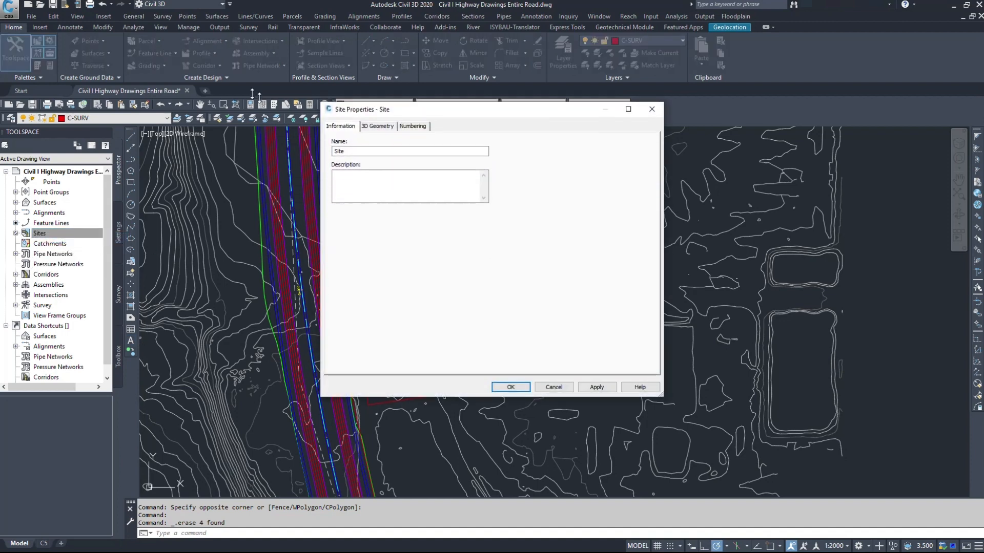
text(Pond Floor)
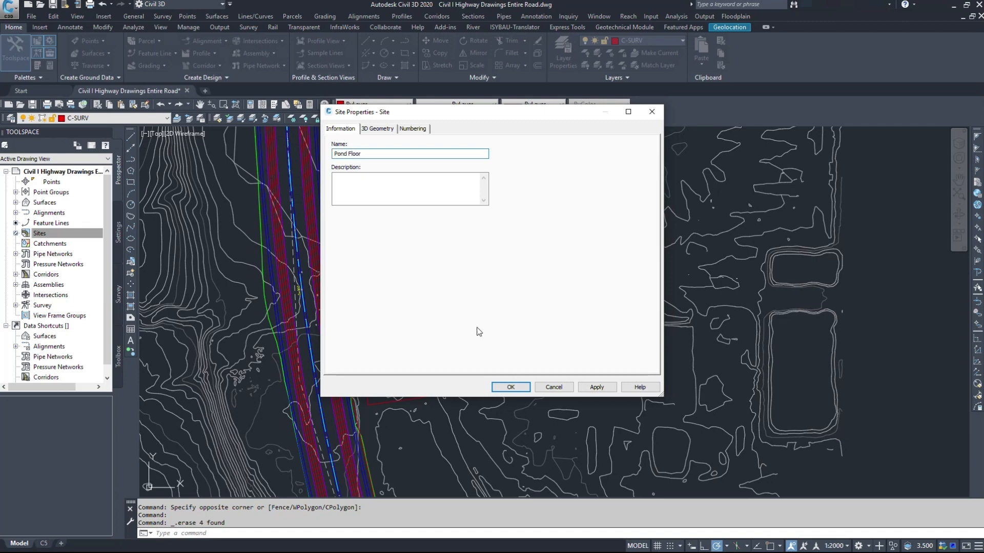
click(511, 387)
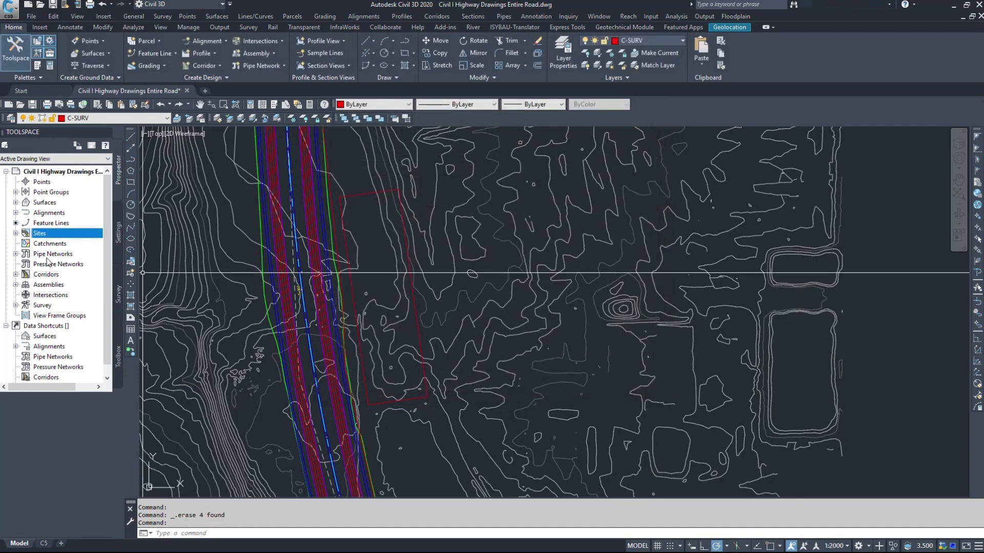
Step: Expand the Sites collection and create a second site named Pond Berm
click(16, 233)
right_click(60, 233)
click(78, 238)
text(Poin)
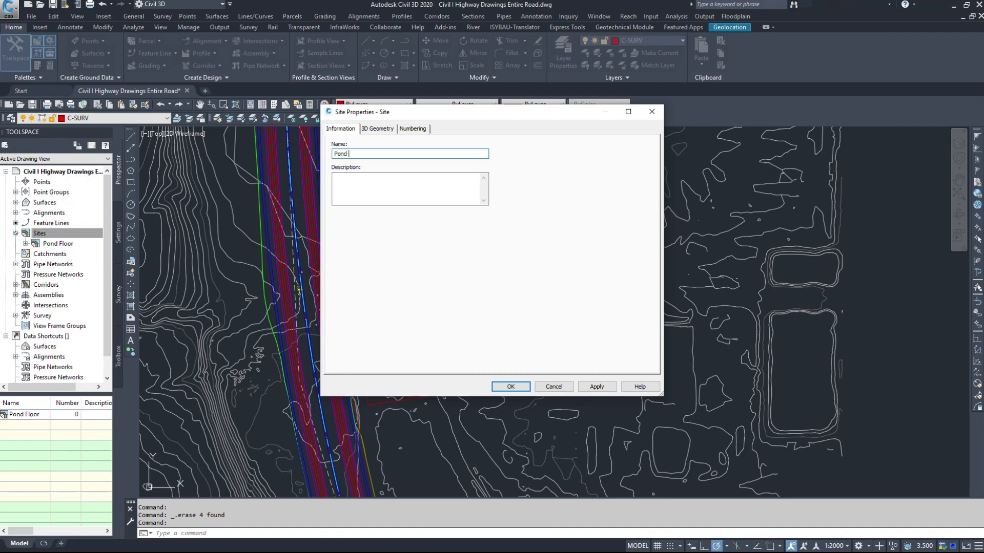
text( Berm)
key(Return)
Step: Create a third site named Pond Sump in the Sites collection
right_click(54, 235)
click(66, 240)
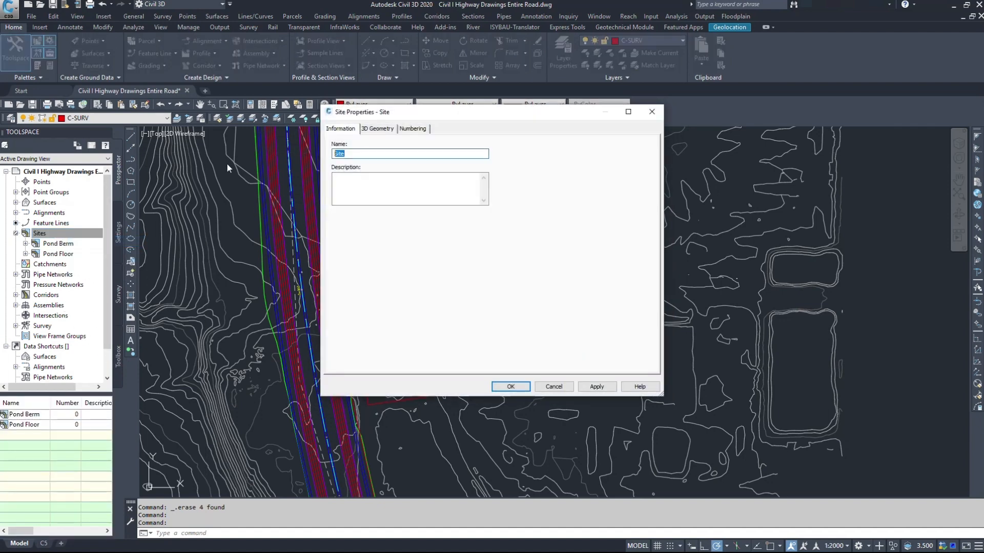
text(Pond Sump)
key(Return)
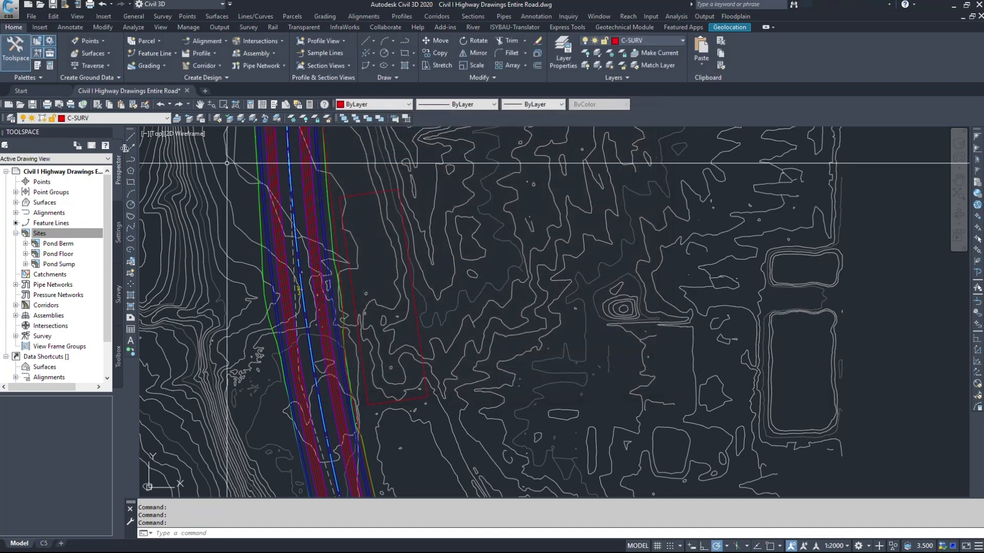
Step: Create a fourth site named Pond Forebay and widen the Toolspace palette so the full names in its tree fit
right_click(60, 234)
click(69, 238)
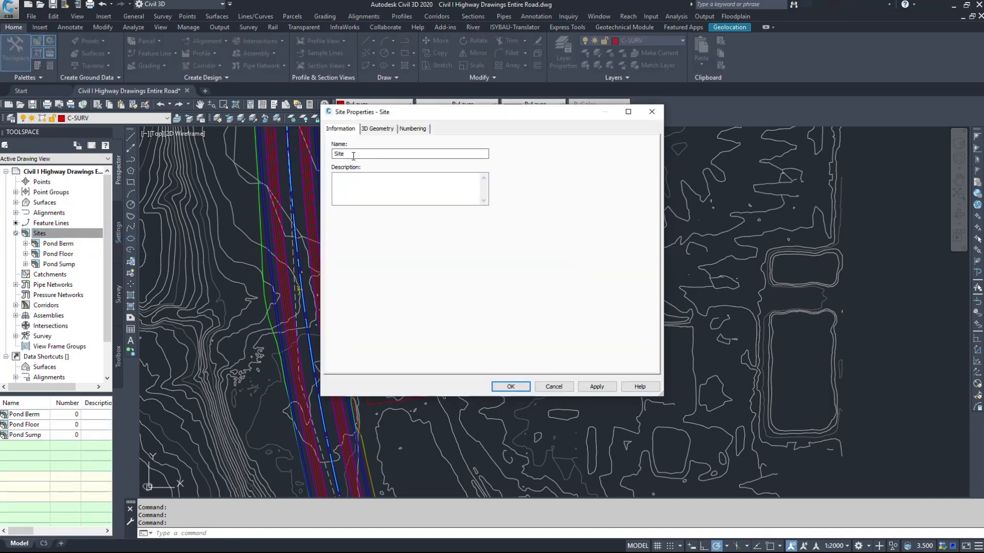
text(Pond Forebay)
key(Return)
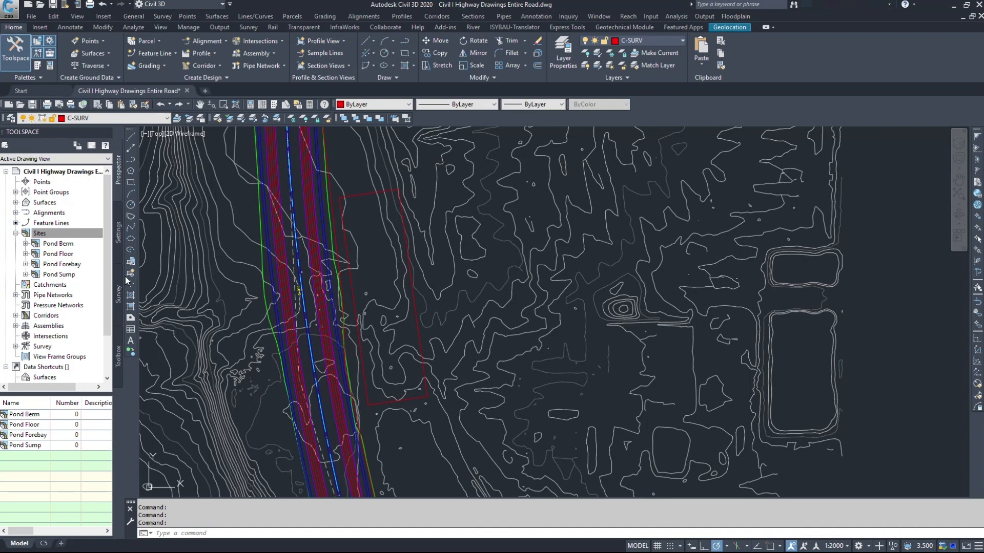
drag(124, 278, 172, 277)
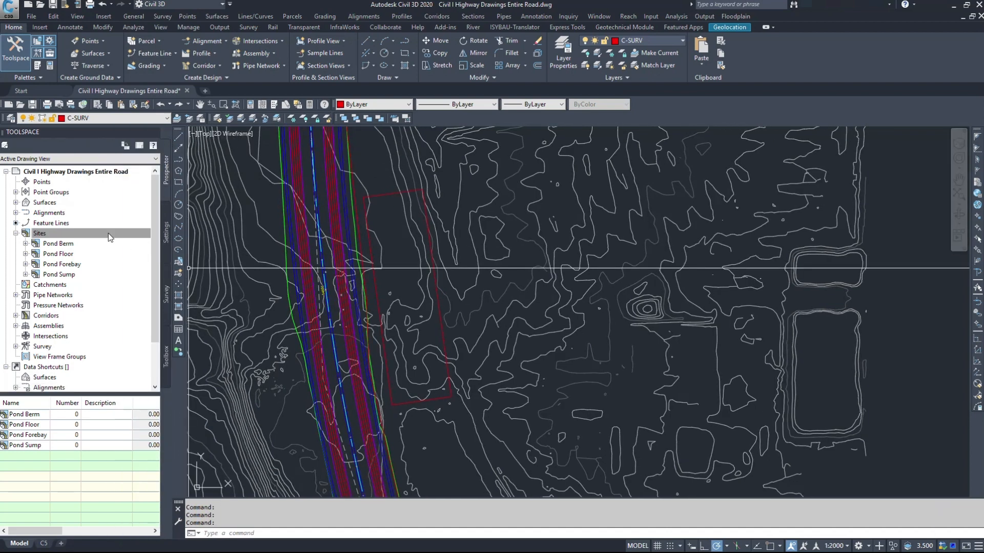
click(84, 234)
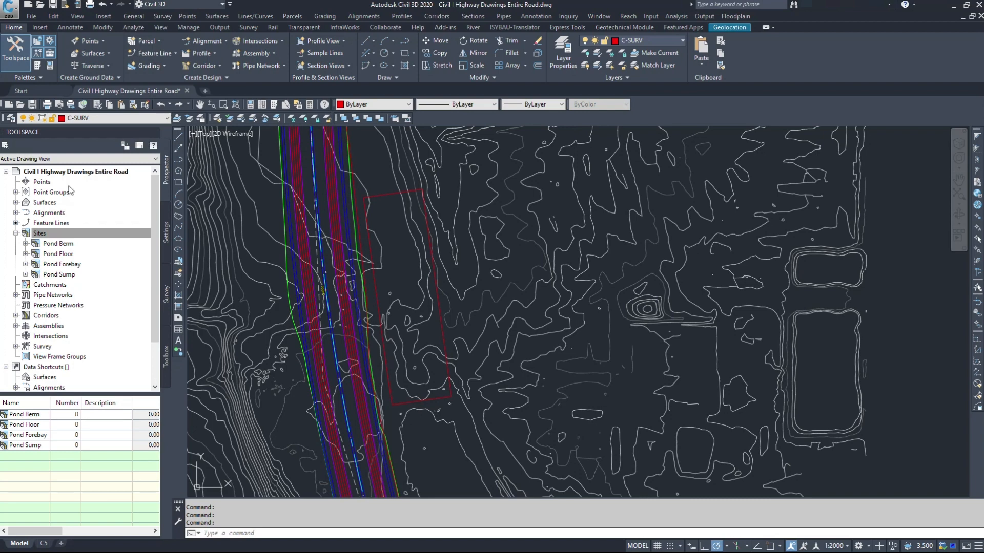
Step: Start Create Feature Lines from Objects and pick the red pond rectangle as the object to convert
middle_drag(429, 208, 430, 235)
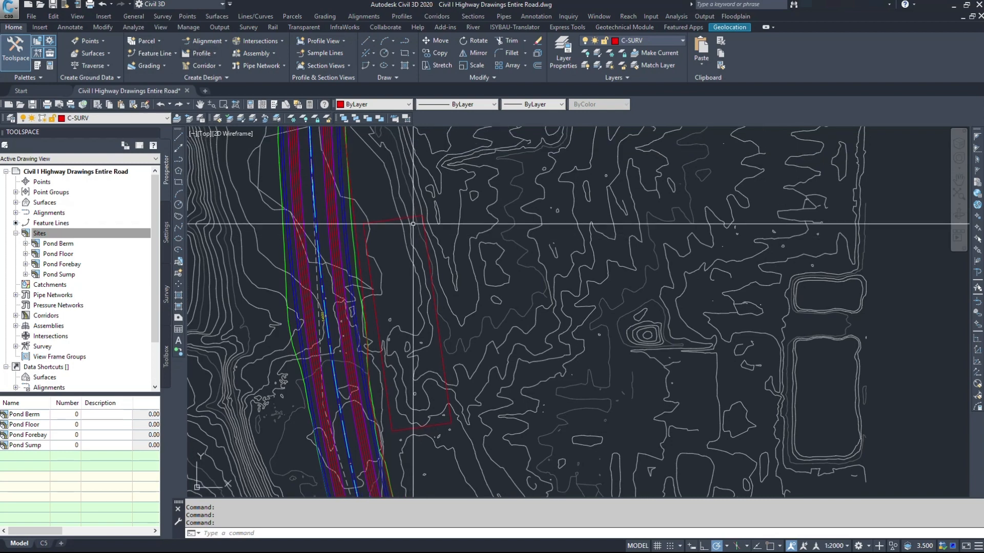
click(325, 17)
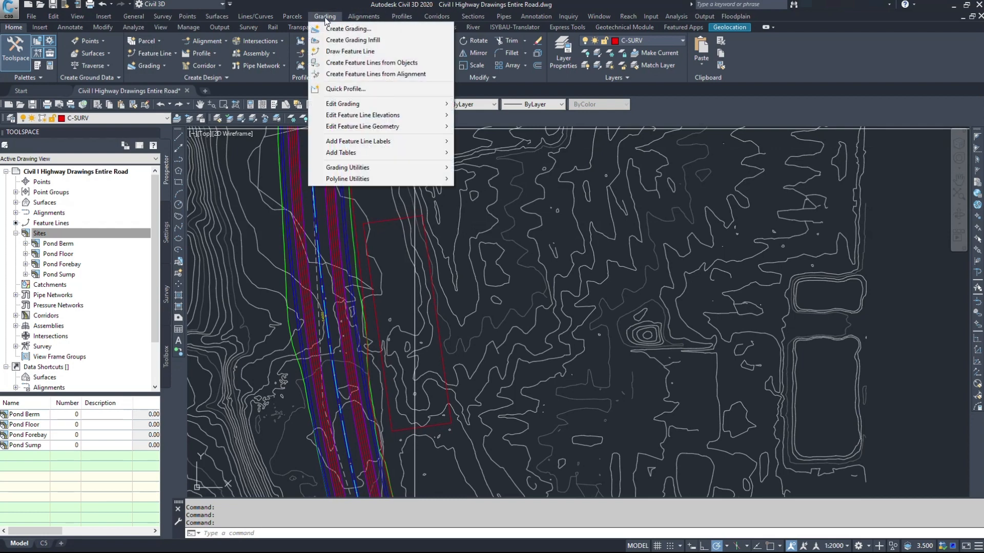
click(363, 63)
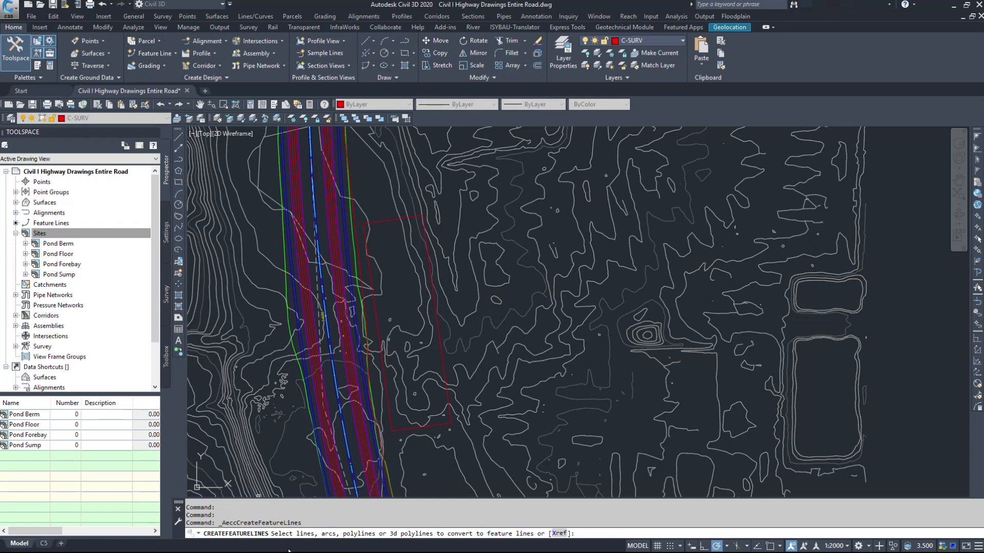
click(385, 220)
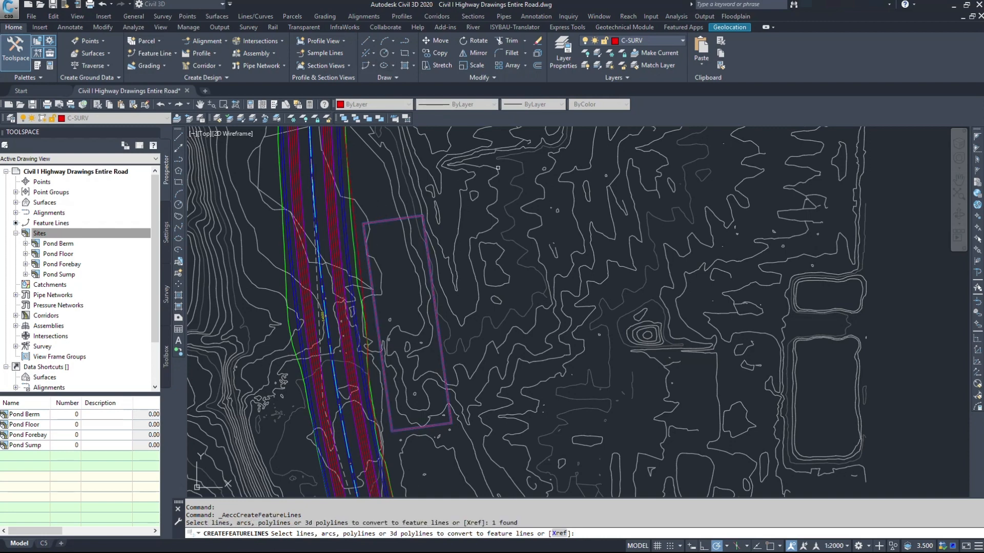
key(Return)
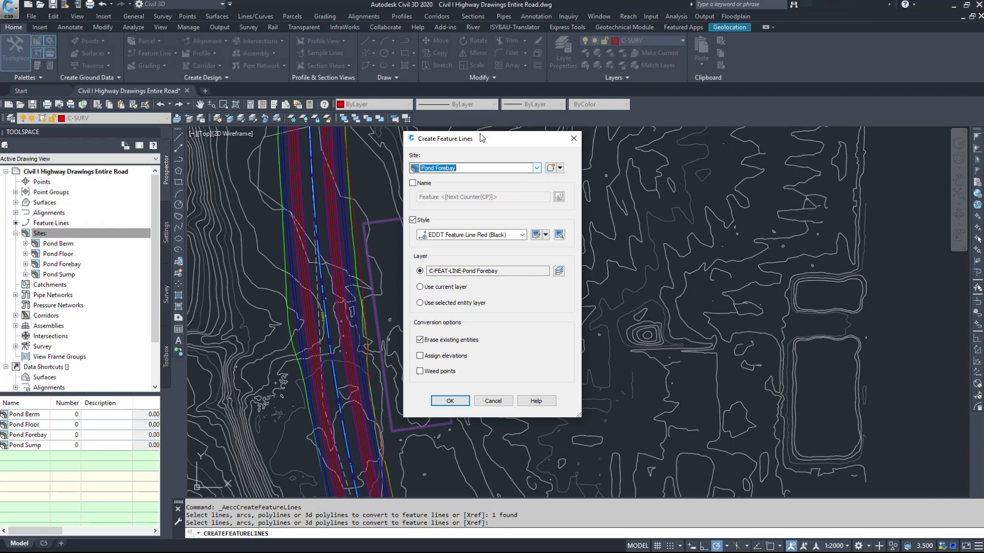
Step: Assign the feature line to the Pond Floor site with style EDDT Feature Line Yellow (Black), and turn on assigning elevations
drag(484, 133, 541, 133)
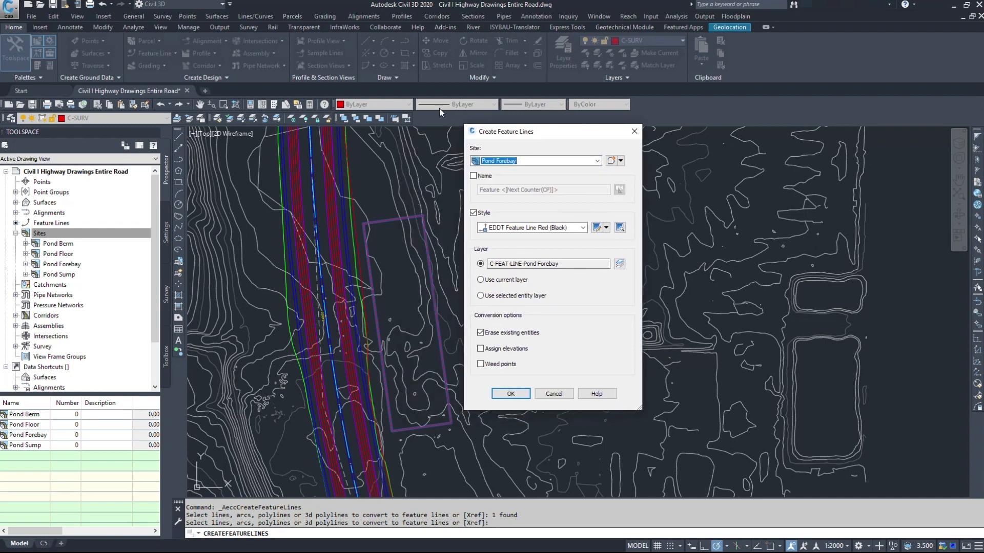
click(531, 165)
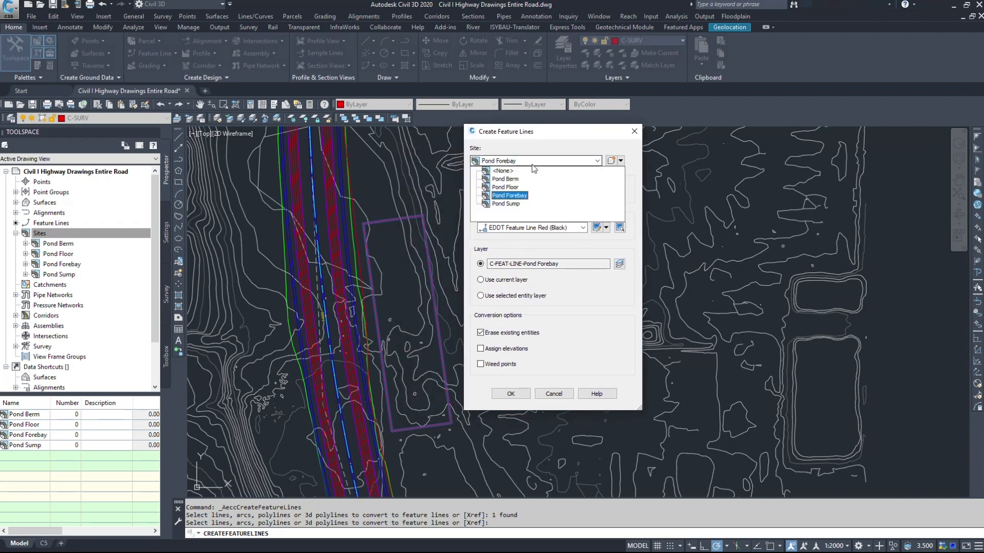
click(495, 185)
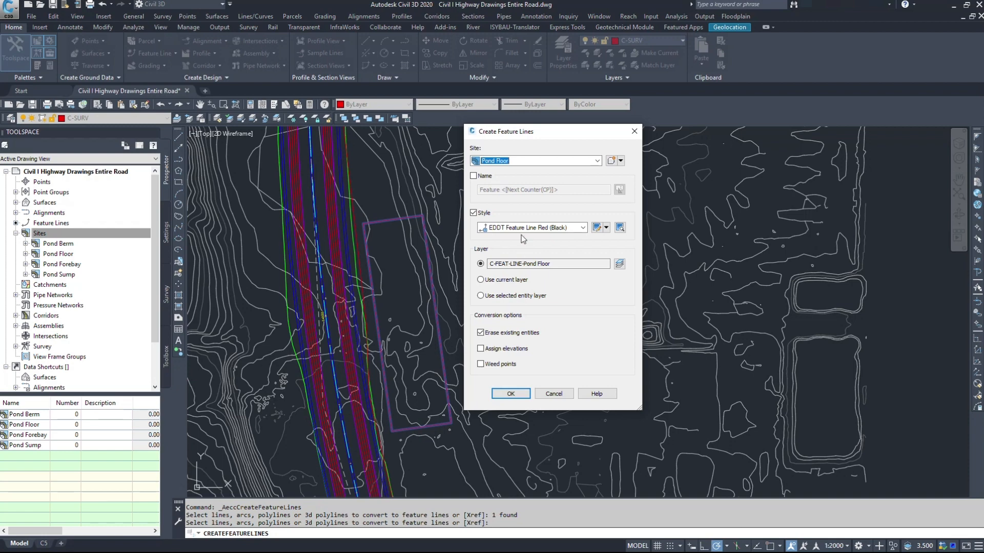
click(582, 227)
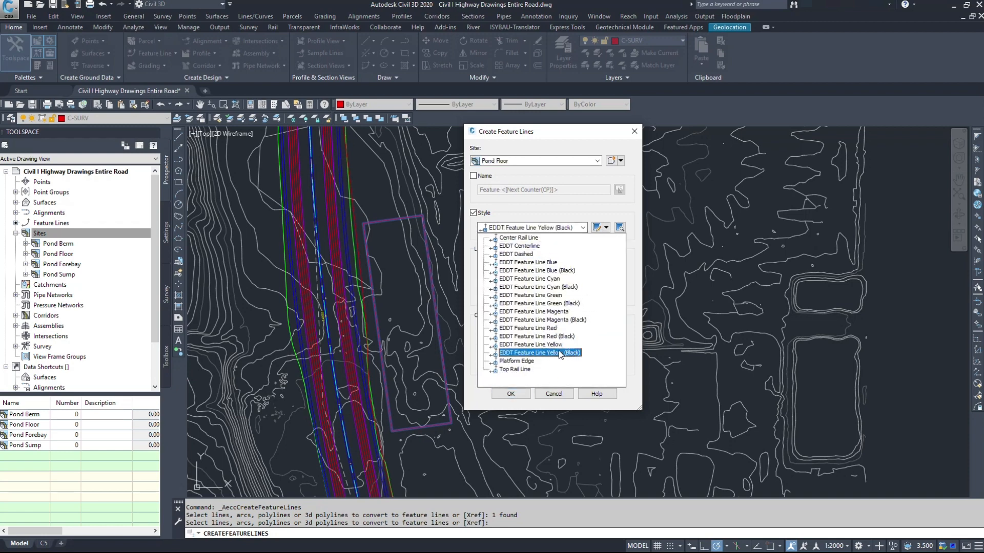
click(536, 353)
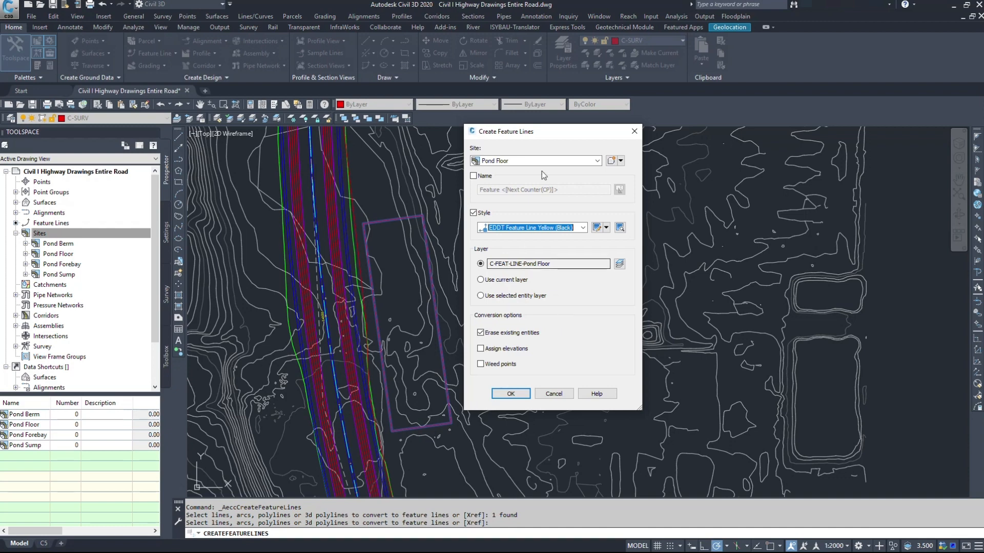
drag(579, 264, 474, 266)
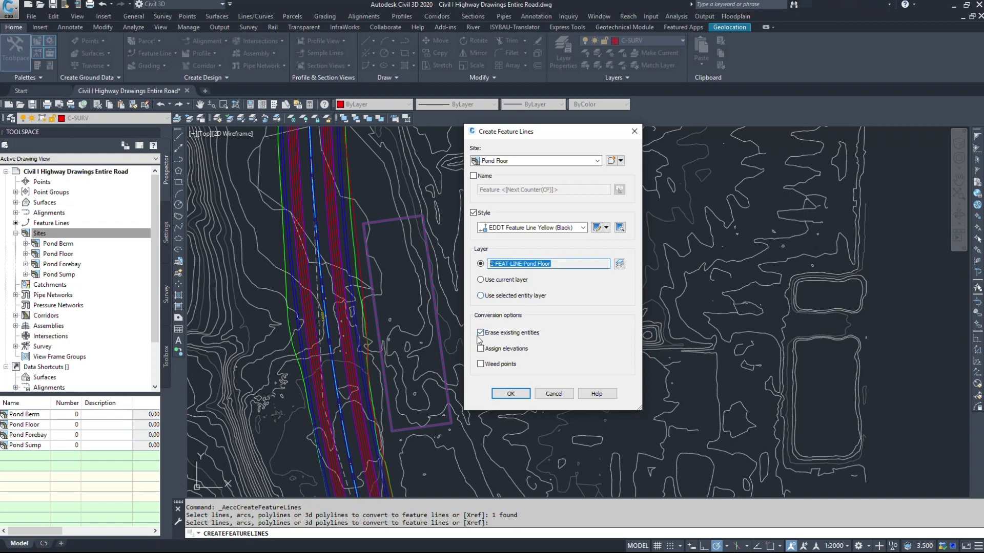
click(507, 349)
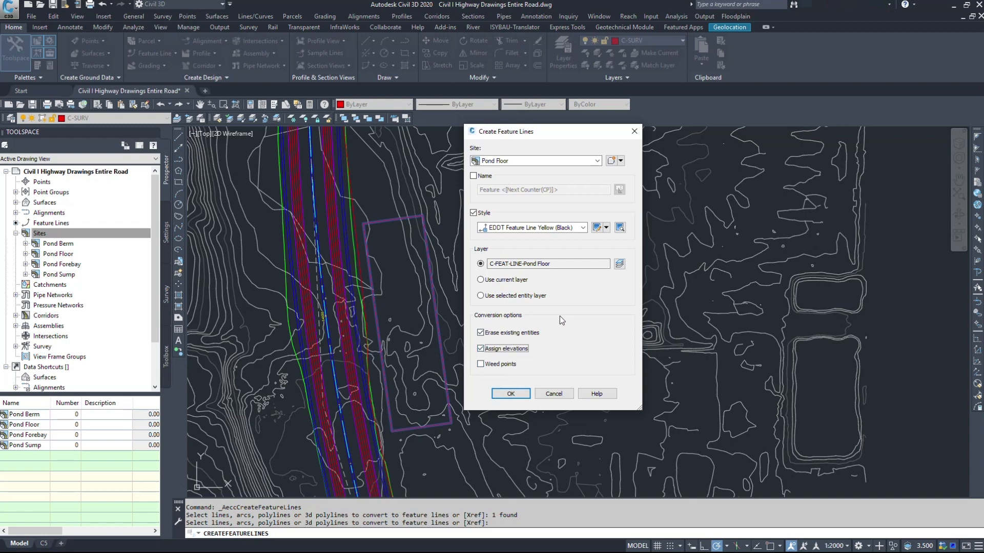
click(511, 394)
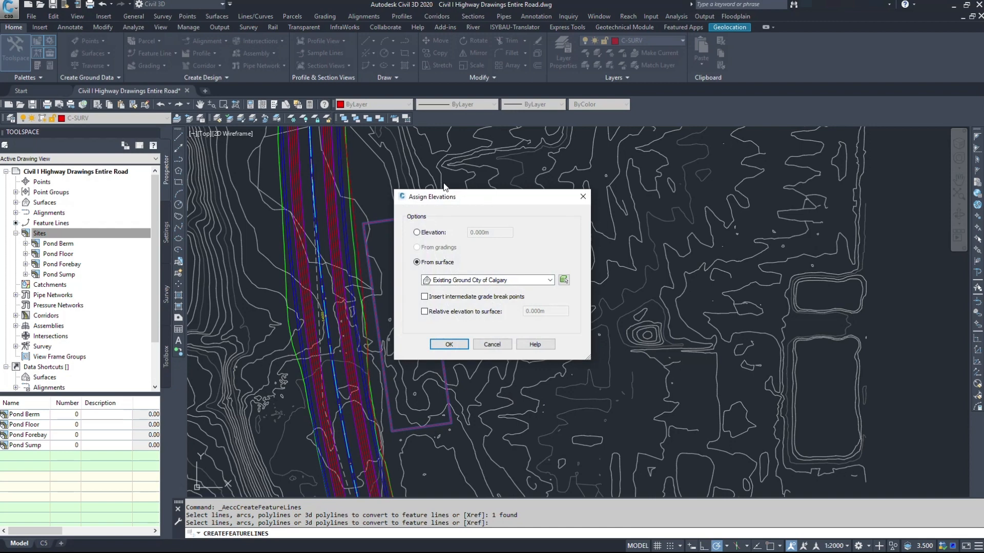
Step: Assign elevations from the Existing Ground City of Calgary surface without intermediate grade break points, and create the feature line
click(452, 281)
click(473, 290)
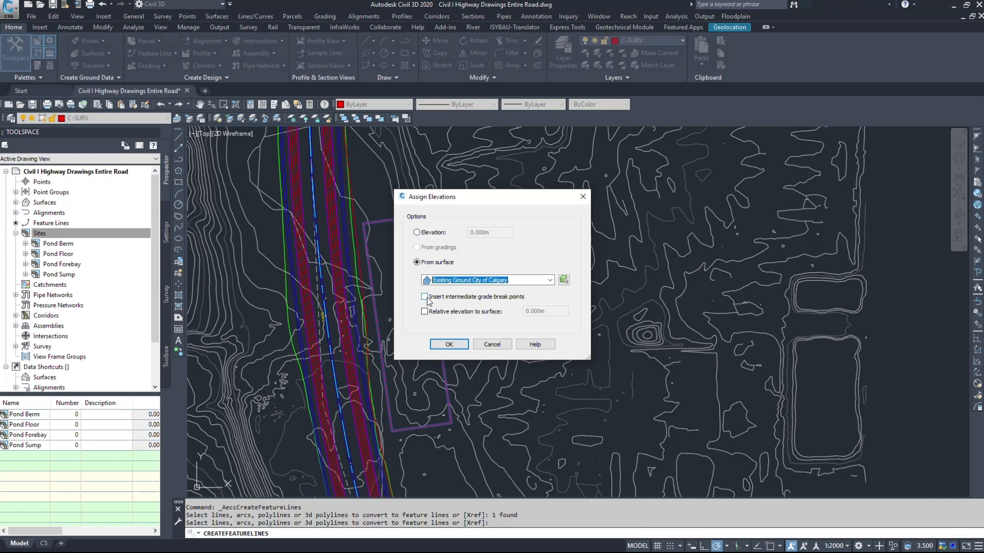
click(472, 298)
click(424, 297)
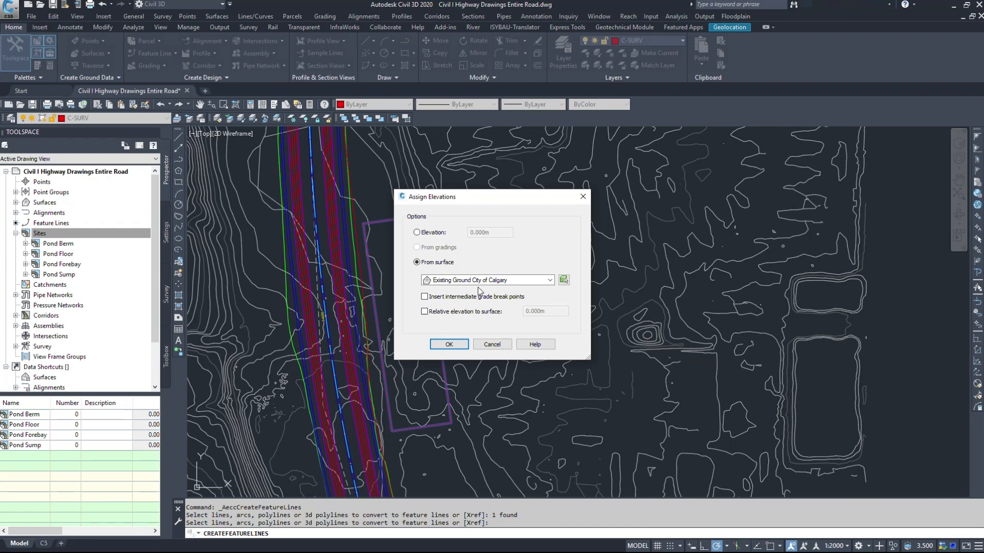
click(449, 346)
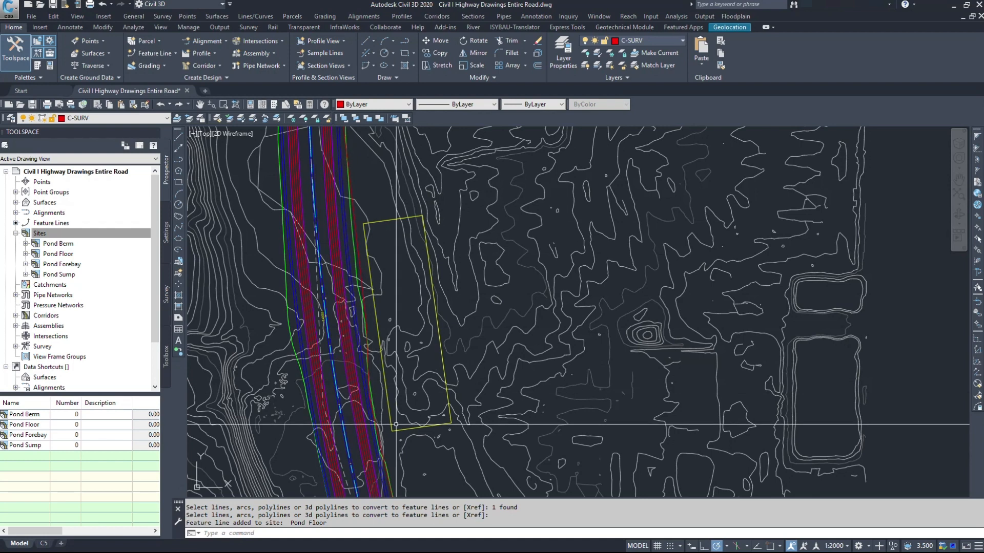
Step: Open the Elevation Editor for the yellow pond feature line and move it clear of the rectangle
mouse_move(473, 451)
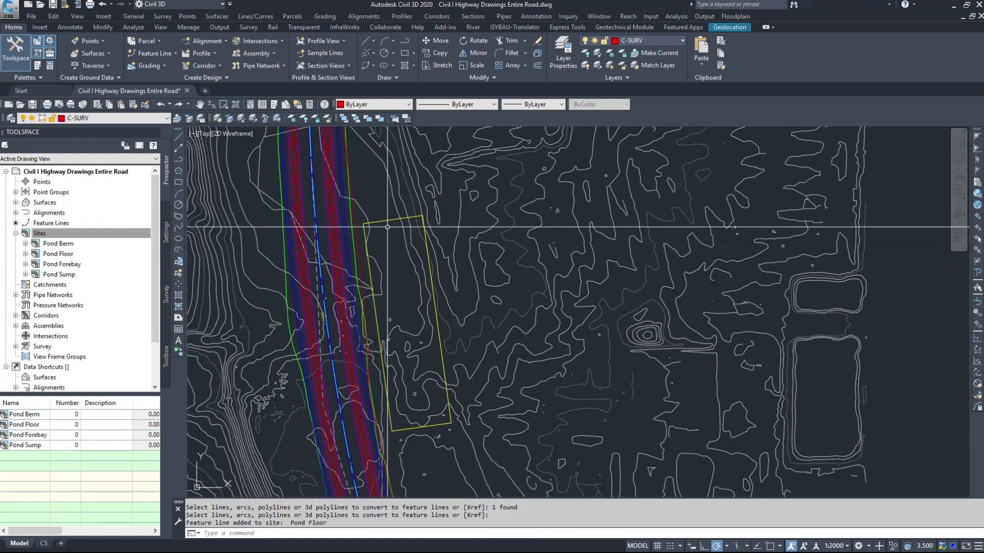
click(403, 218)
middle_drag(400, 219, 399, 202)
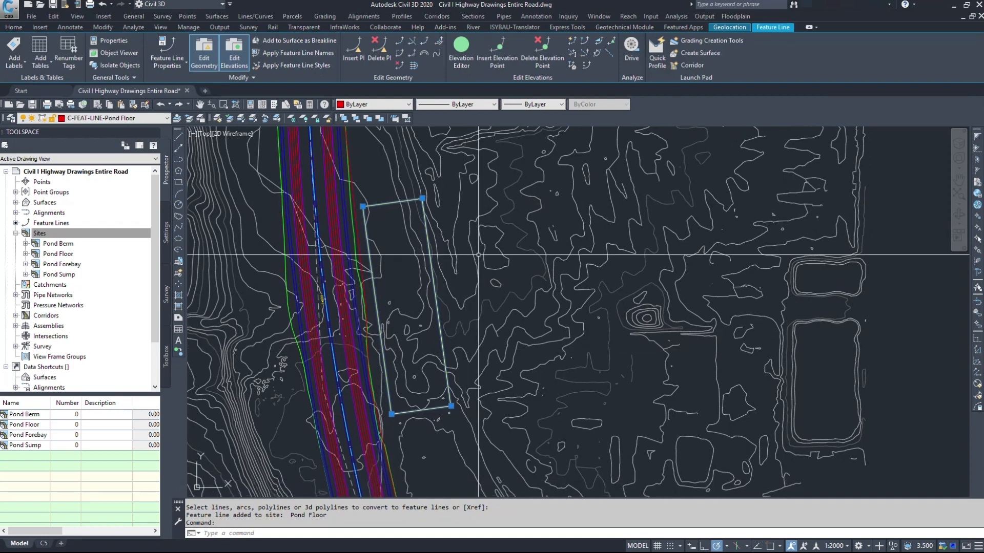
right_click(395, 235)
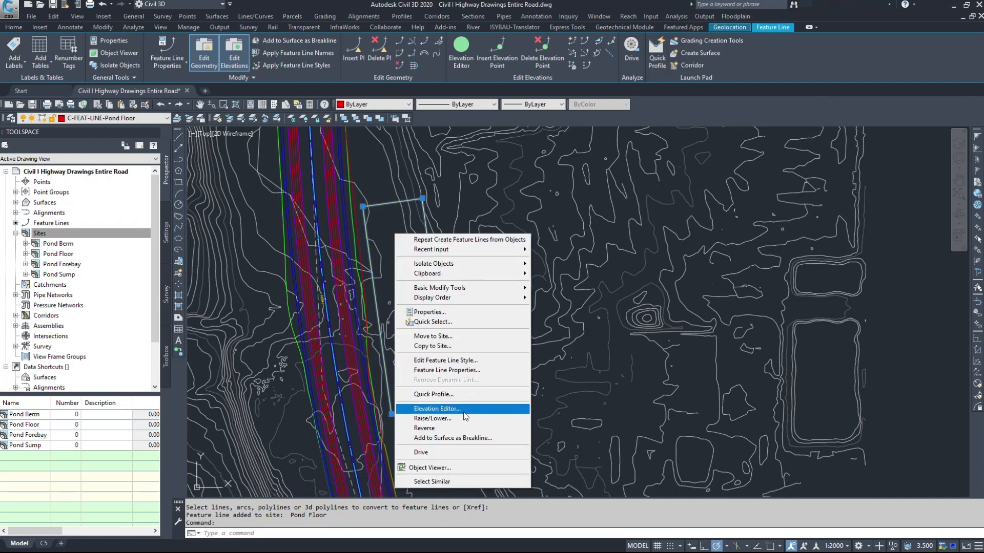
click(437, 408)
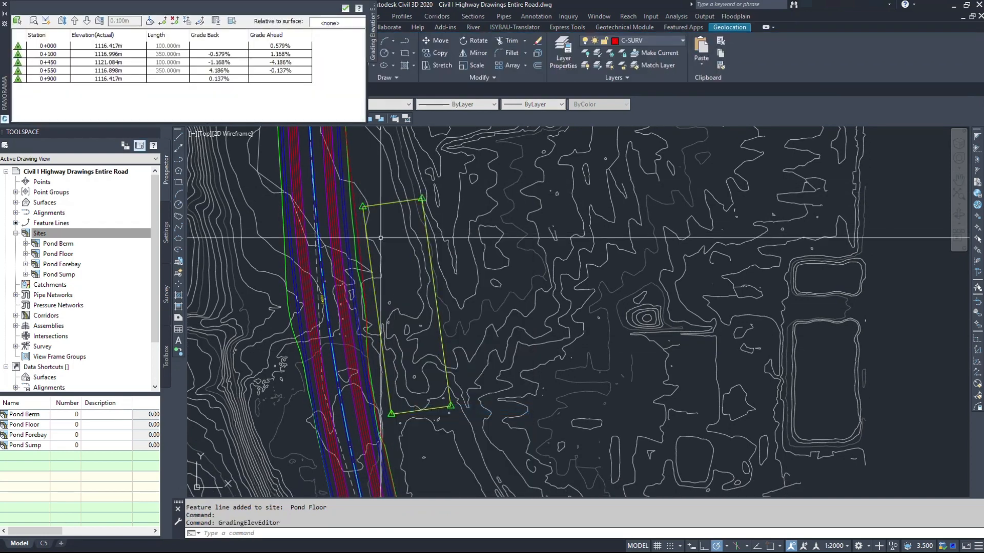
mouse_move(5, 50)
mouse_down()
mouse_move(260, 127)
mouse_move(281, 173)
mouse_up()
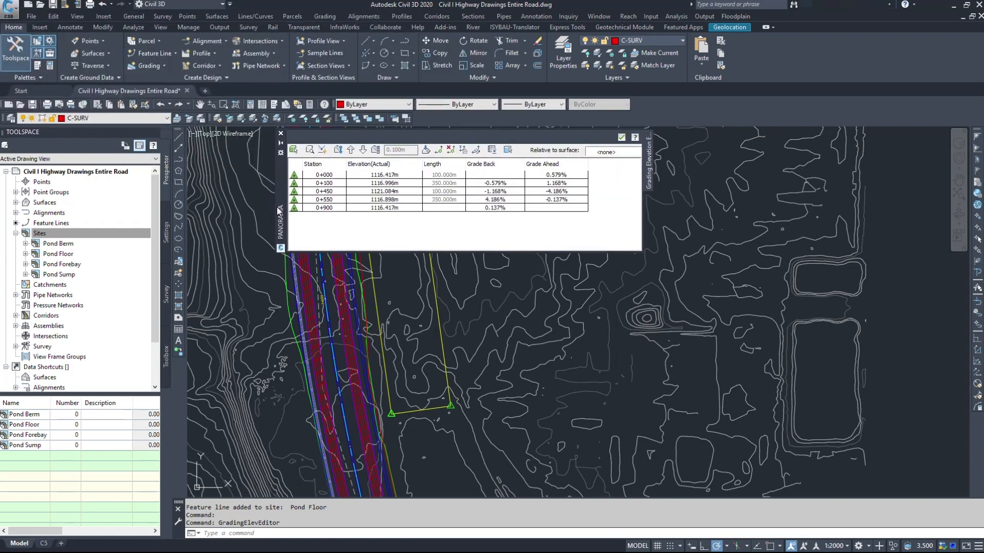
drag(279, 212, 481, 249)
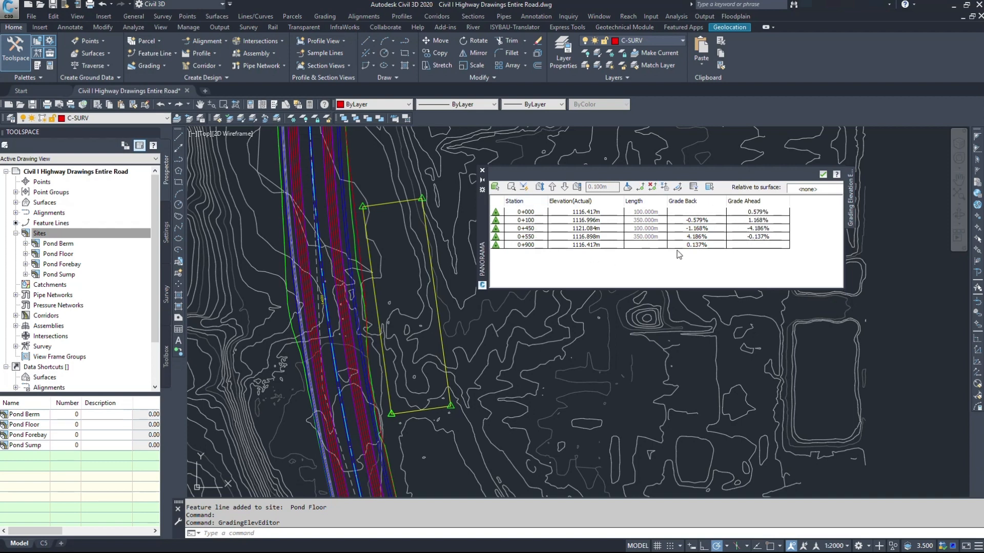
Step: Examine the station rows in the Elevation Editor, matching each to its rectangle corner and comparing elevations and grades
click(536, 213)
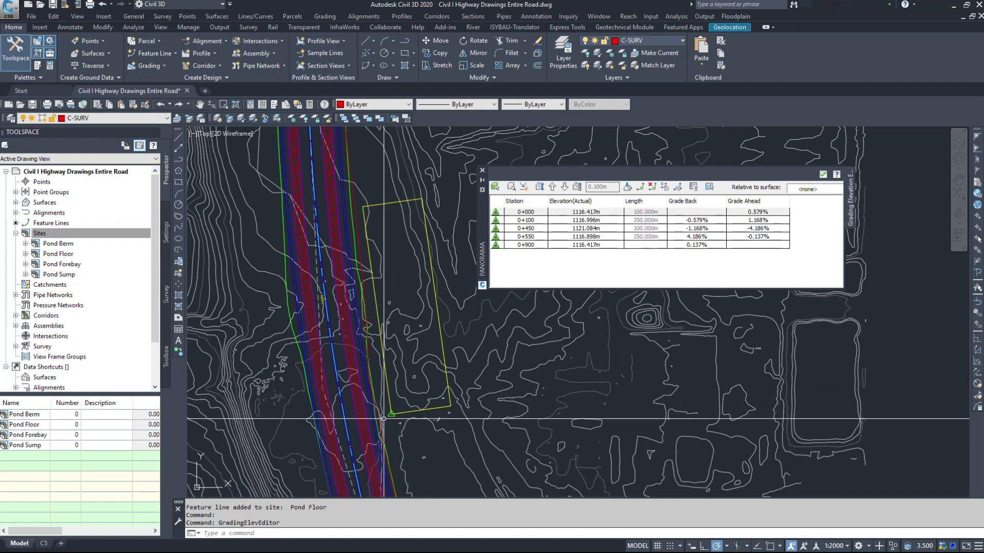
click(533, 219)
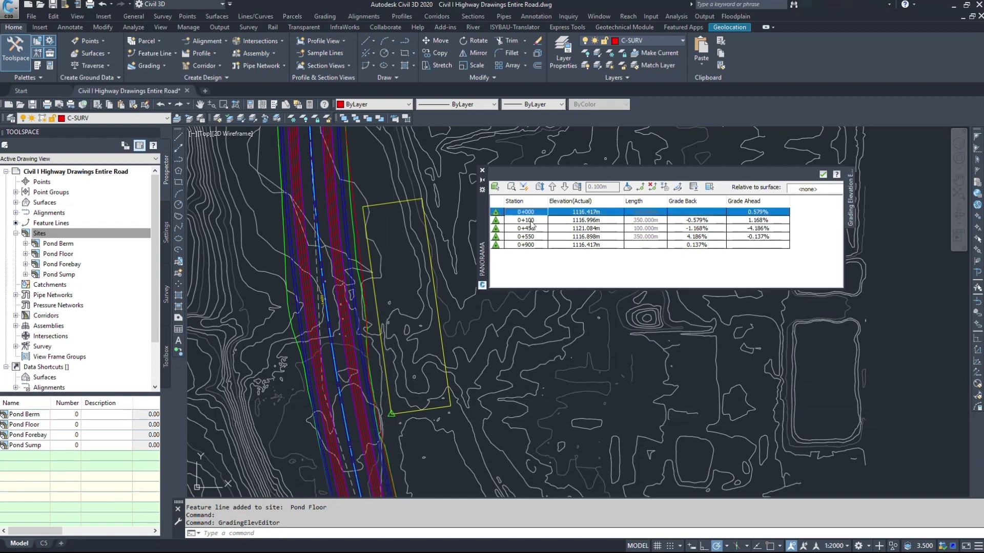
click(533, 228)
click(533, 236)
mouse_move(363, 203)
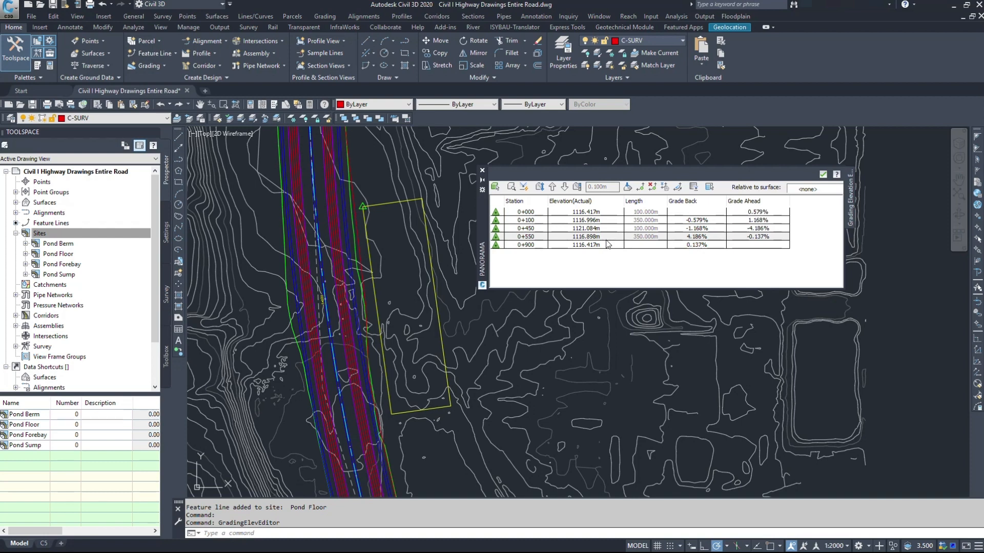
click(540, 228)
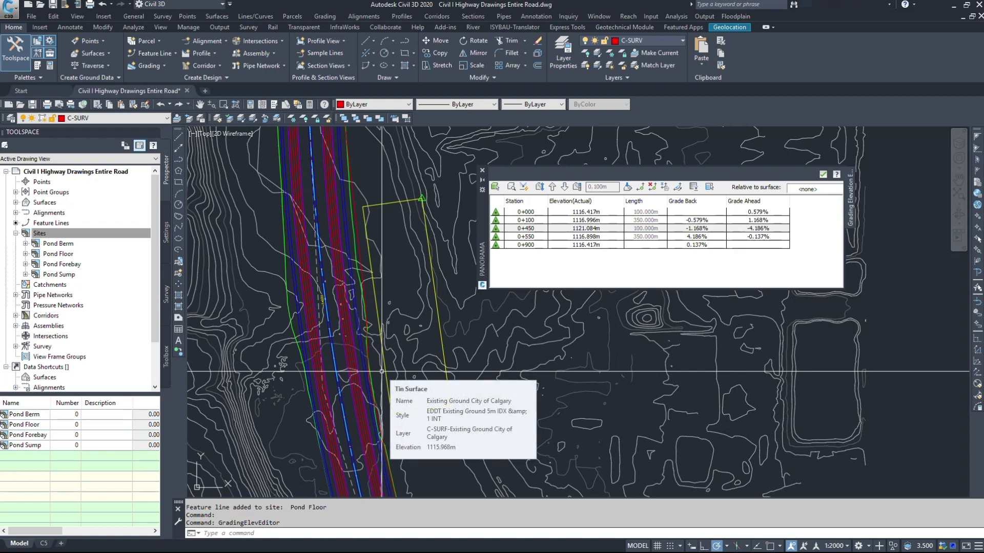
click(523, 229)
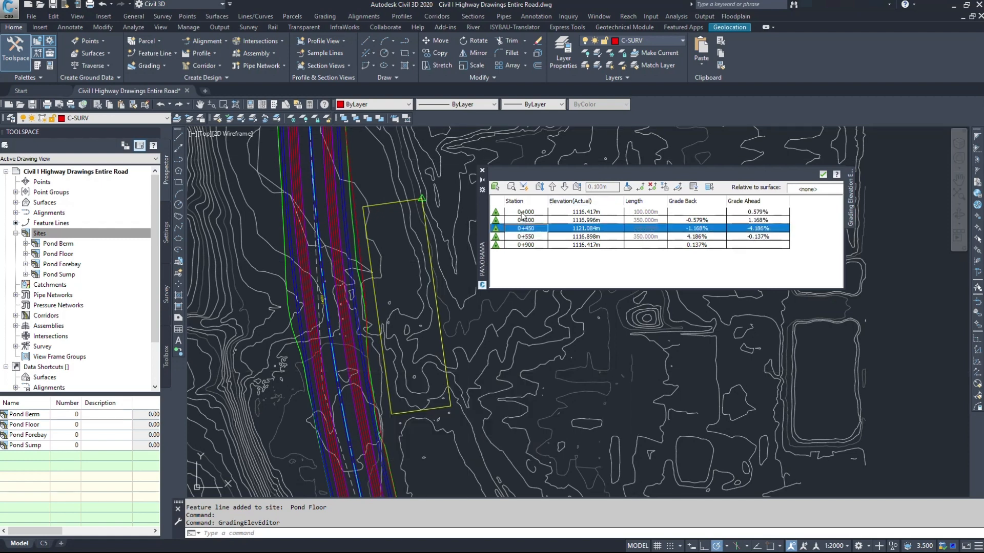
click(523, 212)
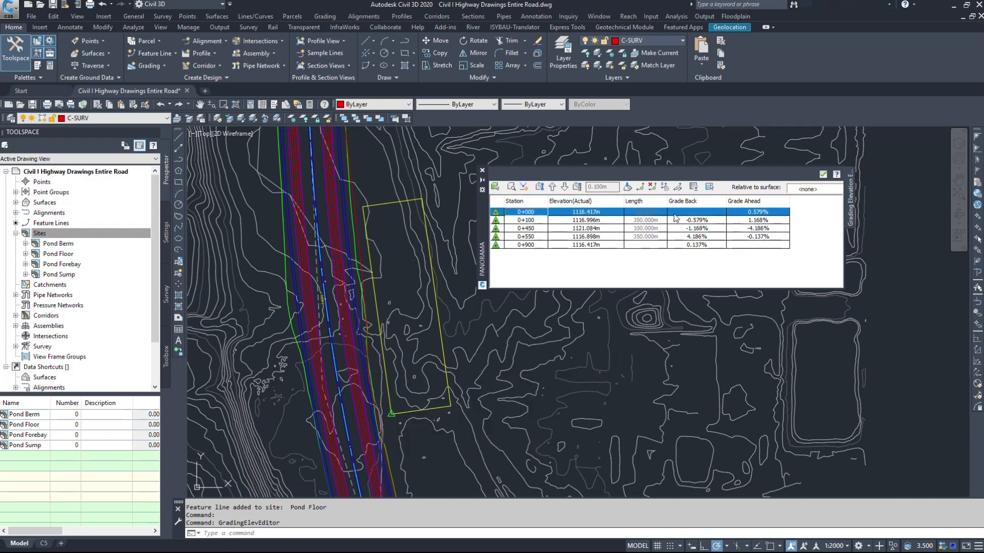
click(526, 229)
click(526, 237)
click(526, 245)
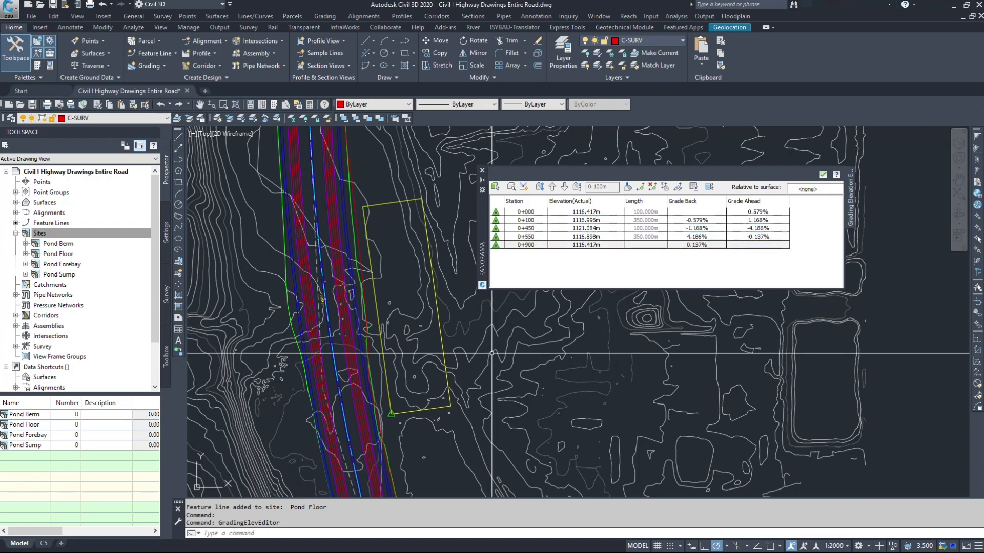
Step: Set the pond feature line's elevation at station 0+100 to 1116.417 m, matching station 0+000
click(559, 236)
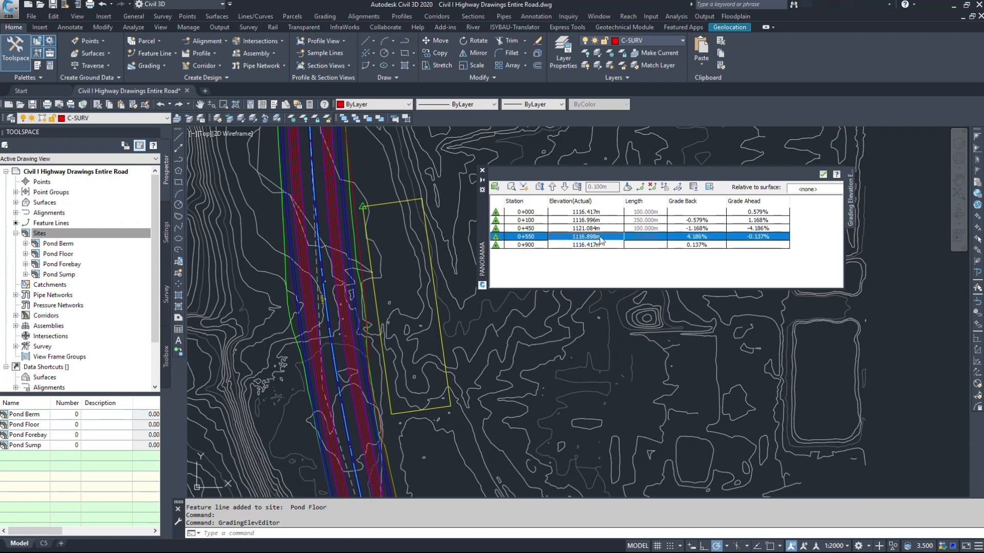
click(564, 227)
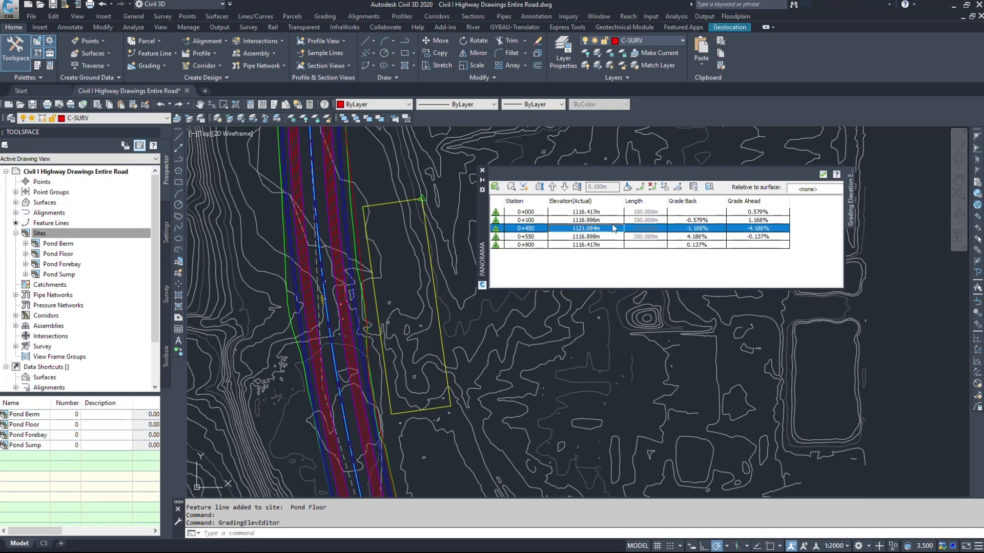
click(573, 220)
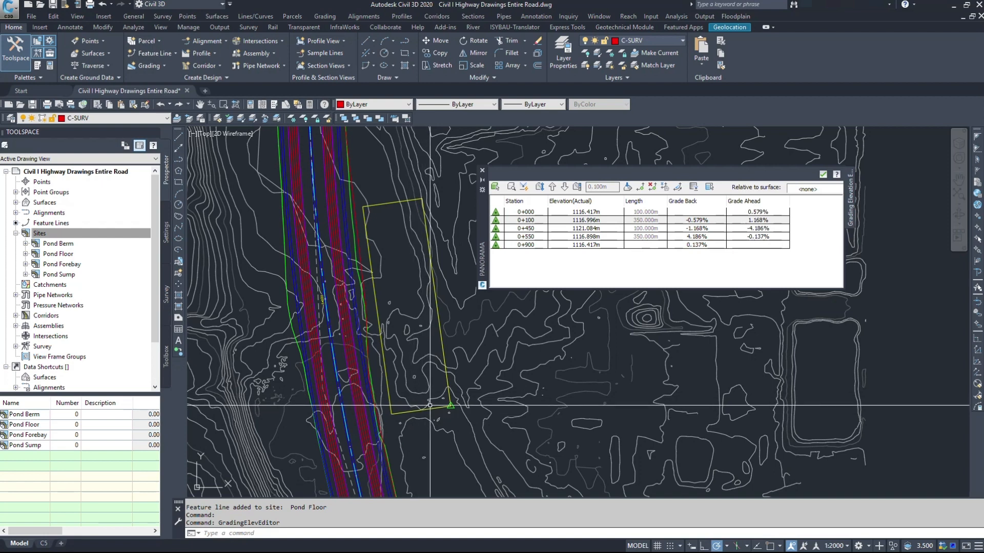
click(584, 228)
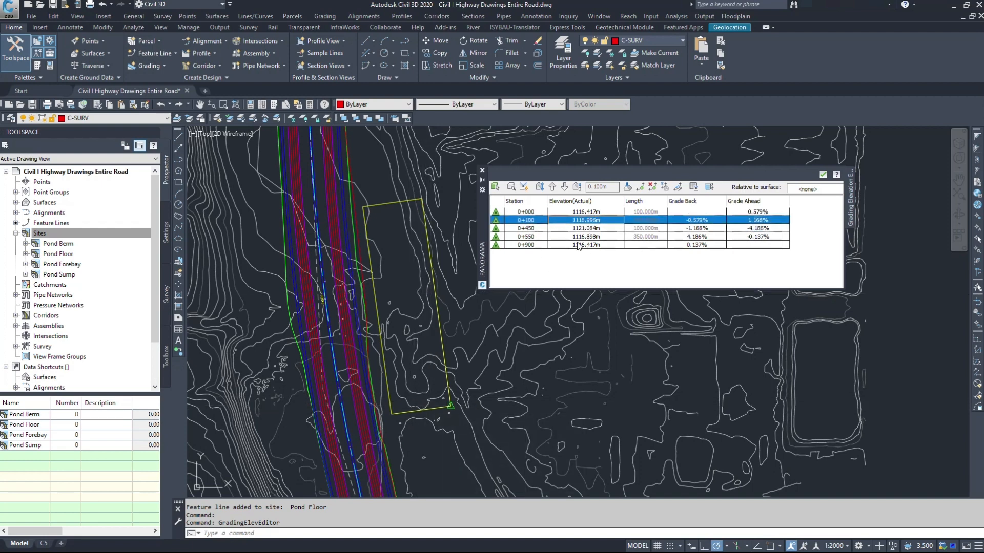
click(580, 212)
click(604, 221)
click(602, 211)
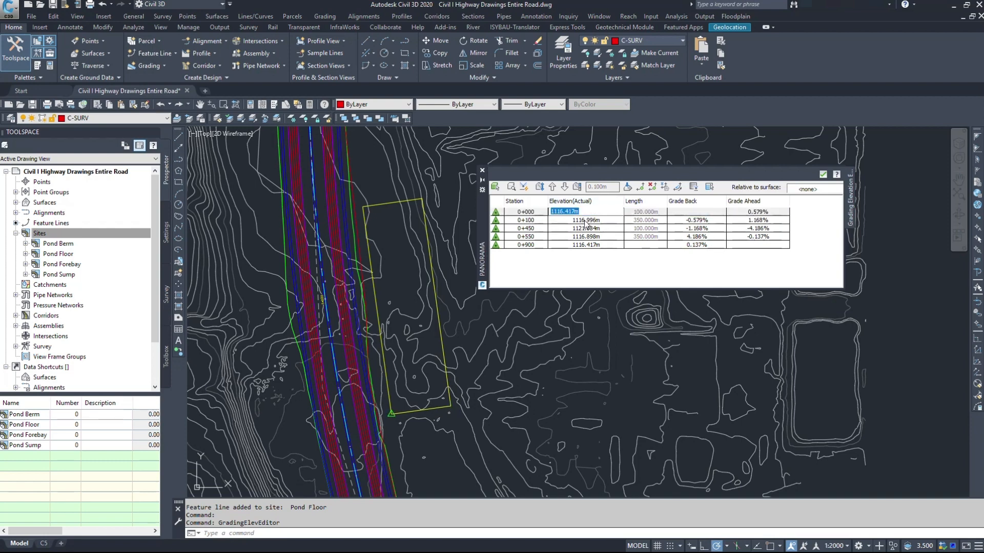
click(600, 221)
click(597, 224)
text(1)
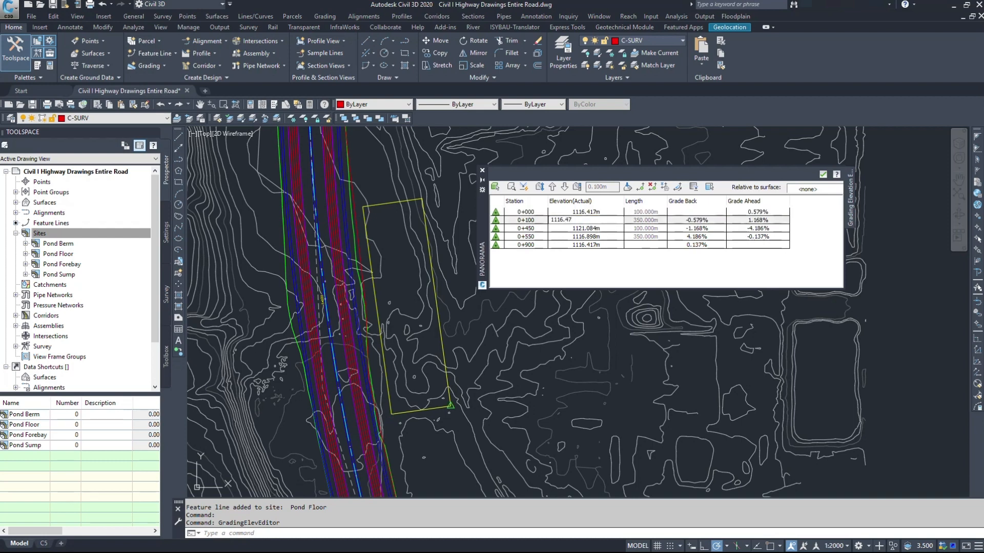
text(116.417)
key(Return)
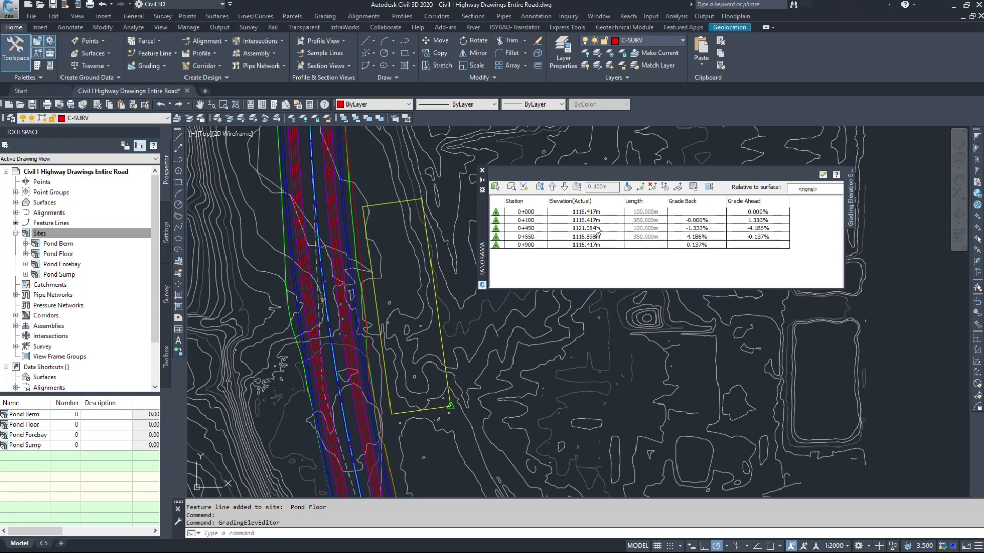
Step: Set the grade ahead at station 0+100 to 1% along the pond's long side
click(760, 212)
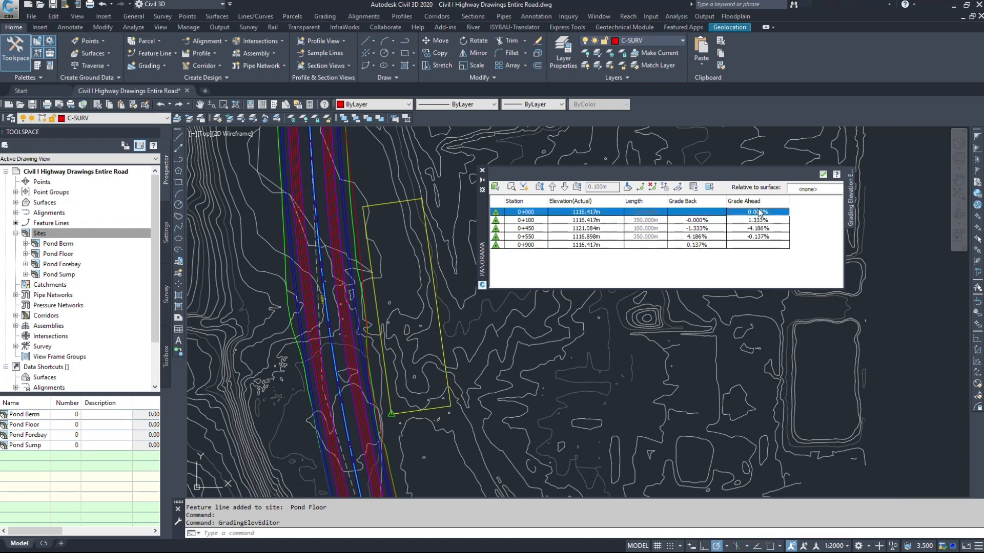
click(604, 228)
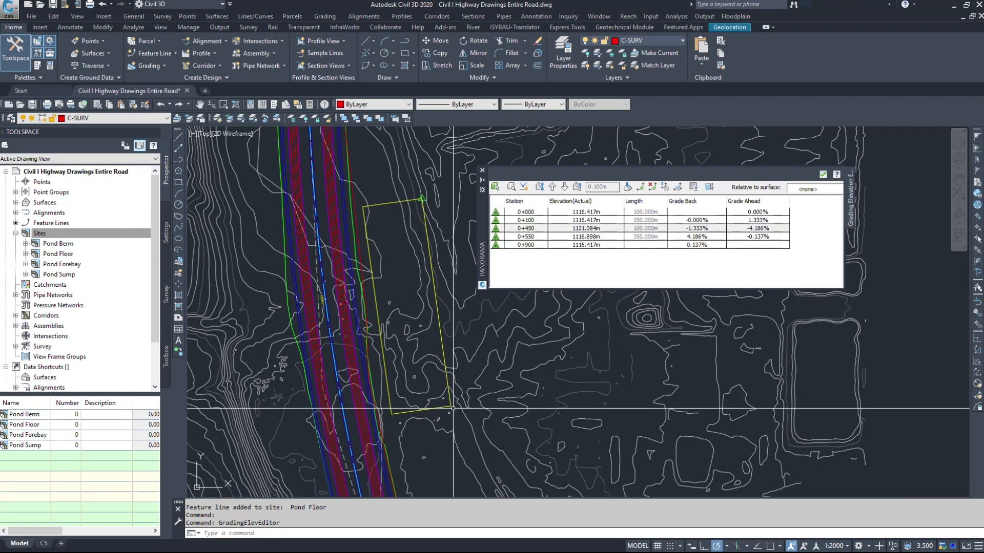
click(758, 221)
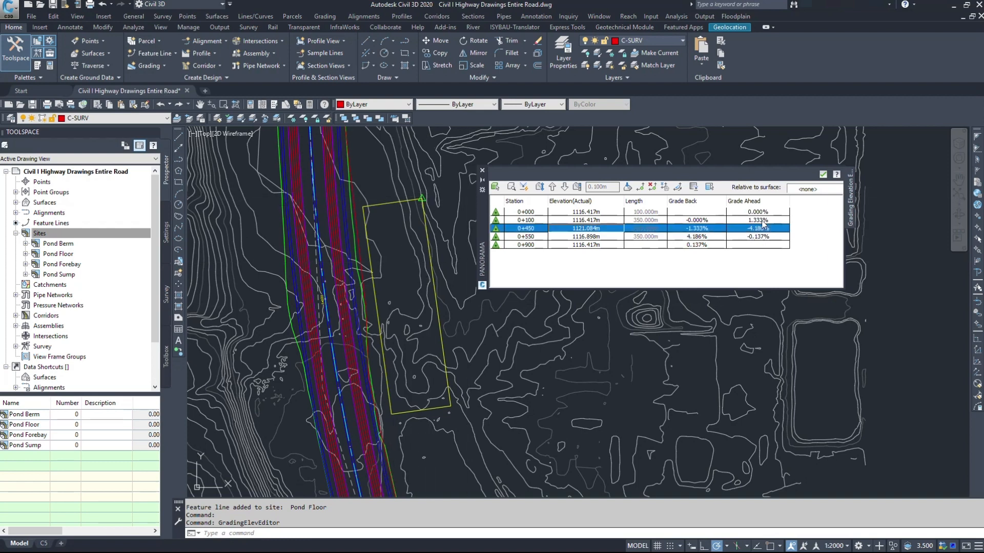
click(760, 221)
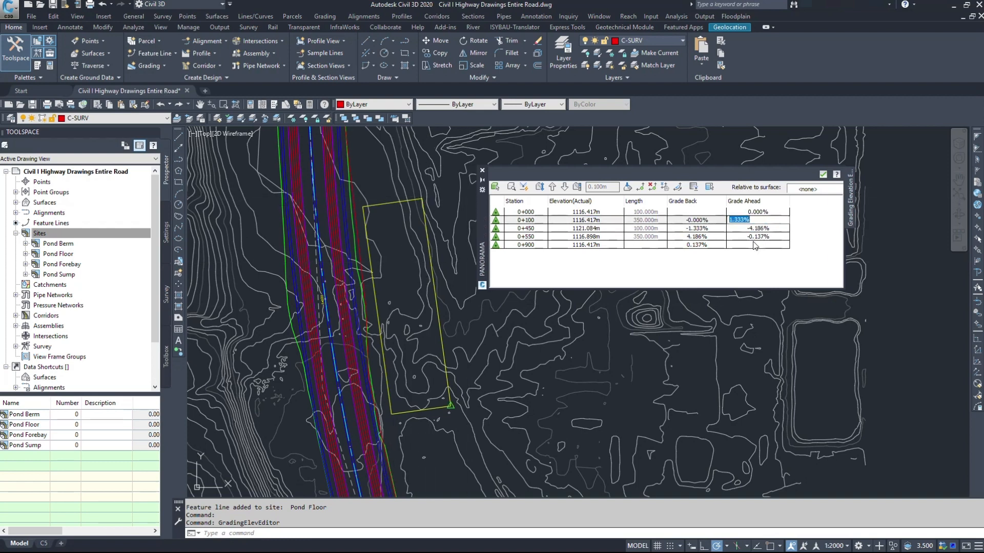
text(1)
key(Return)
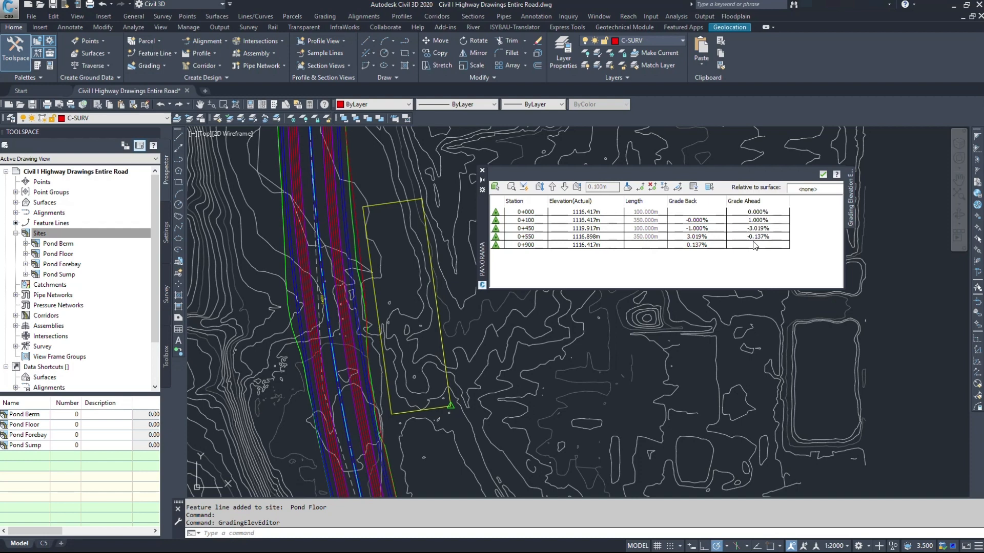
Step: Set the grade ahead at station 0+450 to 0% to level the pond's far short side
click(757, 228)
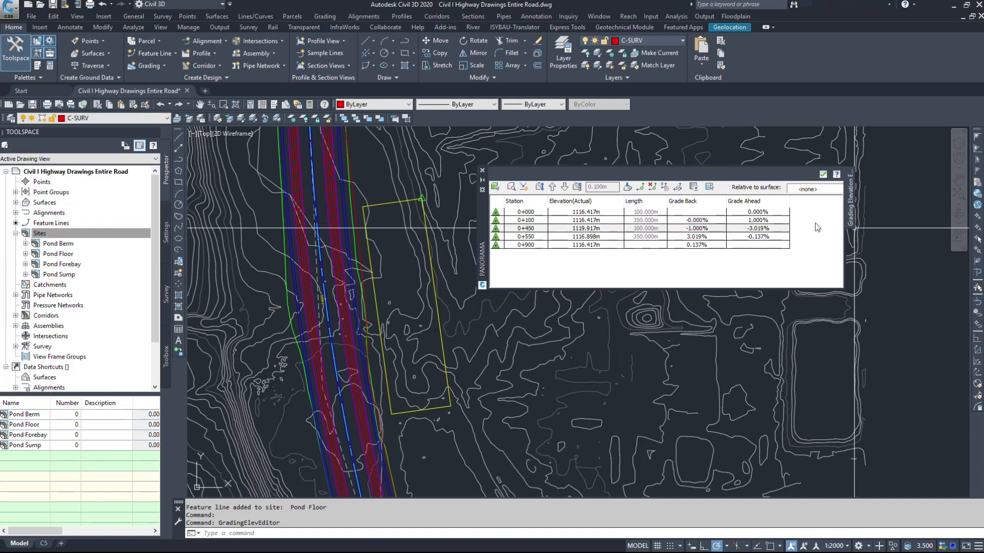
click(753, 228)
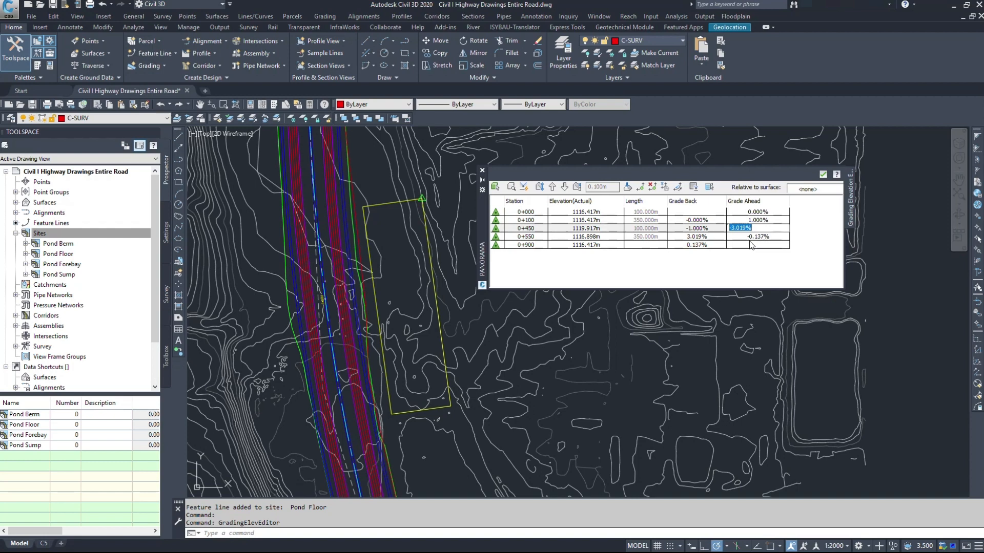
text(0)
key(Return)
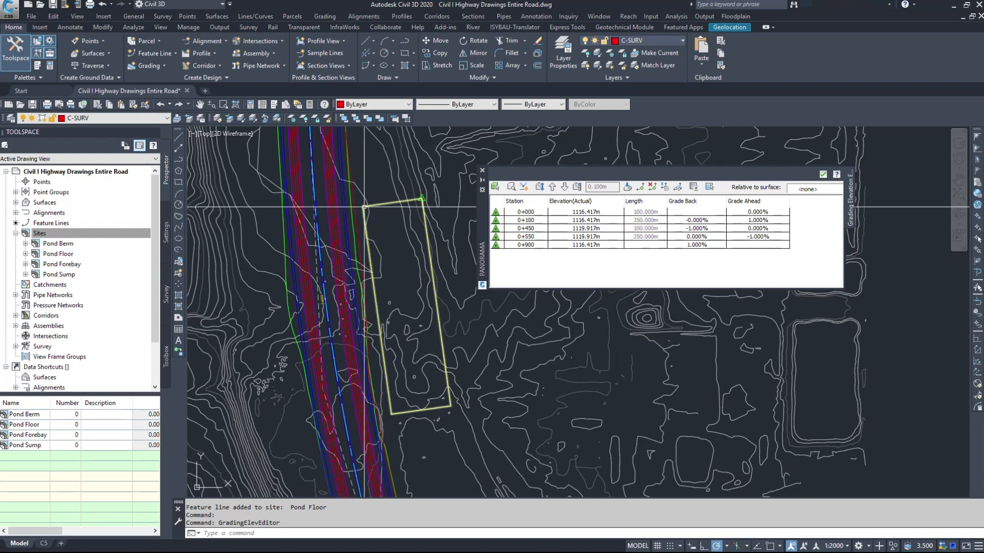
Step: Shrink the Grade Back column in the Elevation Editor until it is almost hidden, leaving Grade Ahead readable
click(756, 239)
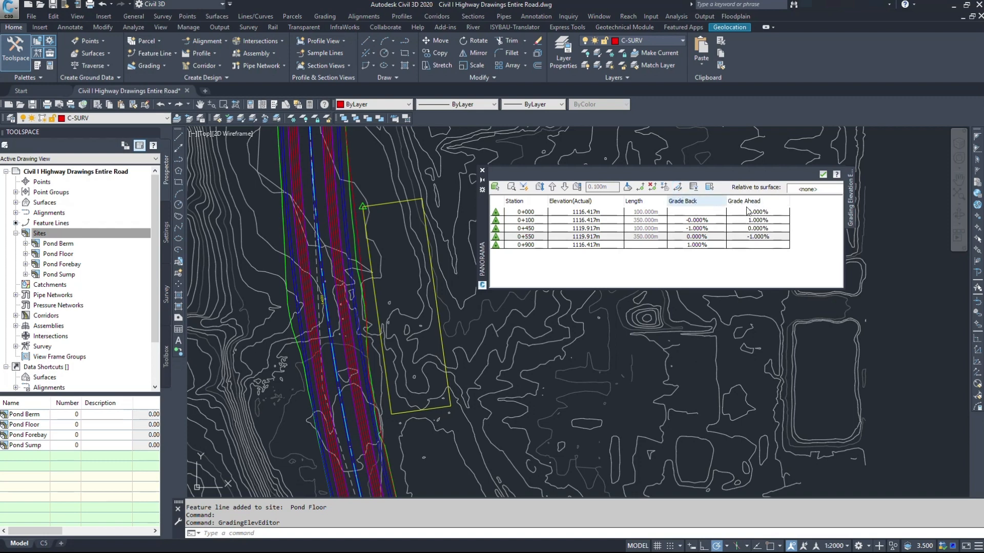
click(697, 221)
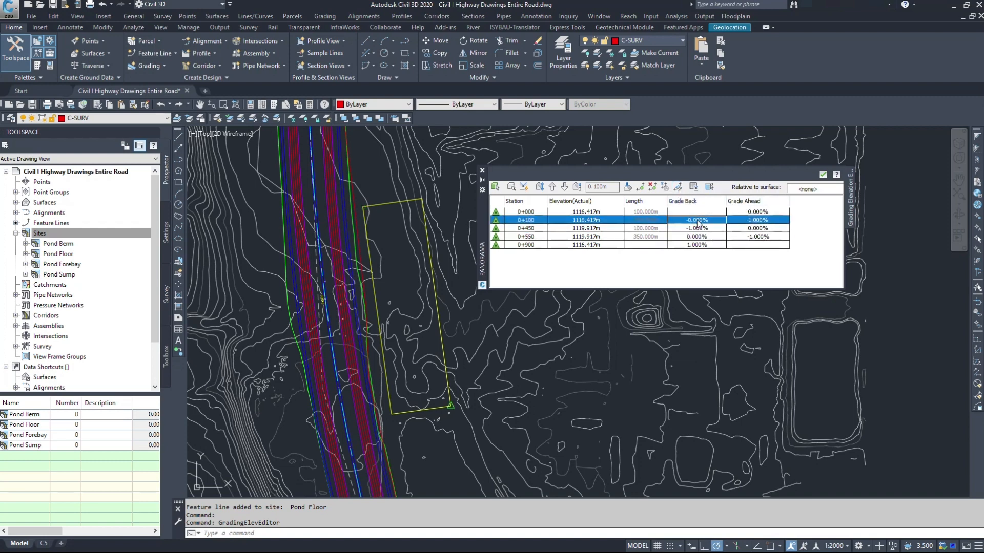
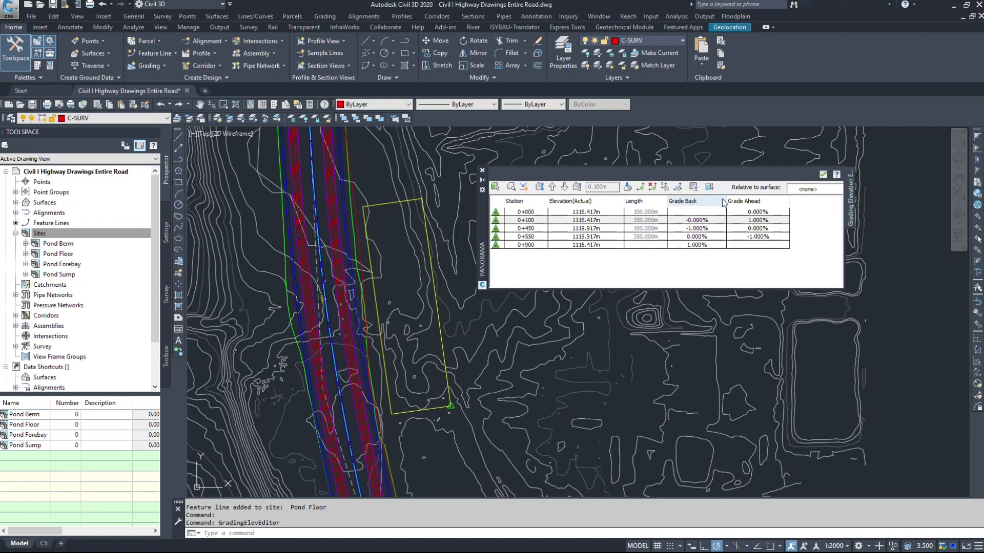
drag(725, 210, 675, 205)
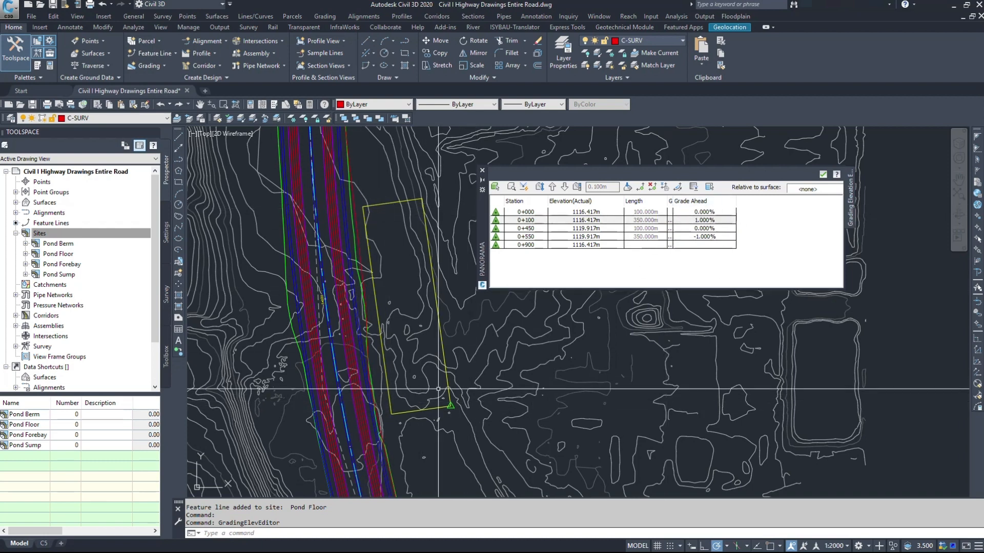
middle_drag(380, 364, 416, 349)
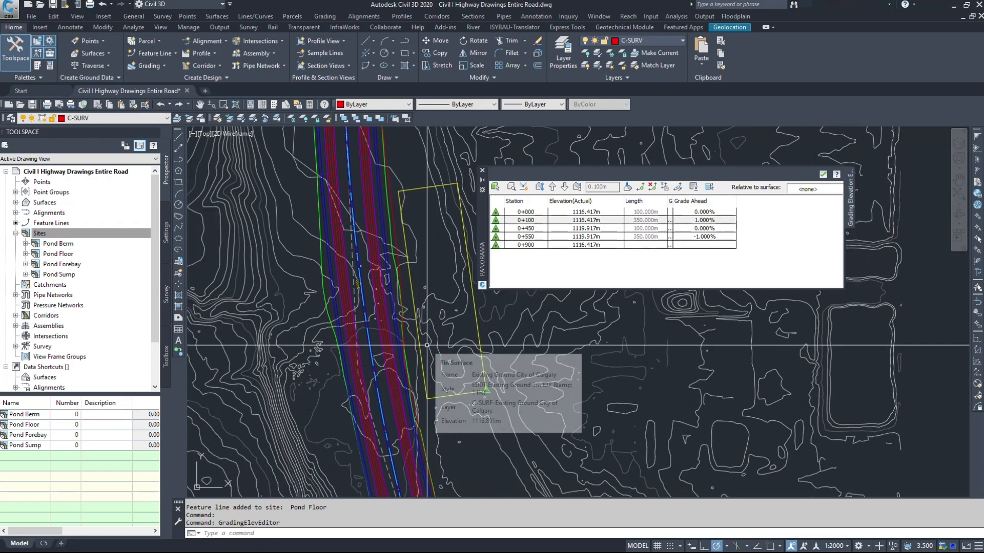
middle_drag(427, 346, 342, 378)
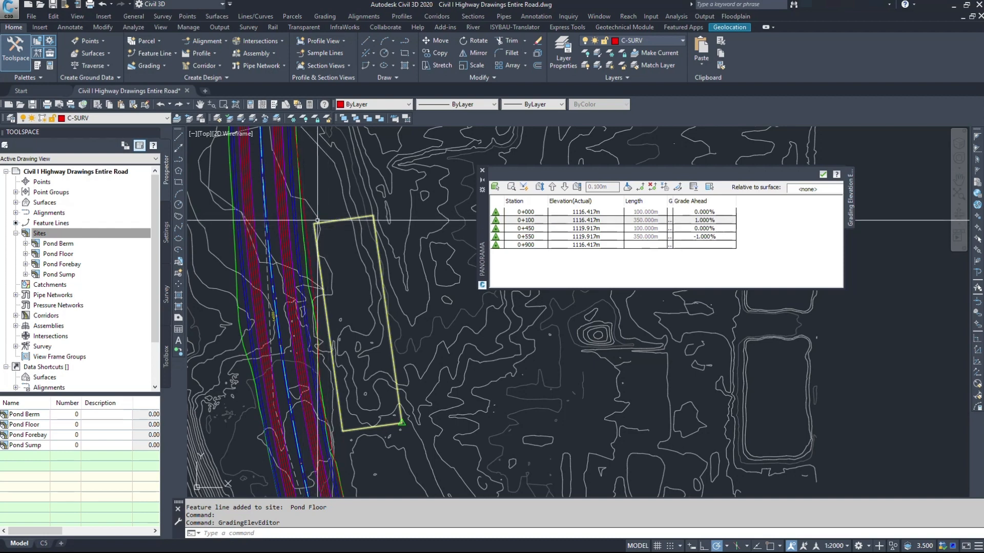
Step: Lower all stations from 0+000 to 0+900 together by an increment of 1.5 m and close the Elevation Editor
click(496, 212)
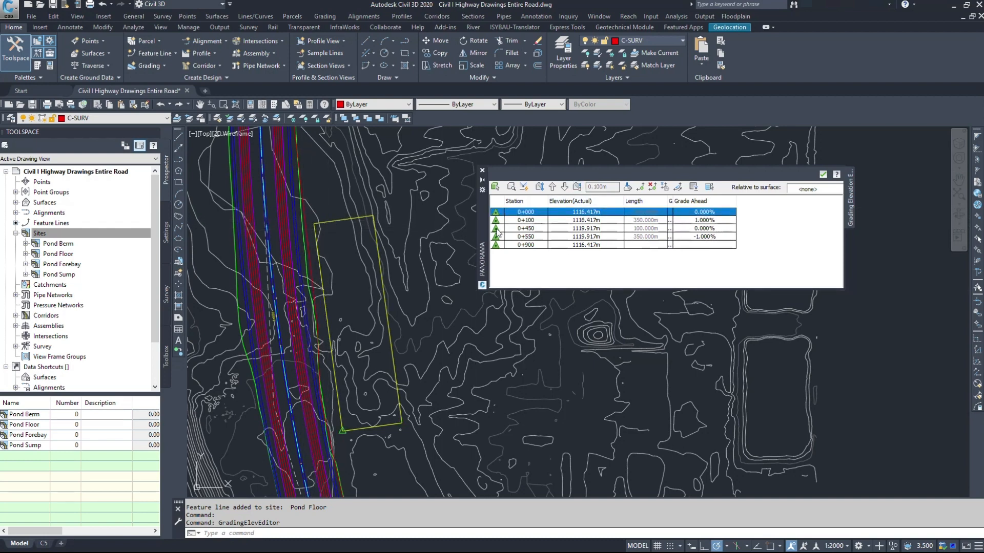
click(496, 229)
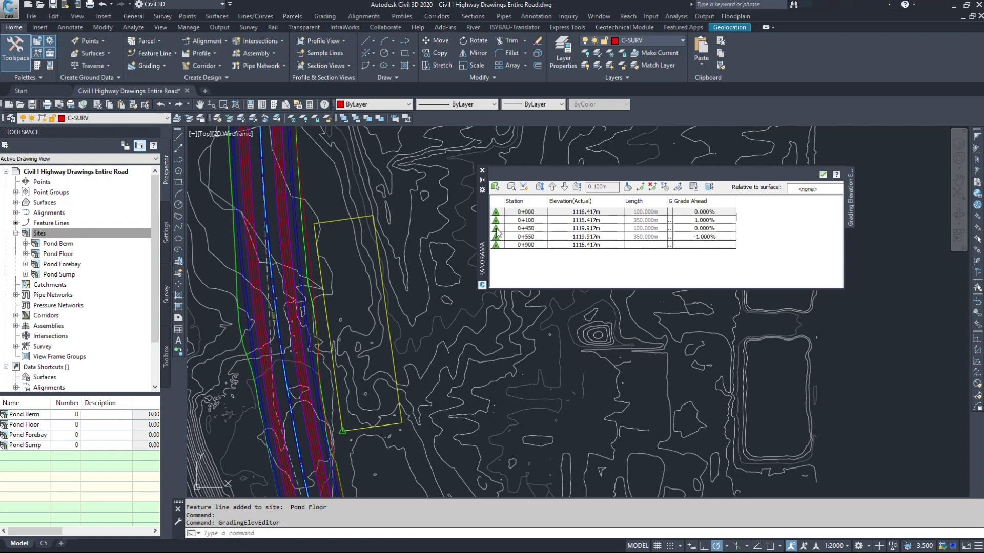
double_click(609, 187)
text(1.5)
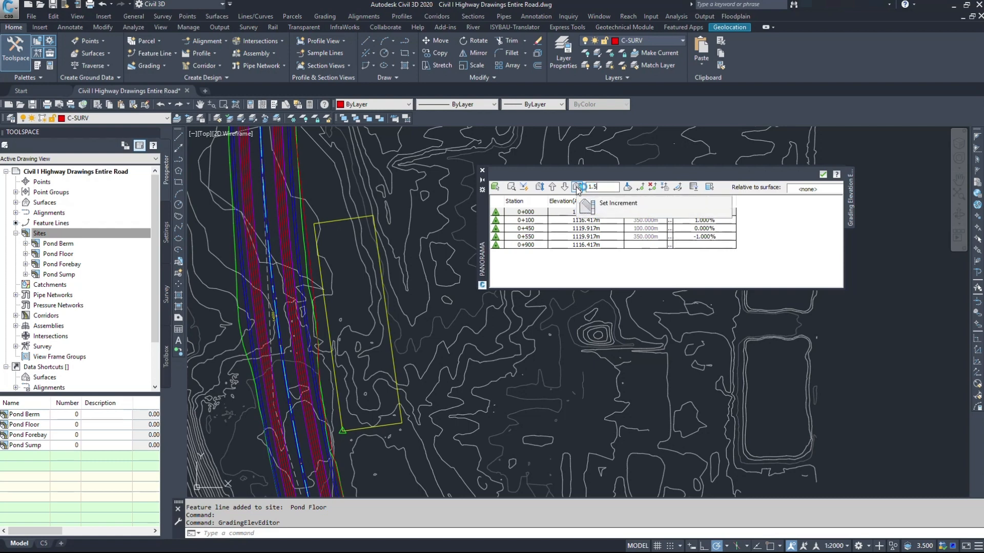
key(Return)
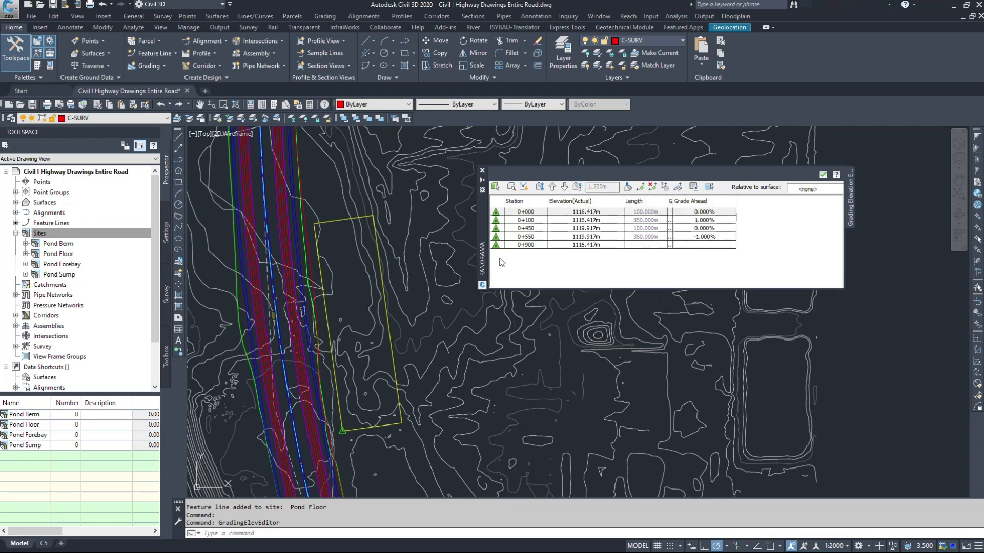
click(516, 211)
shift+click(521, 245)
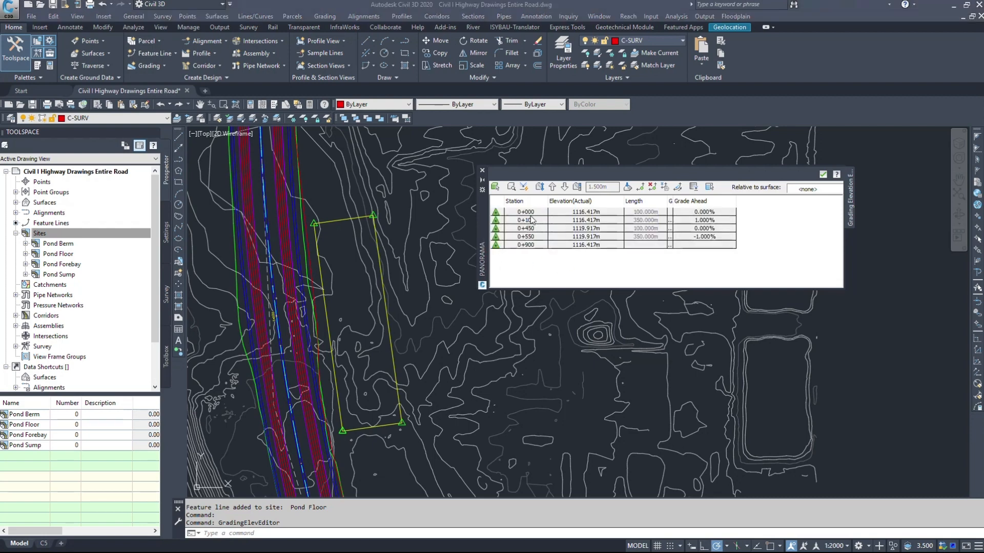
click(575, 185)
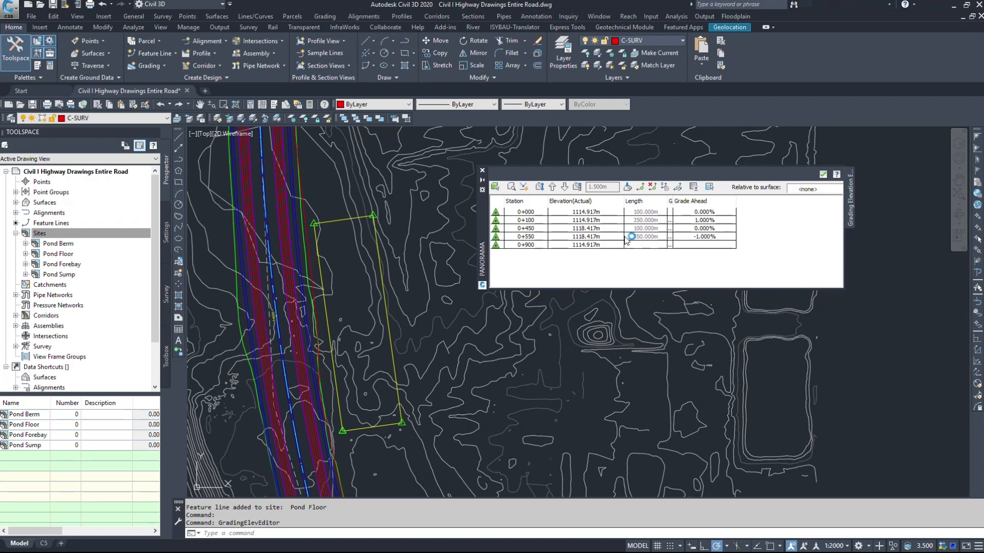
click(824, 176)
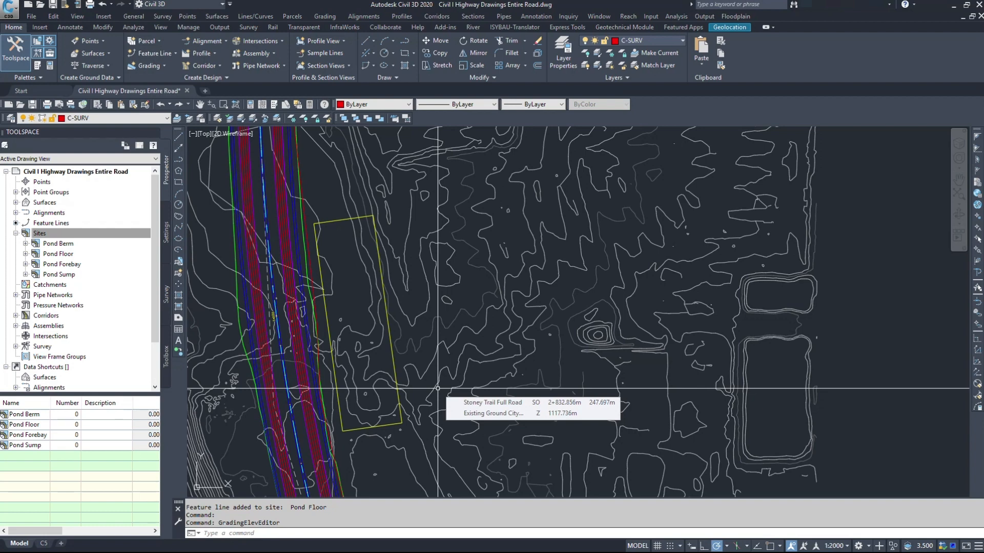
Step: Create a TIN surface named Pond Floor with the style EDDT Design 0.5m IDX & 0.1 INT
middle_drag(437, 385, 436, 351)
middle_drag(341, 195, 345, 185)
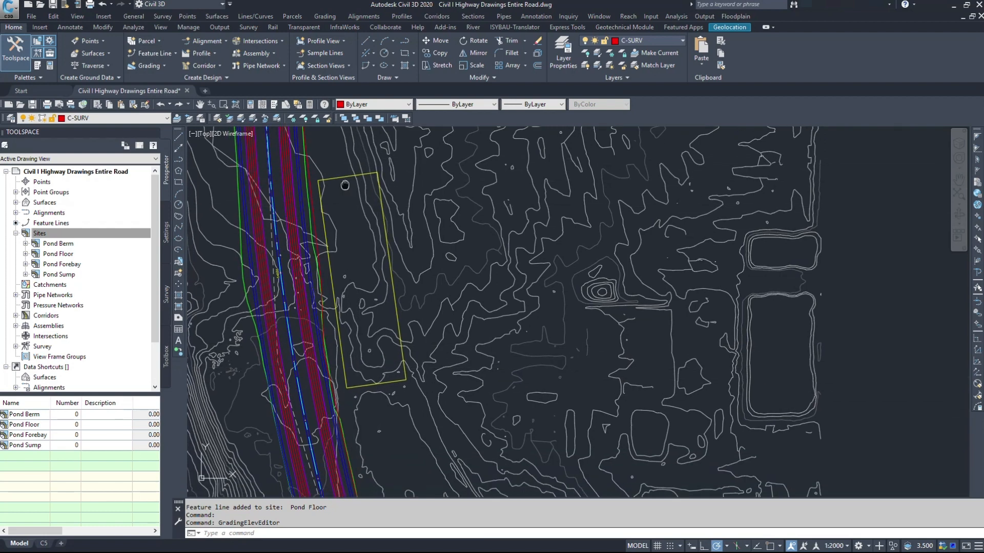
click(15, 203)
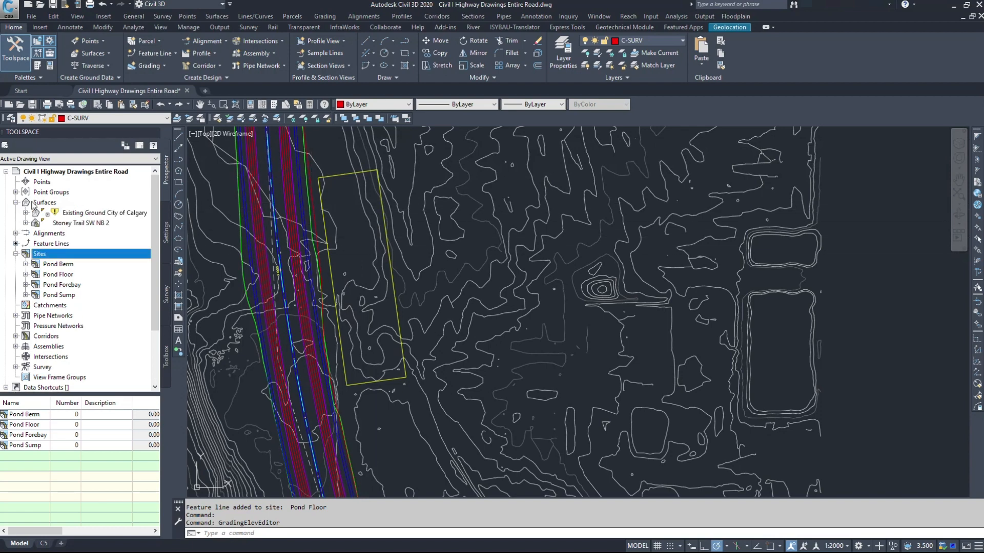
right_click(51, 203)
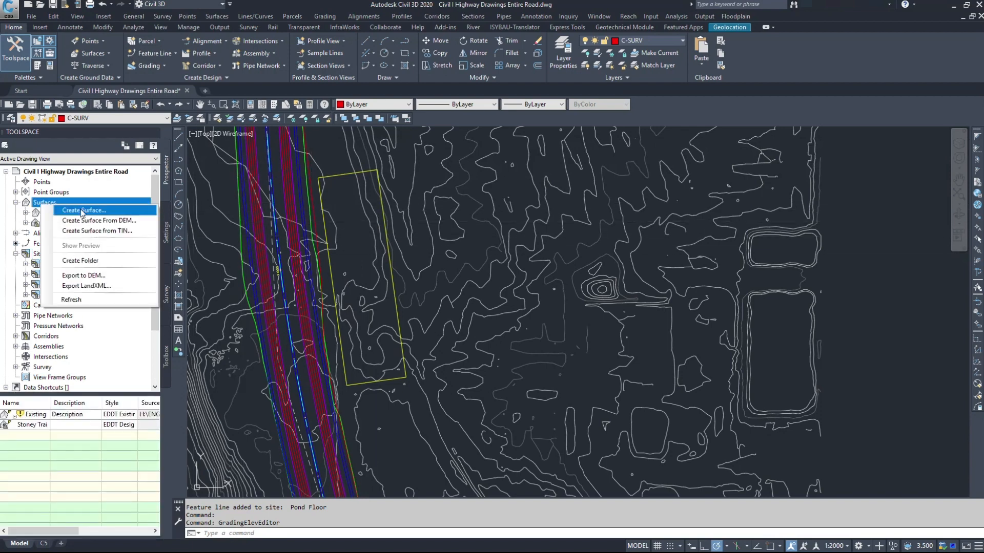
click(83, 211)
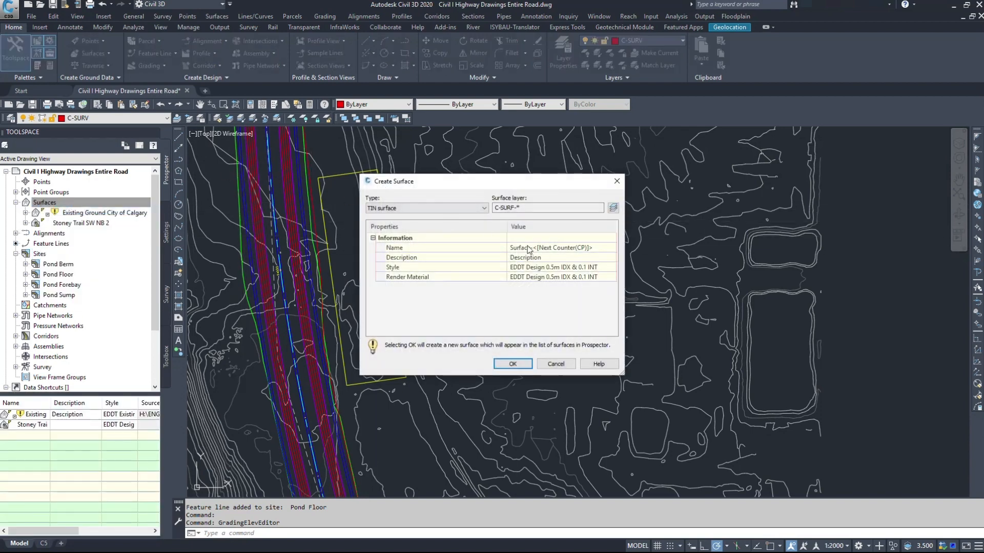
click(560, 248)
text(Pond Floor)
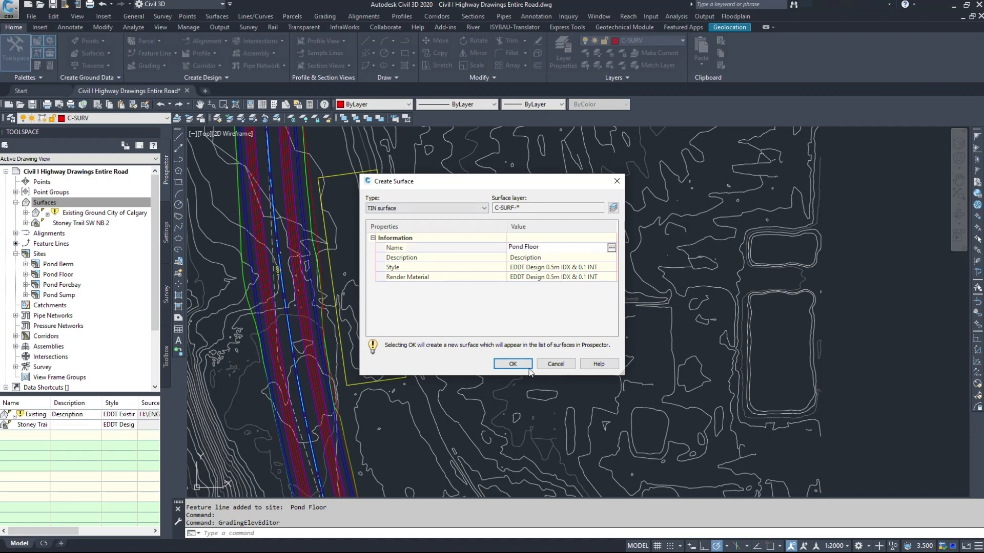
click(526, 366)
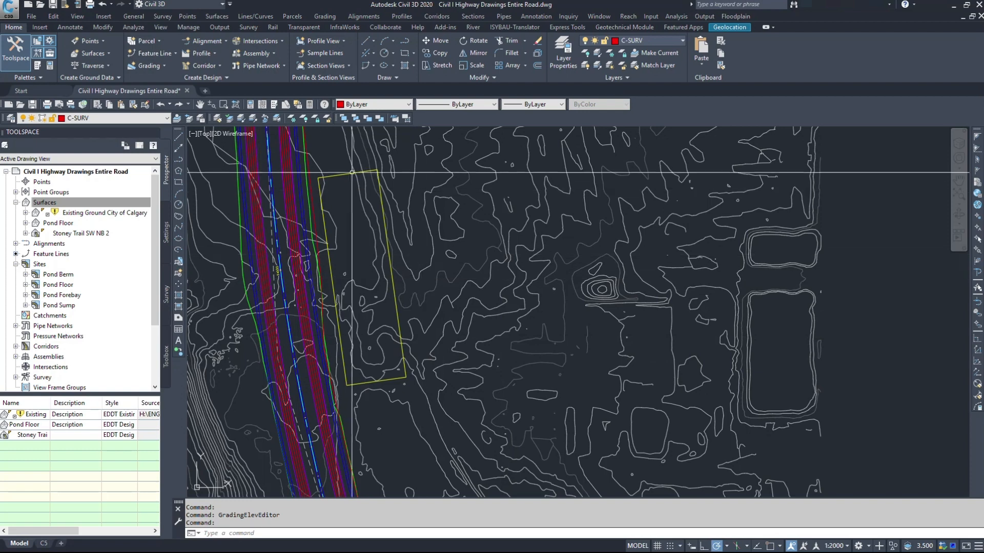
Step: Add the pond's rectangular feature line to the Pond Floor surface as a Standard breakline with the description Pond Floor
click(353, 173)
right_click(343, 177)
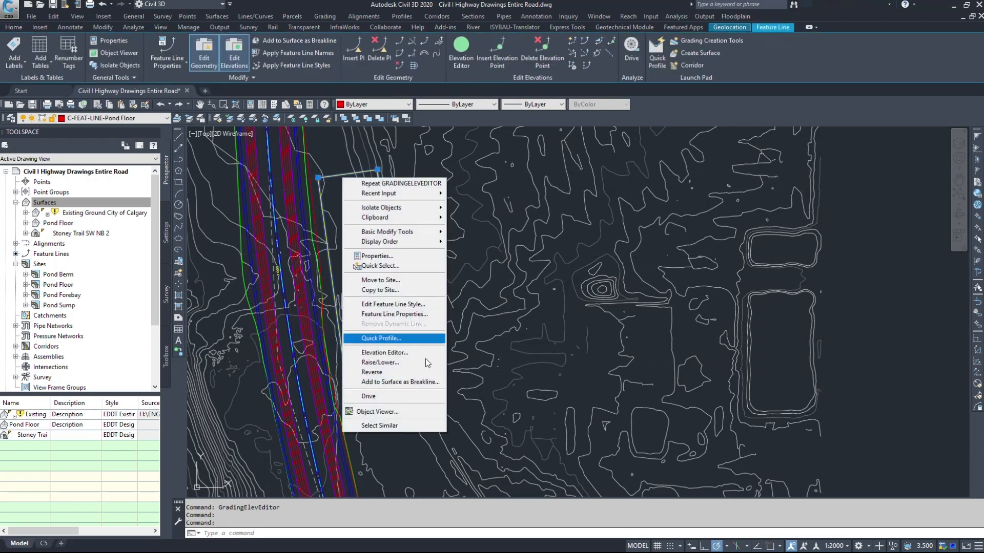
click(413, 382)
click(458, 279)
click(449, 289)
click(475, 304)
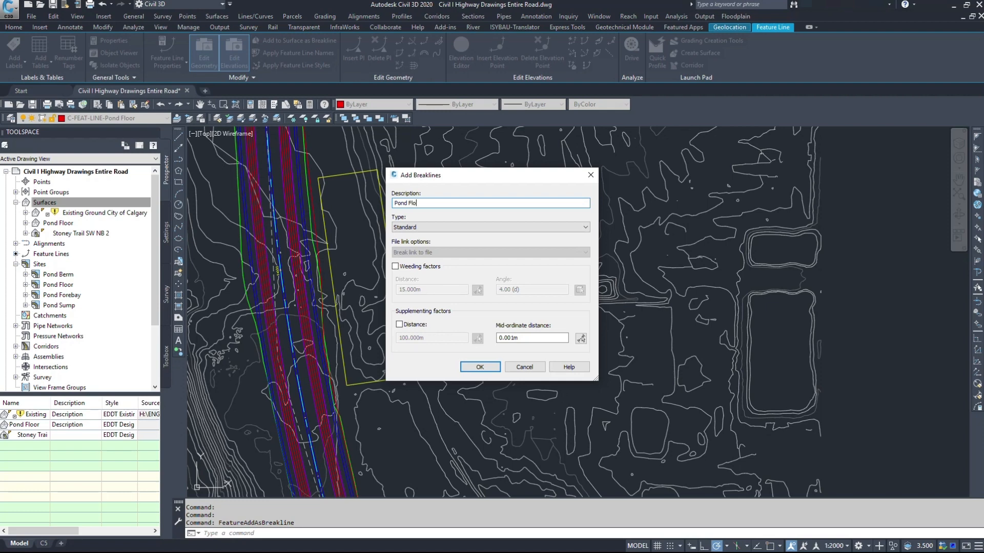
click(417, 227)
click(421, 232)
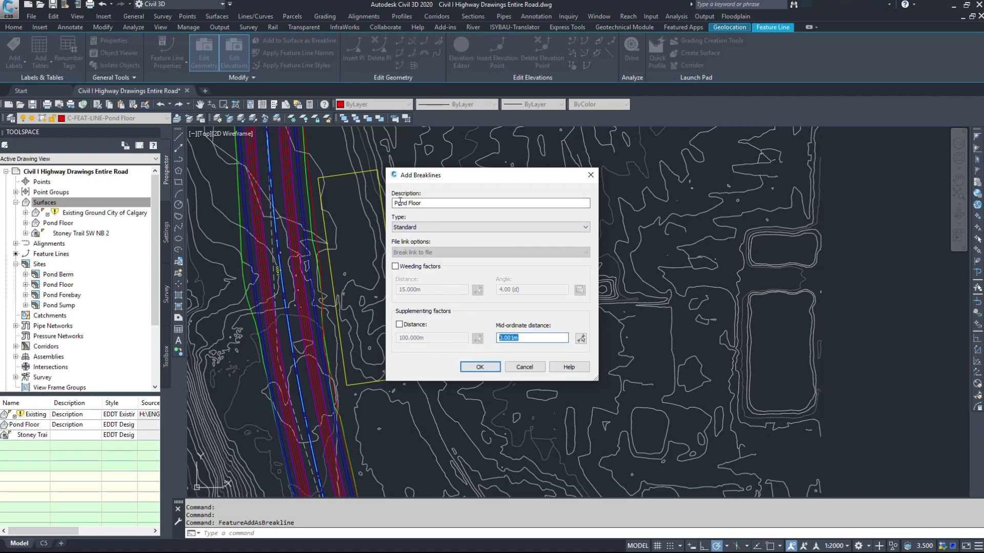
click(479, 367)
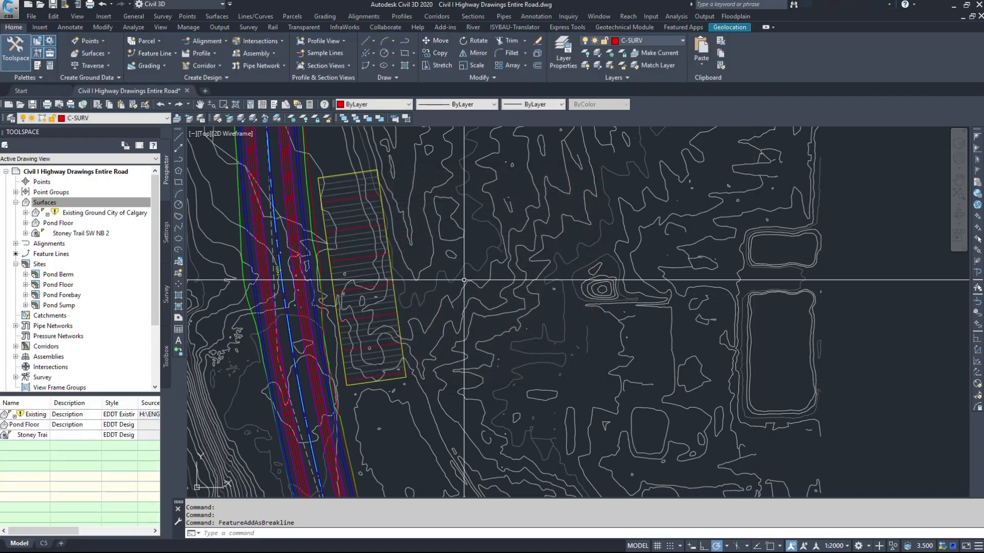
Step: Freeze the layer C-SURF-Existing Ground City of Calgary by picking one of the existing ground contours beside the pond
middle_drag(464, 280, 546, 283)
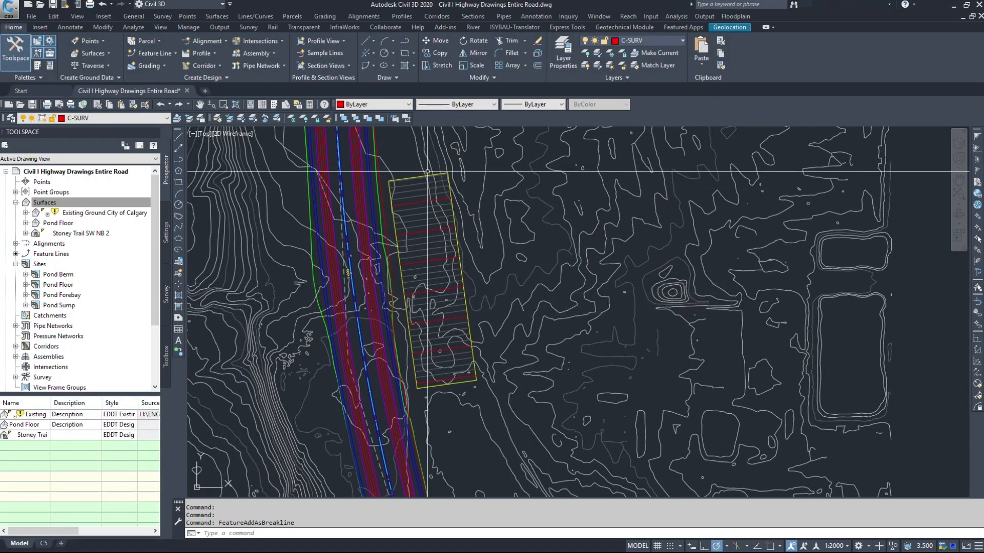
click(295, 121)
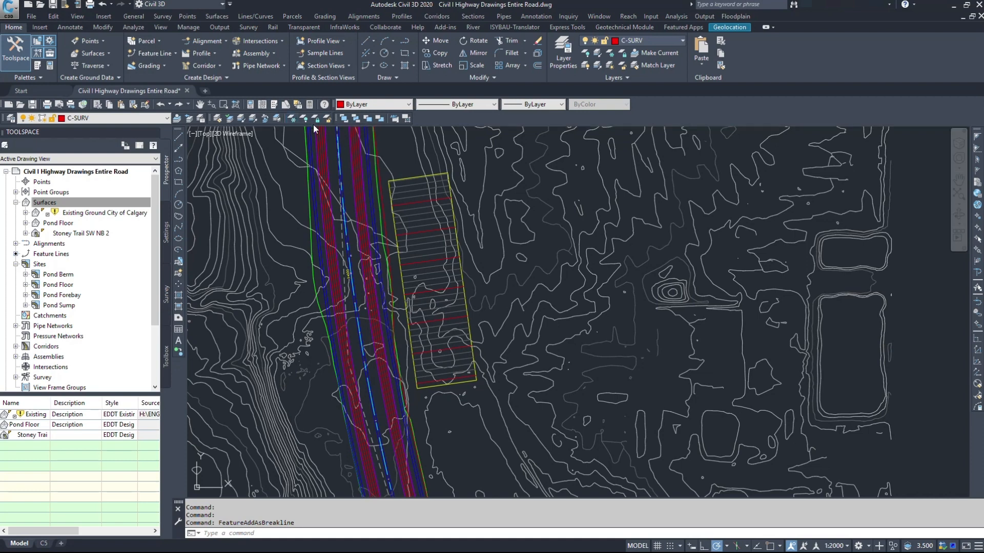
click(485, 172)
key(Escape)
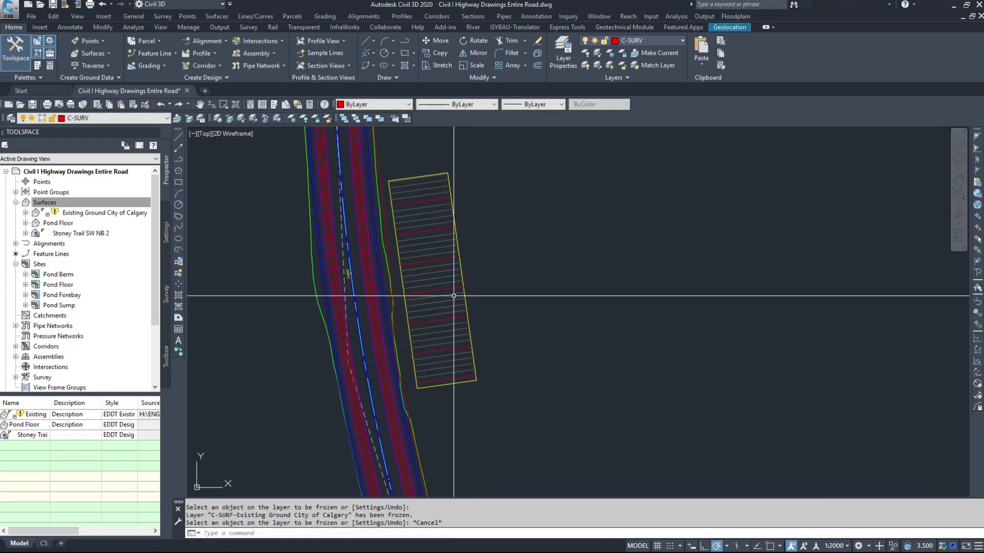
Step: Turn on automatic rebuilding for the Pond Floor surface
middle_drag(432, 242, 420, 210)
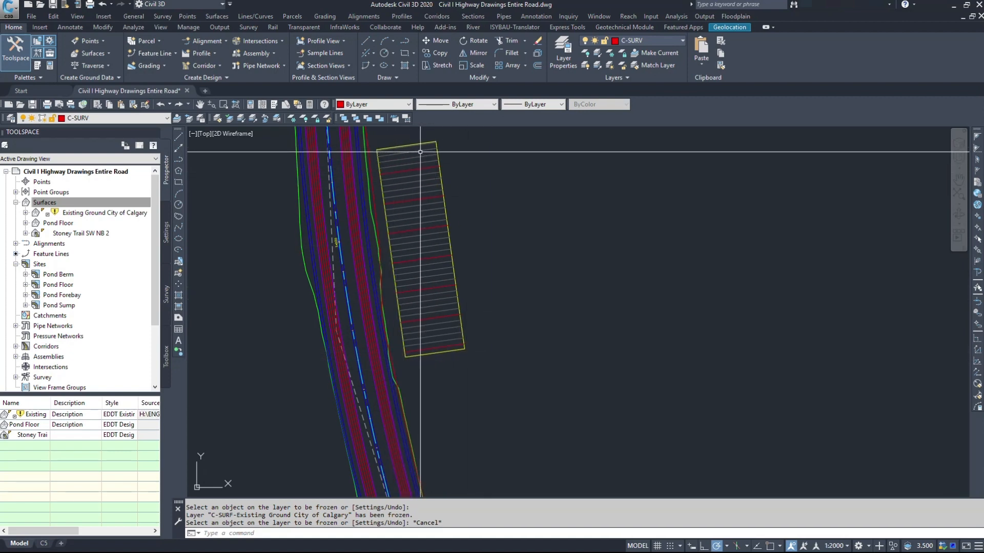
mouse_move(452, 341)
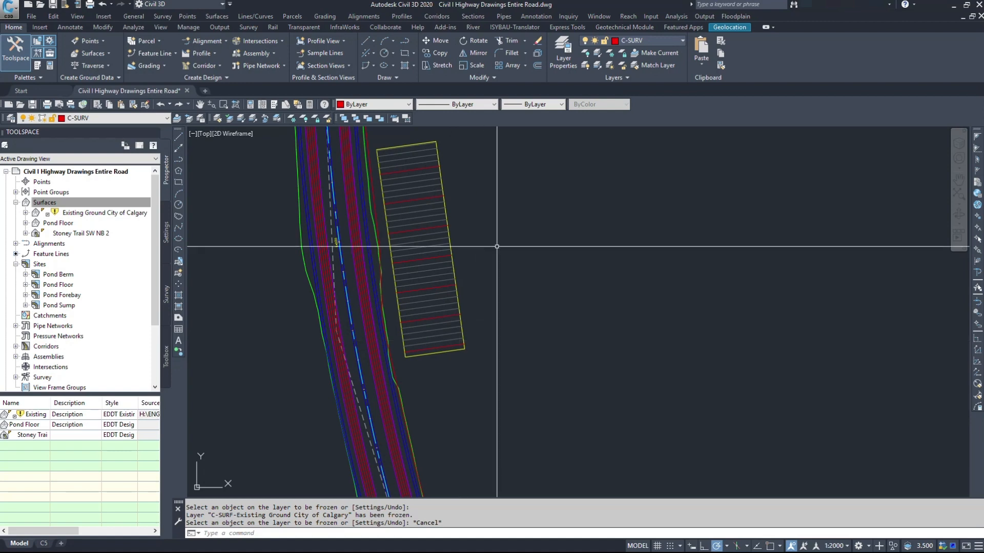
mouse_move(503, 238)
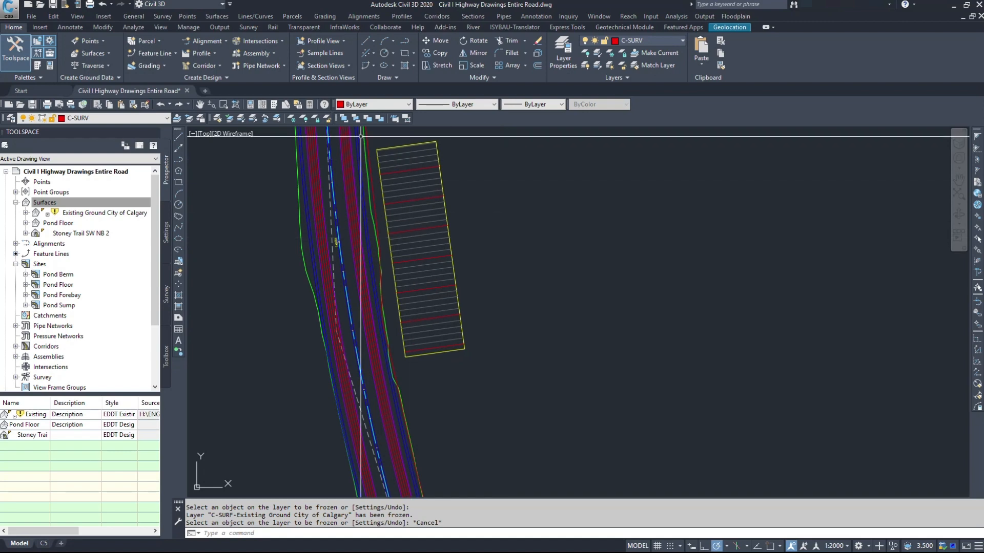
right_click(58, 224)
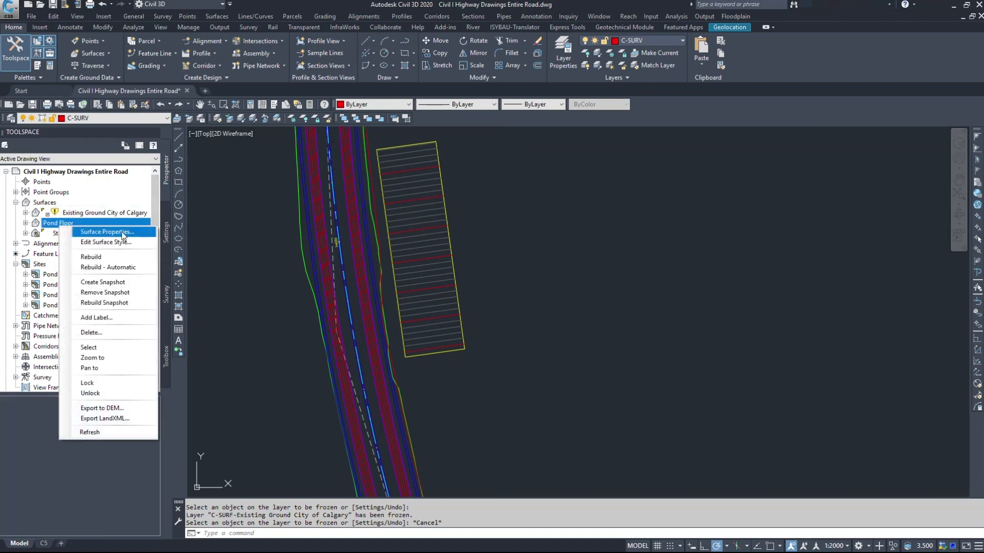
click(118, 268)
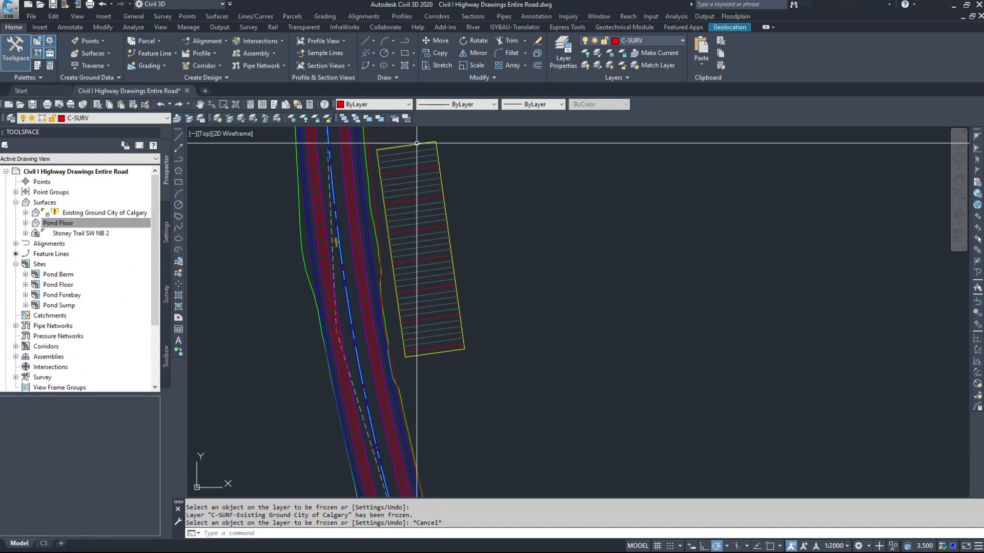
Step: Reopen the Elevation Editor for the pond's feature line and place it clear of the pond outline
click(437, 175)
key(Escape)
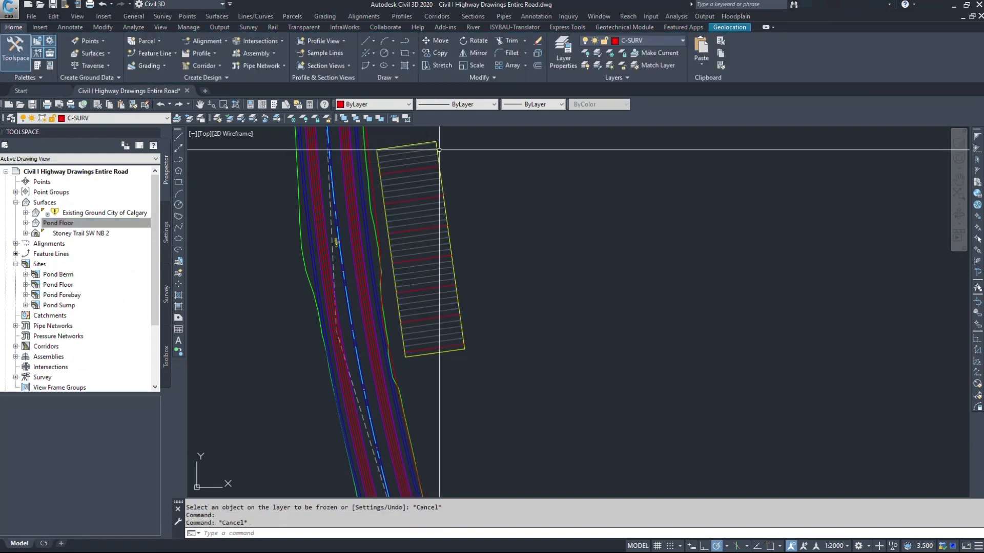
click(440, 154)
scroll(444, 149, up, 2)
key(Escape)
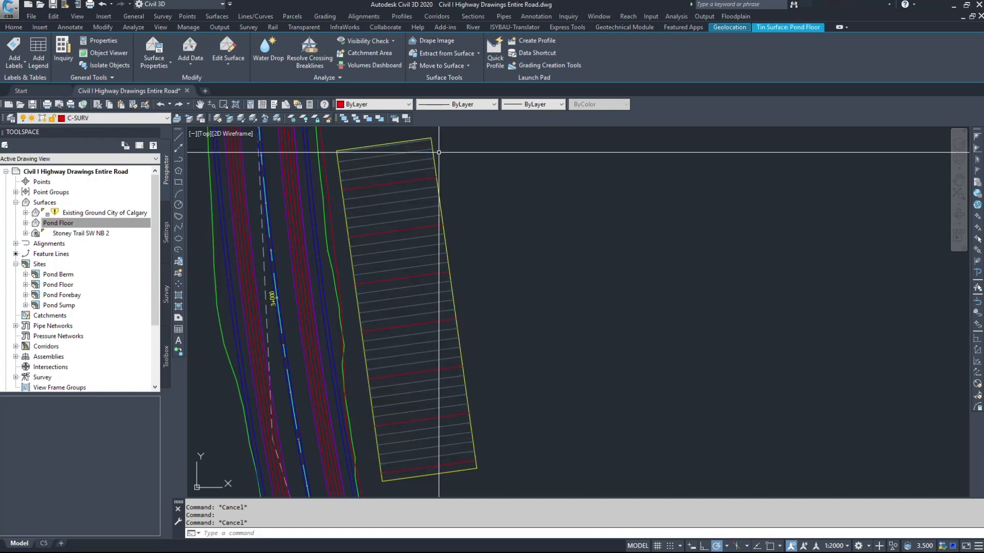
click(434, 152)
scroll(528, 237, down, 2)
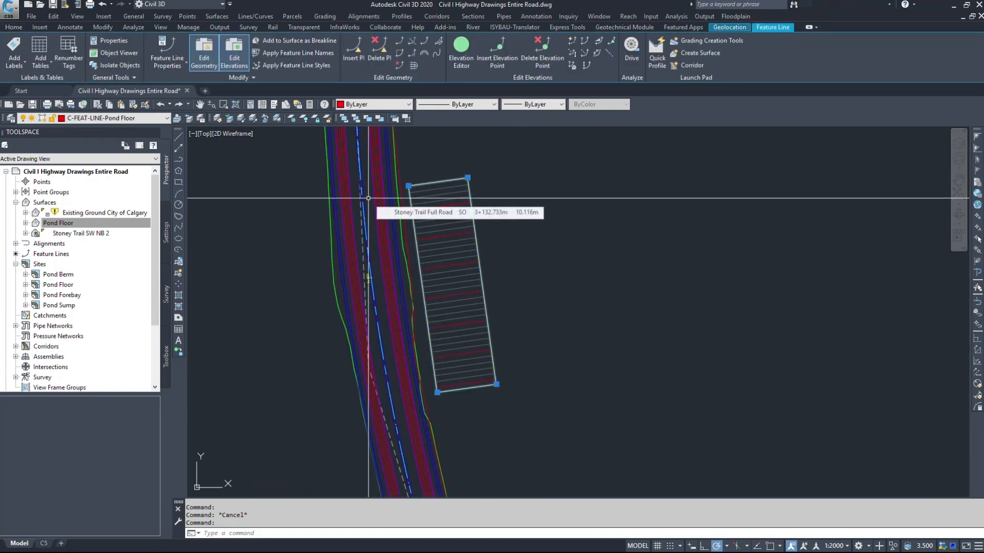
right_click(522, 283)
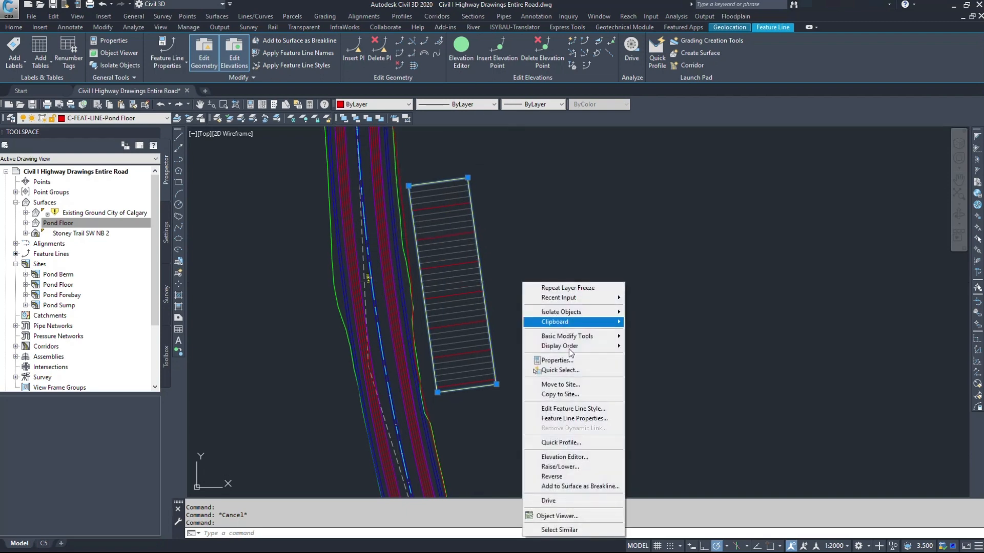
click(576, 457)
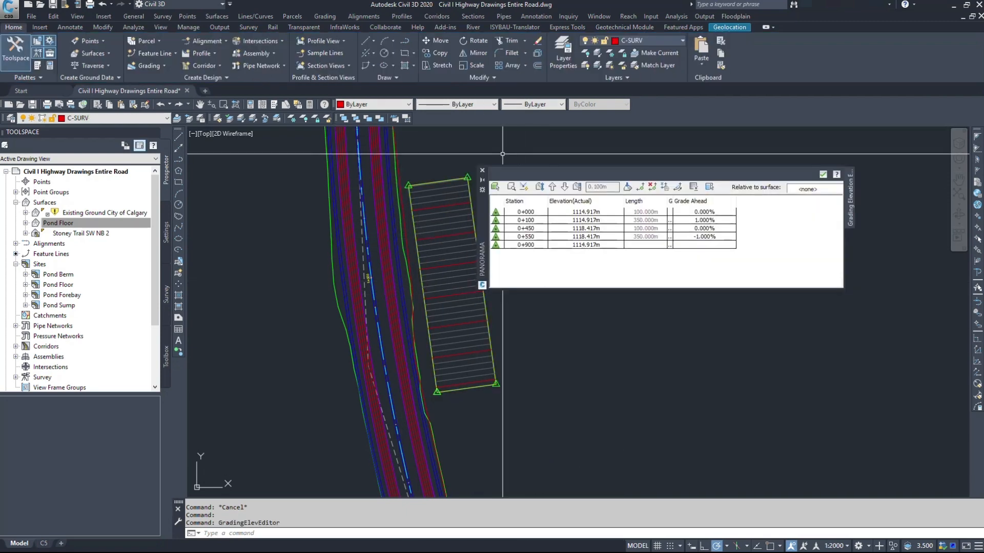
drag(485, 226, 582, 279)
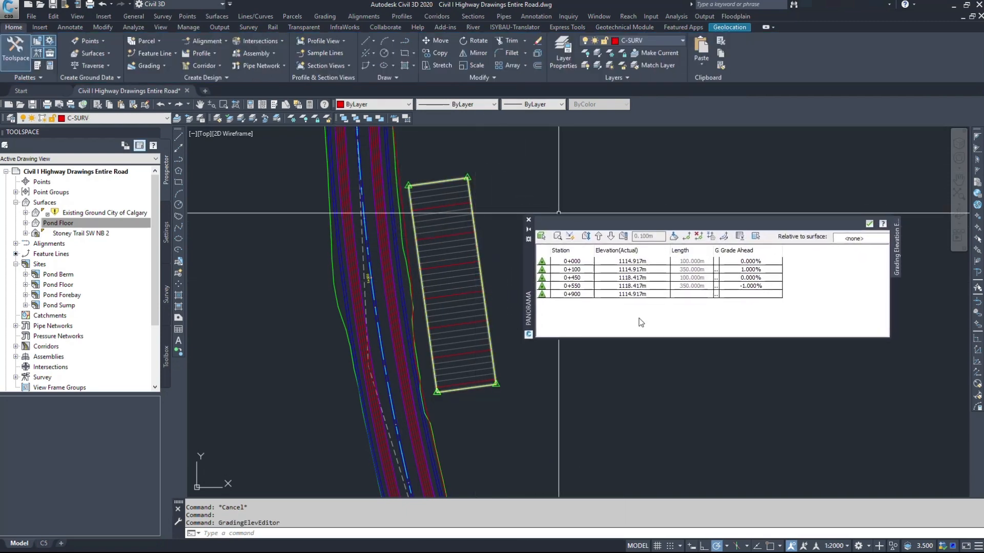
middle_drag(569, 357, 539, 336)
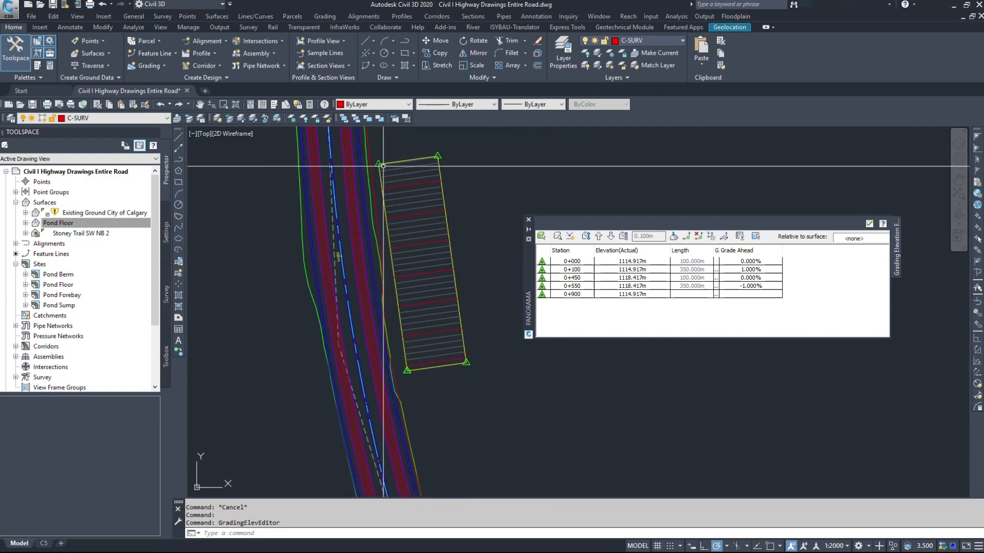
mouse_move(386, 163)
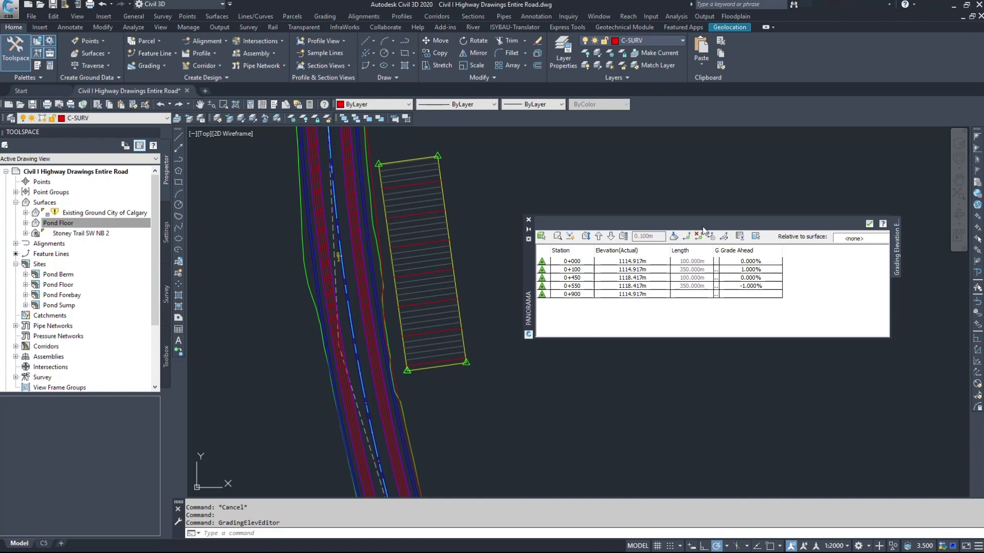
middle_drag(450, 253, 451, 266)
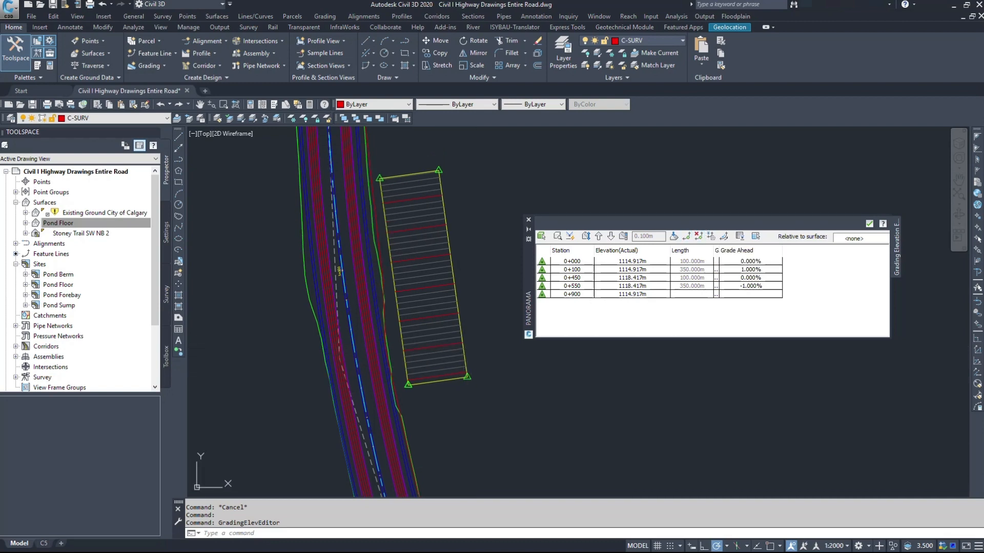
key(Escape)
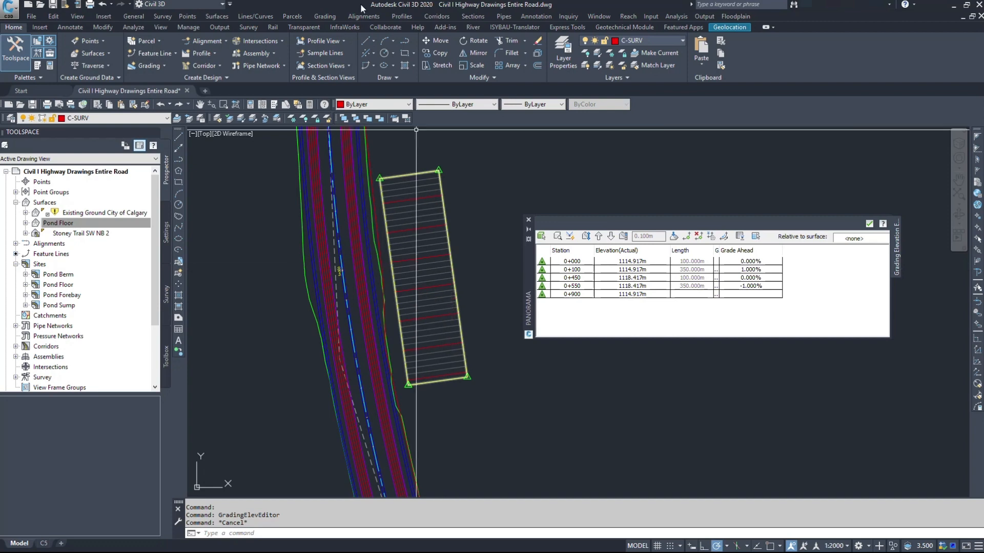
click(325, 17)
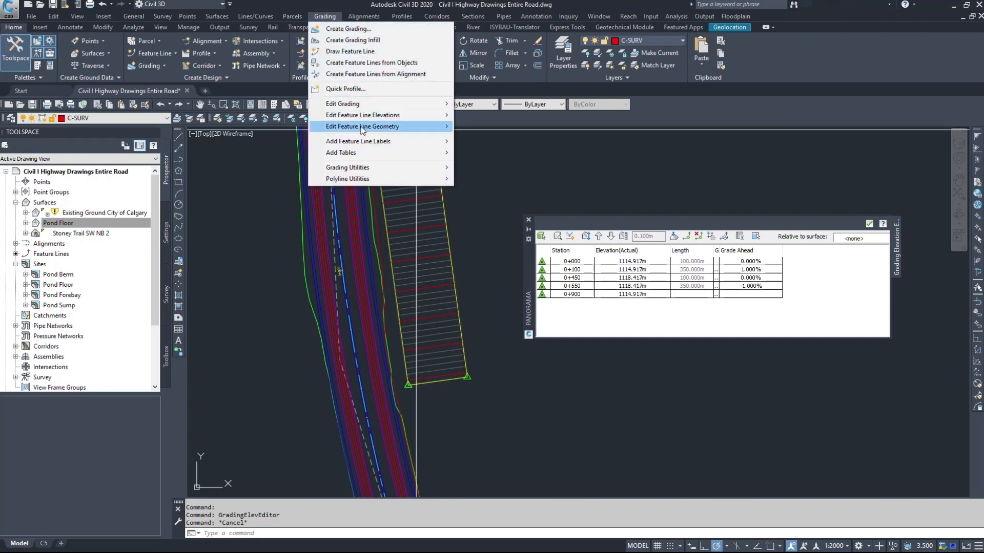
mouse_move(365, 127)
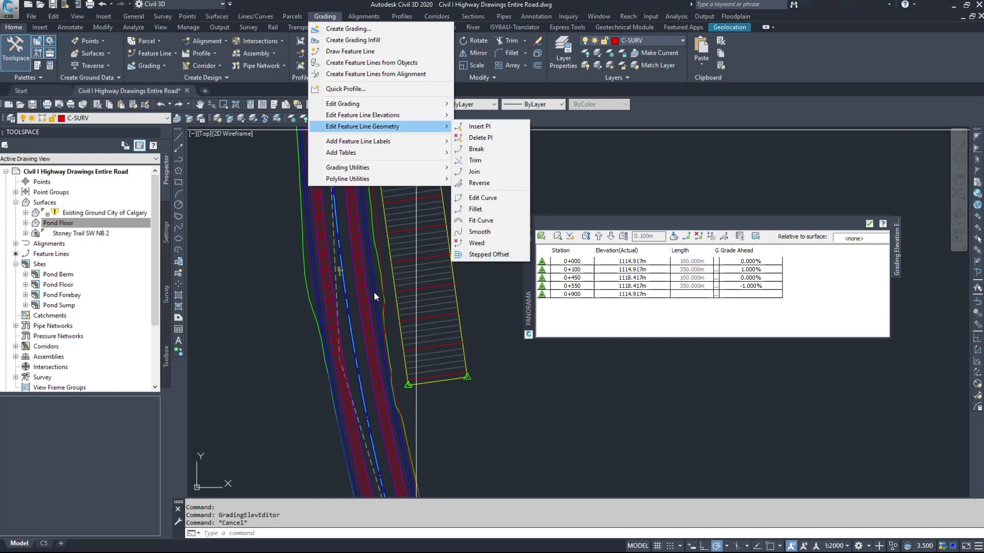
click(582, 413)
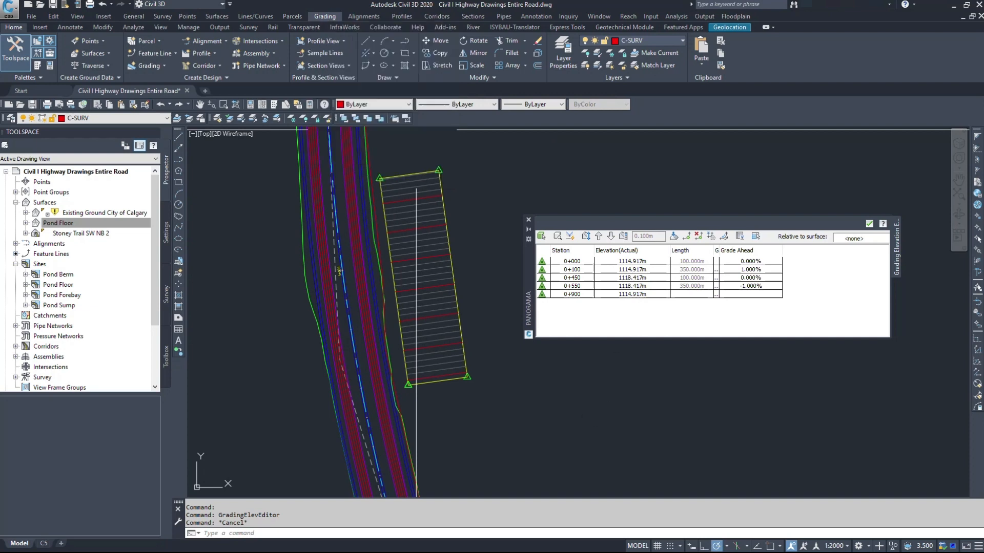
click(674, 359)
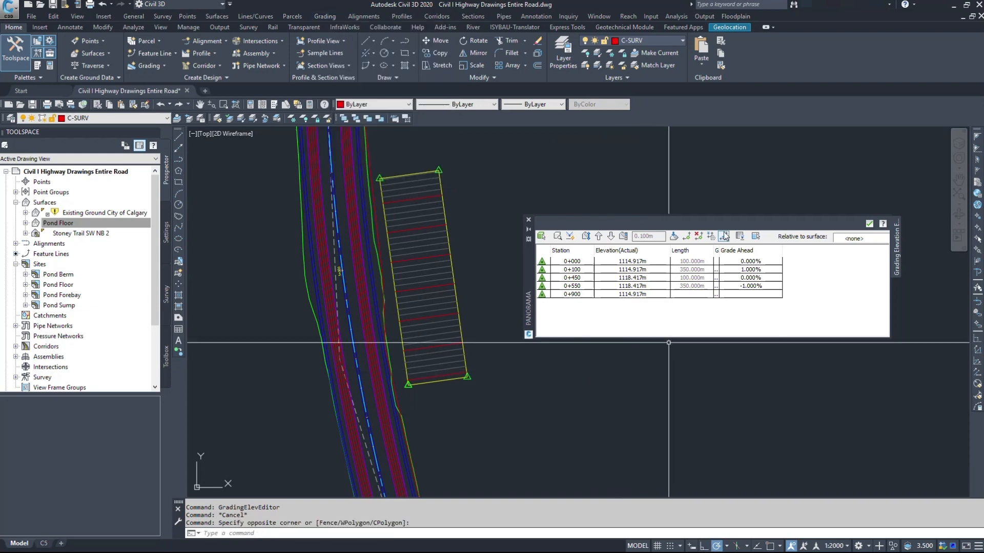
Step: Insert an elevation point at the midpoint of the pond's lower short side, station 0+050, keeping the proposed elevation of 1114.917 m
click(687, 237)
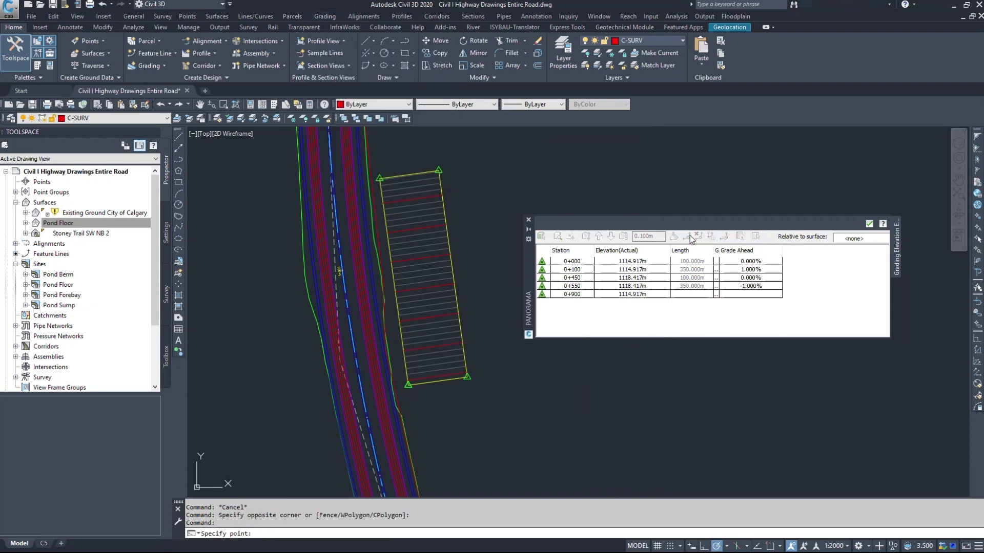
scroll(461, 395, up, 4)
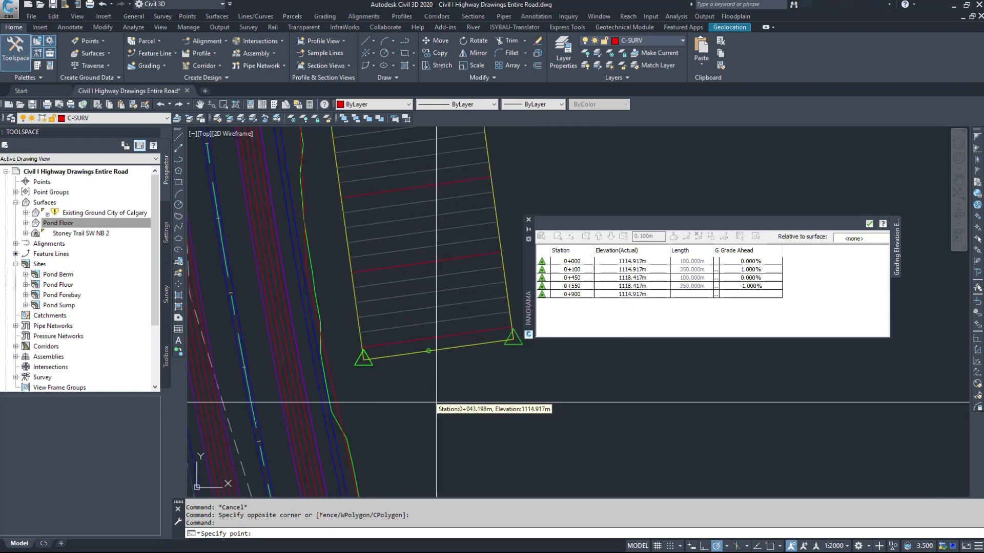
shift+right_click(438, 351)
click(451, 199)
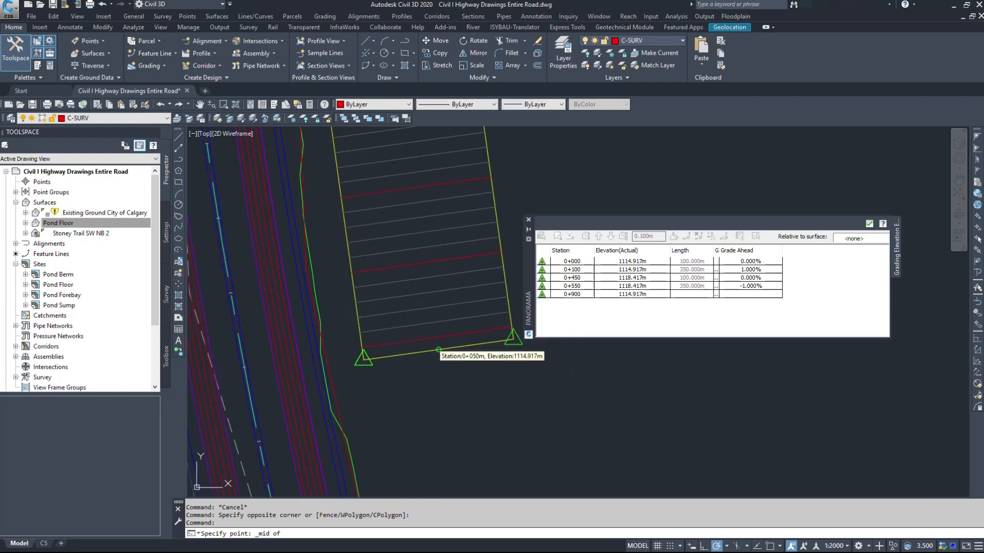
click(448, 348)
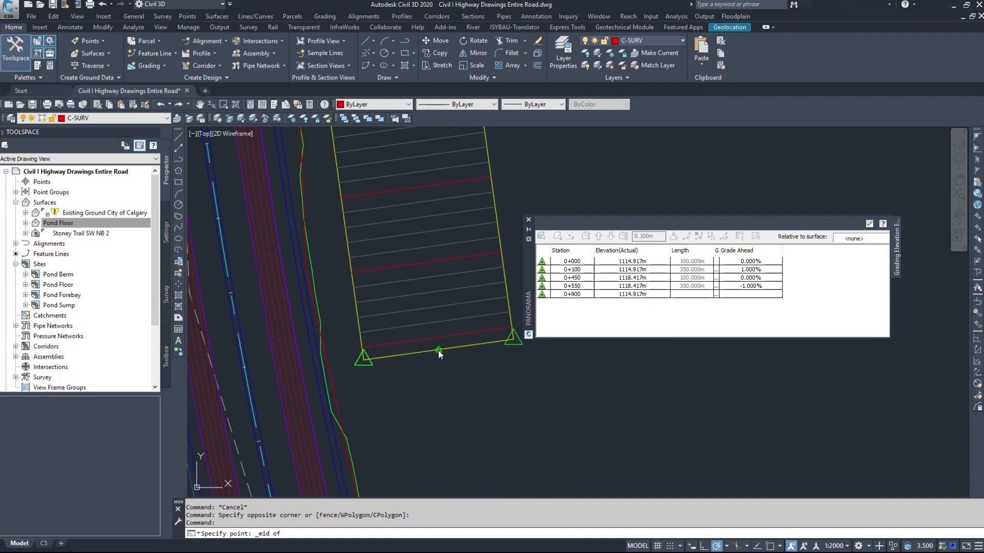
click(449, 295)
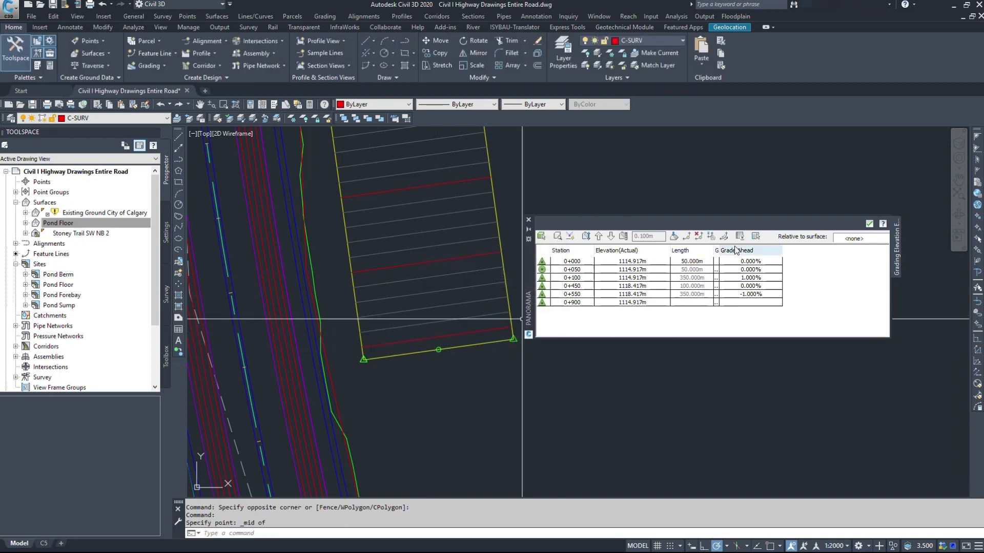
Step: Insert an elevation point at the midpoint of the pond's upper short side, station 0+500, keeping the proposed elevation of 1118.417 m
mouse_move(446, 205)
middle_down()
mouse_move(444, 428)
mouse_move(451, 323)
middle_up()
shift+right_click(452, 319)
click(480, 149)
scroll(425, 332, up, 5)
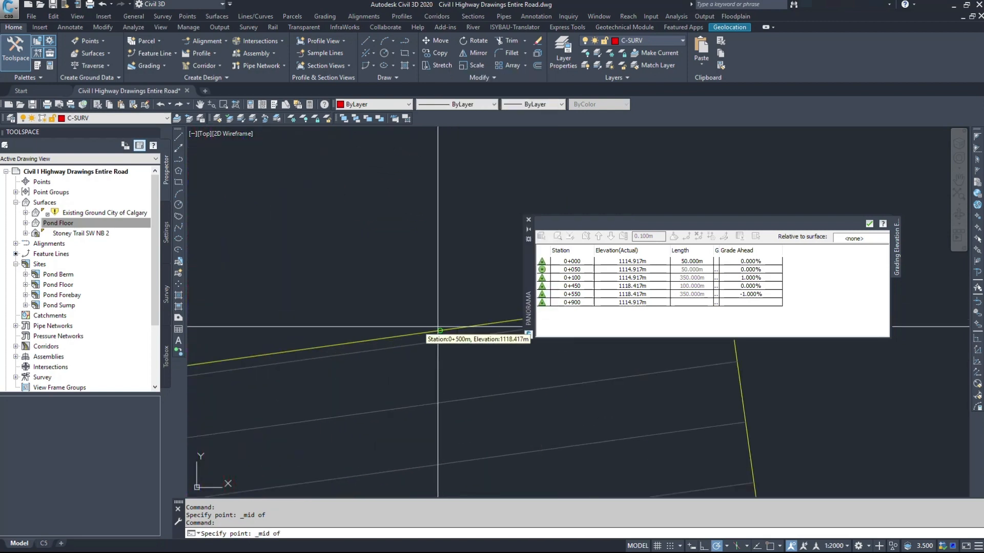
click(425, 332)
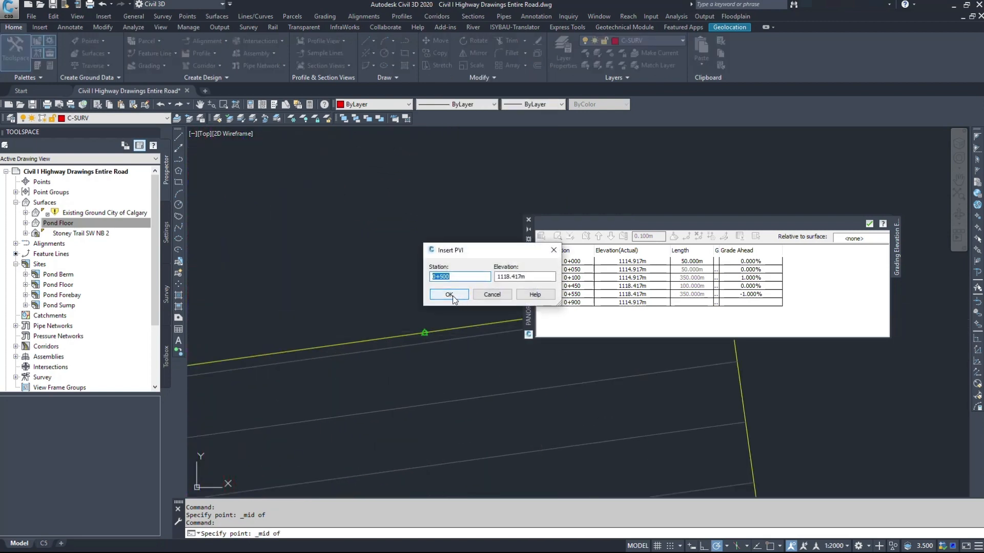
click(449, 294)
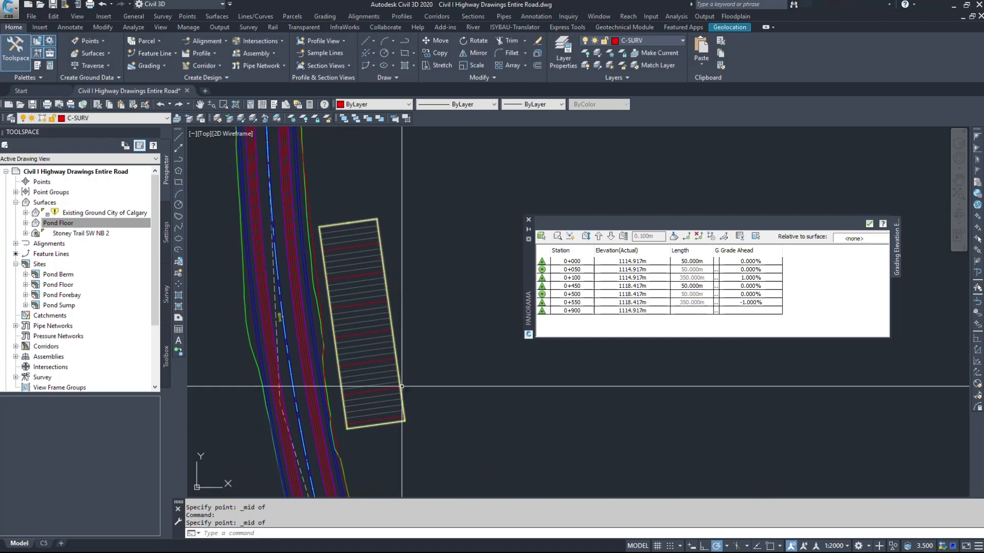
Step: Insert an elevation point at the midpoint of the pond's long side away from the road, station 0+275, keeping the proposed elevation of 1116.667 m
click(685, 237)
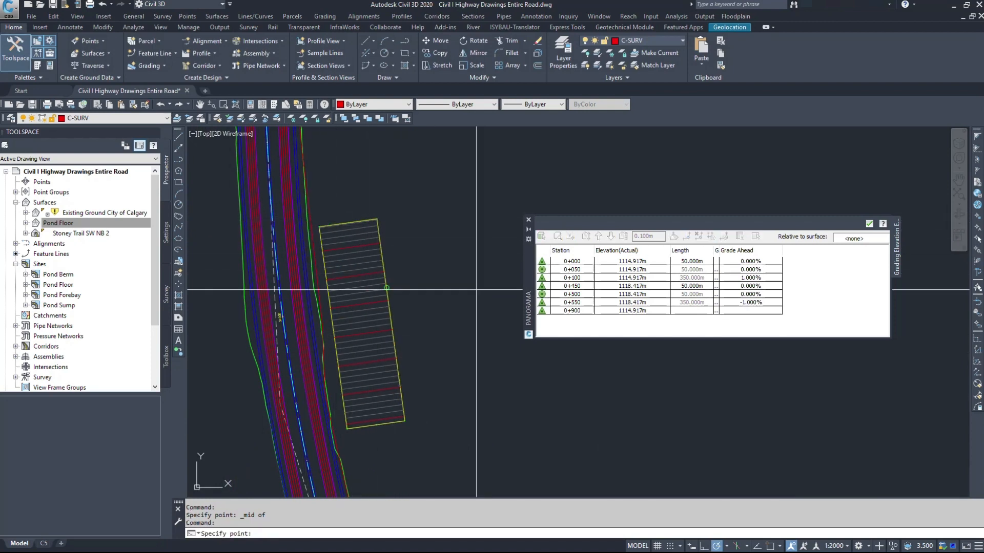
shift+right_click(396, 352)
click(362, 184)
shift+right_click(397, 316)
click(425, 154)
scroll(405, 307, up, 5)
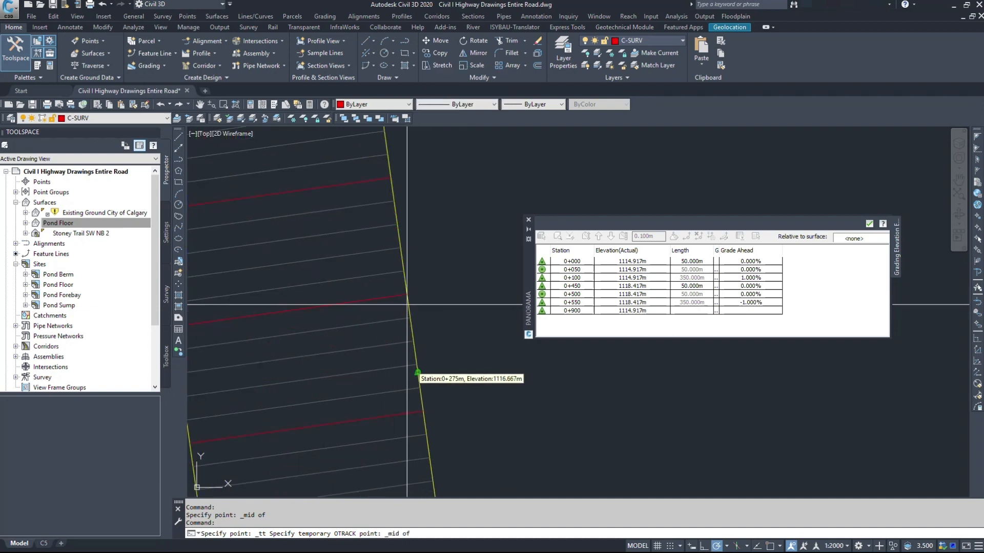
click(418, 372)
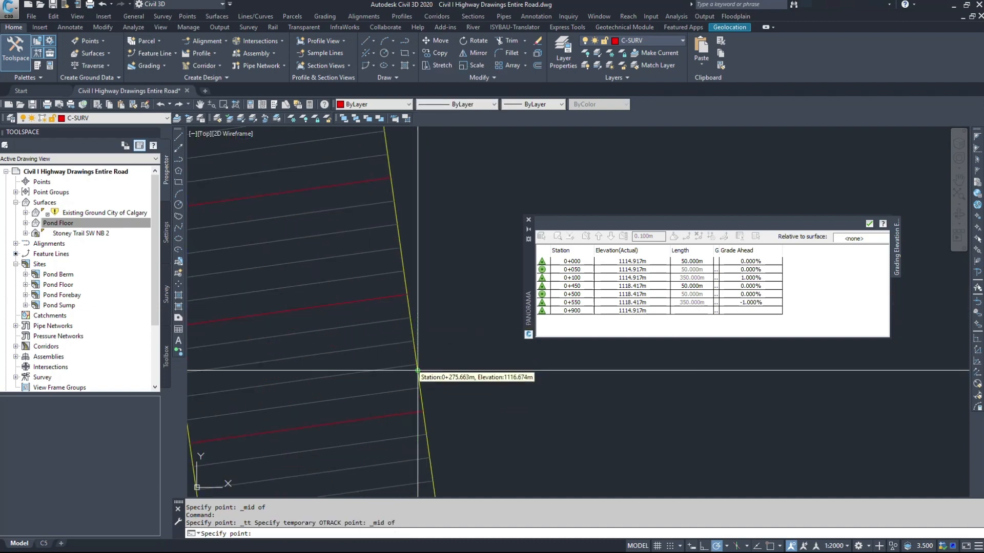
click(417, 370)
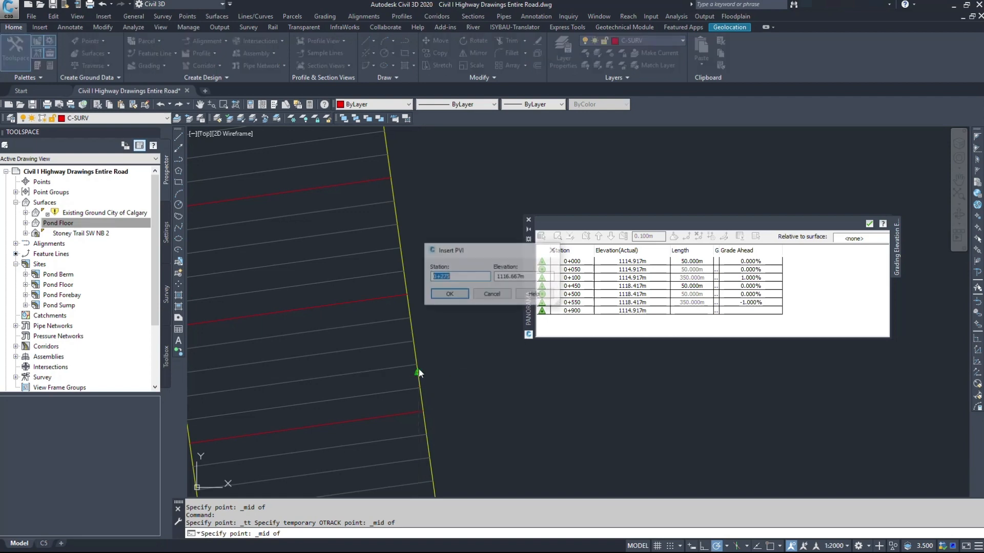
click(444, 295)
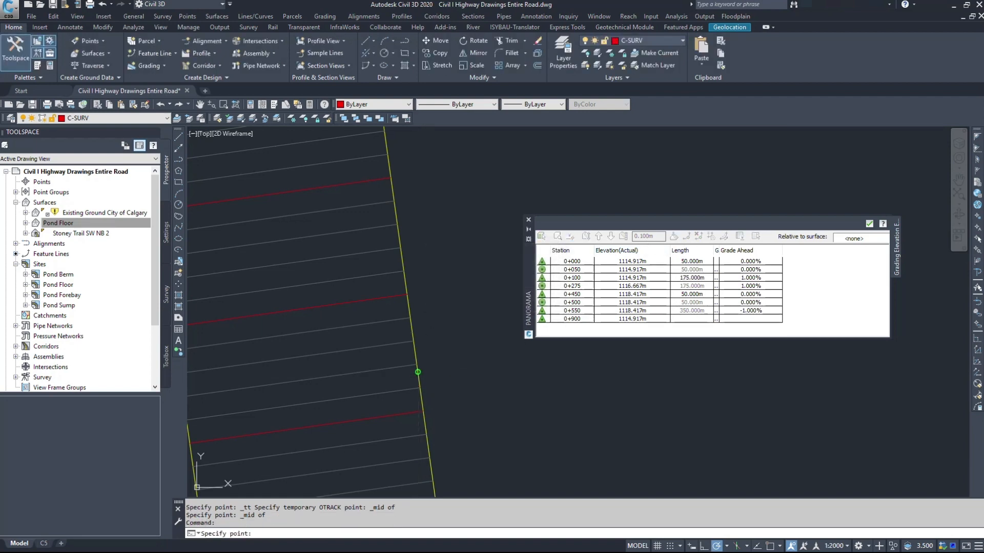
Step: Insert an elevation point midway between station 0+275 and the upper corner, at station 0+362.500 with the proposed elevation of 1117.542 m
shift+right_click(436, 259)
click(464, 344)
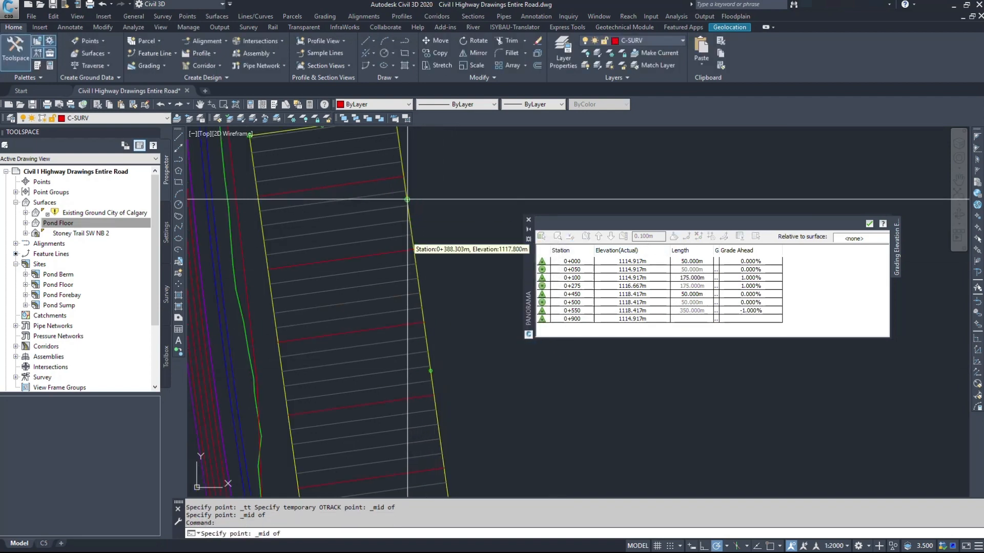
click(413, 244)
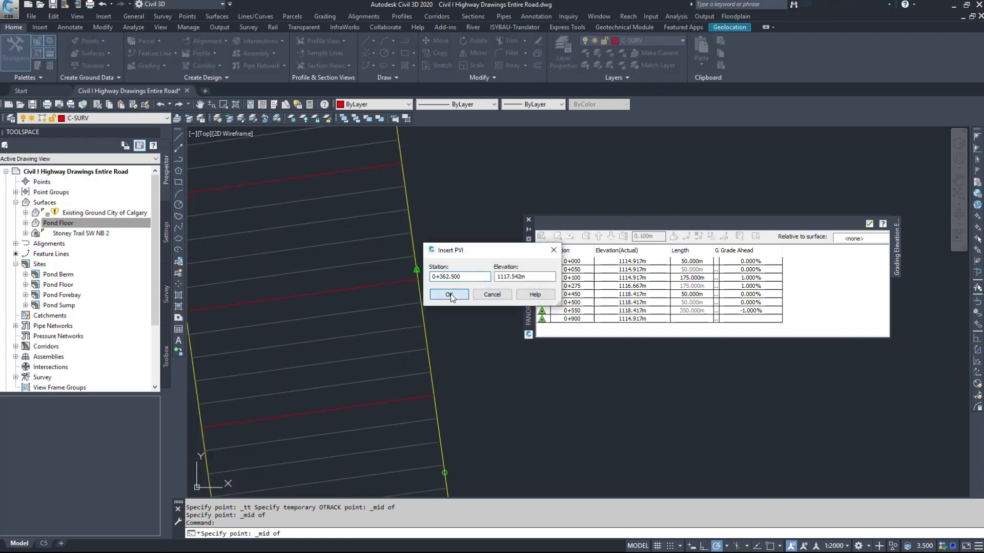
Step: Insert elevation points on the pond floor feature line at stations 0+362.500 and 0+187.500, snapping the latter to the segment midpoint
click(449, 295)
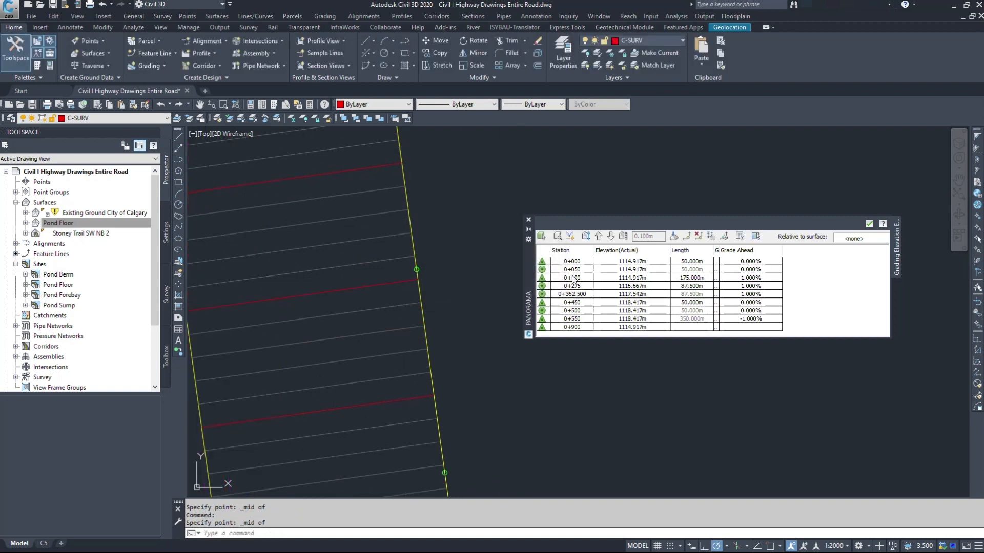
scroll(403, 231, down, 4)
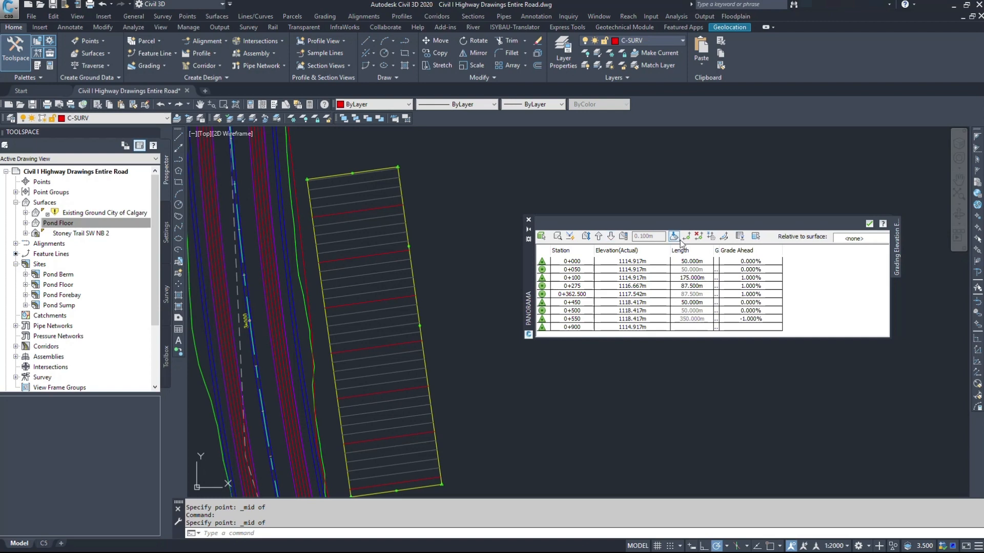
scroll(433, 346, up, 4)
shift+right_click(431, 328)
click(451, 169)
click(415, 325)
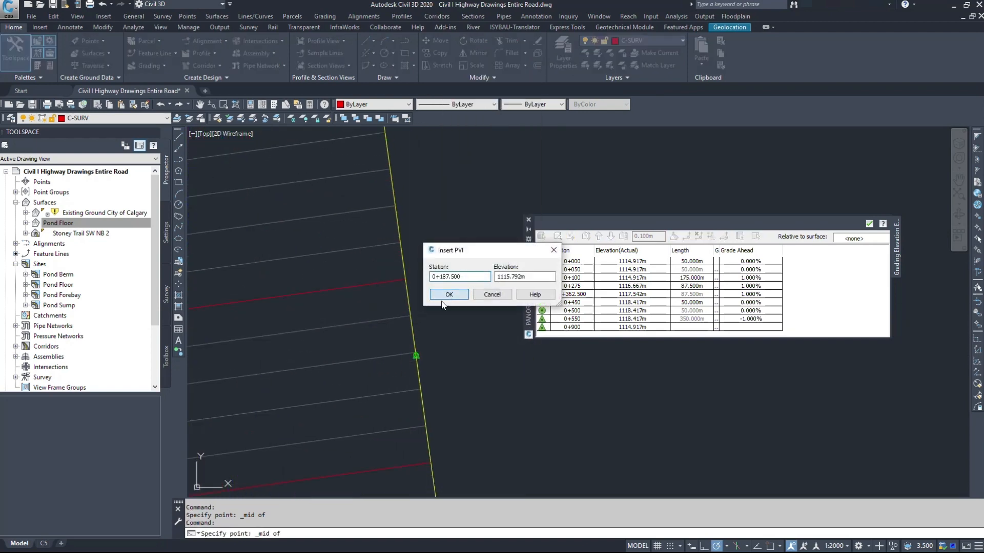
key(Return)
Step: Insert an elevation point at the midpoint of the pond floor's long side nearest the road, at station 0+725
scroll(470, 306, down, 3)
shift+right_click(399, 333)
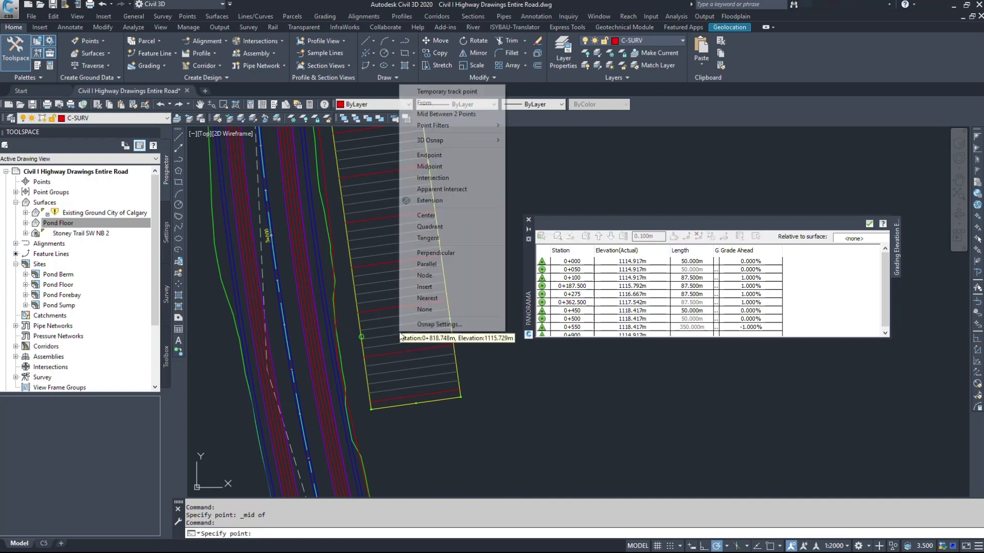
click(425, 165)
scroll(362, 236, up, 5)
click(312, 271)
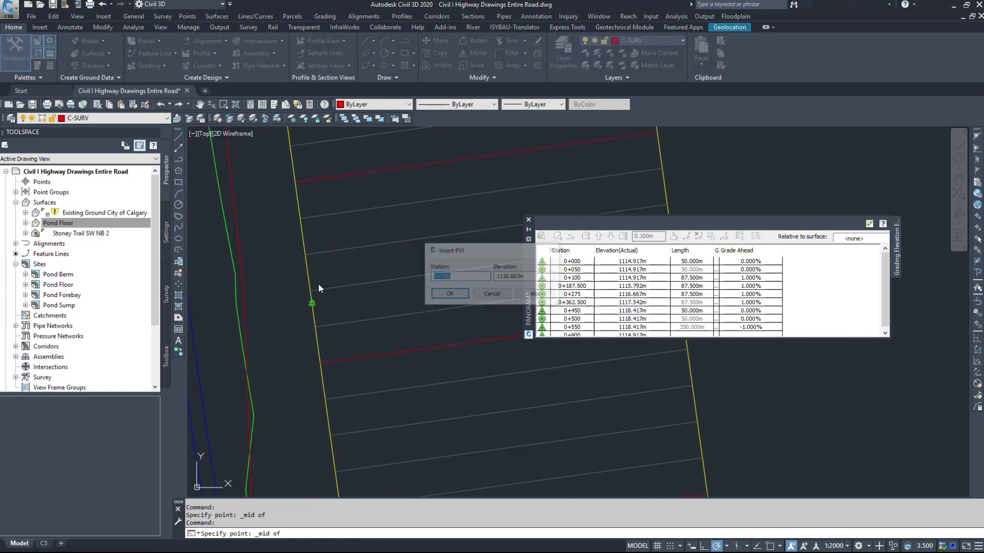
key(Return)
Step: Insert an elevation point at station 0+637.500, midway between stations 0+550 and 0+725 on the pond floor line
click(686, 237)
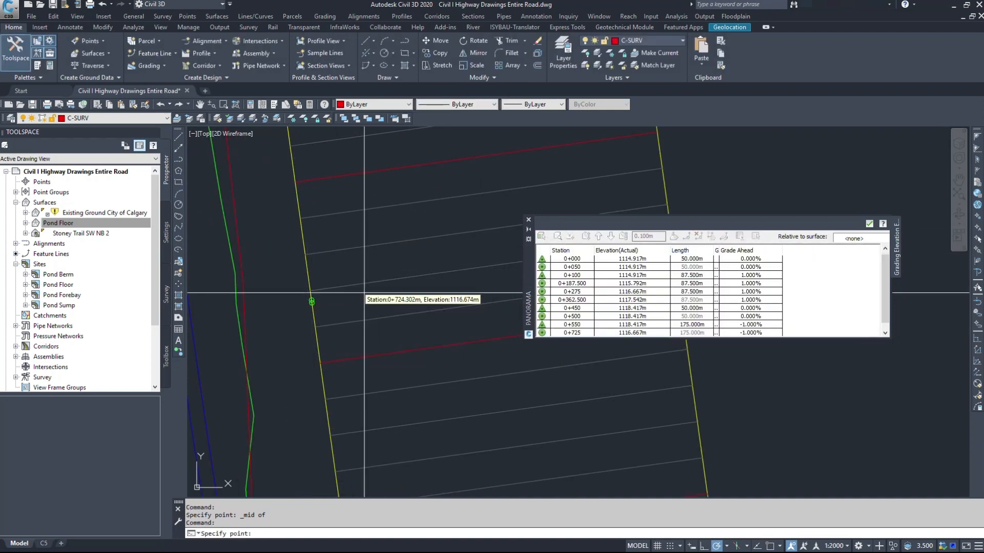
shift+right_click(378, 250)
click(399, 333)
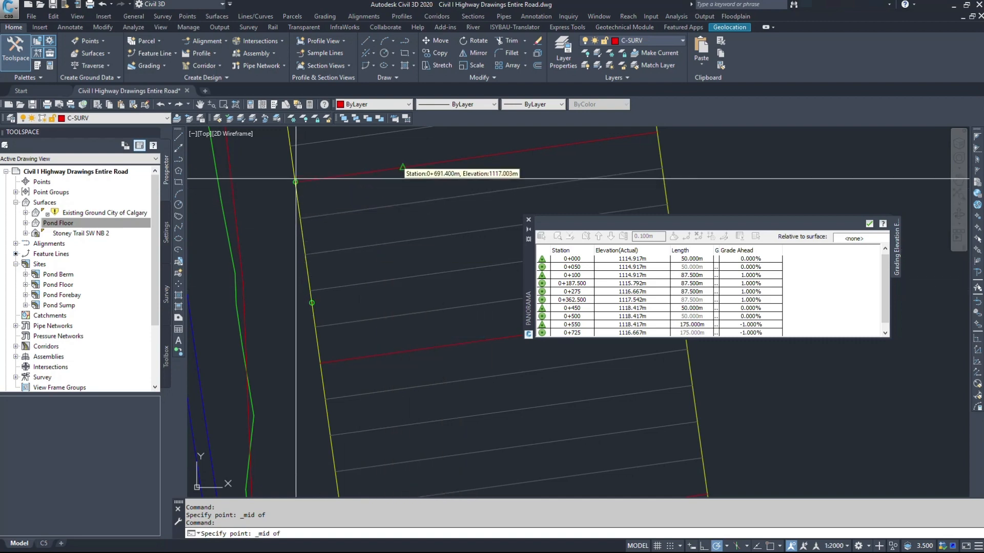
click(293, 163)
key(Return)
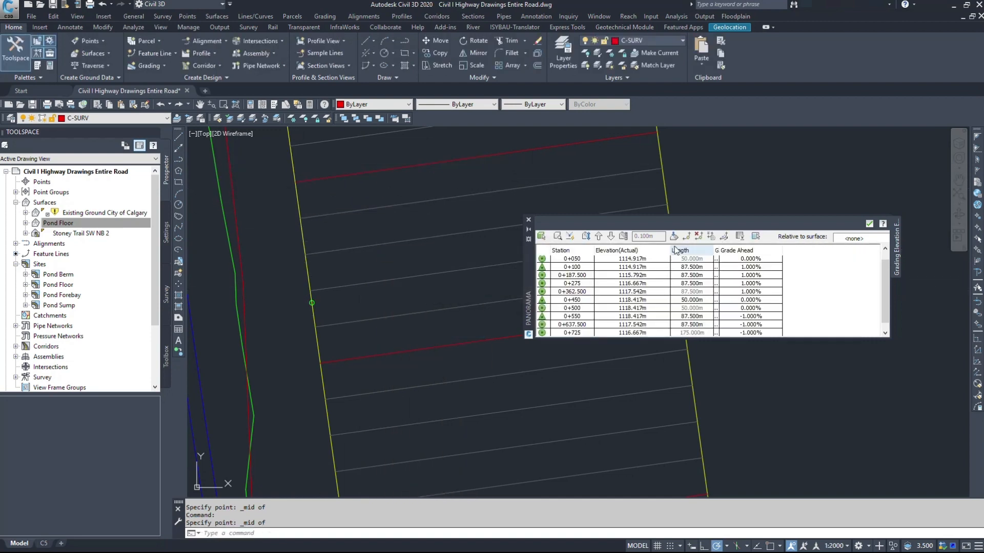
click(685, 236)
scroll(359, 215, down, 3)
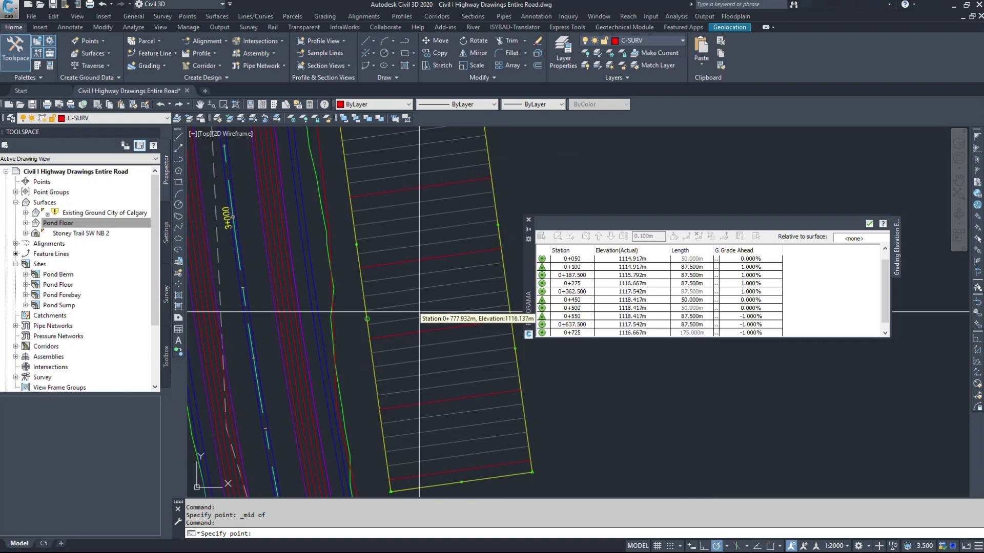
click(404, 336)
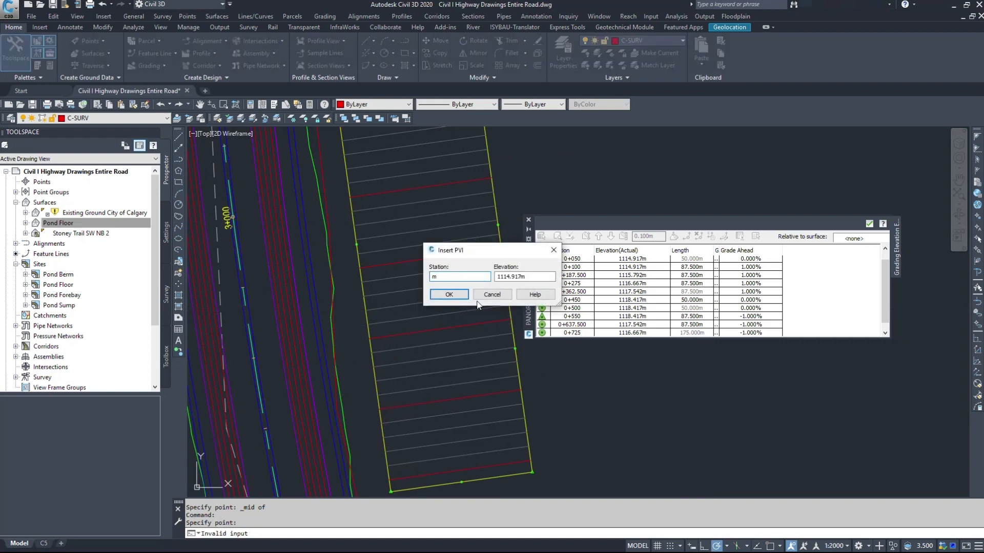
click(477, 299)
Step: Insert an elevation point at station 0+812.500, midway between stations 0+725 and 0+900 on the pond floor line
shift+right_click(413, 342)
click(436, 177)
scroll(368, 364, up, 2)
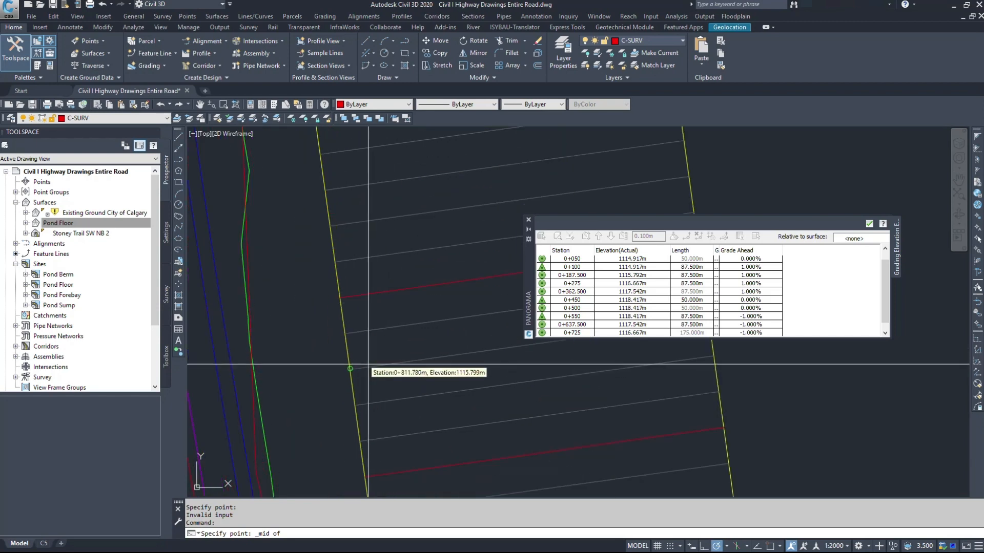
click(353, 372)
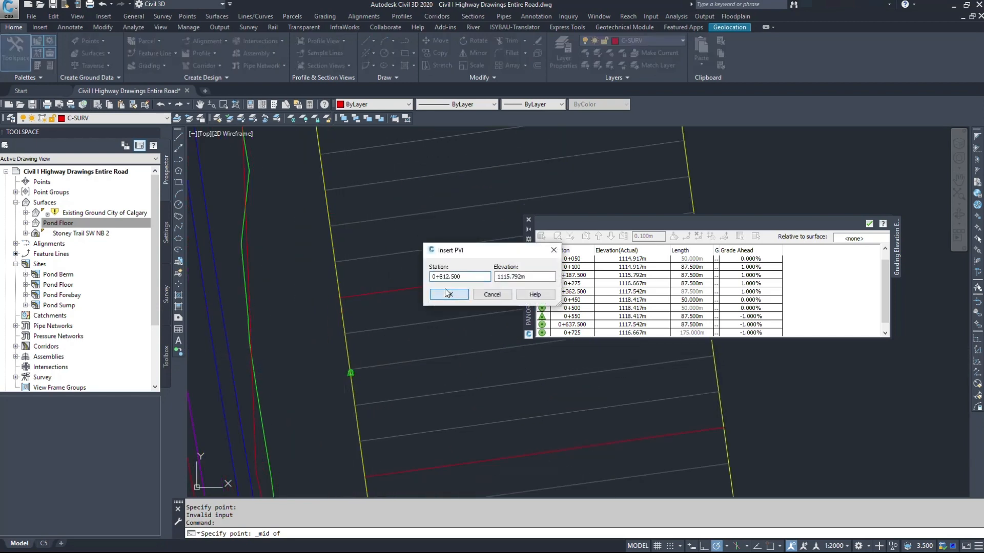
click(446, 294)
scroll(380, 299, down, 5)
scroll(379, 298, up, 2)
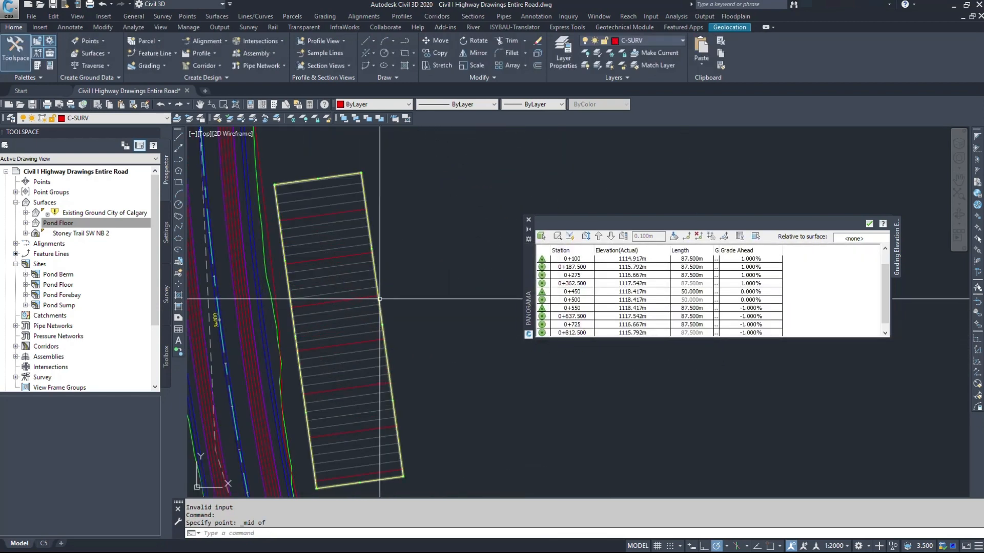
Step: Enlarge the elevation table to fit every station, and locate stations 0+000 and 0+050 on the pond floor line
click(380, 299)
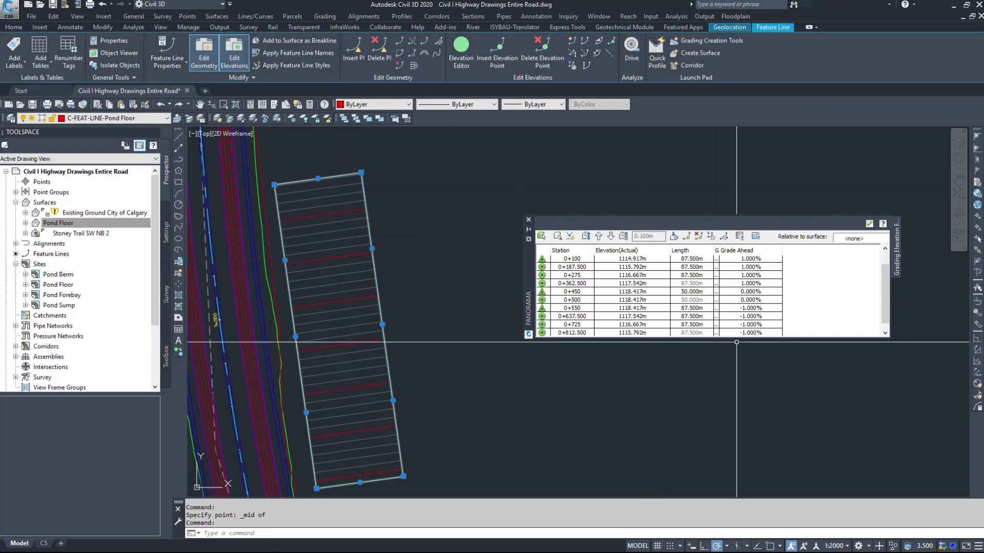
drag(737, 341, 736, 408)
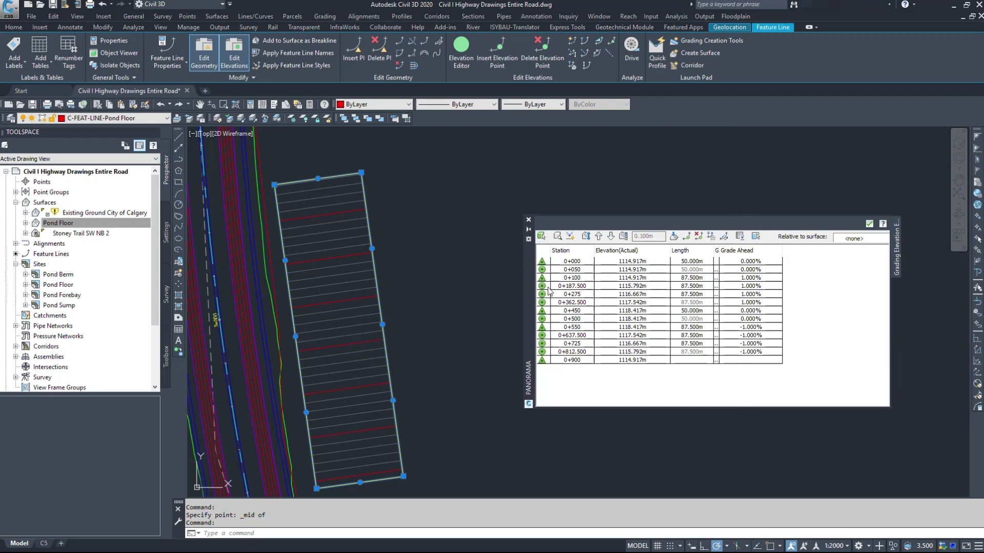
click(544, 269)
click(543, 263)
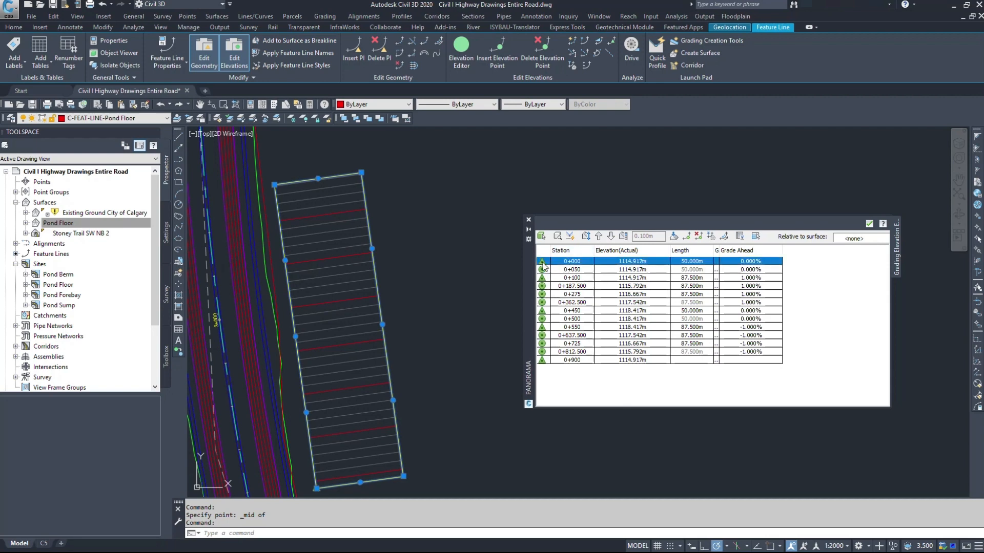
click(540, 271)
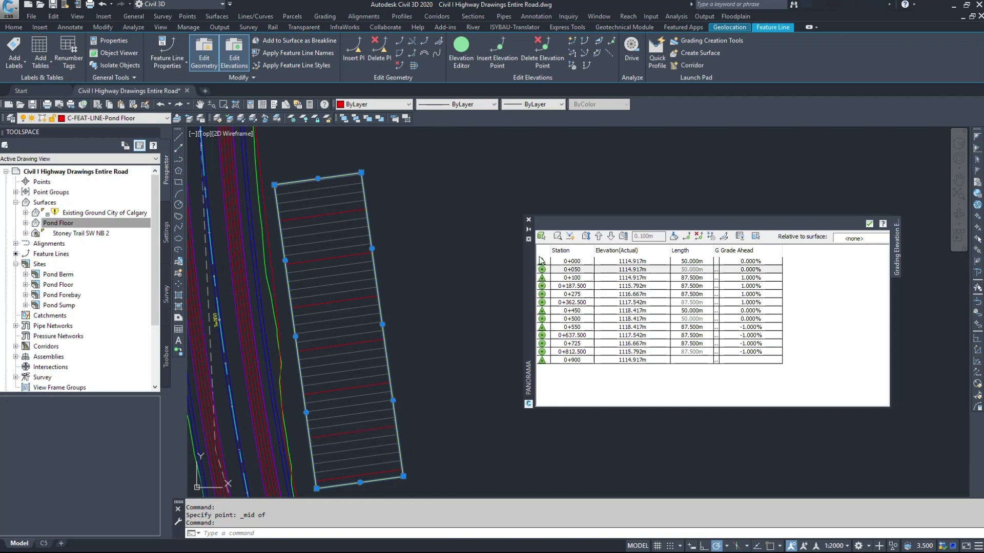
middle_drag(423, 368, 411, 332)
key(Escape)
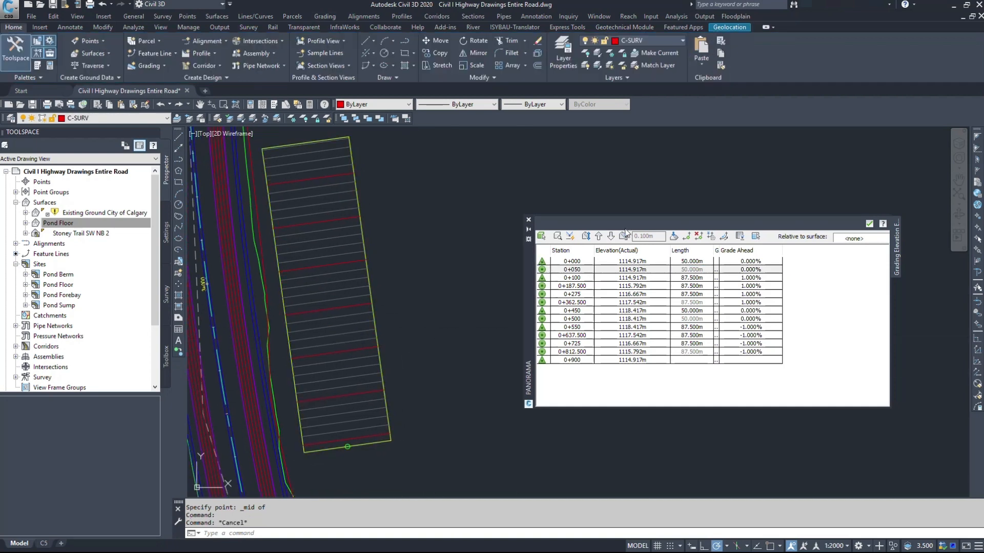
Step: Set the grade ahead of station 0+000 to -2% so the pond floor's short edge falls toward its midpoint
click(540, 262)
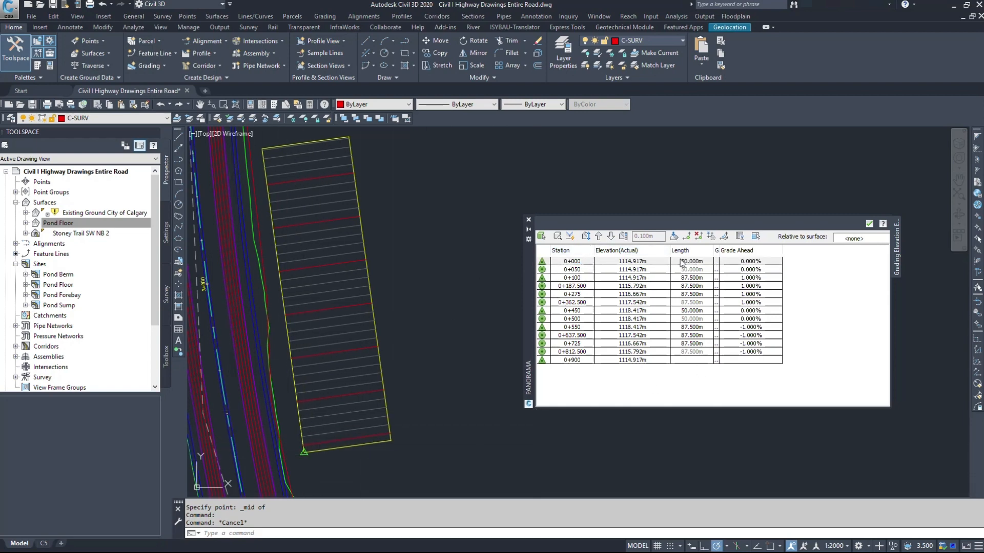
click(539, 270)
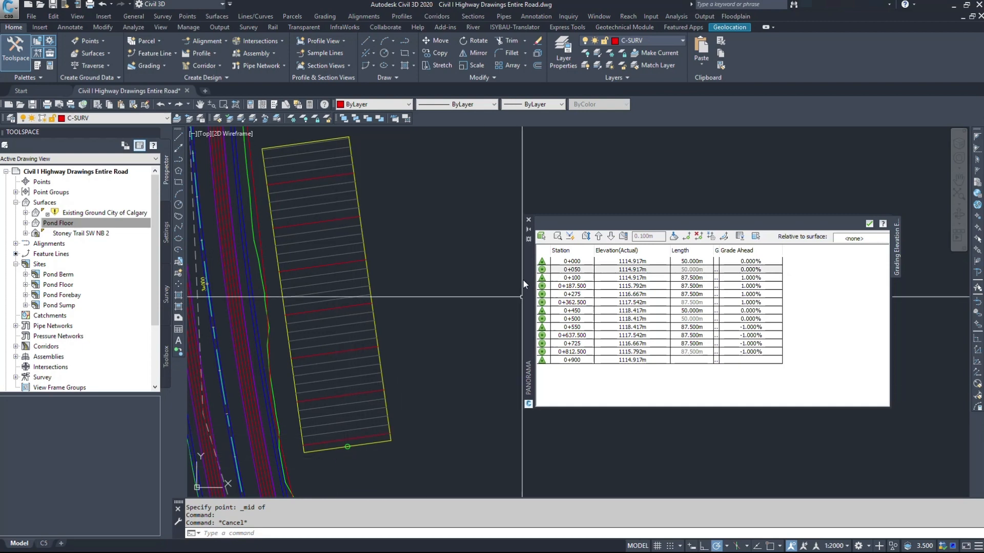
click(544, 262)
click(748, 261)
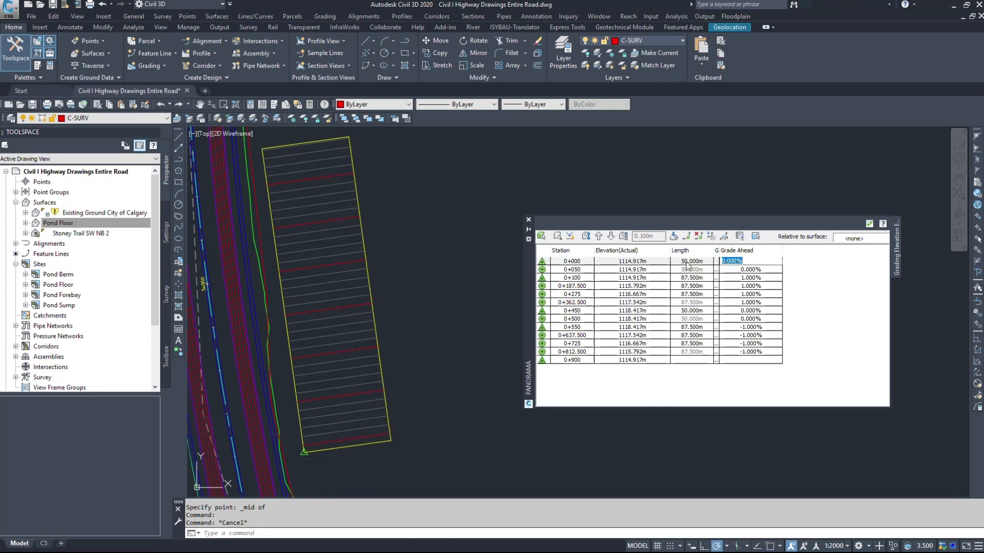
text(-2)
key(Return)
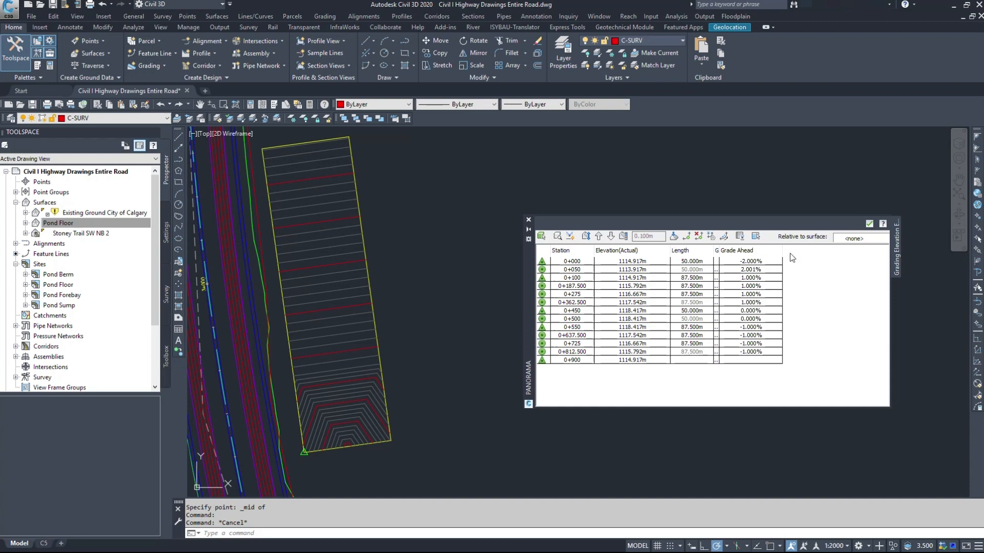
Step: Set the grade ahead of station 0+050 to 2%
click(735, 271)
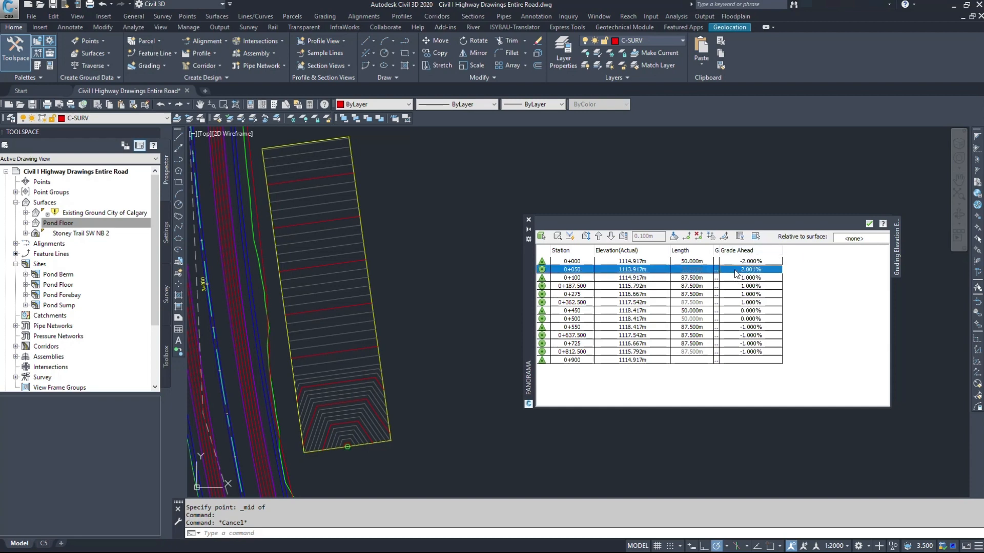
click(740, 270)
text(2)
key(Return)
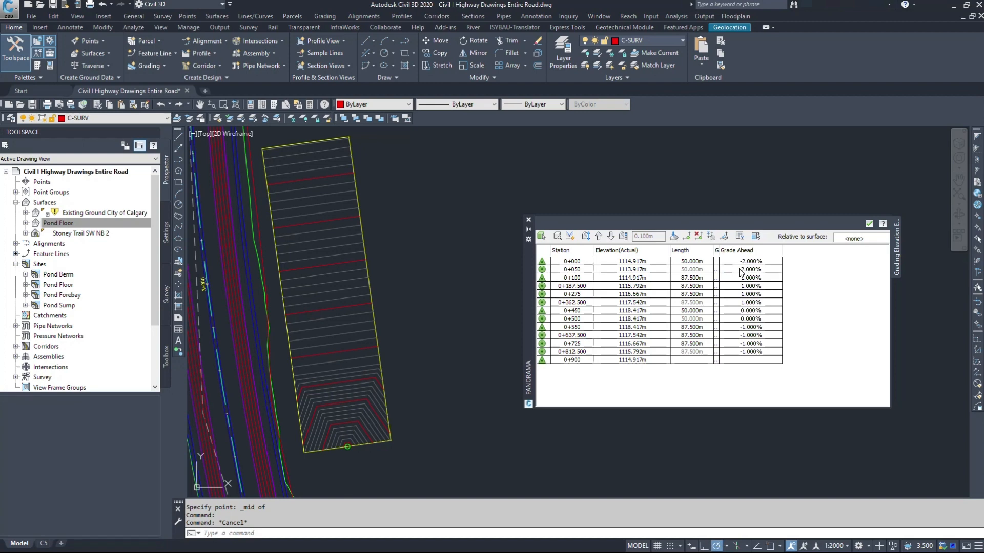
Step: Set the grade ahead of station 0+450 to -2% so the opposite short edge falls toward station 0+500
click(743, 278)
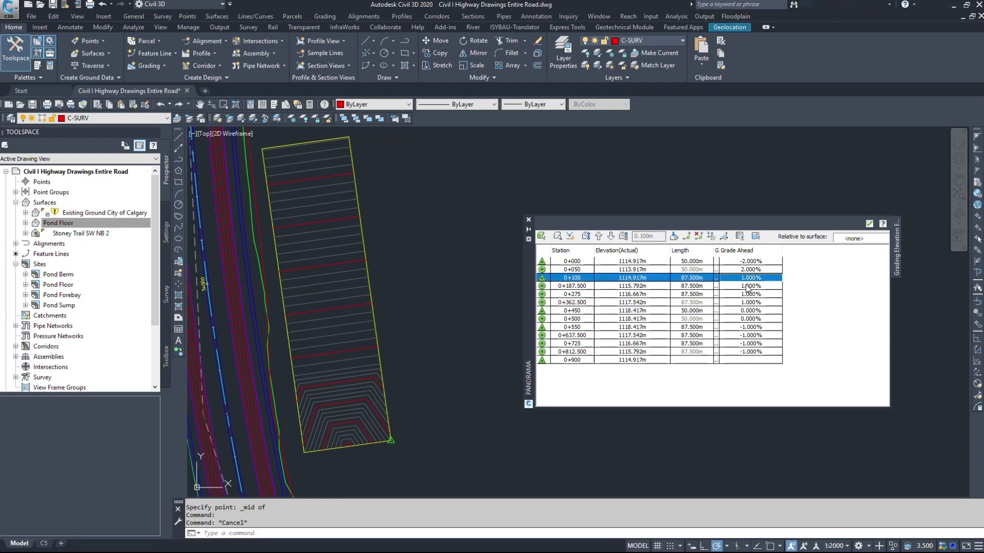
click(749, 286)
click(751, 295)
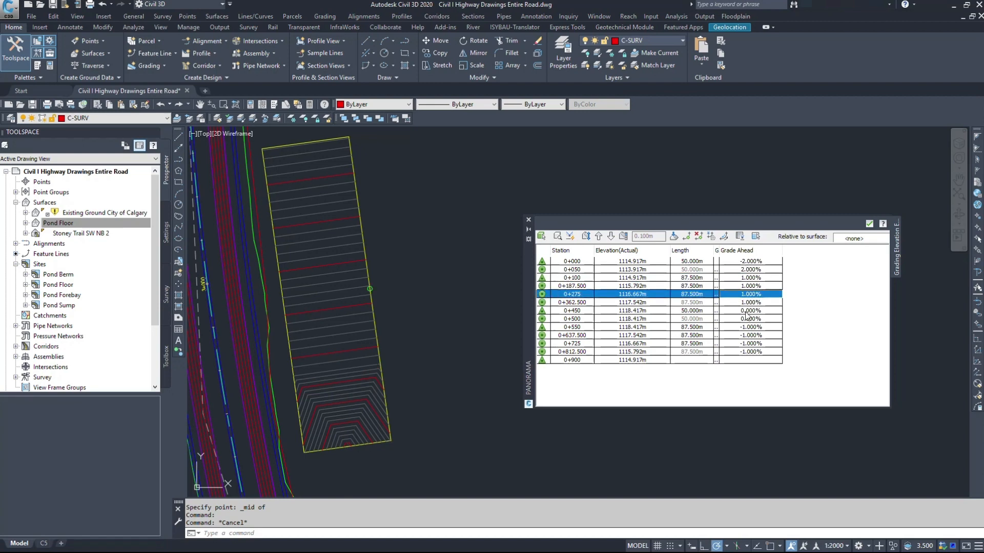
click(749, 304)
click(752, 311)
click(753, 310)
key(Return)
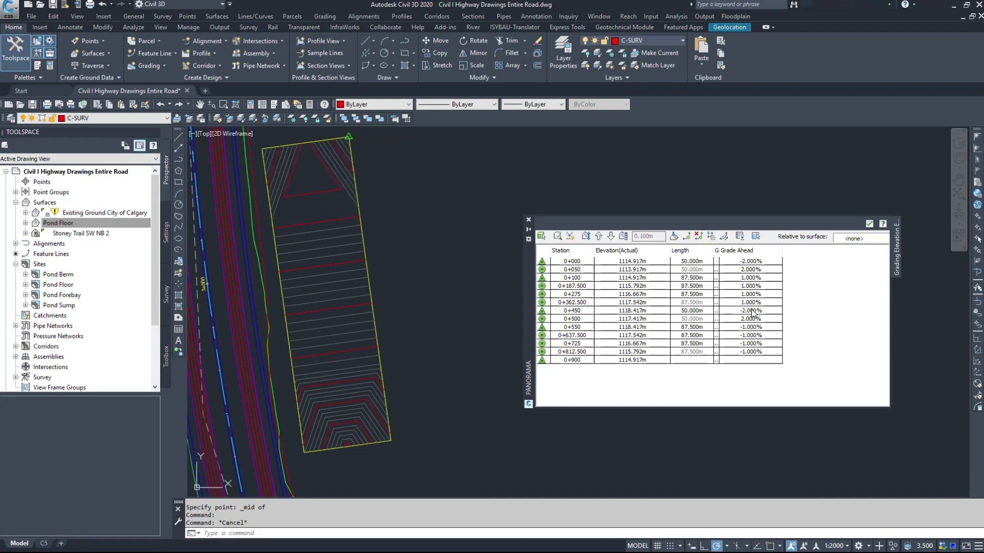
click(750, 319)
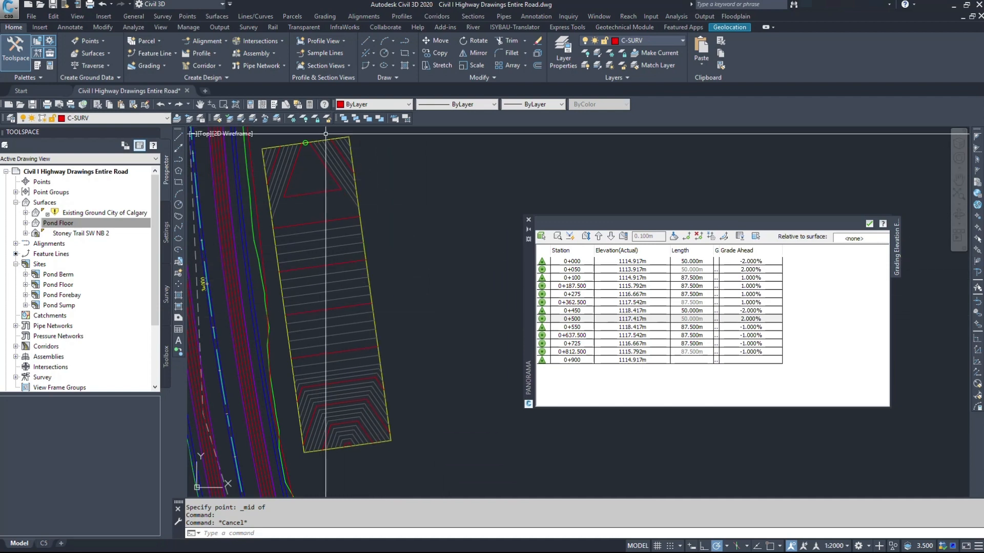
mouse_move(333, 176)
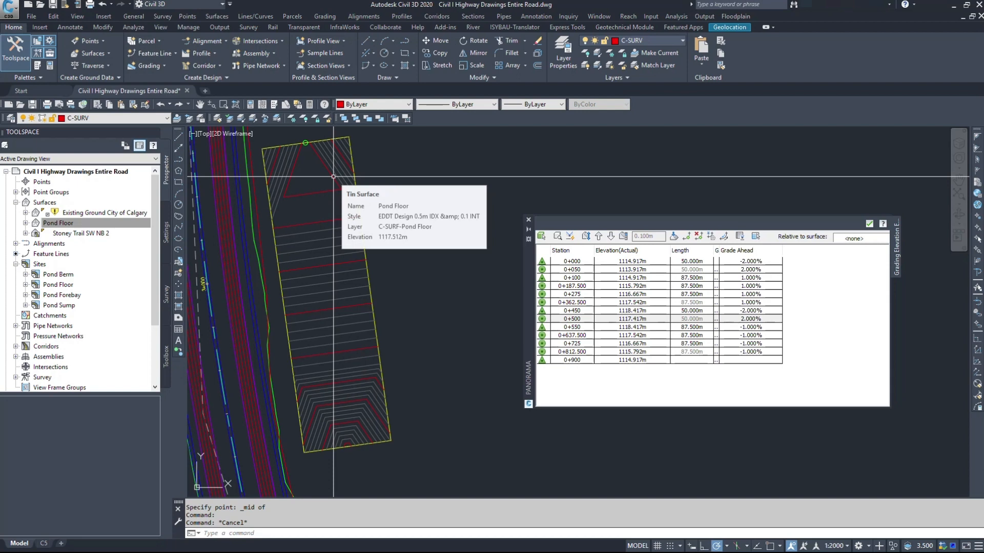
text(p)
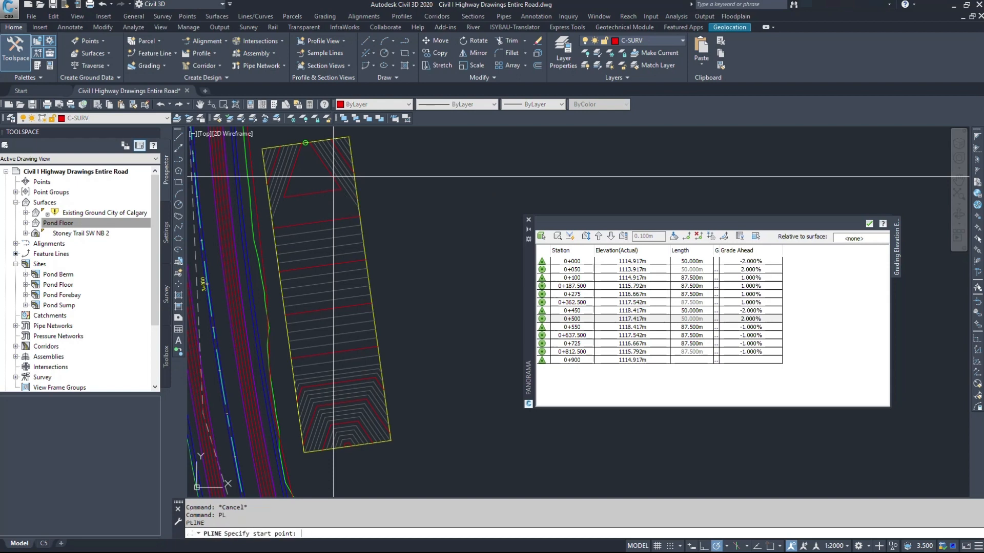
key(Escape)
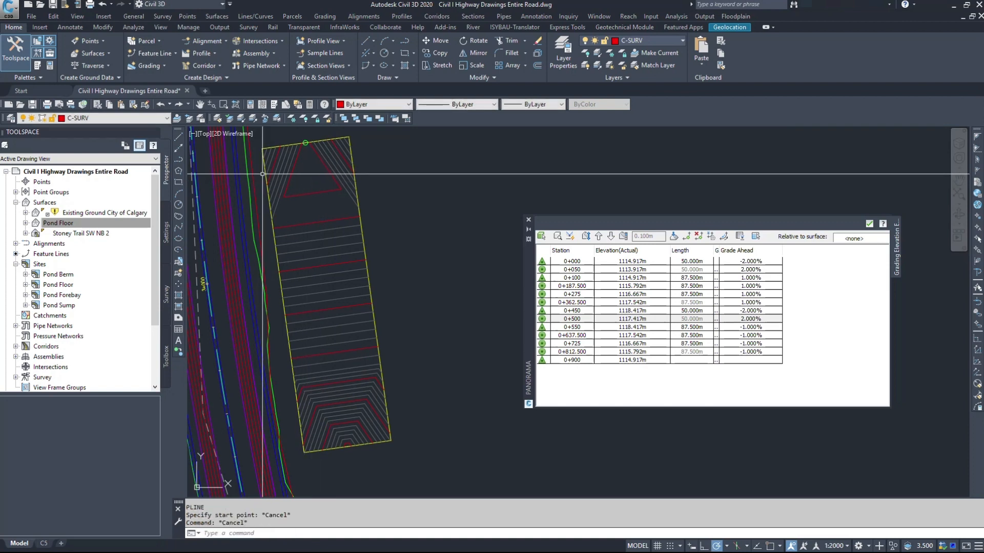
Step: Draw a 3D polyline along the middle of the pond floor, snapped from the point at station 0+500 to the one at 0+050
text(3dpo)
key(Return)
scroll(259, 164, up, 6)
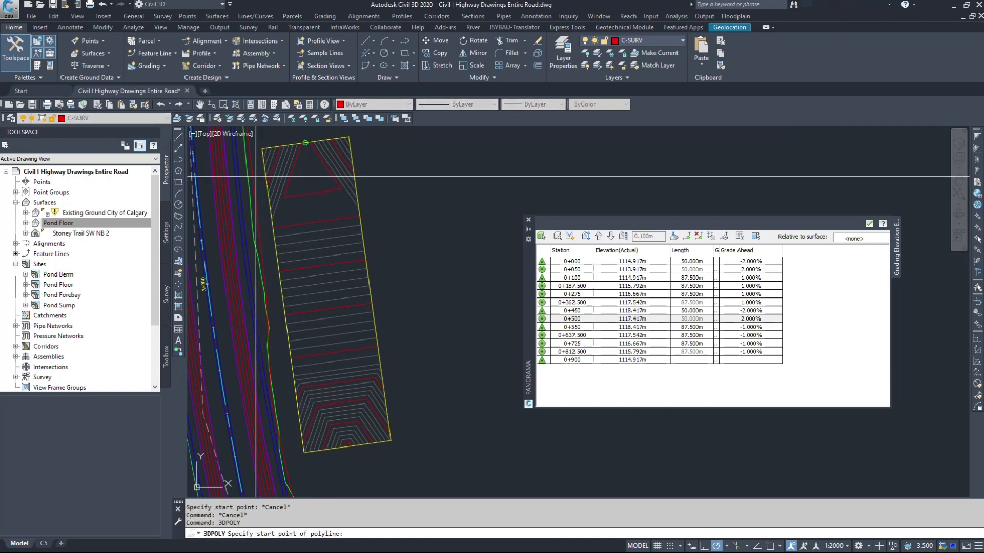
shift+right_click(280, 154)
click(307, 224)
scroll(319, 225, up, 3)
click(319, 225)
scroll(318, 220, down, 5)
scroll(357, 402, up, 5)
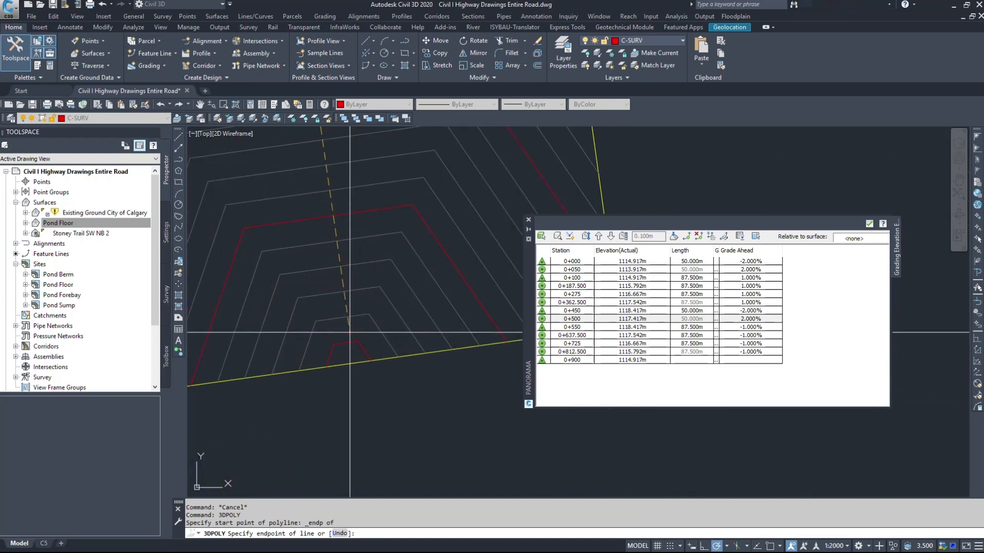
shift+right_click(358, 384)
click(390, 224)
click(360, 376)
key(Escape)
scroll(395, 284, down, 5)
Step: Convert the middle 3D polyline into a feature line in the Pond Floor site with style EDDT Feature Line Yellow (Black)
click(394, 284)
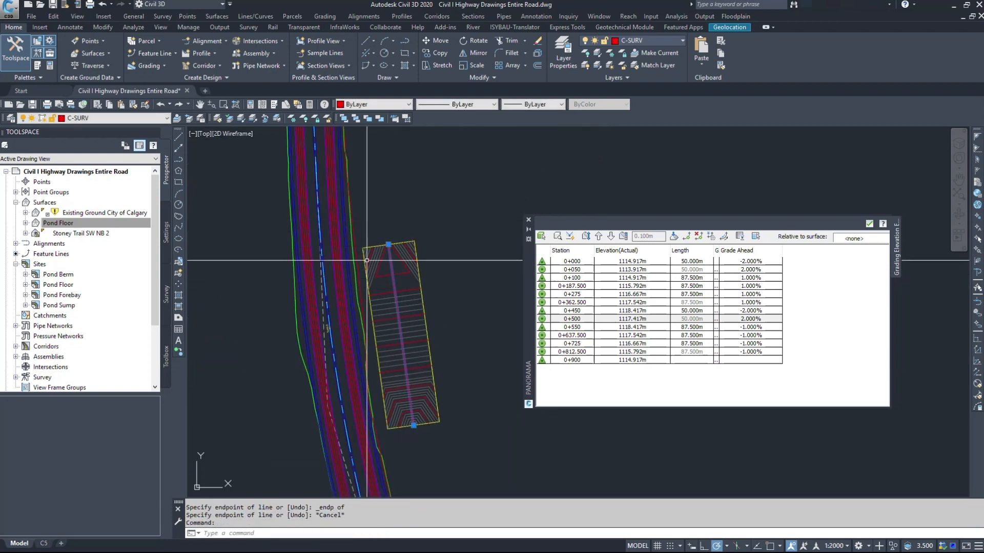
click(325, 16)
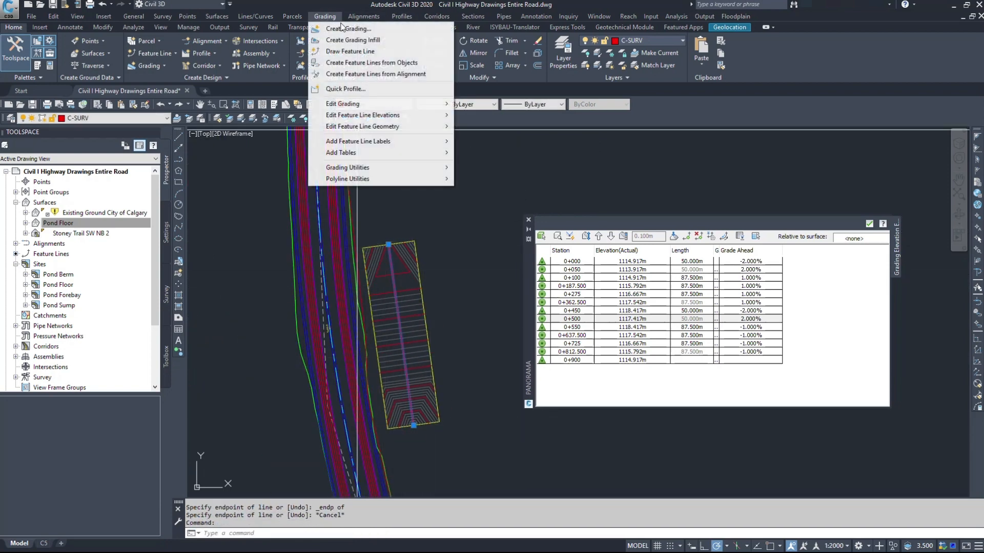
click(363, 60)
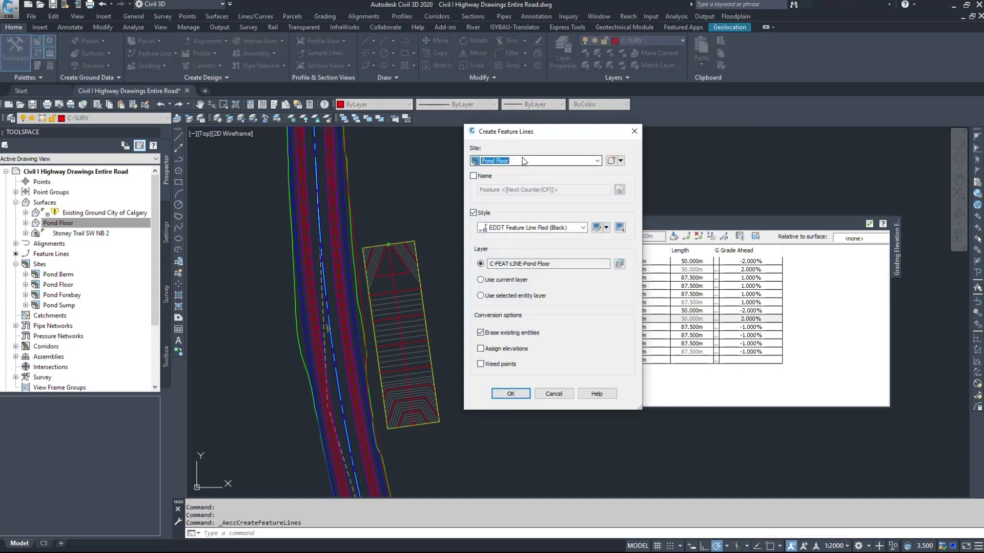
click(522, 225)
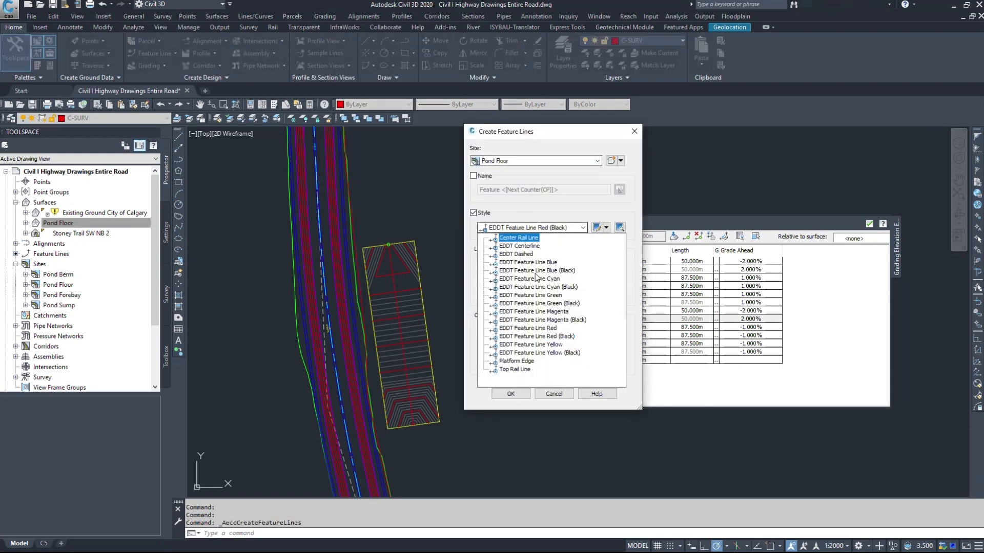
click(550, 353)
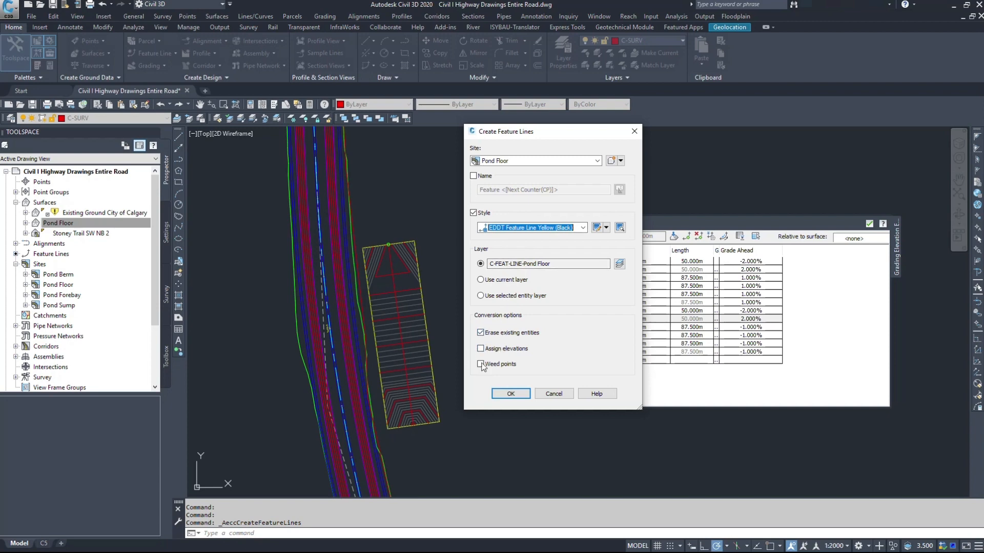
click(511, 394)
Step: Add the middle feature line to the Pond Floor surface as a Standard breakline
click(395, 252)
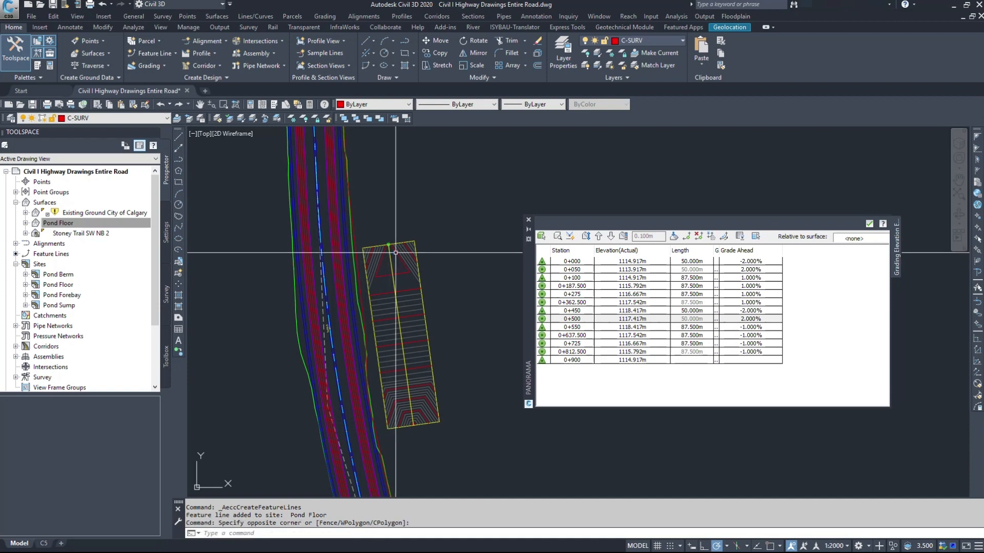
click(414, 251)
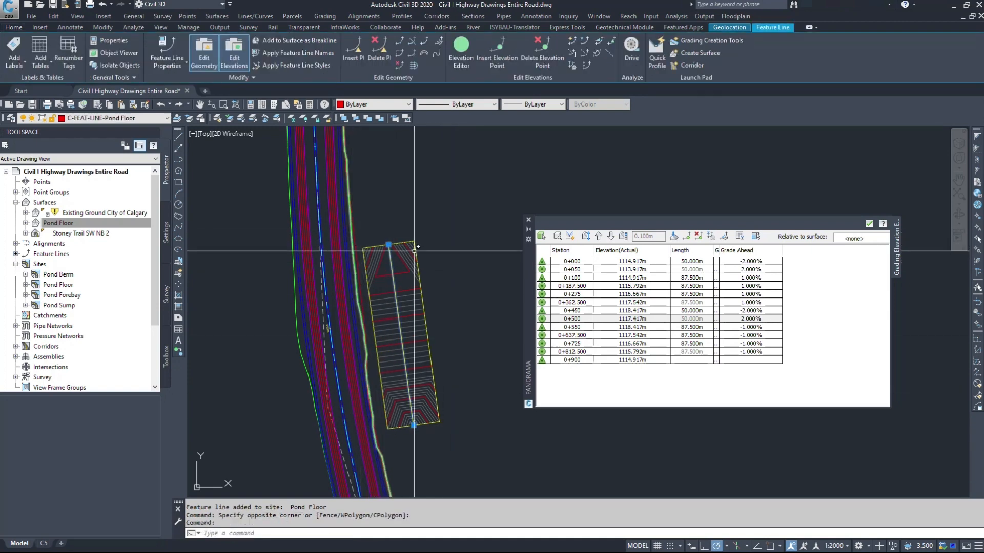
right_click(389, 264)
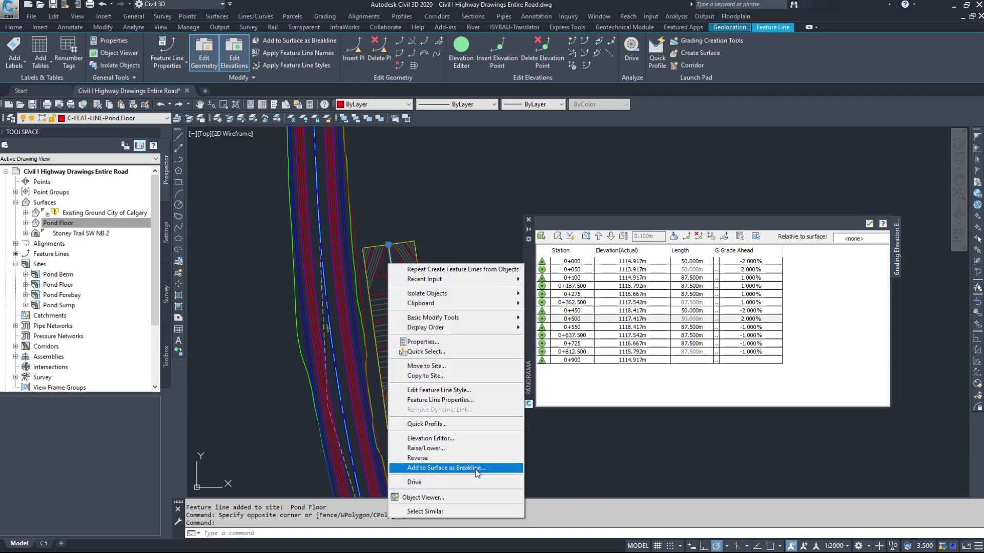
click(476, 472)
click(461, 276)
click(465, 284)
click(476, 302)
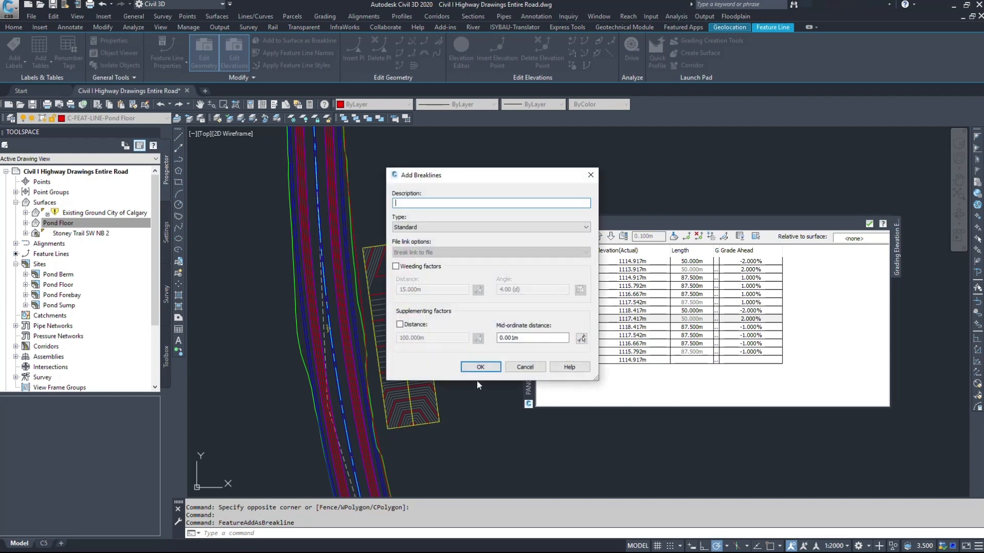
click(481, 368)
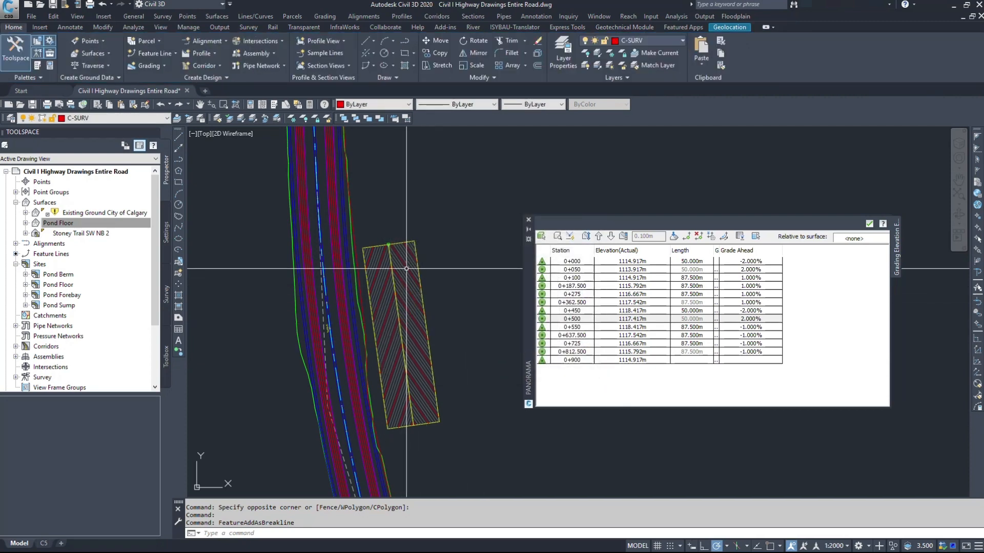
Step: Inspect the Pond Floor surface in 3D in the Object Viewer, orbiting to check the fall towards the middle
middle_drag(425, 374, 395, 327)
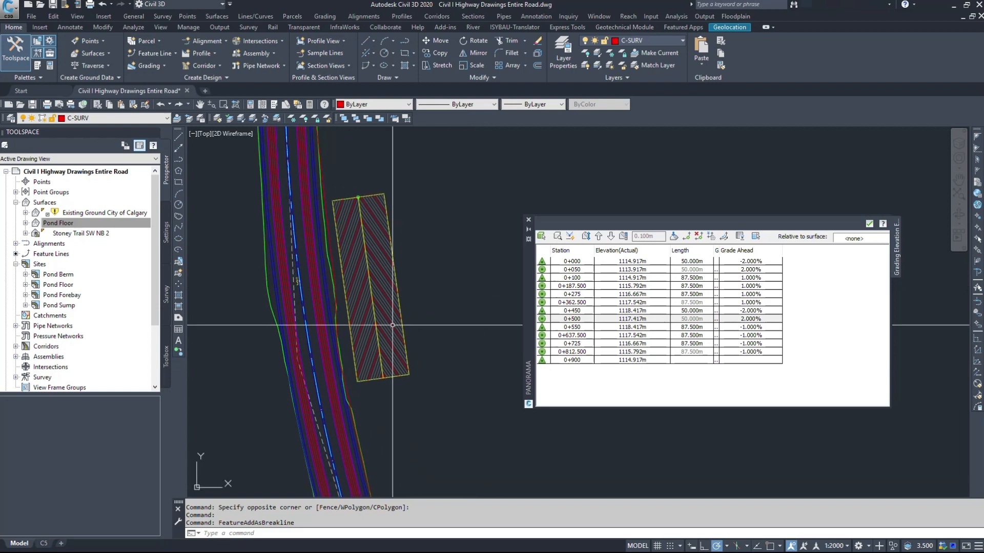
key(Escape)
click(381, 298)
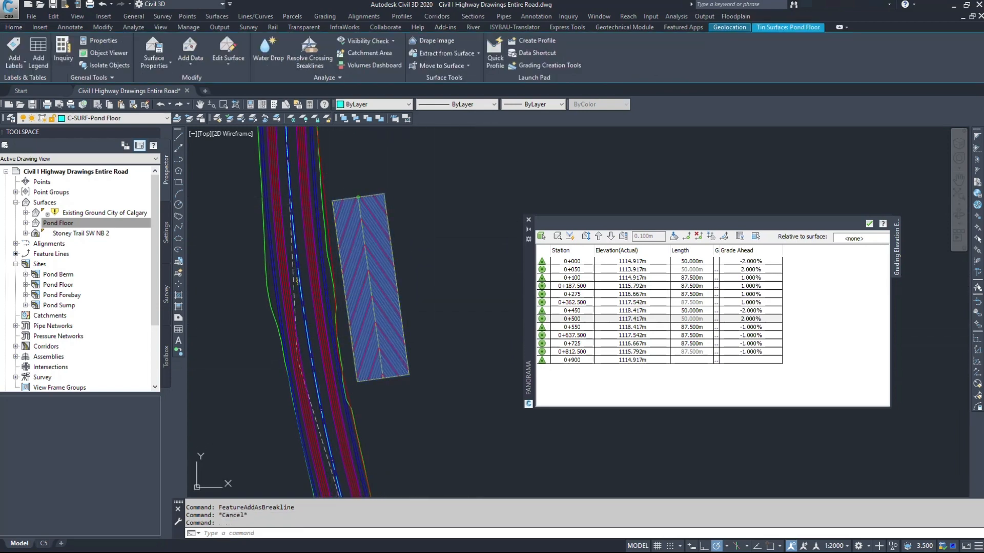
right_click(383, 297)
click(421, 440)
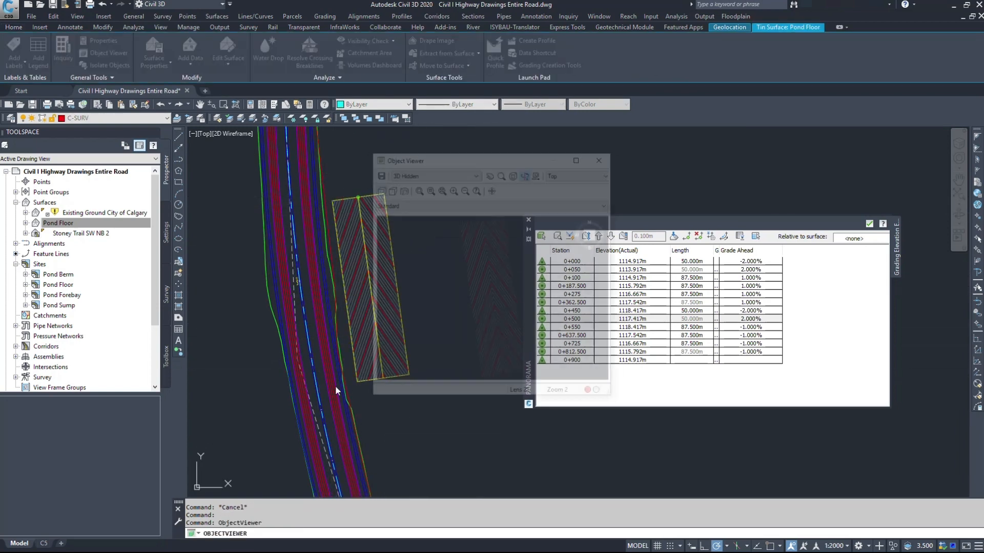
click(581, 158)
drag(461, 386, 468, 145)
drag(518, 320, 479, 337)
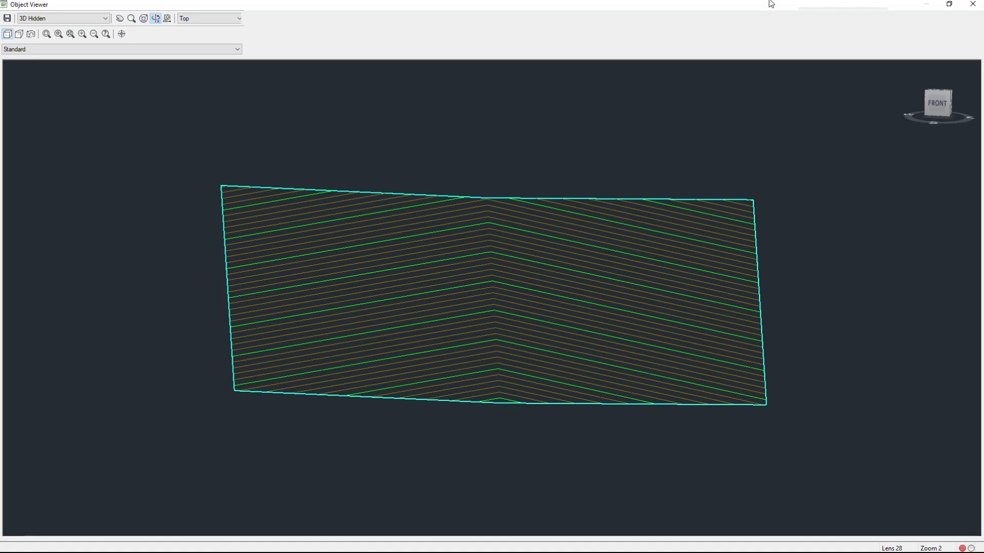
click(970, 8)
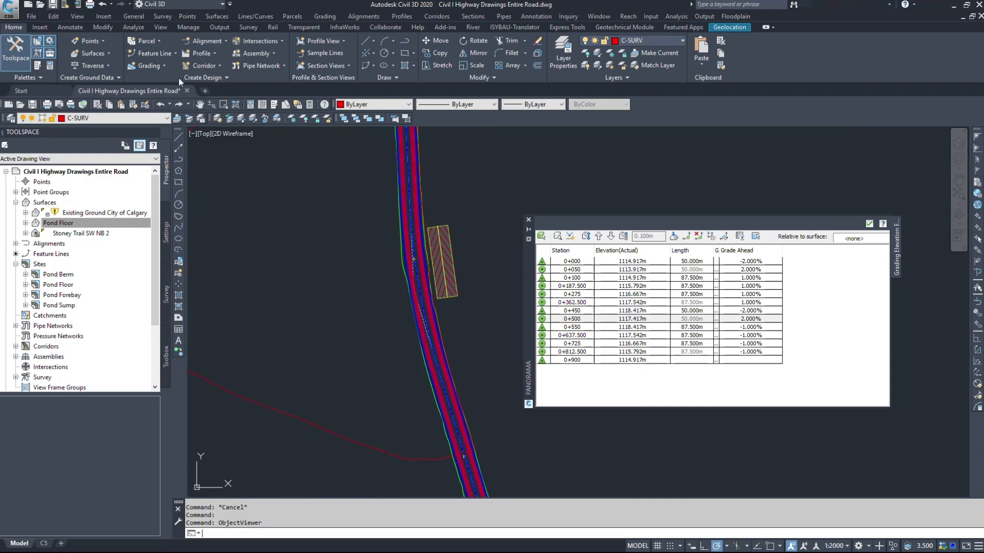
Step: Save the drawing and close the grading elevation editor
key(ctrl+s)
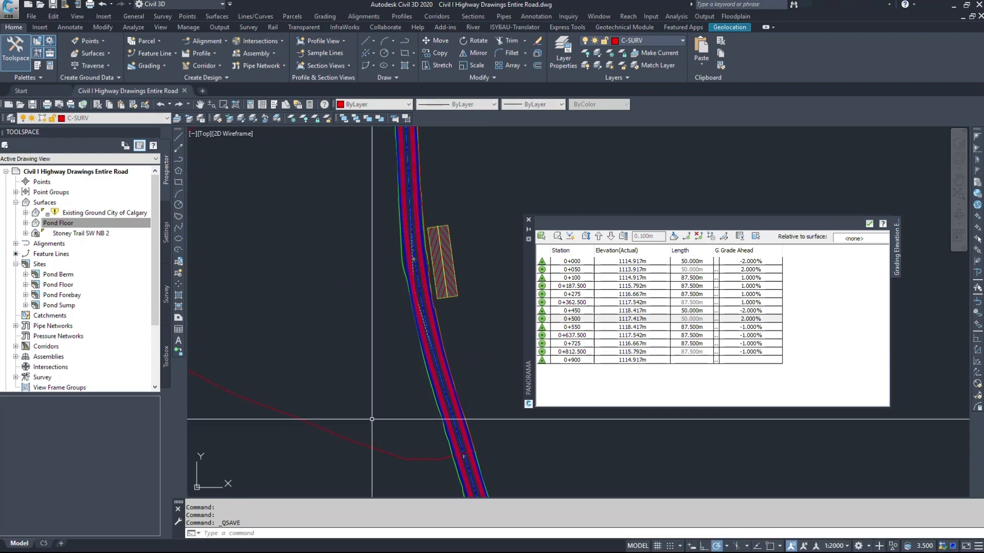
click(869, 224)
middle_drag(385, 341, 394, 317)
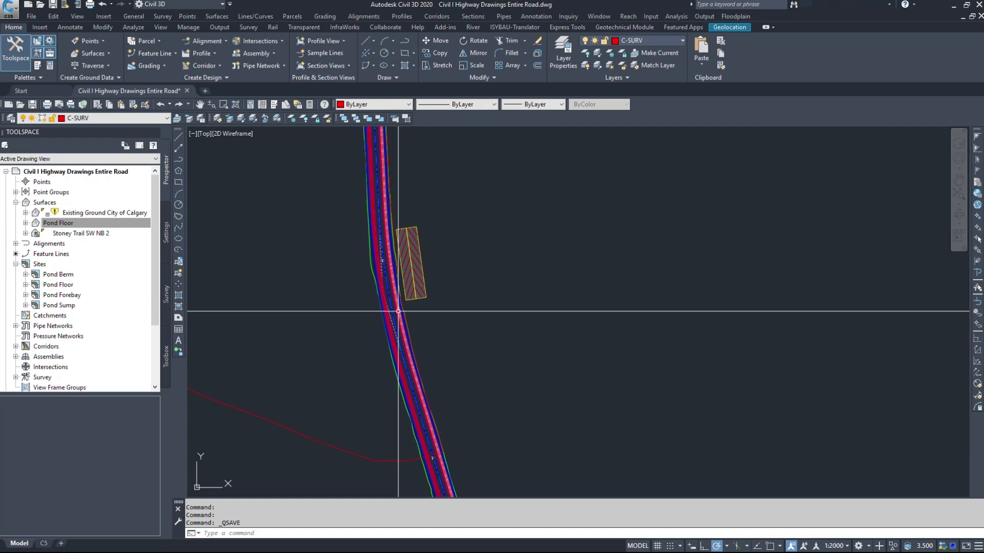
Step: Offset the pond floor's outer feature line 1.5 m inward with an elevation difference of 2.5 m
scroll(410, 263, up, 10)
click(410, 264)
middle_drag(393, 216, 481, 155)
text(steppedoffset)
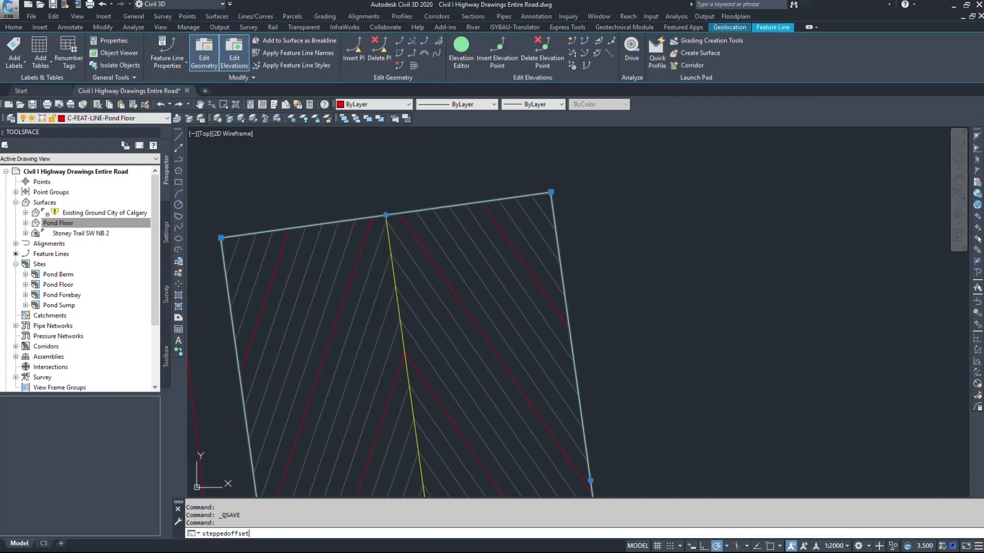
key(Return)
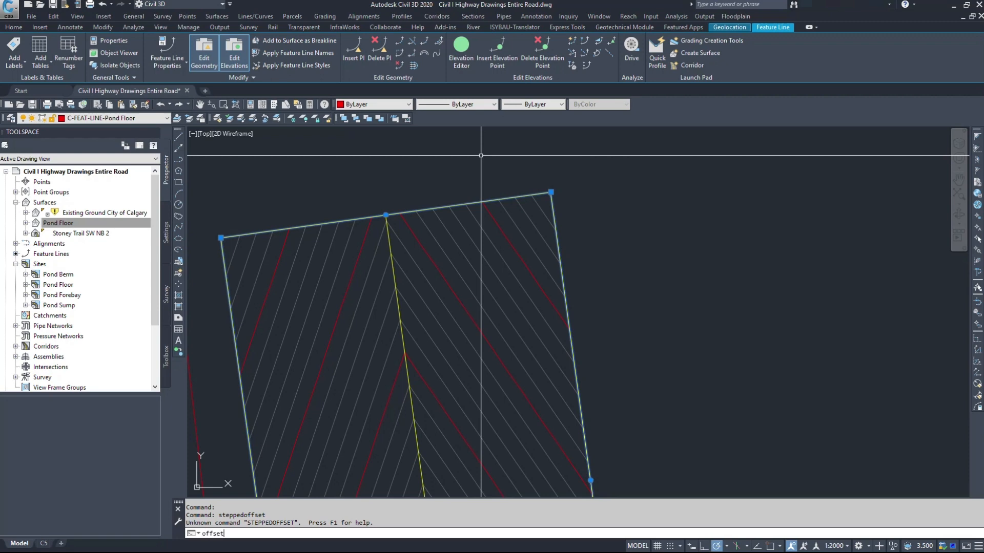
key(Return)
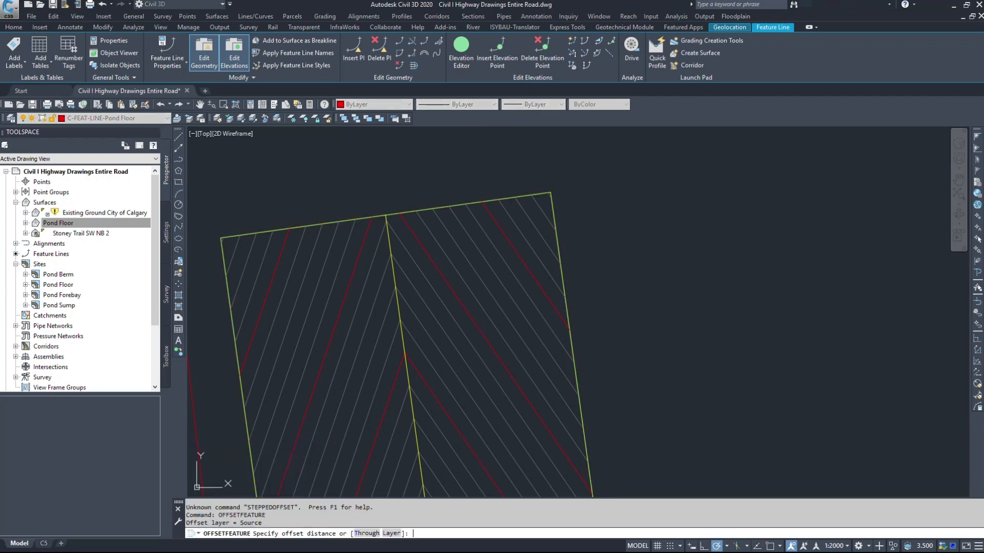
text(1)
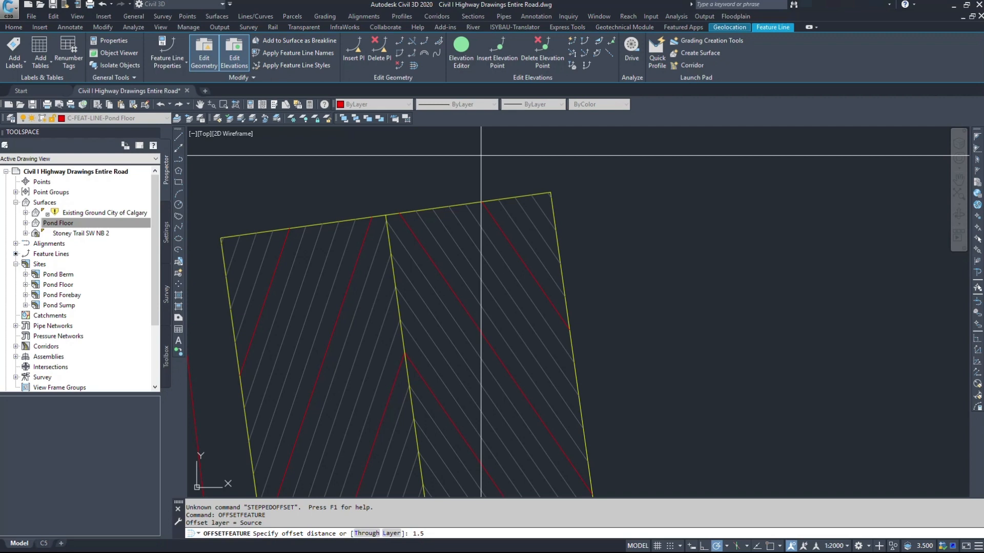
text(.5)
key(Return)
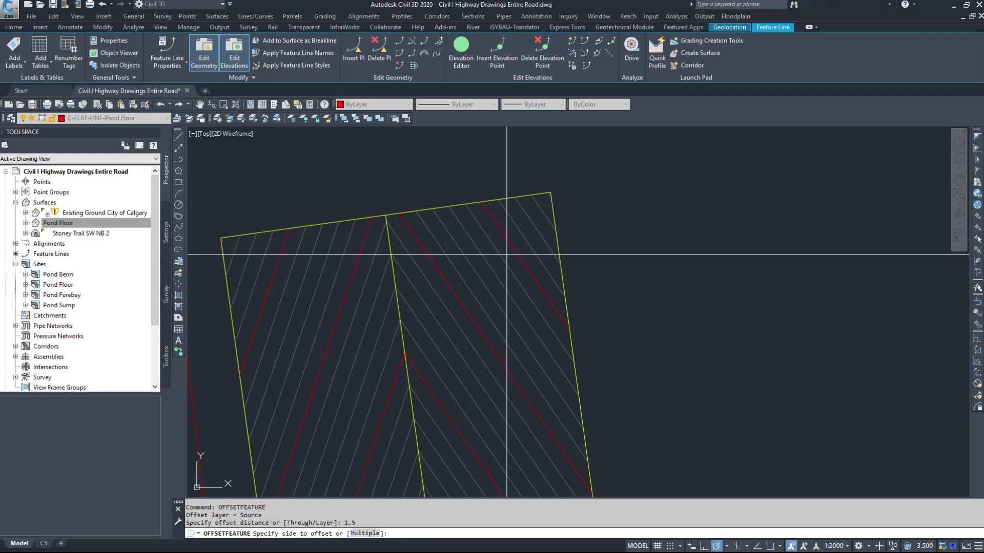
click(507, 255)
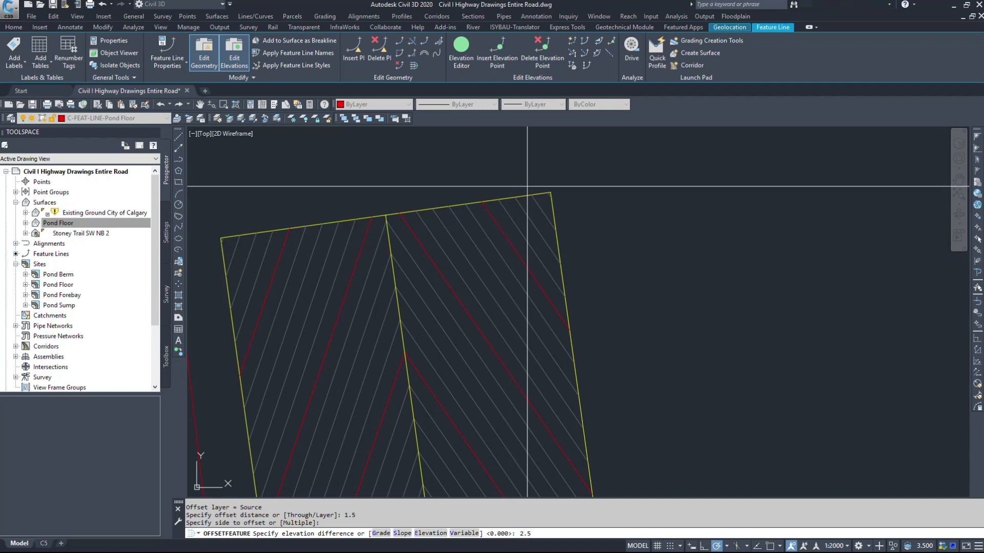
key(Return)
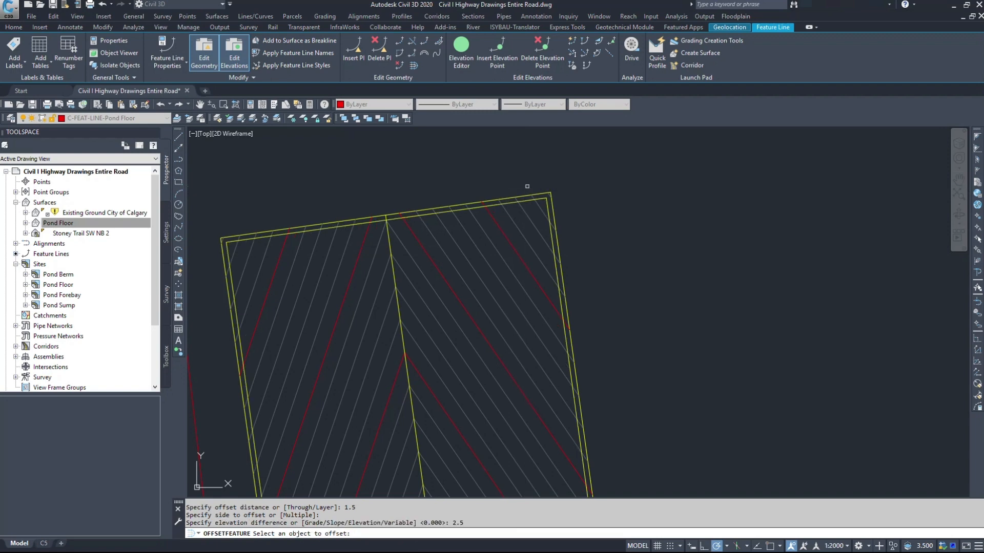
key(ctrl+c)
key(Escape)
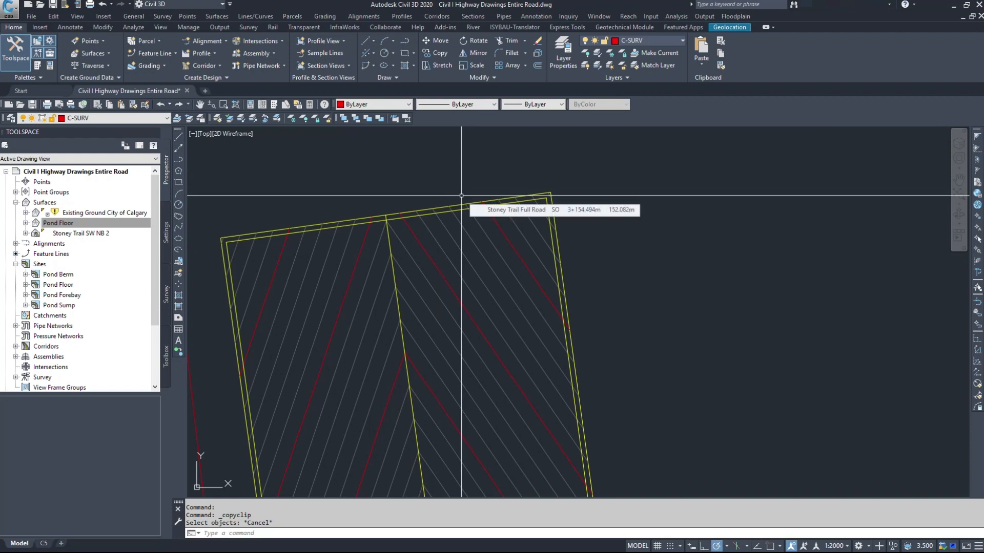
Step: Move the inner offset feature line from the Pond Floor site to the Pond Berm site
click(446, 210)
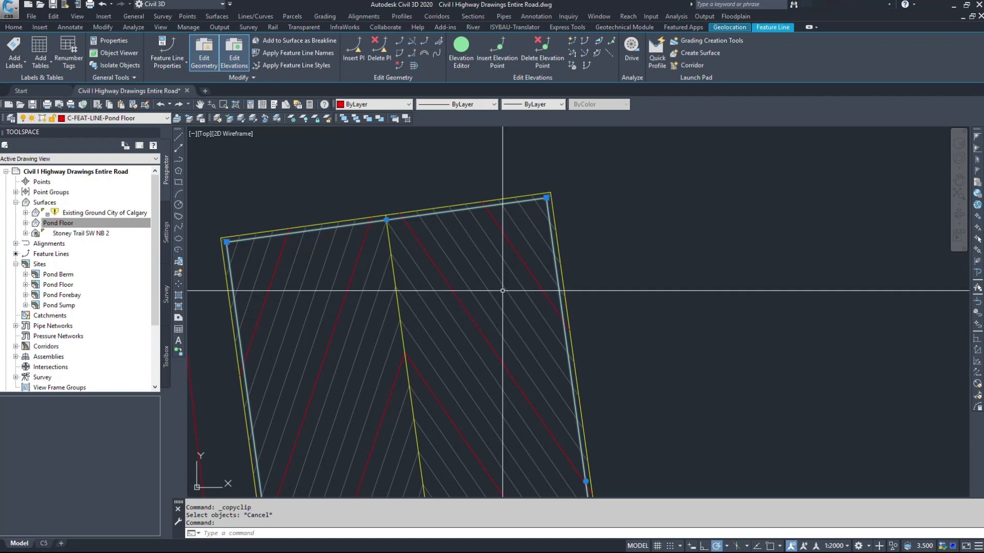
right_click(434, 233)
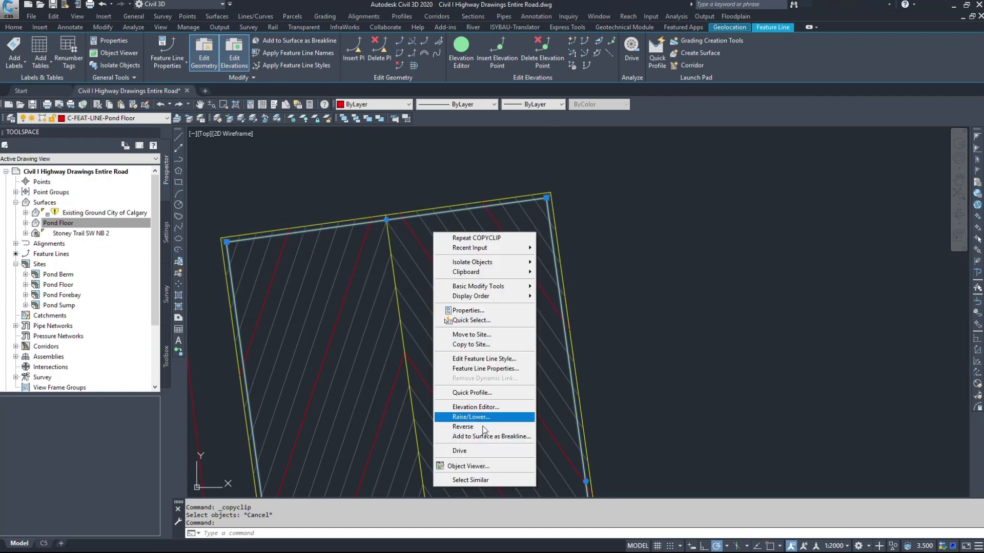
click(483, 337)
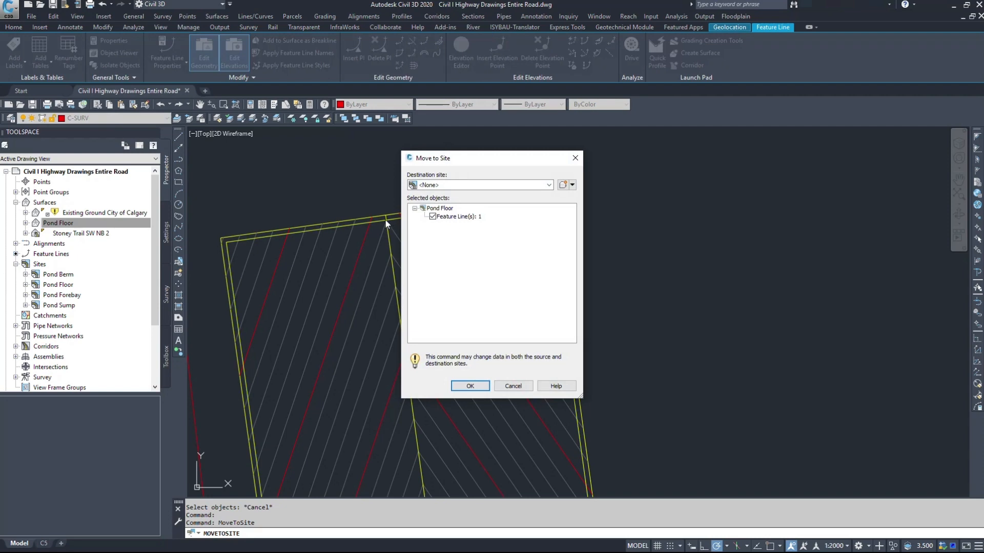
click(463, 185)
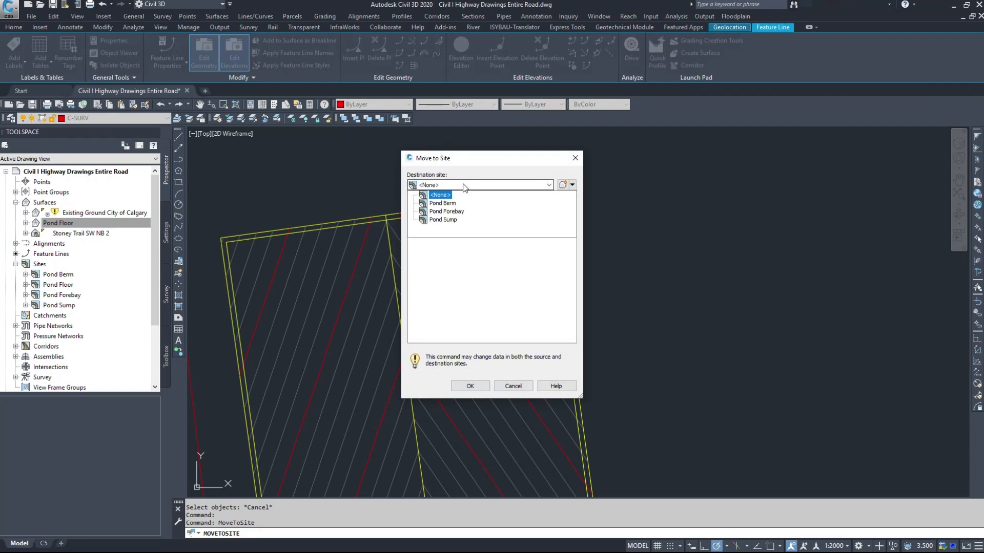
click(444, 204)
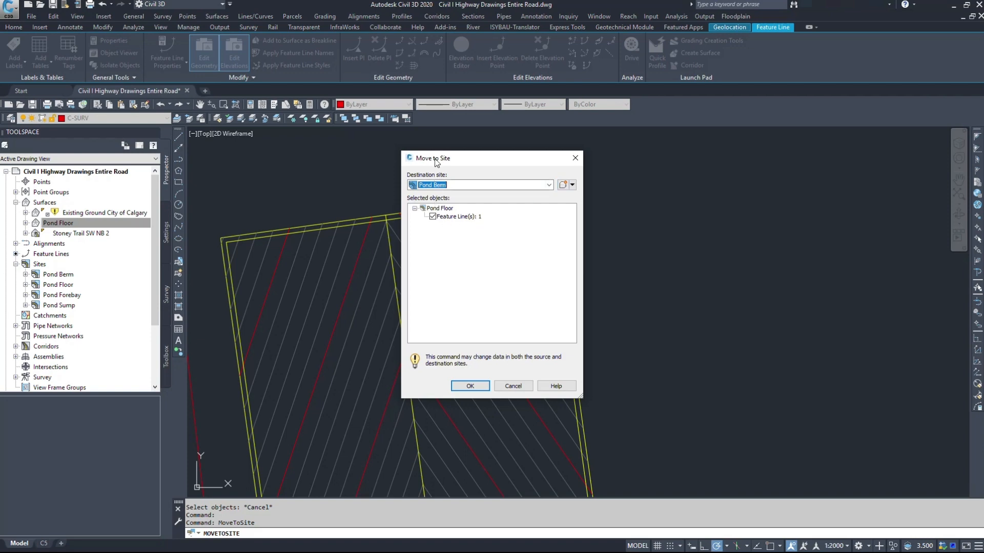
click(446, 185)
click(443, 204)
click(470, 386)
Step: Set the style of the inner offset feature line to EDDT Feature Line Blue (Black)
click(414, 216)
right_click(415, 217)
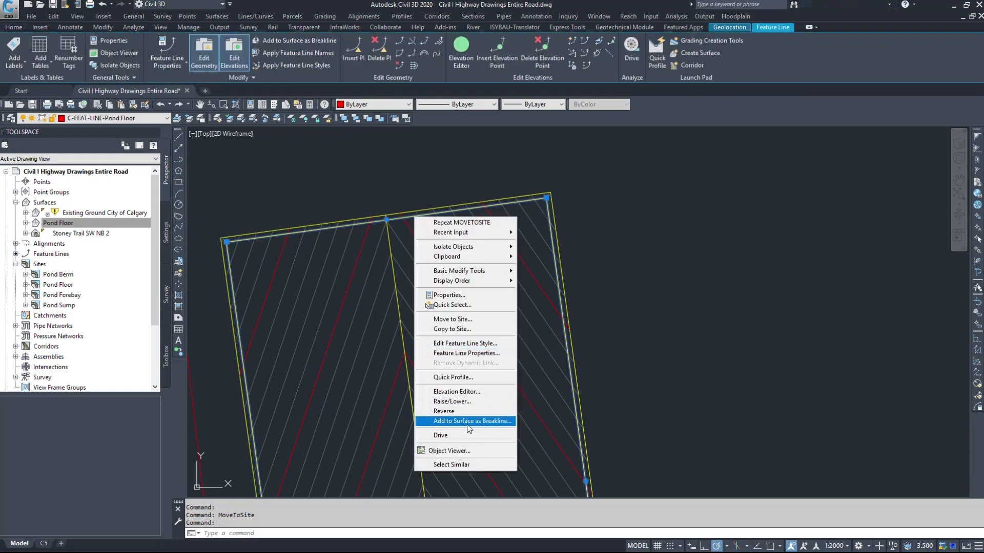
click(464, 354)
click(446, 247)
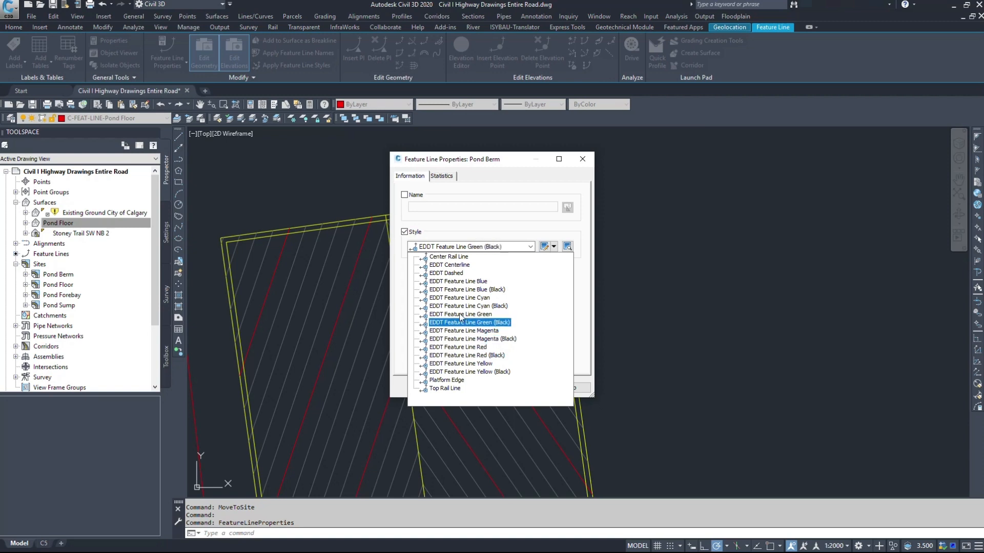
click(461, 290)
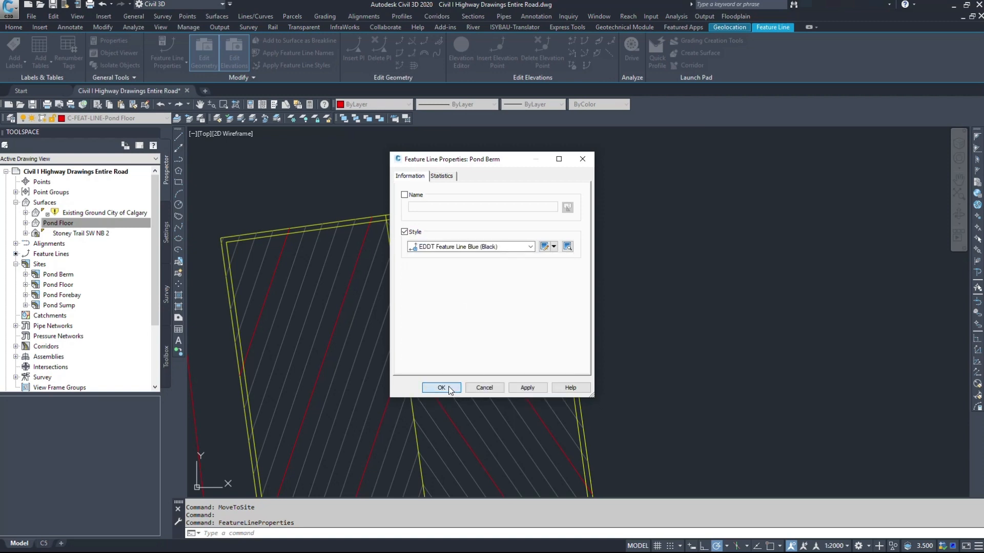
click(449, 390)
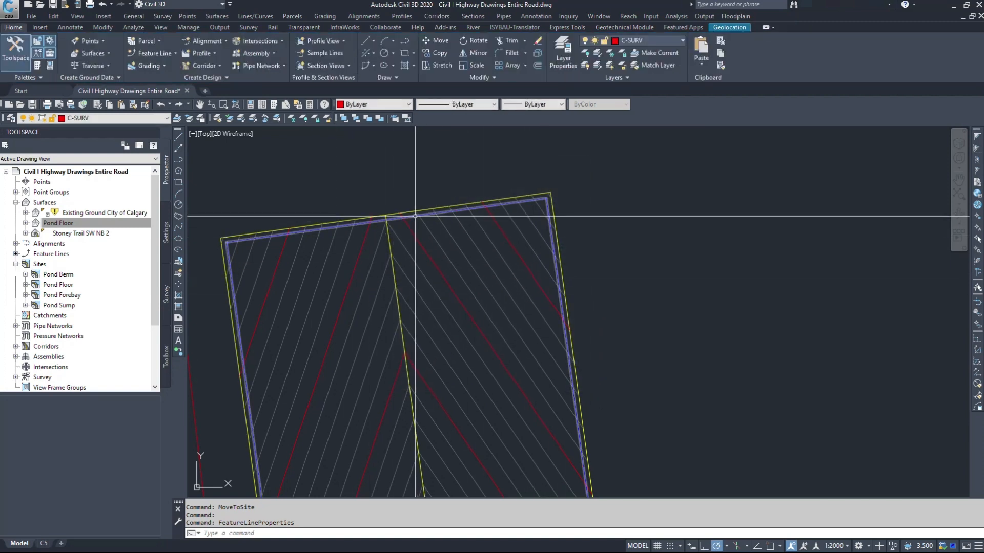
Step: Open the inner pond berm feature line in the grading elevation editor
click(415, 216)
scroll(555, 298, down, 6)
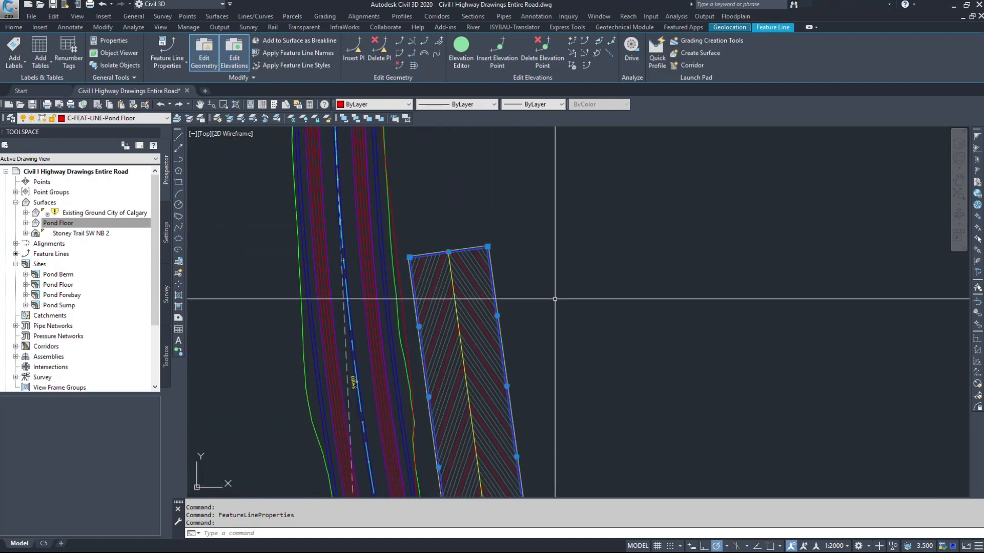
middle_drag(447, 337, 423, 237)
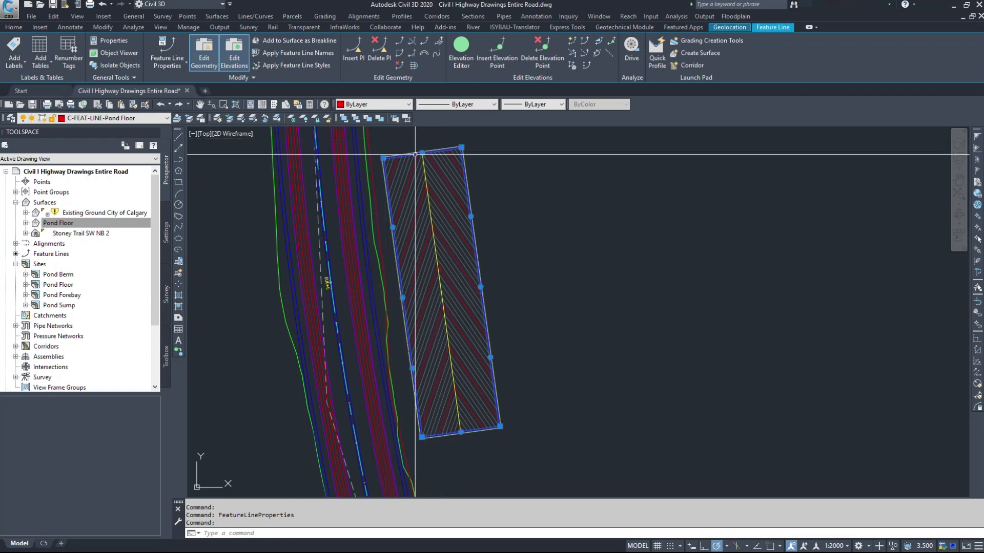
right_click(435, 168)
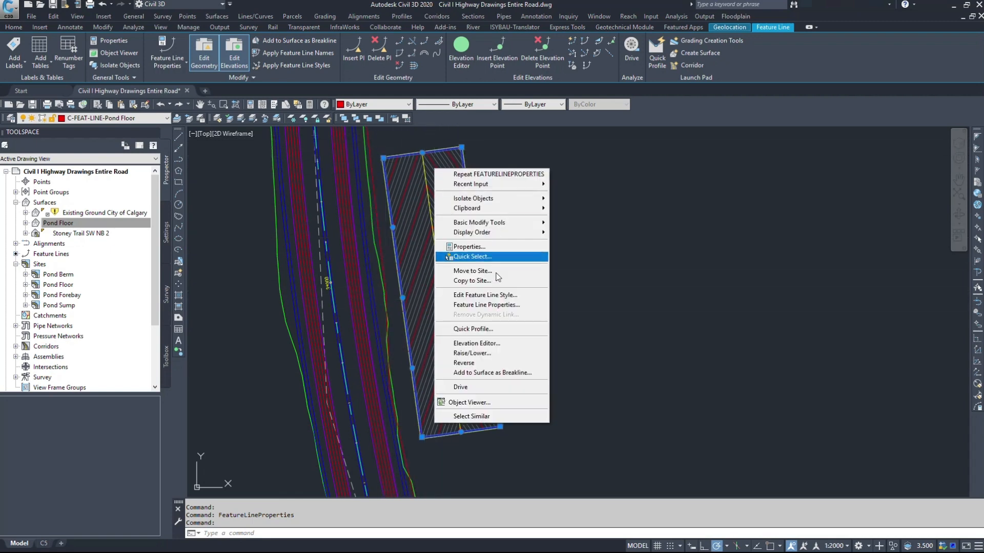
click(491, 344)
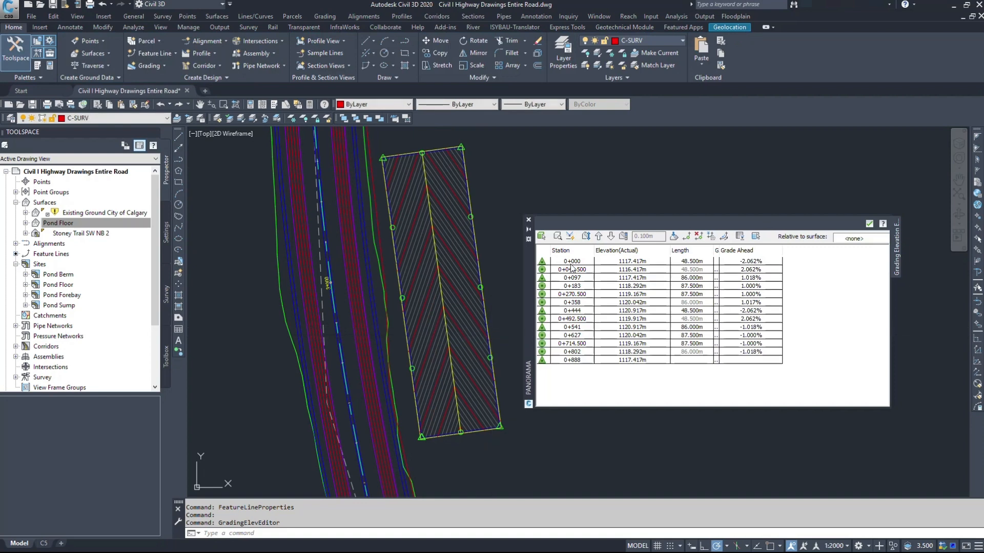
Step: Examine the elevations of the points along the inner berm feature line and locate them on the pond outline
click(575, 262)
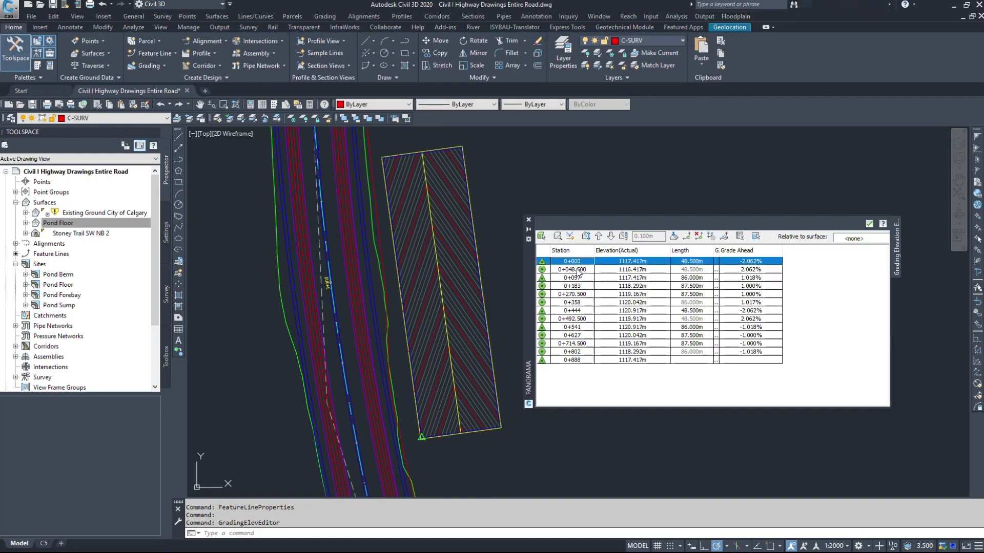
click(573, 319)
click(585, 327)
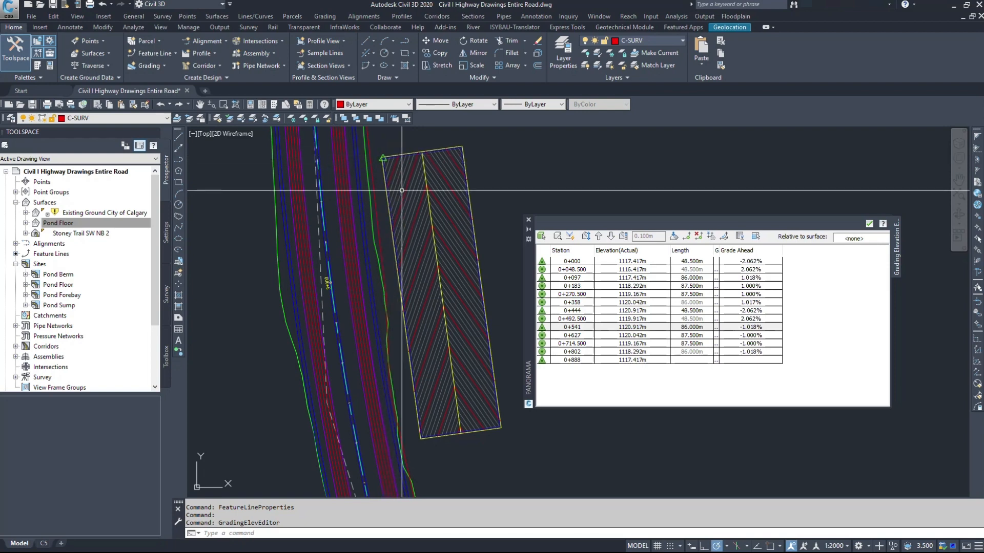
click(644, 311)
key(Down)
key(Down)
key(Up)
key(Up)
key(Up)
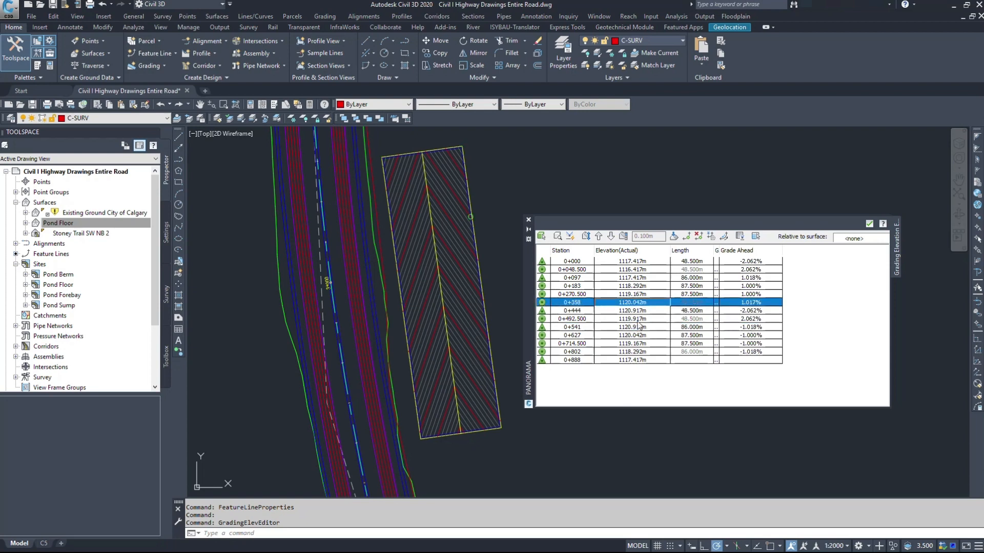
key(Down)
key(Down)
key(Up)
key(Up)
Step: Set the elevation of all points on the inner berm feature line to 1120.917 m and close the elevation editor
key(Home)
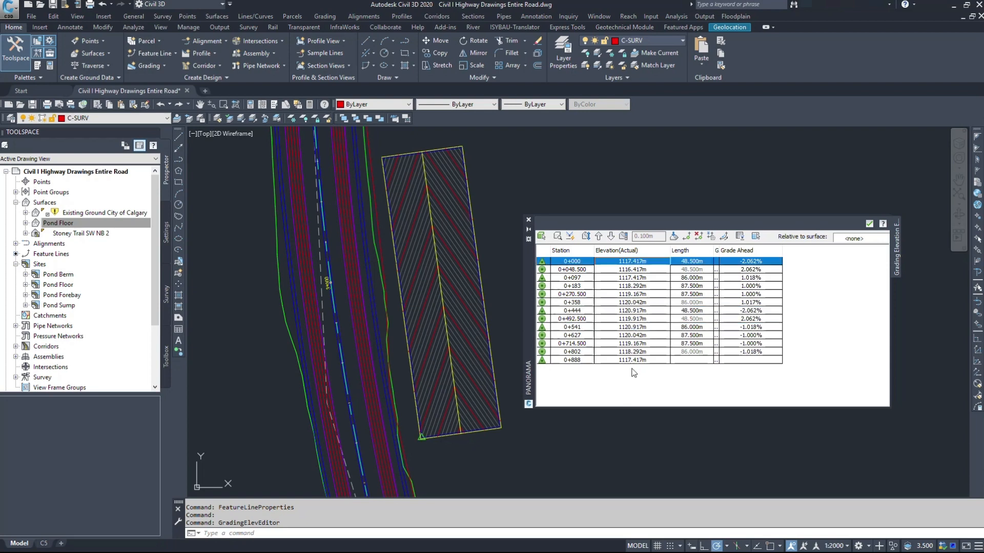
shift+click(635, 360)
click(663, 312)
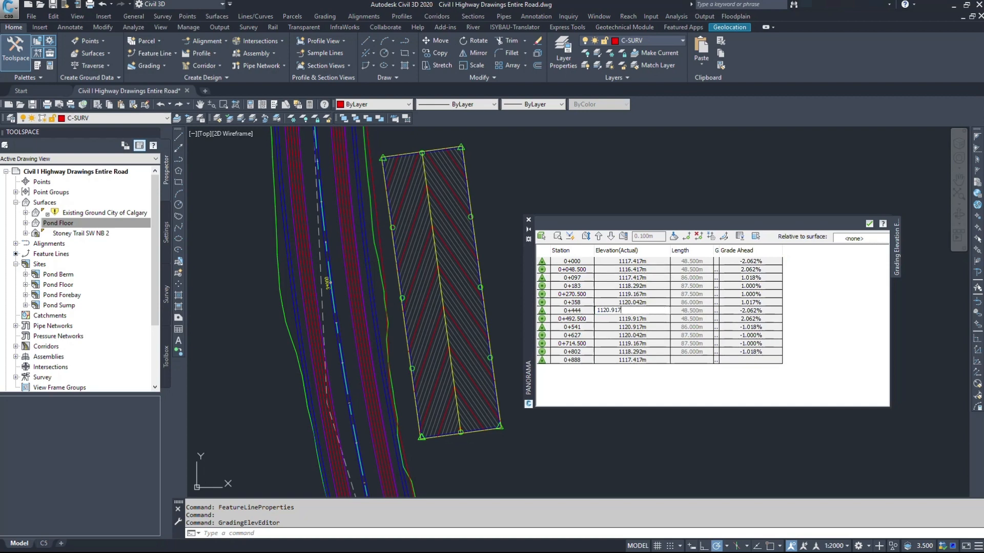
key(Return)
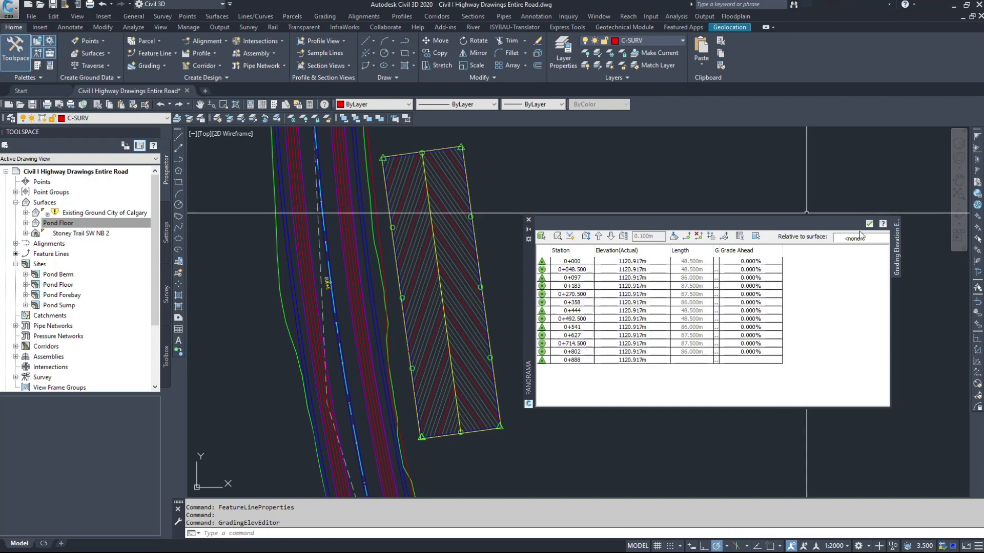
click(871, 224)
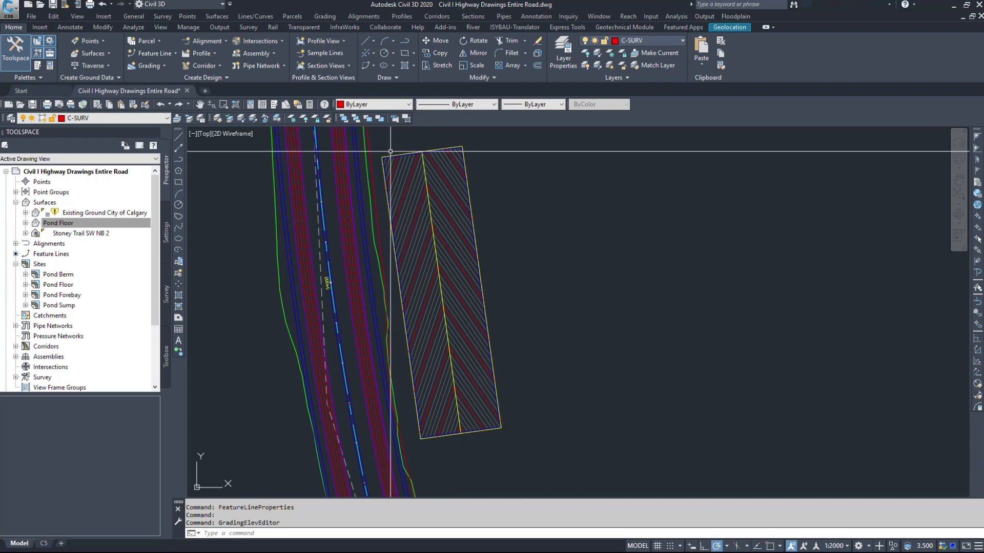
scroll(469, 186, up, 5)
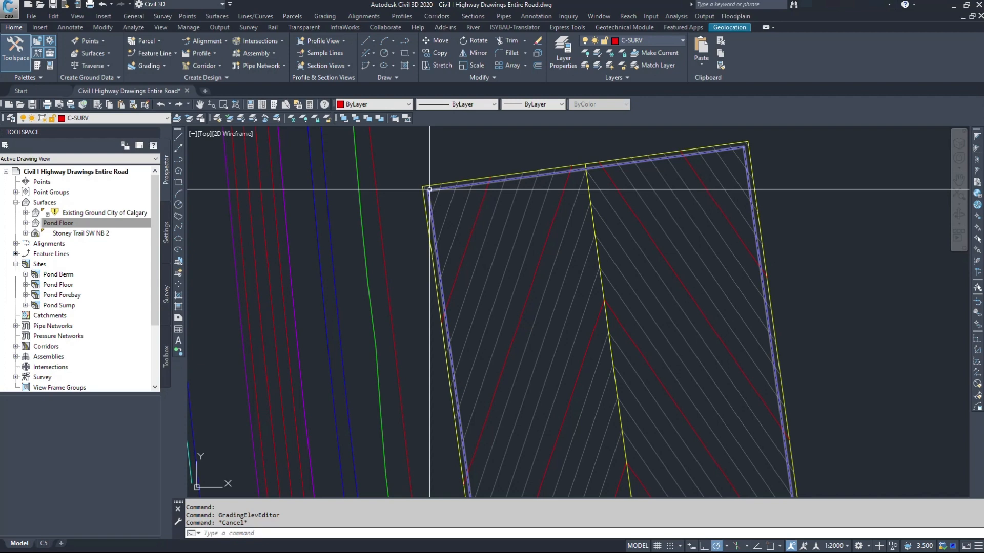
click(429, 190)
middle_drag(628, 273, 571, 224)
key(Escape)
scroll(571, 224, down, 3)
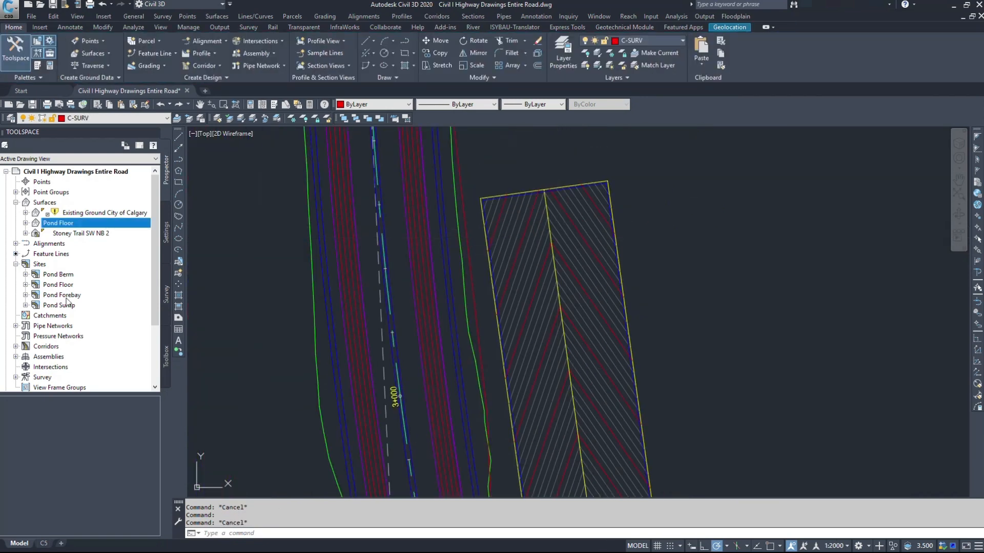
Step: Create a grading group named Pond Berm in the Pond Berm site without automatic surface creation
click(325, 16)
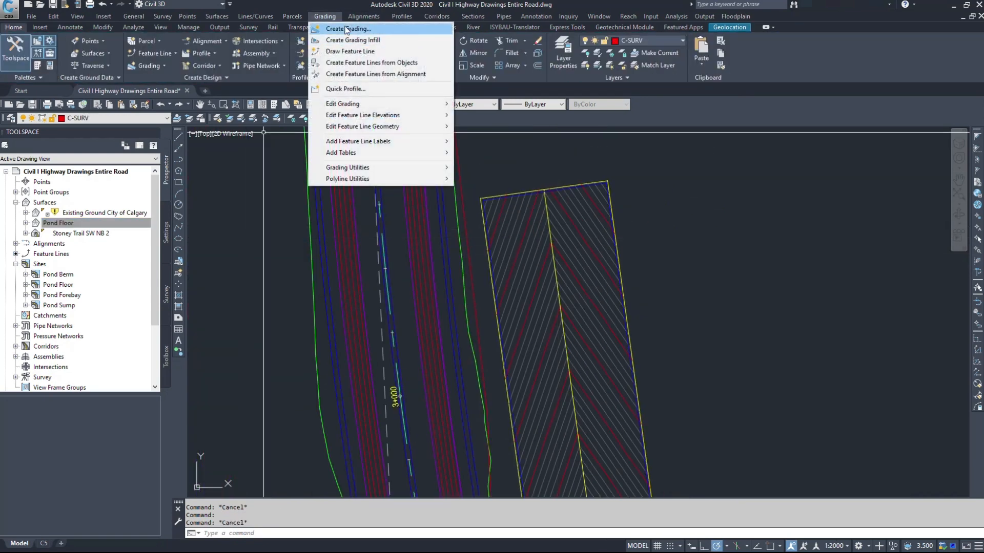
click(345, 29)
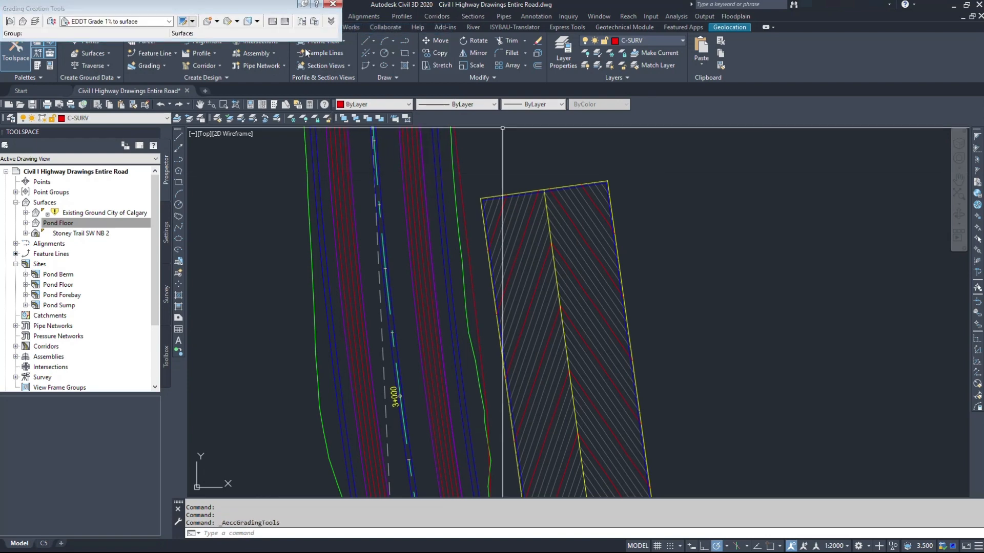
drag(205, 99, 225, 114)
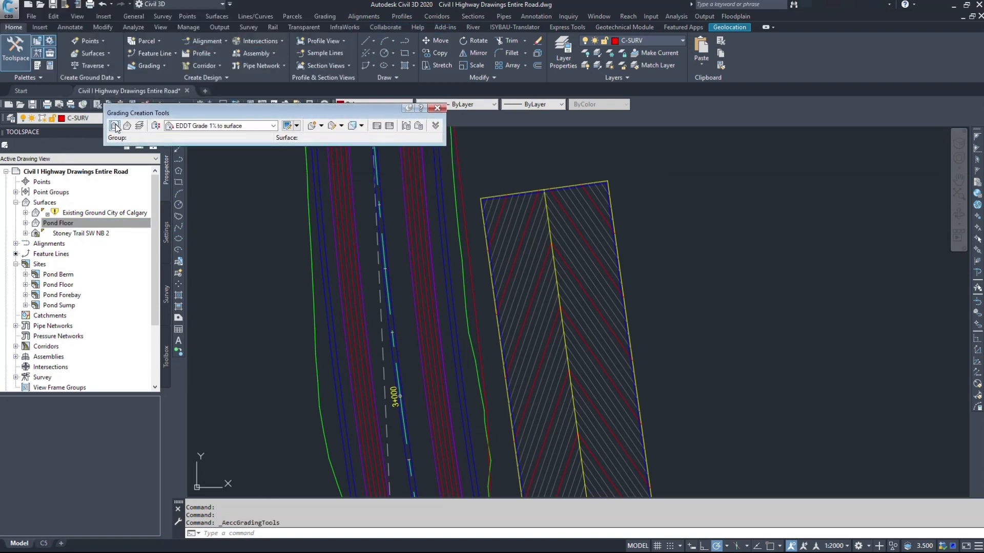
click(115, 126)
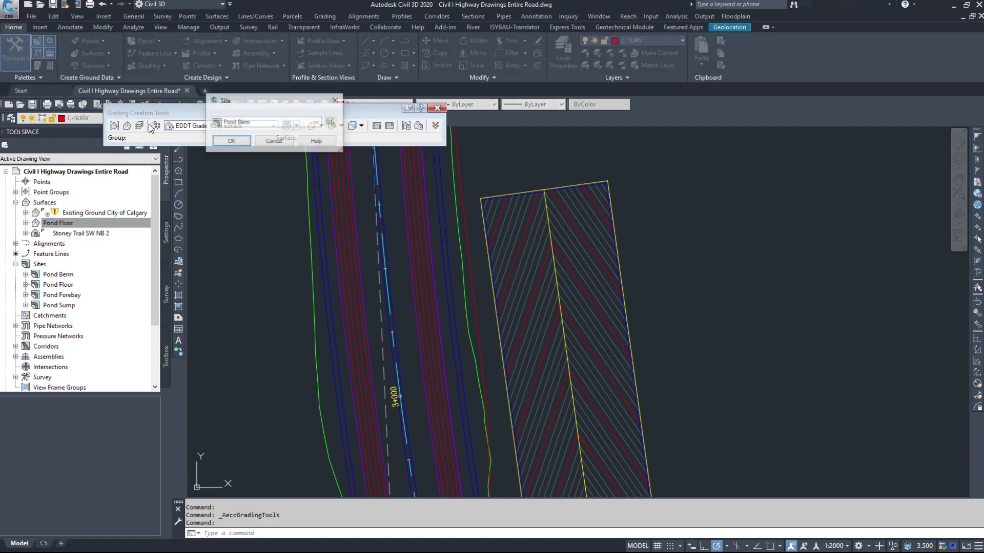
click(268, 124)
click(235, 132)
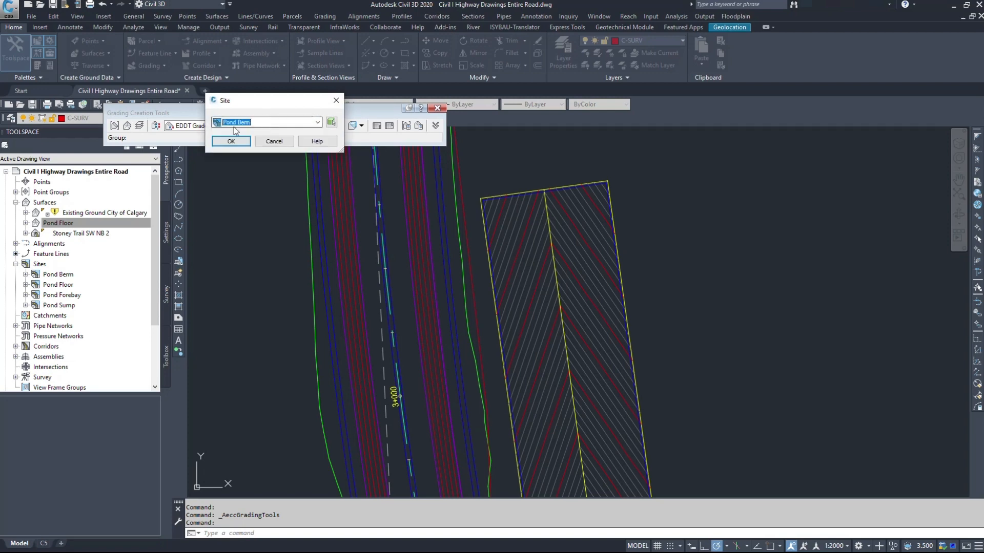
click(231, 142)
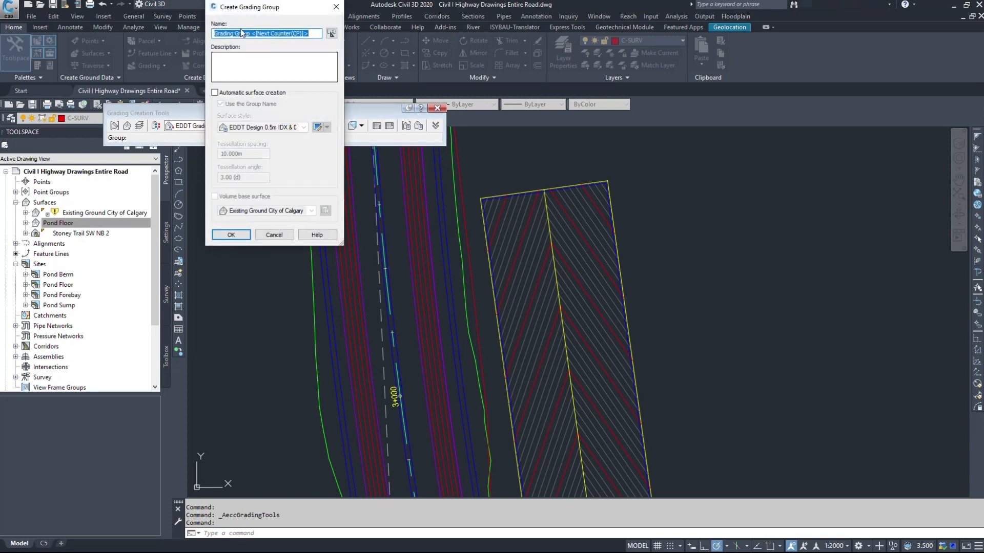
text(P:o)
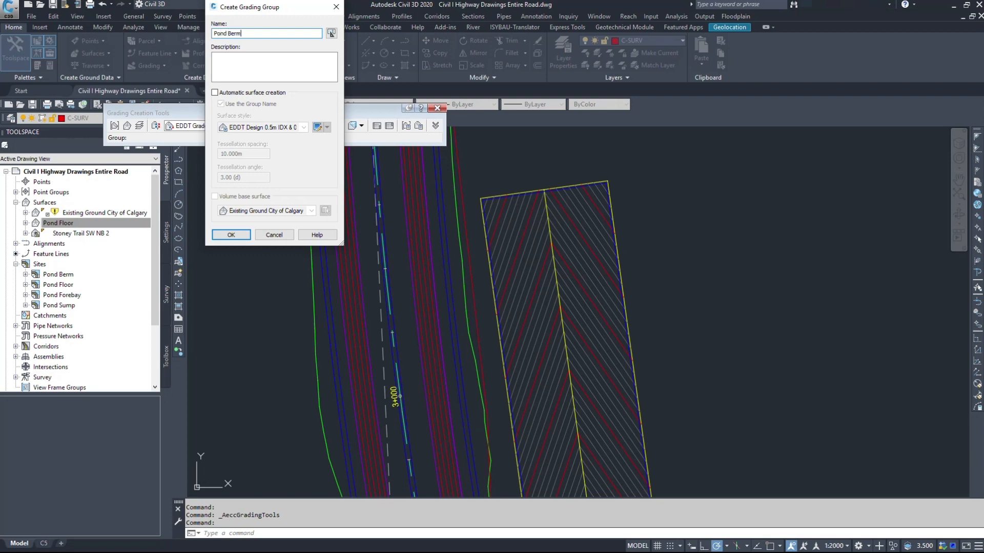
click(232, 234)
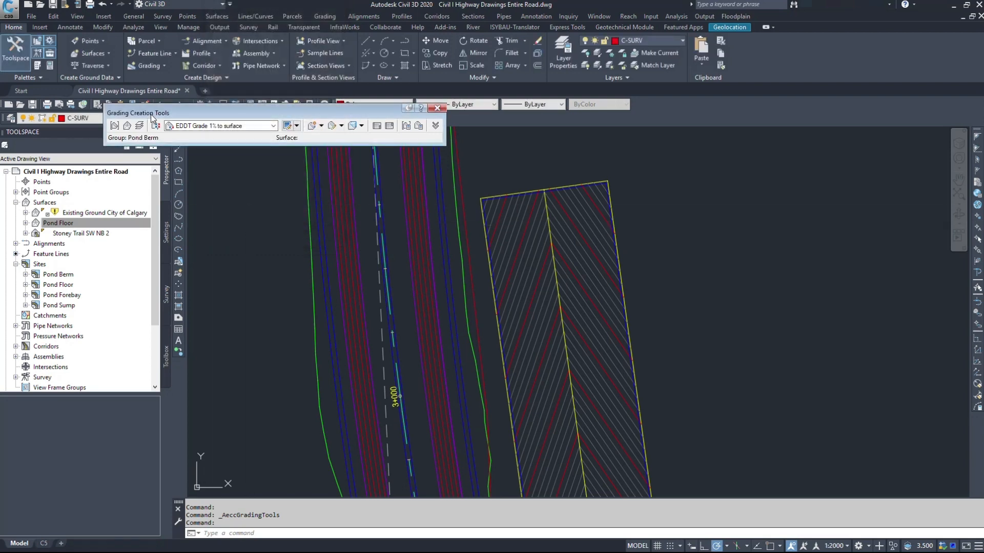
Step: Set Pond Floor as the target surface for the Pond Berm grading group
click(128, 129)
click(249, 123)
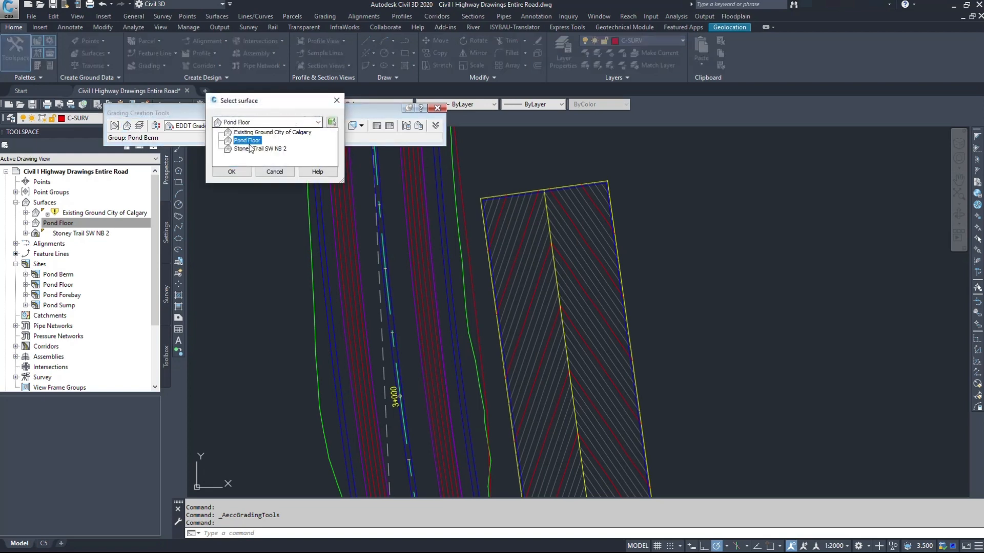
click(248, 141)
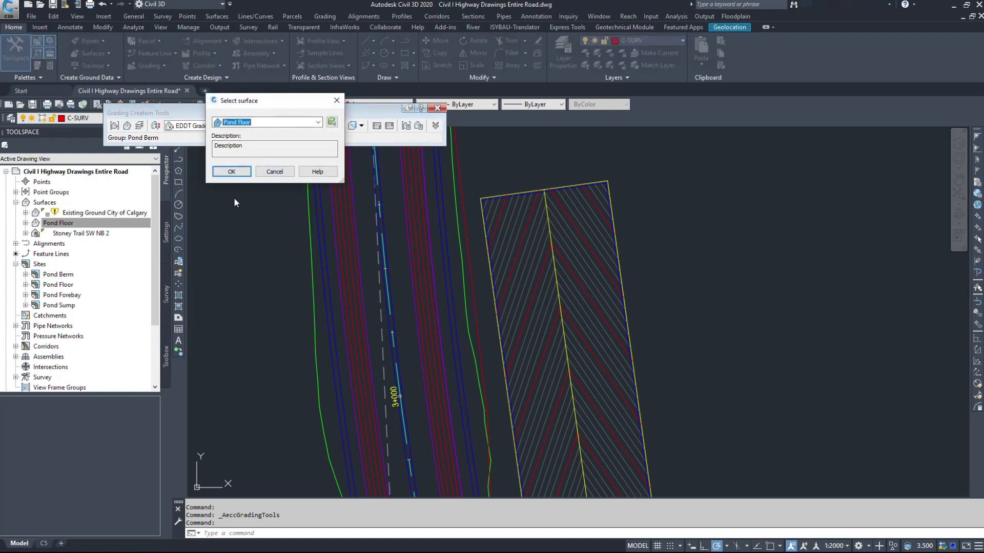
click(232, 171)
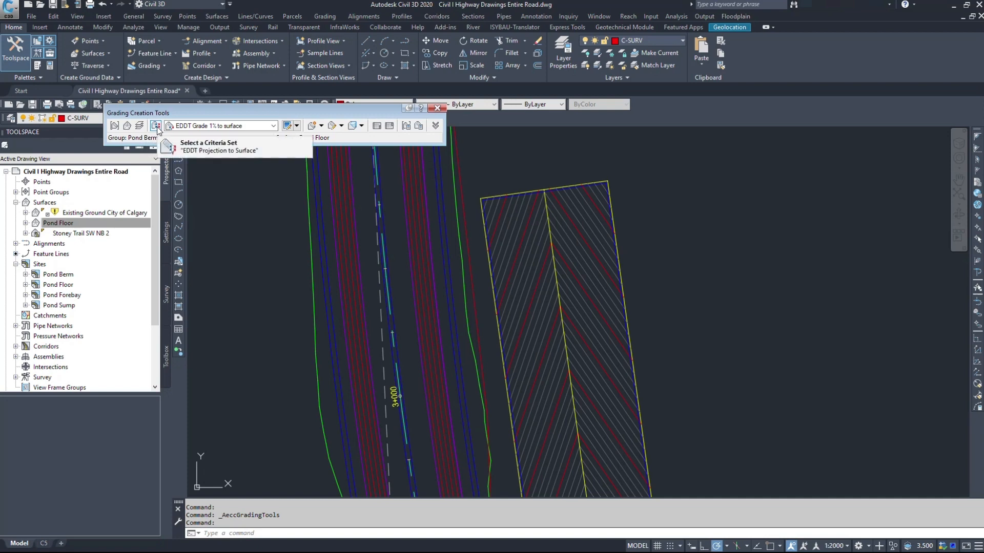
Step: Use the EDDT Projection to Surface criteria set with the EDDT Slope 5:1 to surface grading criteria
click(156, 129)
click(286, 123)
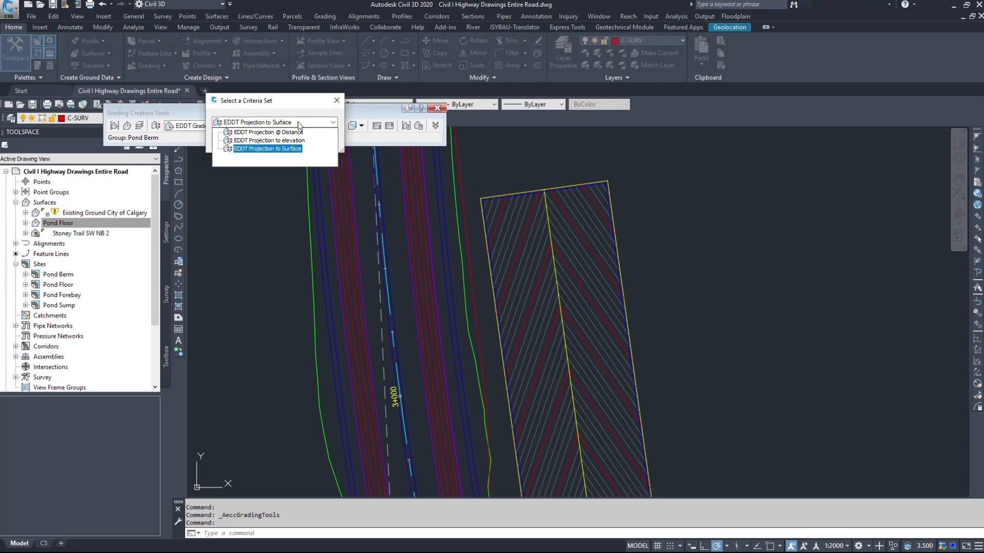
click(284, 148)
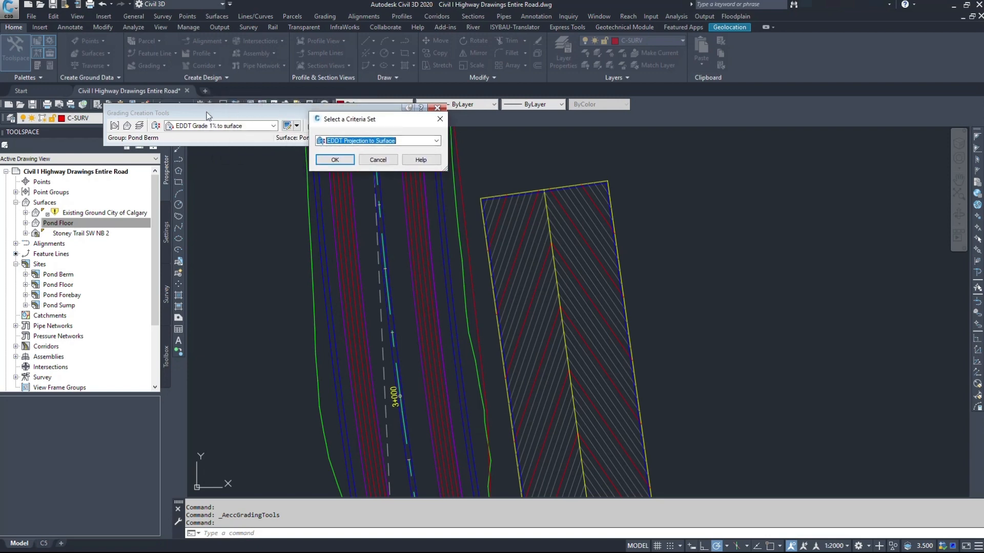
click(335, 160)
click(246, 126)
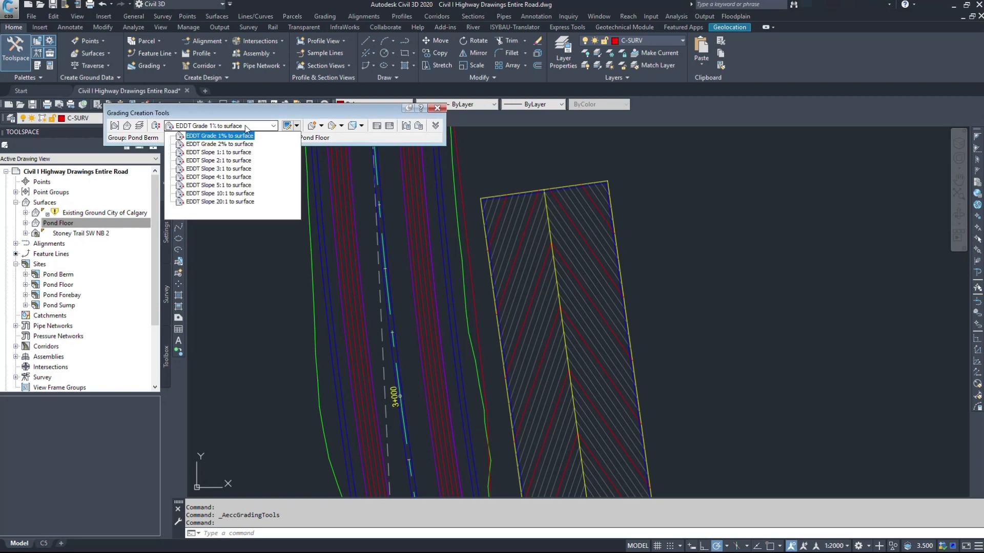
click(242, 186)
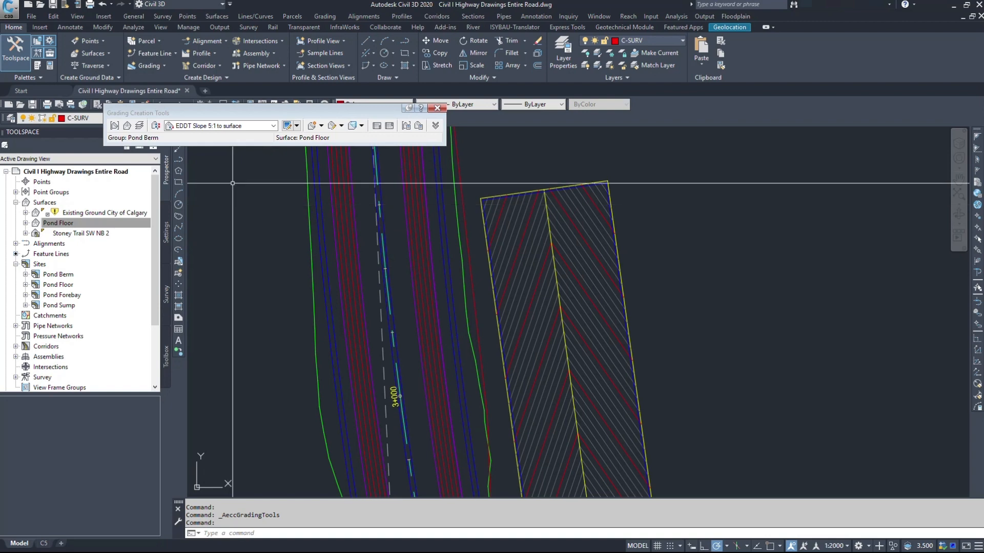
click(297, 126)
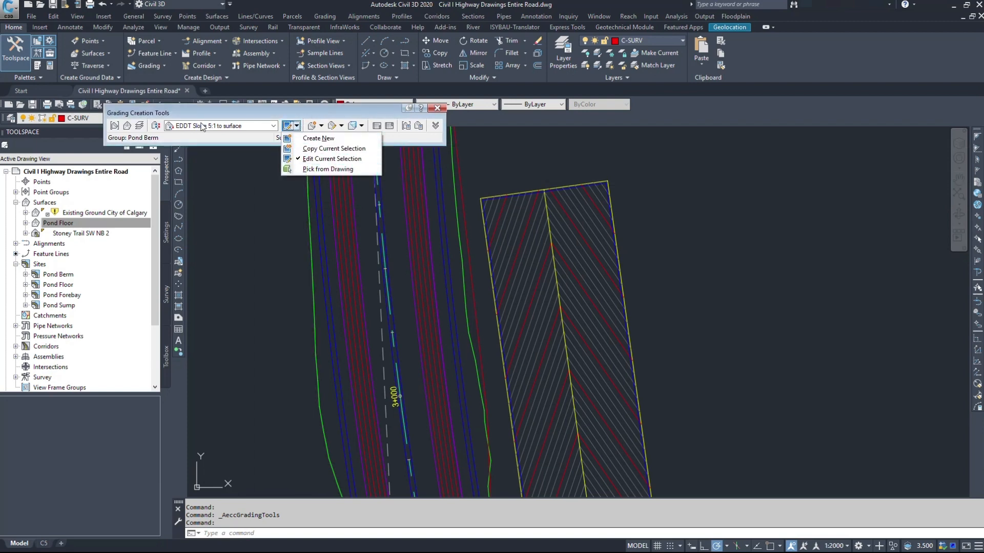
click(356, 113)
click(321, 127)
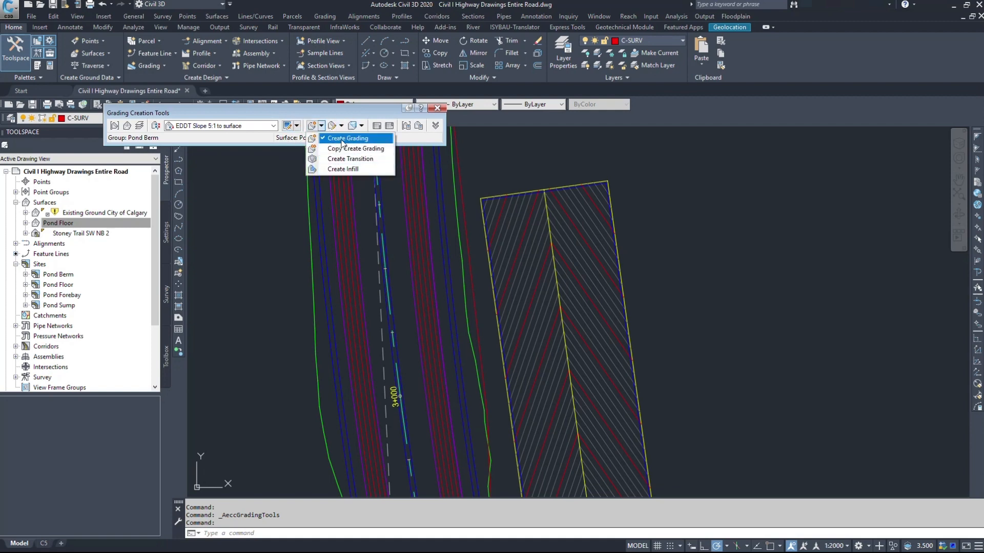
click(342, 125)
click(341, 126)
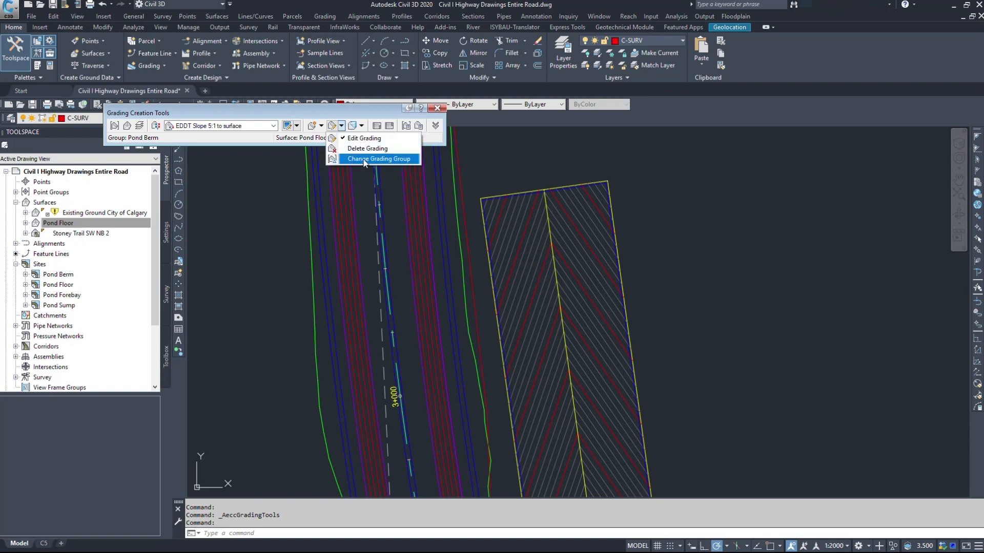
click(354, 109)
click(361, 125)
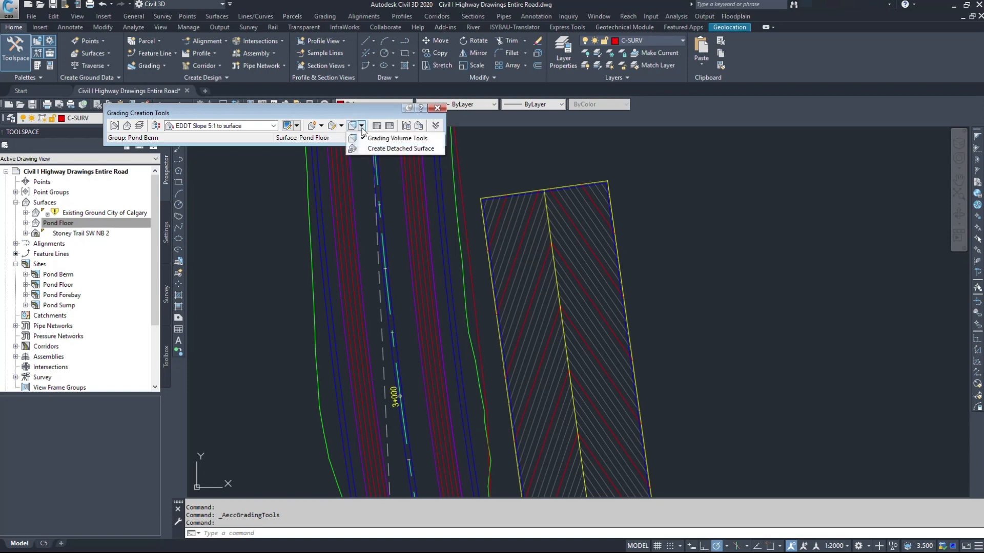
click(378, 109)
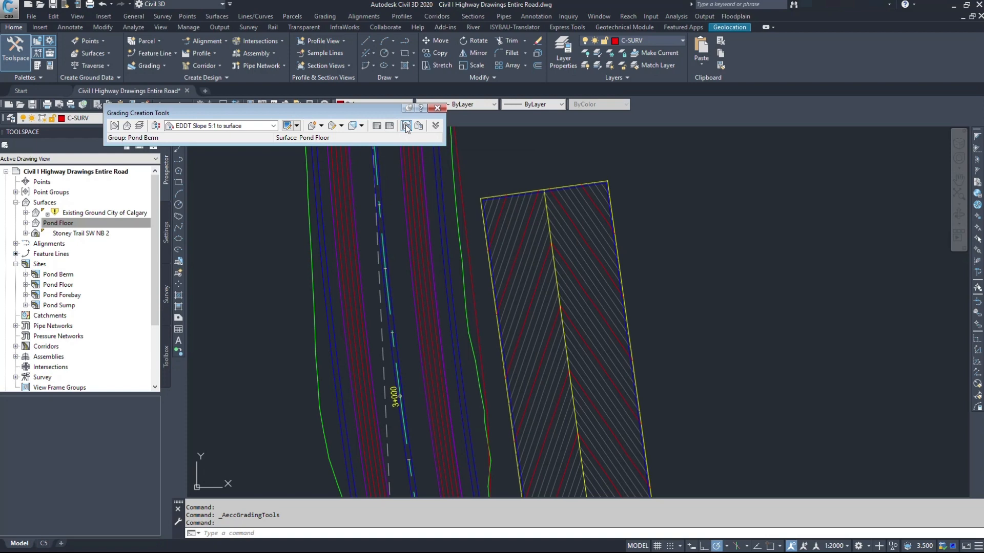
Step: Review the grading method, cut and fill slope, and conflict resolution parameters of the EDDT Slope 5:1 to surface criteria
click(435, 126)
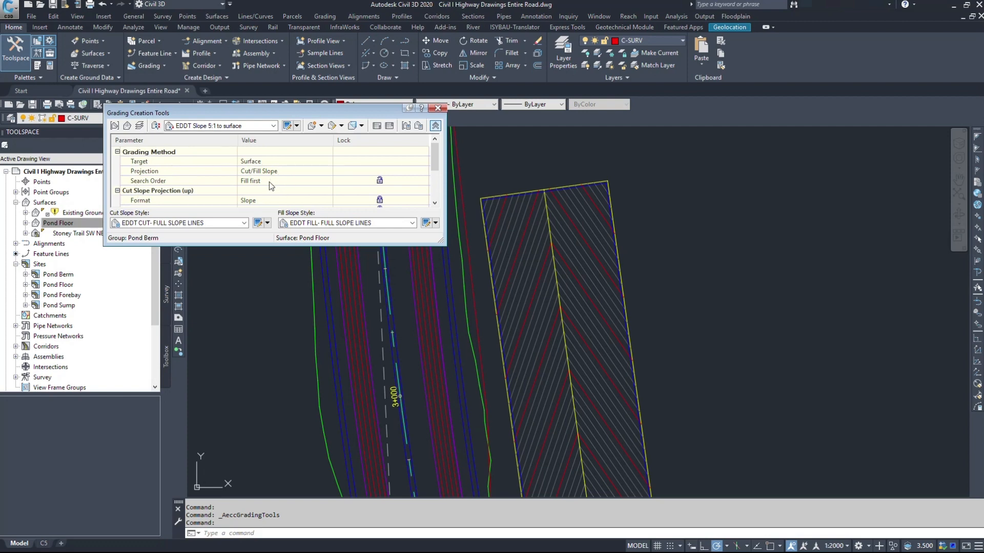
drag(435, 166, 438, 181)
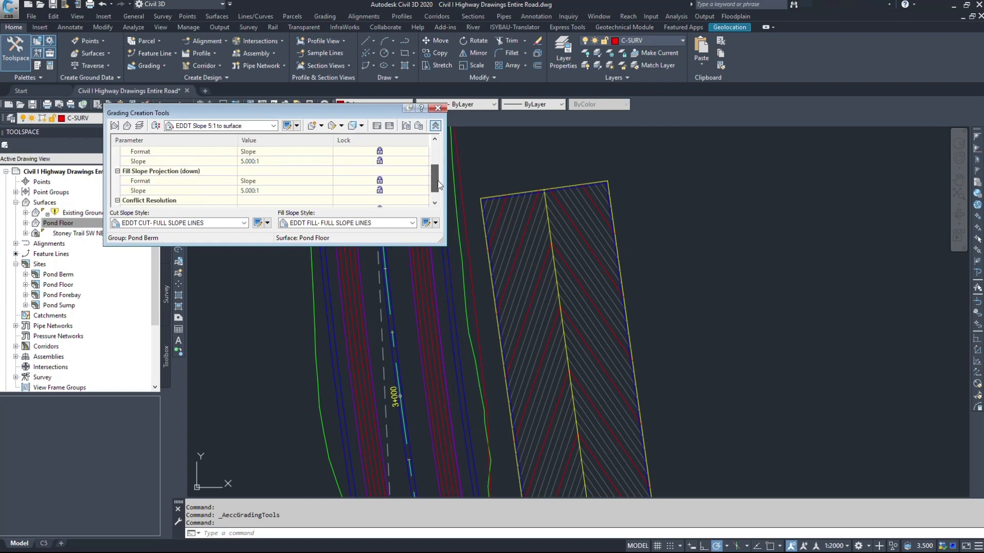
scroll(197, 166, up, 2)
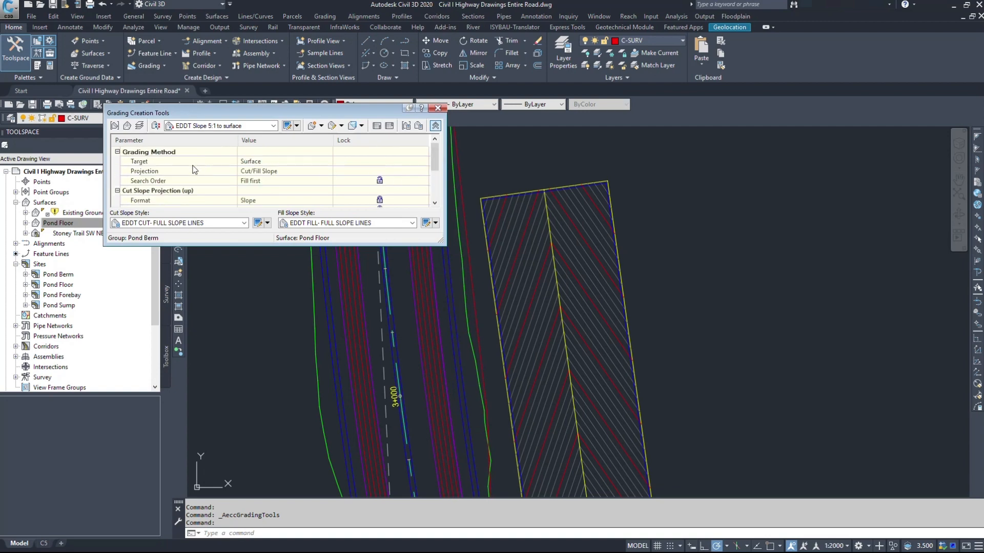
scroll(202, 178, down, 2)
scroll(246, 181, down, 1)
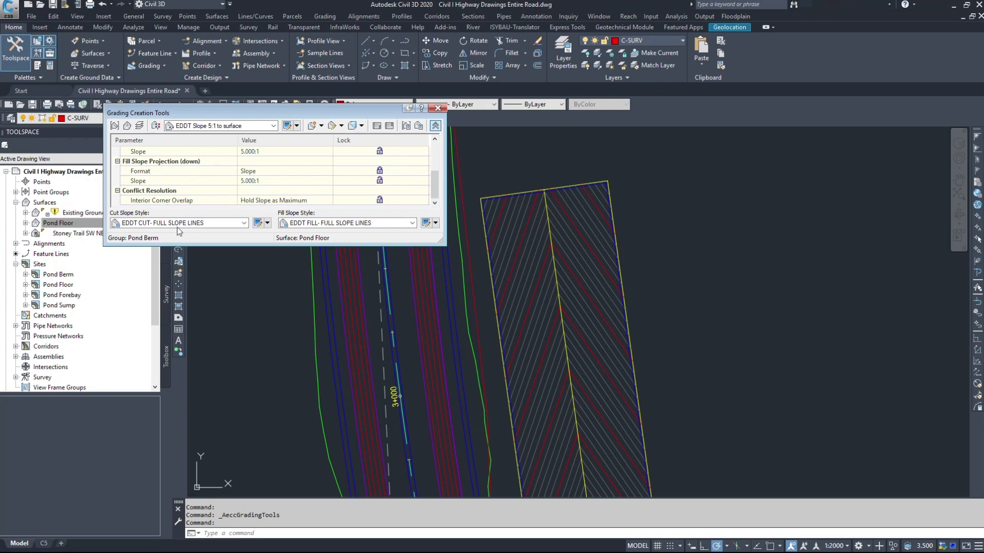
click(435, 125)
Step: Grade the inner berm feature line toward the pond interior along its entire length, with 5:1 cut and fill slopes
drag(266, 102, 237, 55)
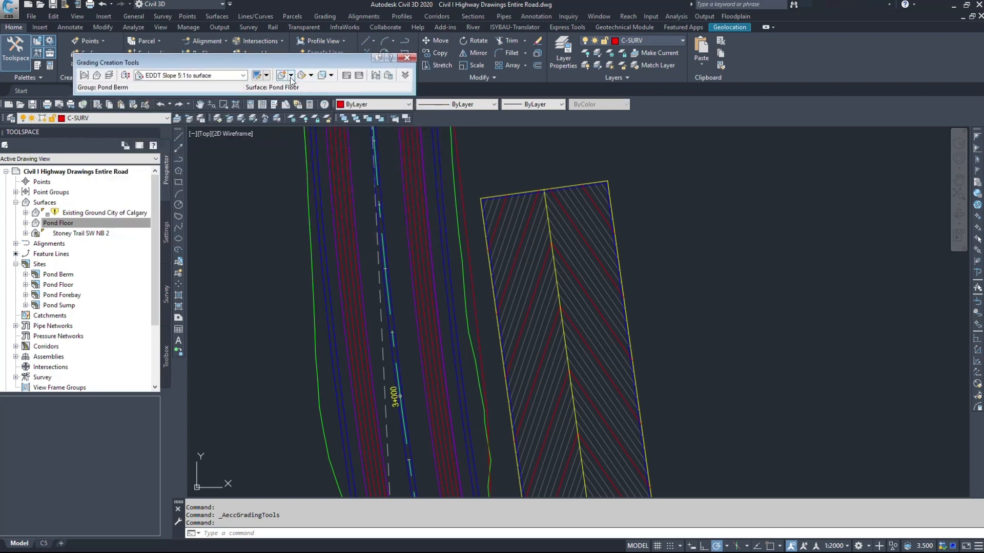
click(303, 75)
click(300, 89)
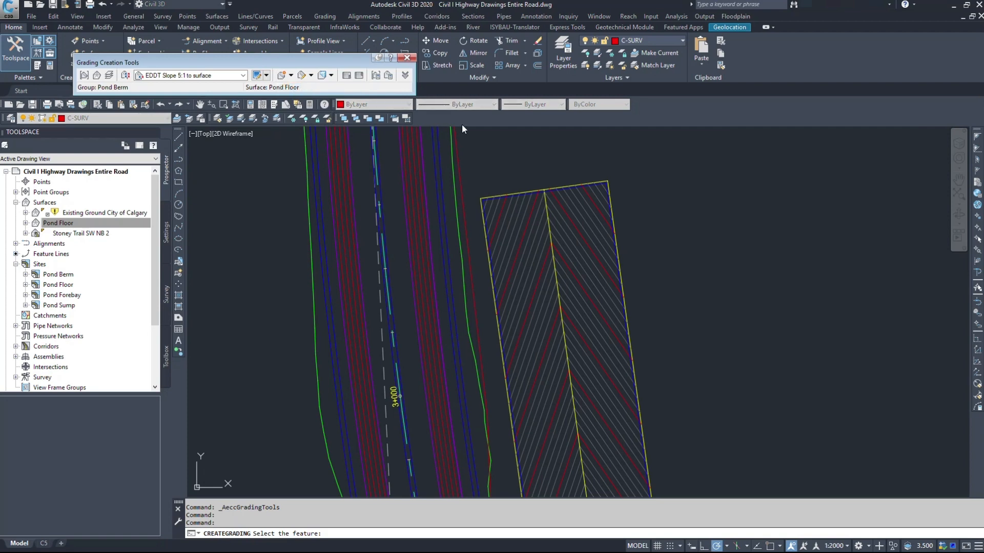
scroll(506, 202, up, 4)
click(507, 169)
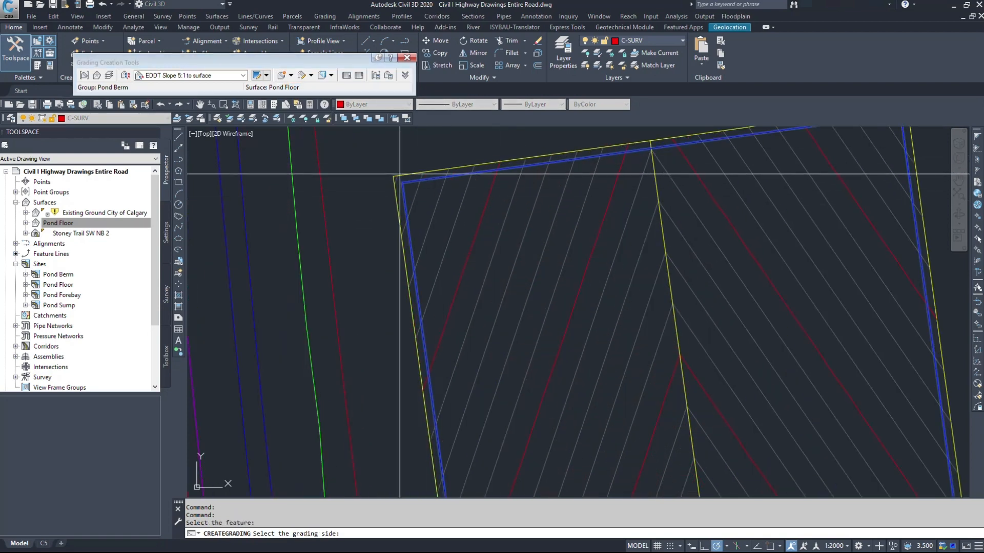
click(545, 269)
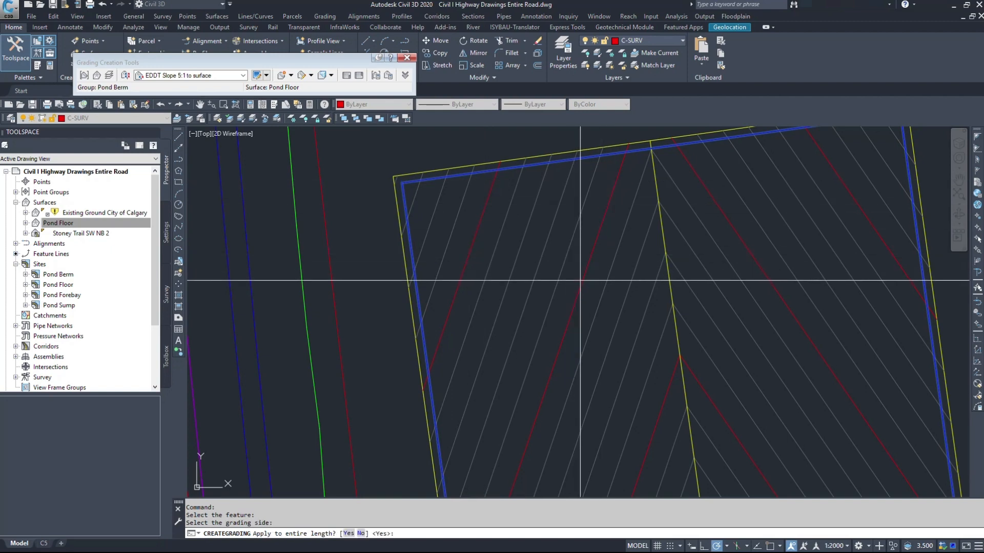
right_click(348, 534)
click(350, 534)
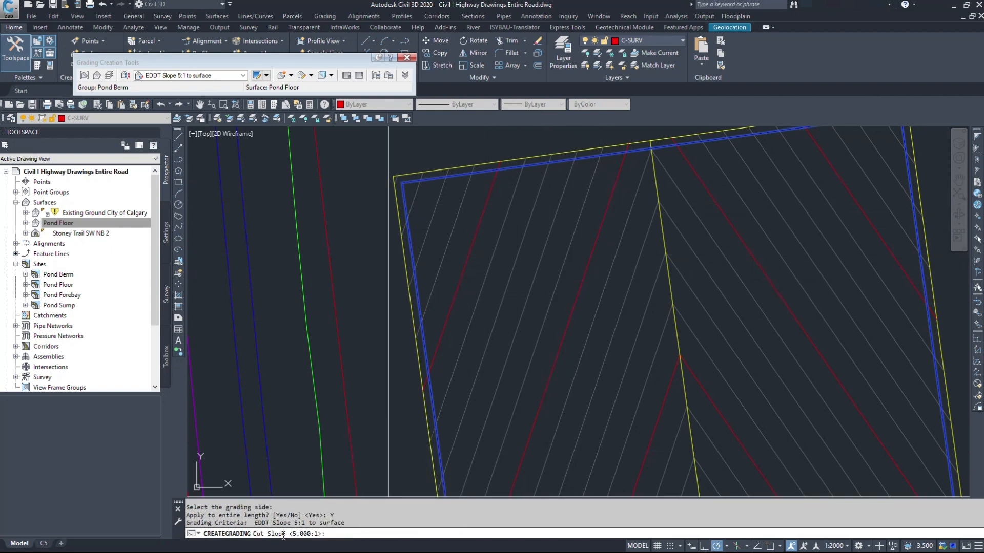
key(Return)
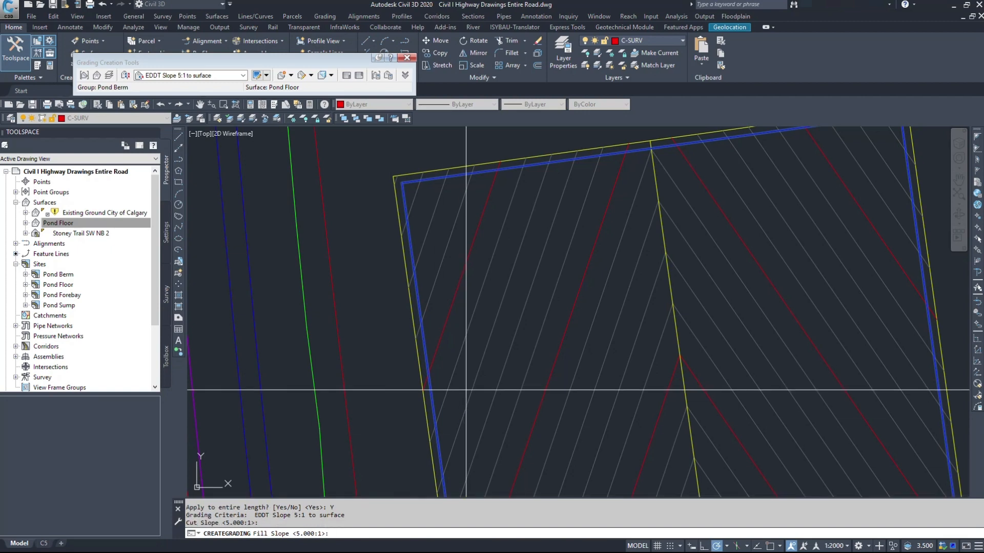
key(Return)
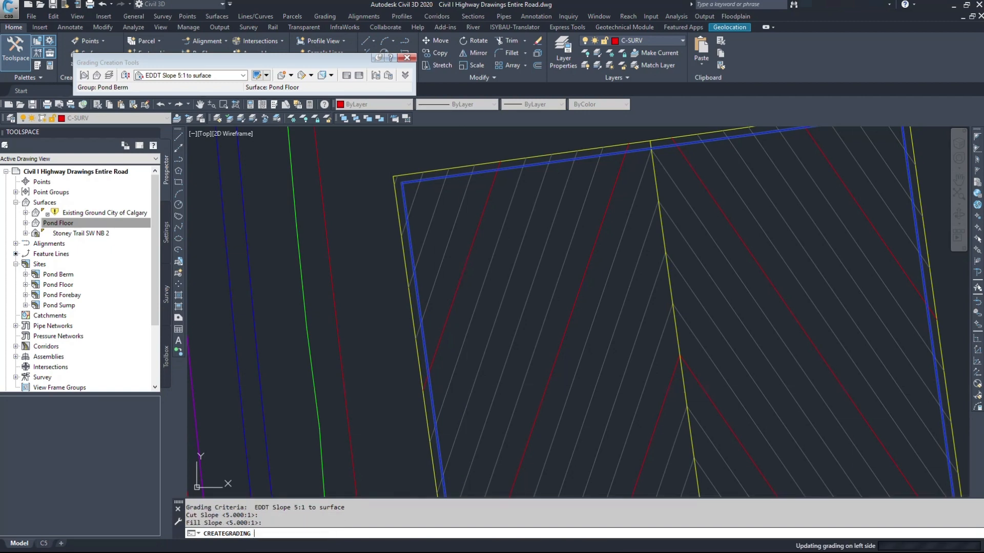
scroll(585, 226, down, 5)
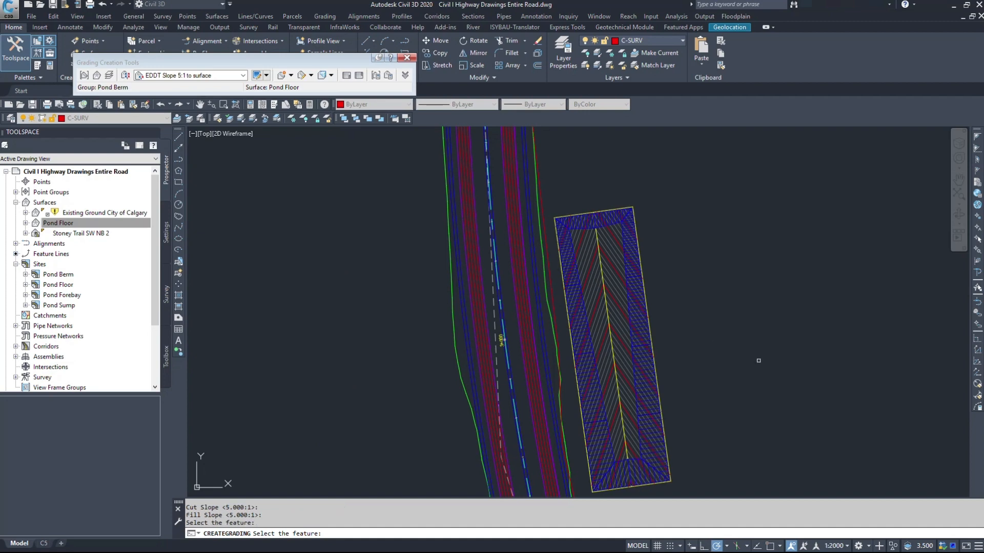
key(Escape)
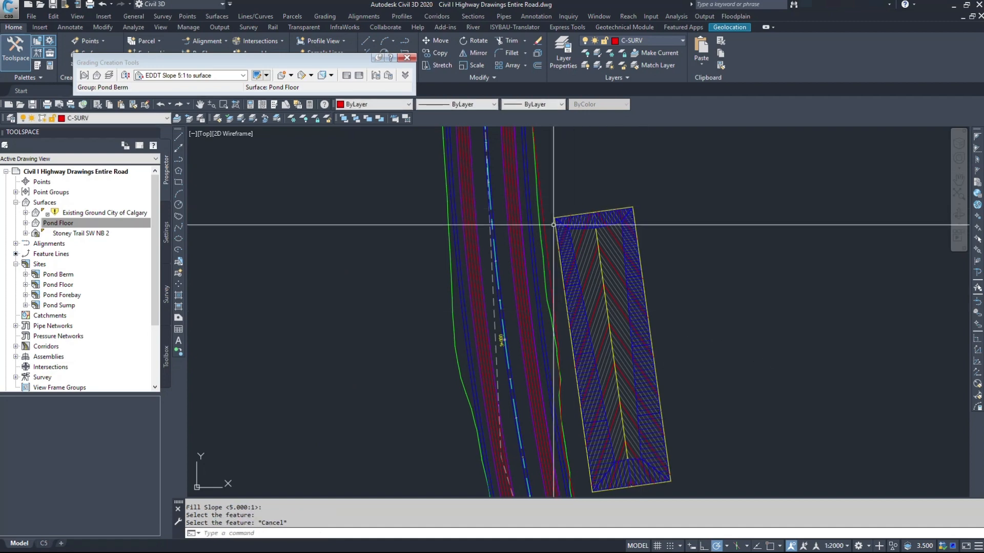
Step: Create a TIN surface named Pond Berm
middle_drag(755, 363, 560, 288)
scroll(560, 288, up, 2)
middle_drag(358, 153, 456, 291)
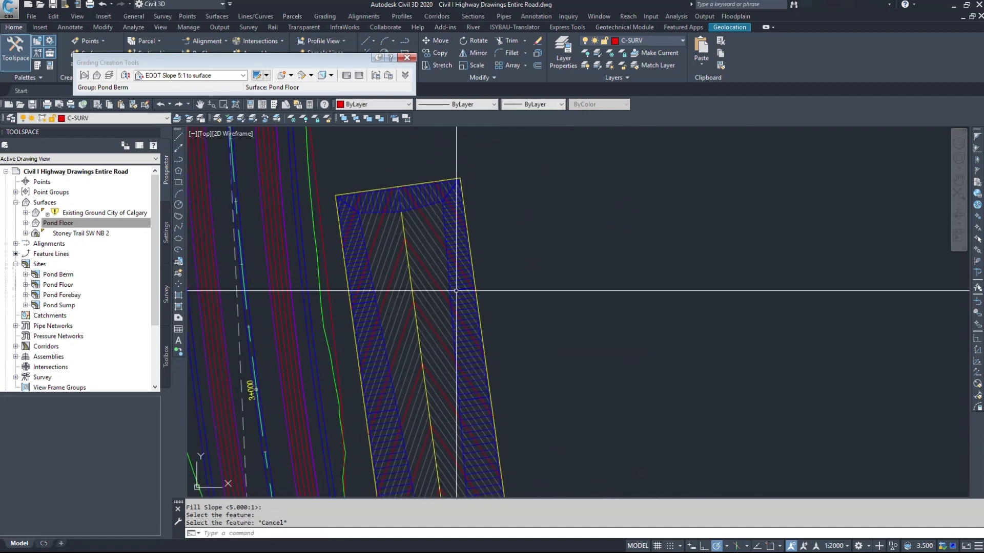
scroll(341, 198, up, 2)
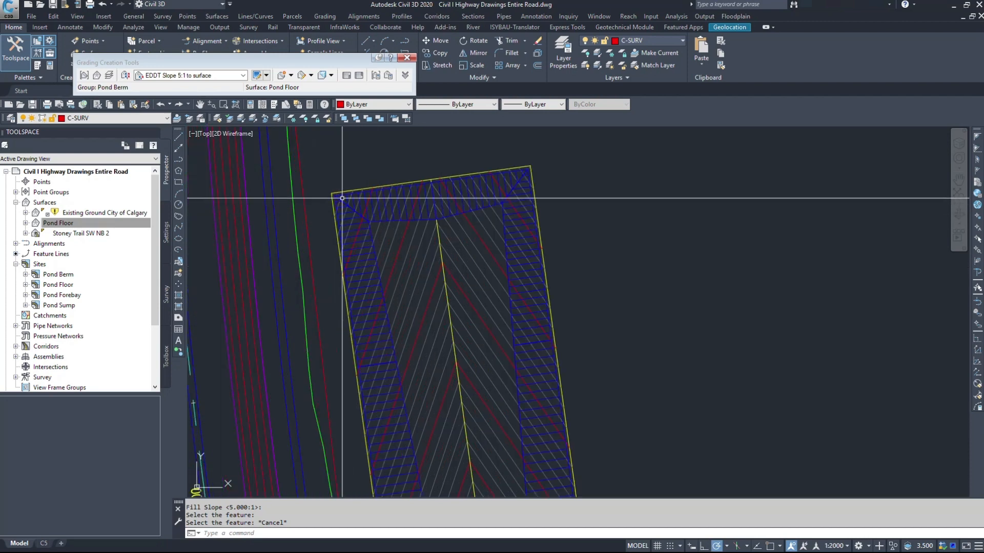
right_click(45, 204)
click(92, 212)
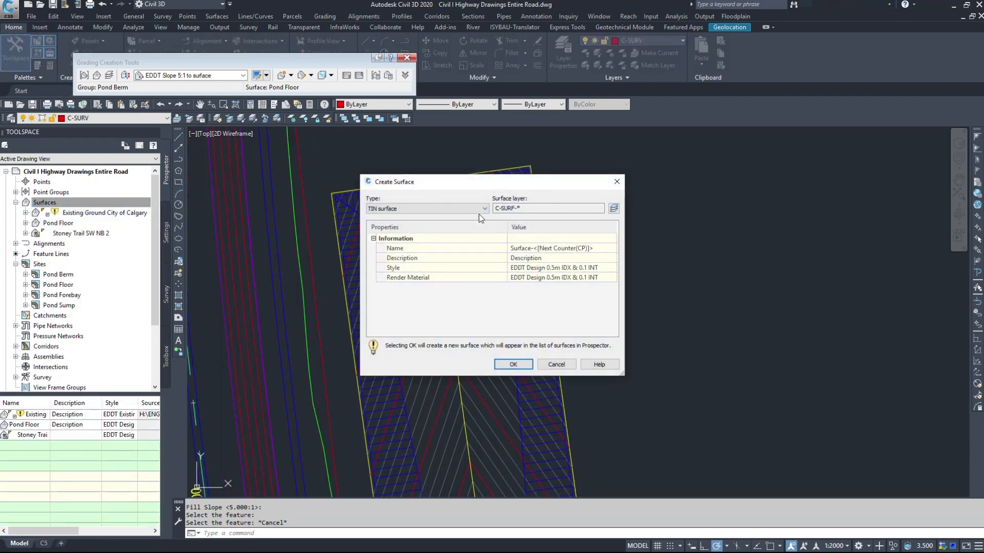
click(571, 250)
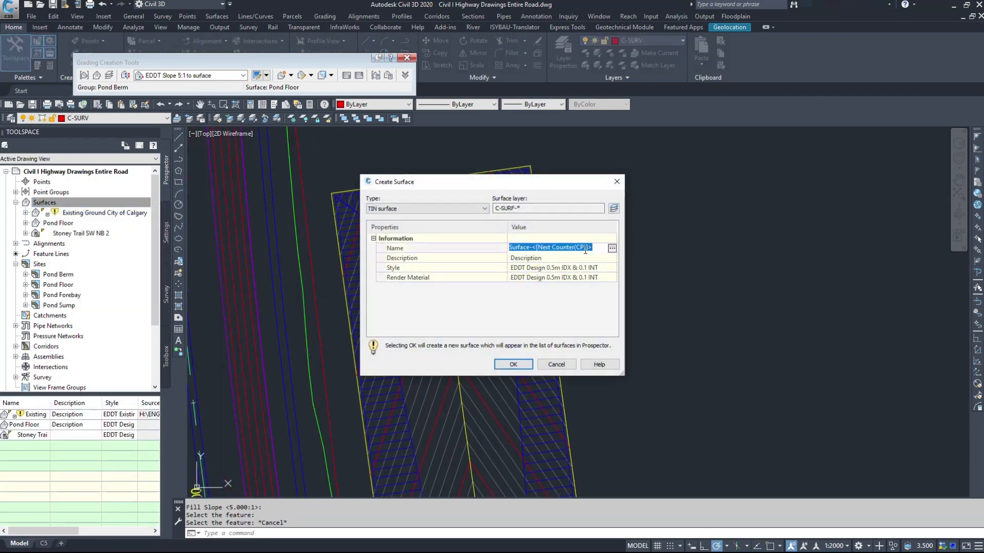
text(Pond Berm)
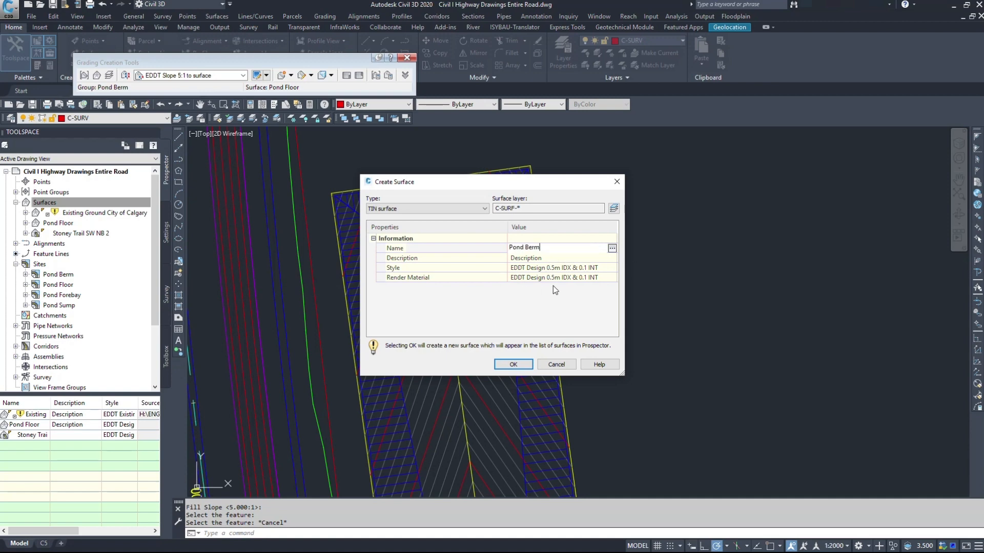
click(513, 364)
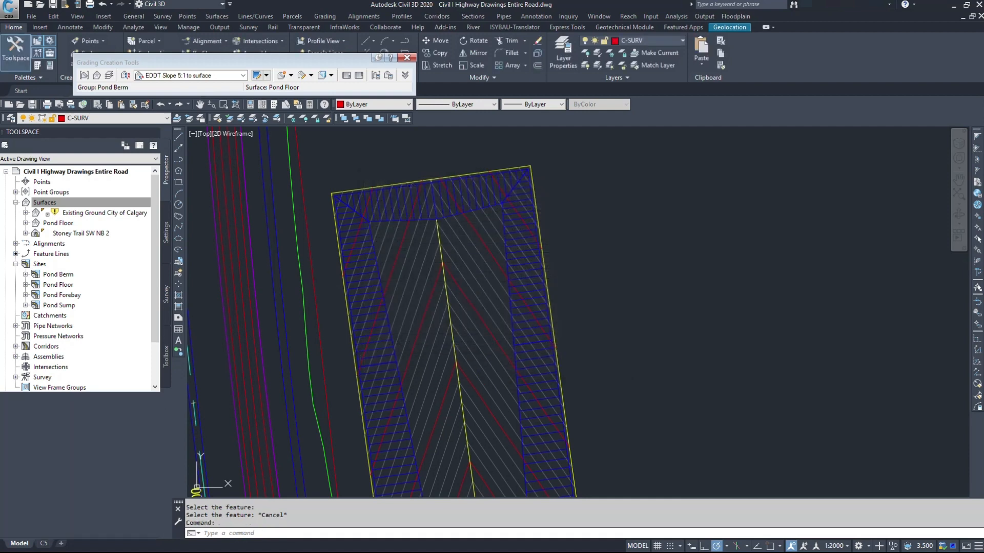
Step: Add the inner berm feature line and the grading's daylight line to the Pond Berm surface as standard breaklines described "Pond Berm Insides"
scroll(385, 221, up, 5)
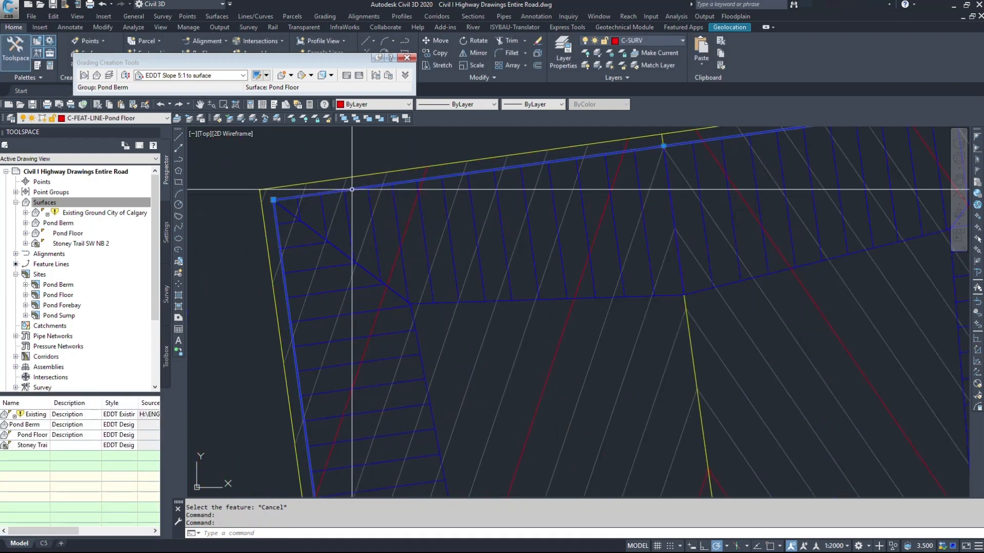
click(456, 302)
click(446, 299)
click(443, 303)
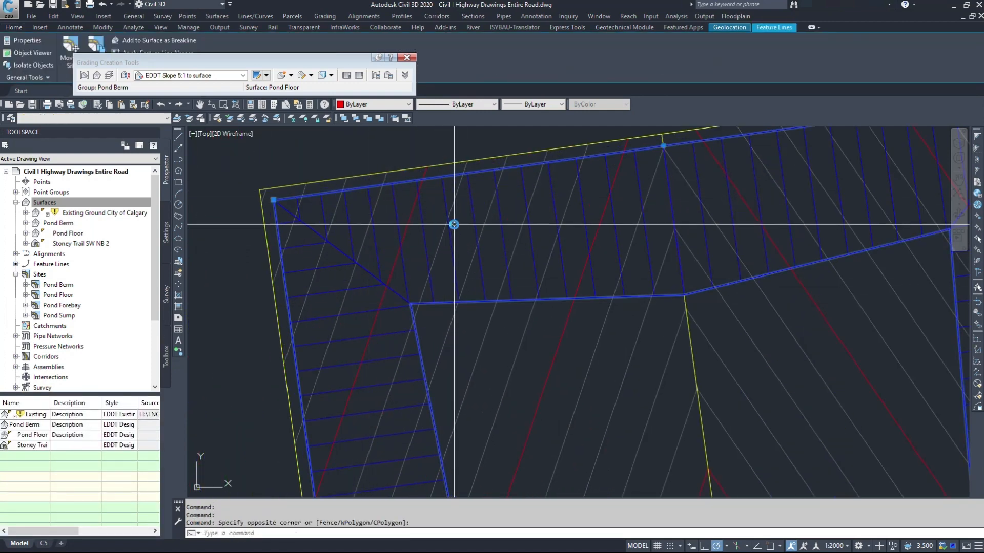
scroll(455, 226, down, 6)
scroll(507, 281, up, 4)
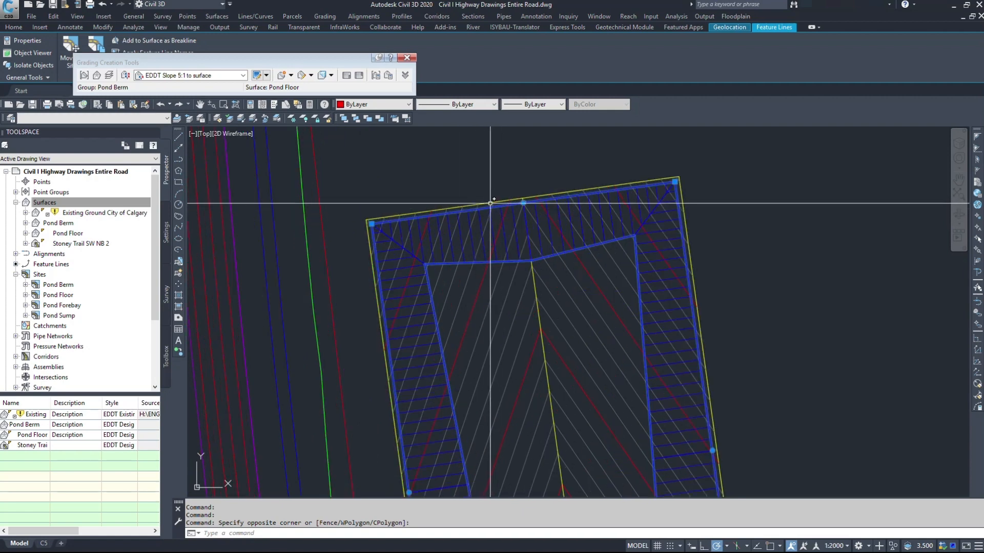
right_click(580, 282)
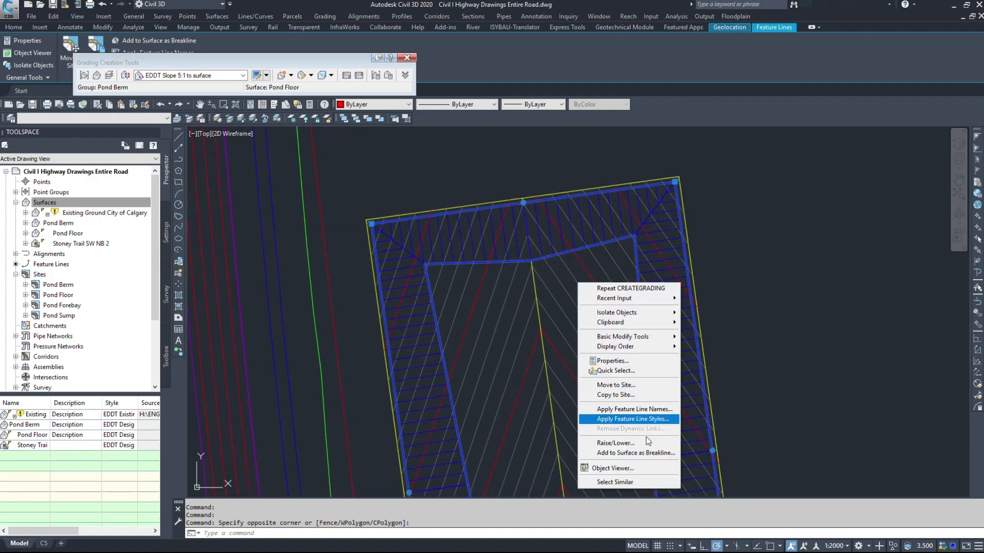
click(647, 452)
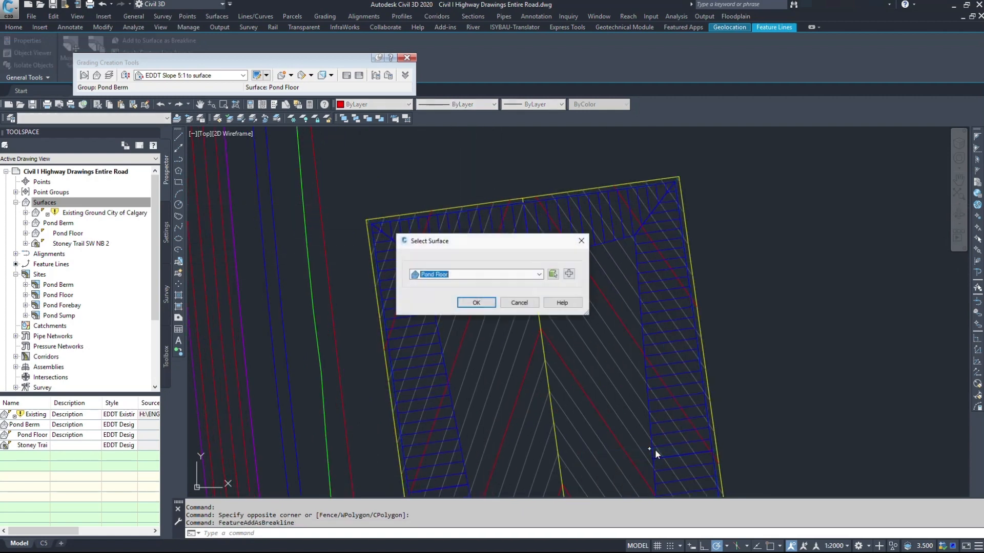
click(462, 275)
click(444, 293)
click(483, 304)
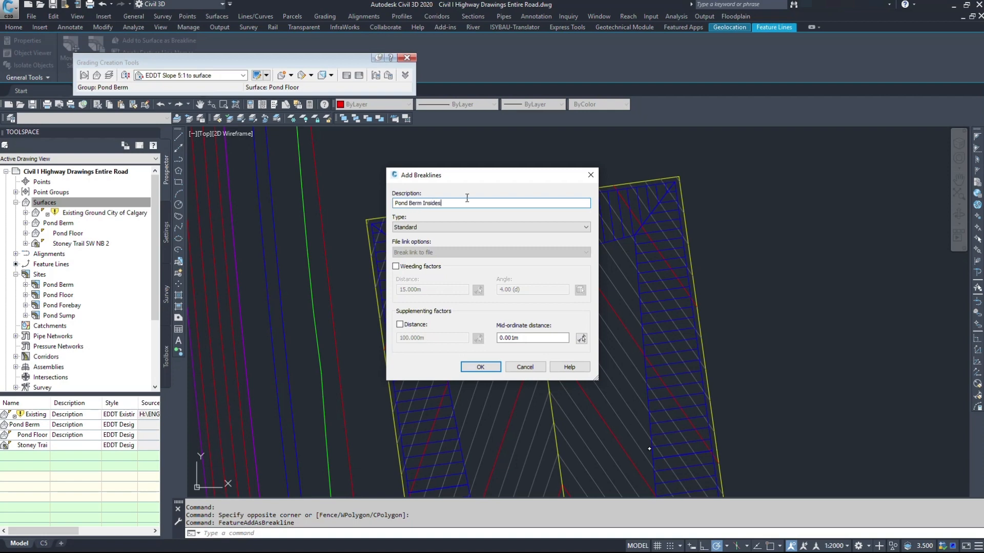
click(491, 367)
Step: Inspect the Pond Berm surface in 3D with the Object Viewer, checking the side slopes and the contours across the floor
scroll(491, 365, up, 3)
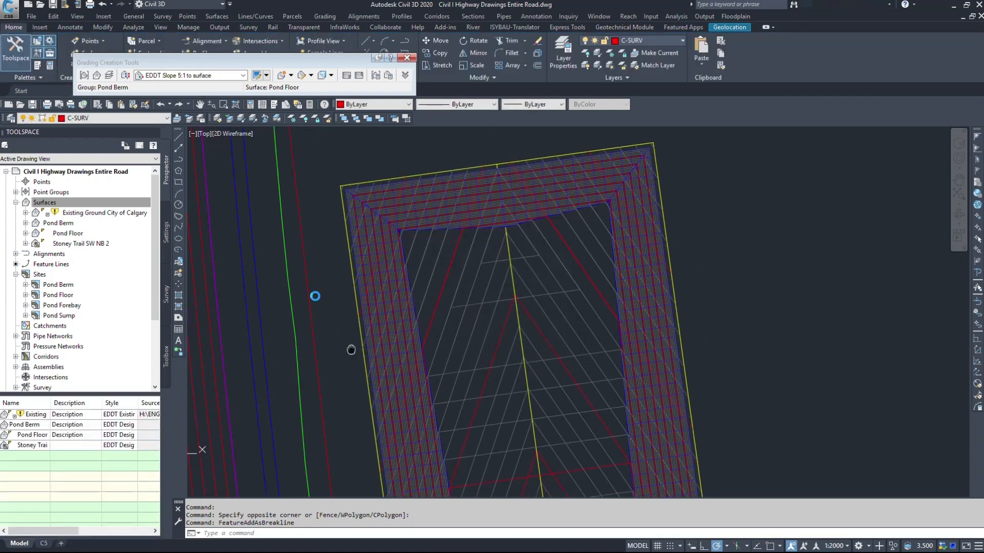
scroll(461, 304, up, 4)
text(1)
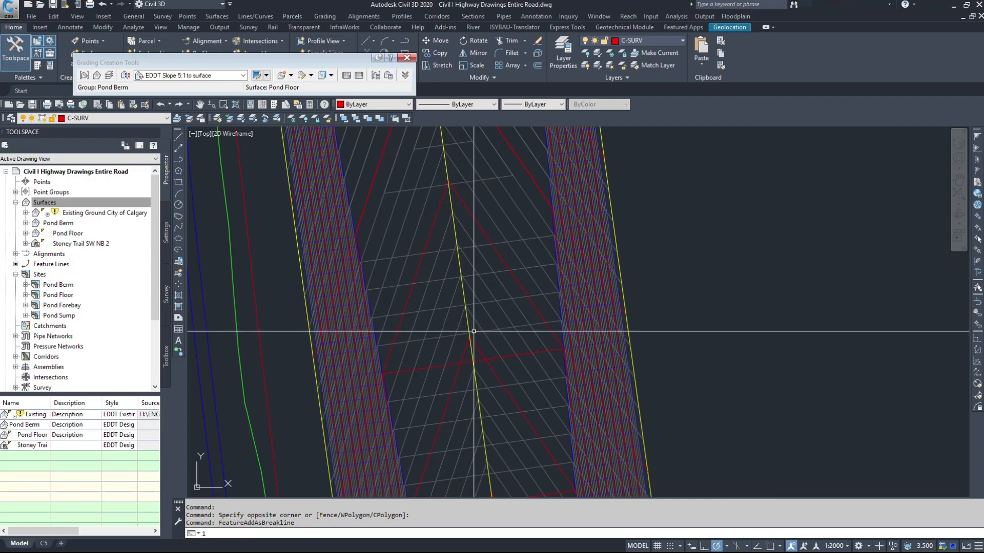
key(Escape)
scroll(473, 332, down, 3)
click(473, 333)
scroll(543, 303, down, 3)
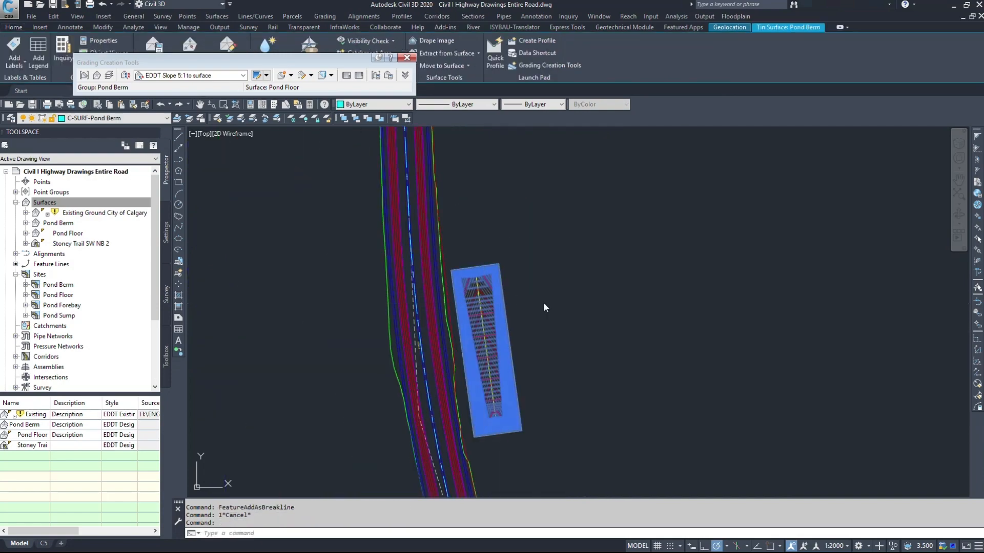
right_click(536, 295)
click(595, 435)
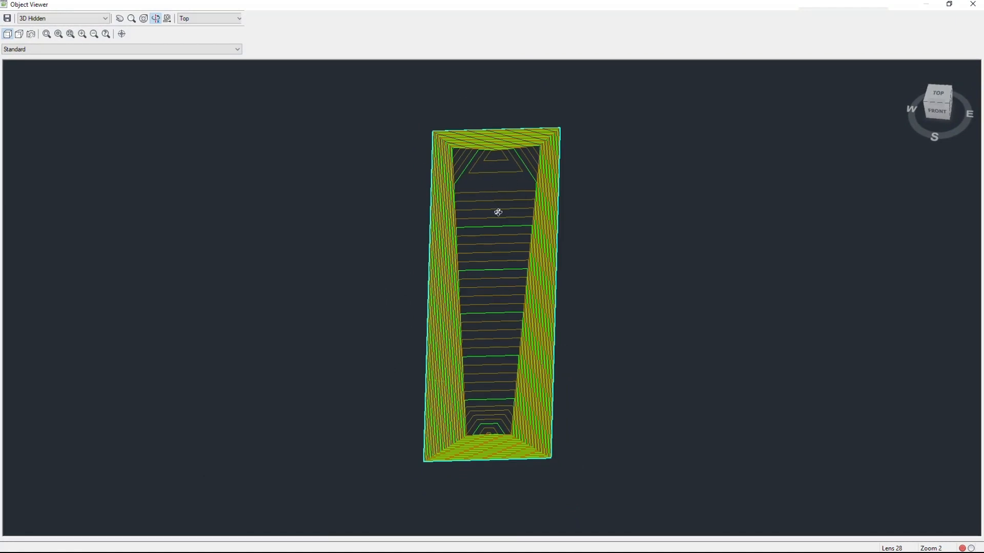
key(Escape)
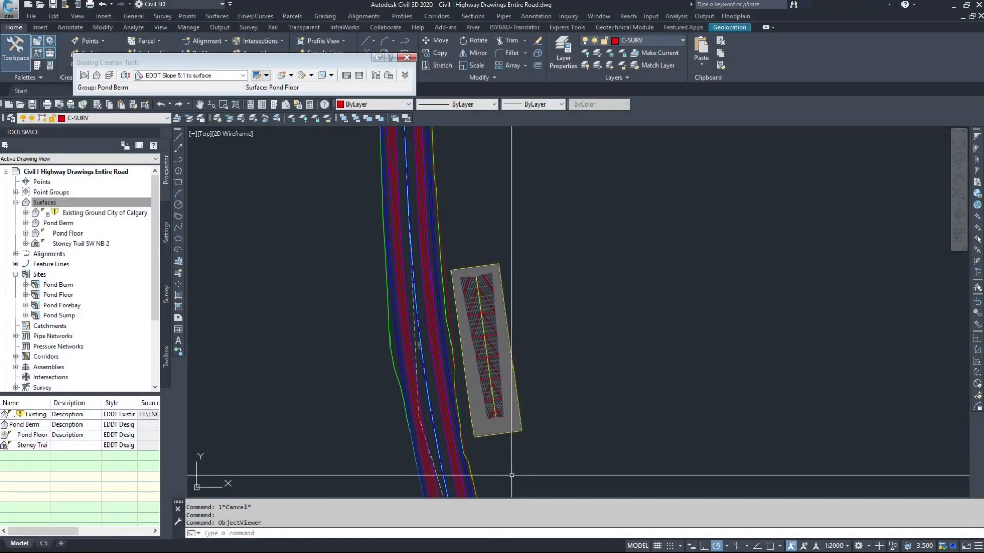
Step: Add a surface line edit to Pond Berm joining the two ends of the pond floor's central feature line
scroll(476, 296, up, 8)
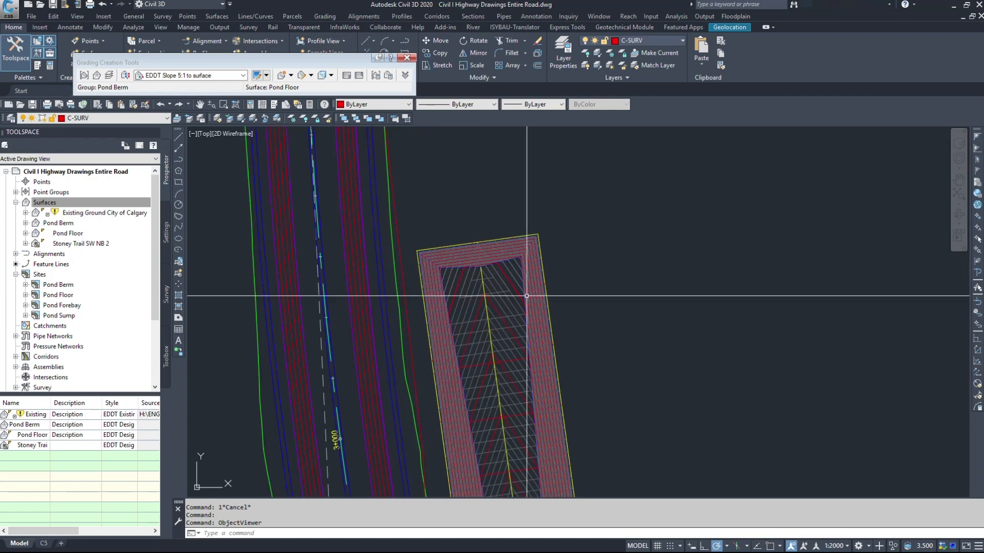
middle_drag(511, 305, 487, 261)
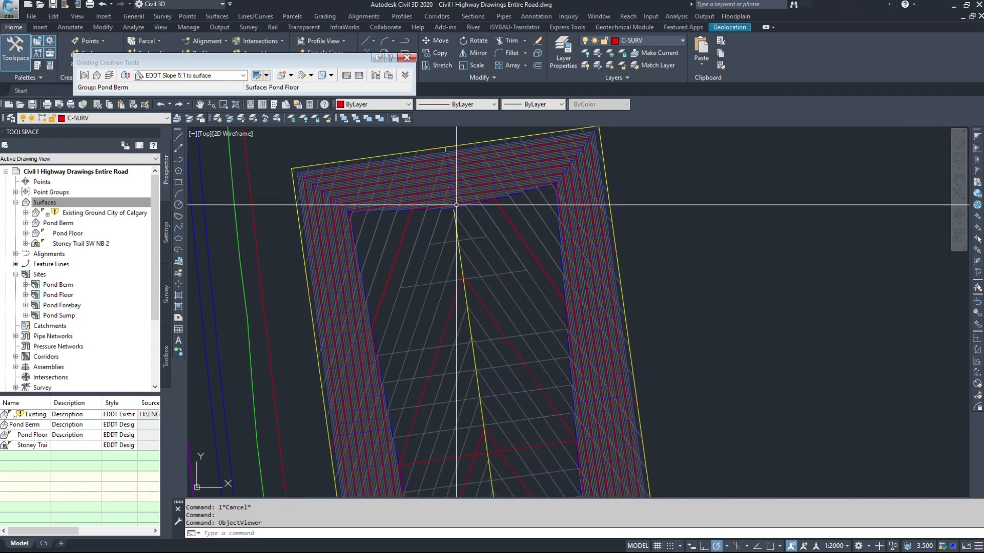
click(442, 245)
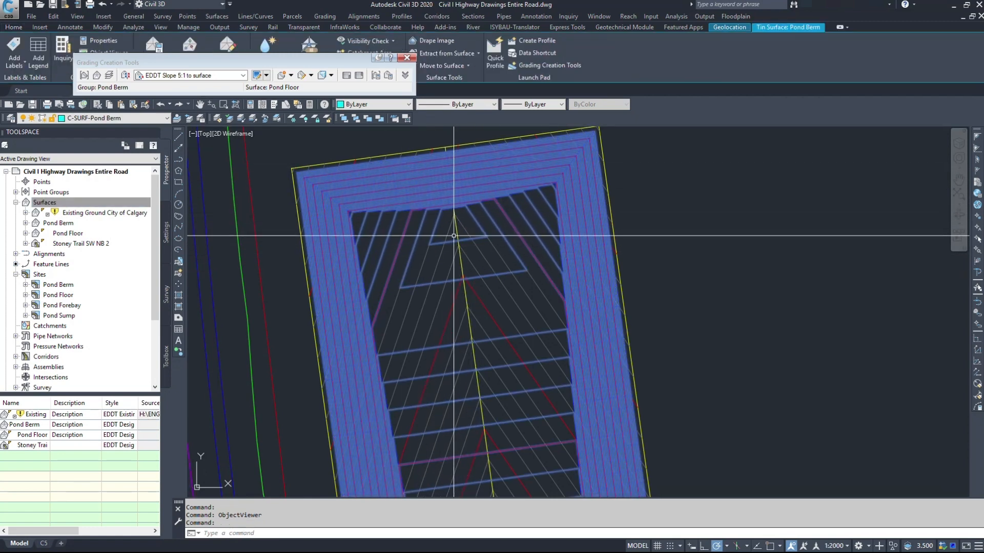
key(Escape)
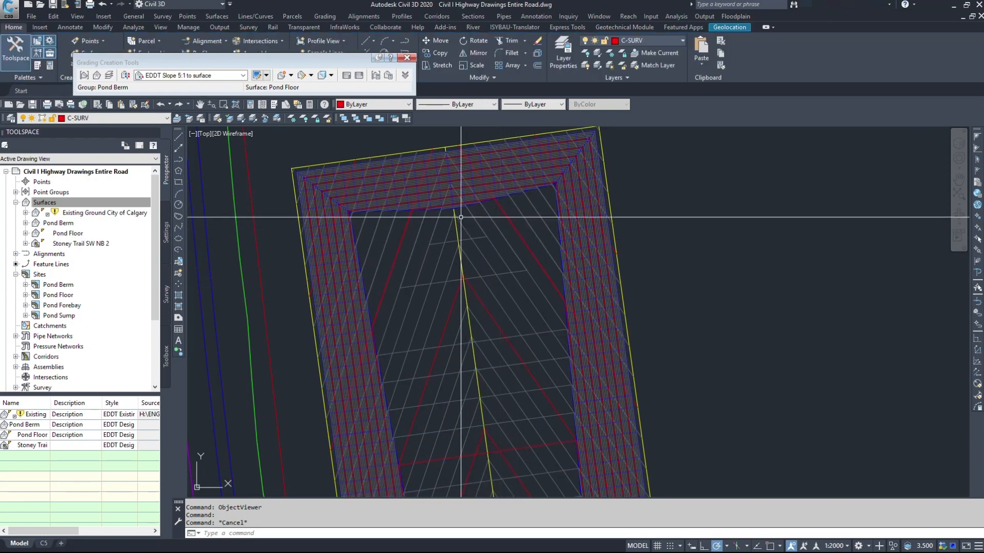
double_click(69, 224)
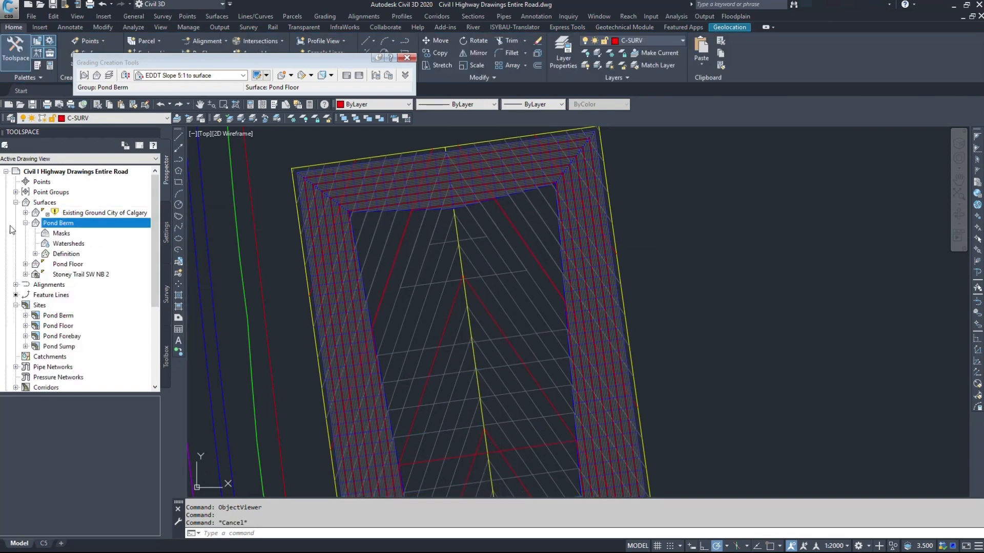
click(35, 254)
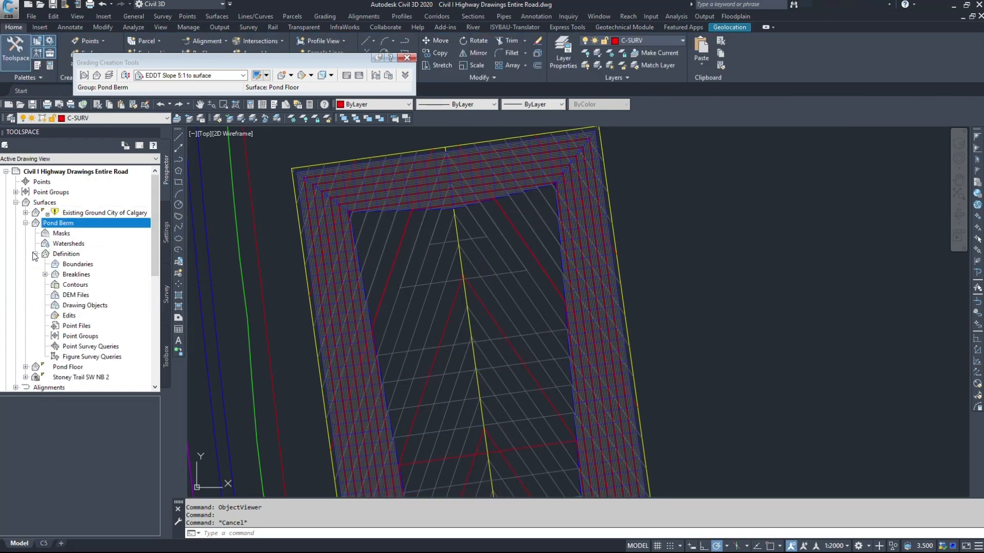
click(68, 317)
right_click(68, 317)
click(94, 323)
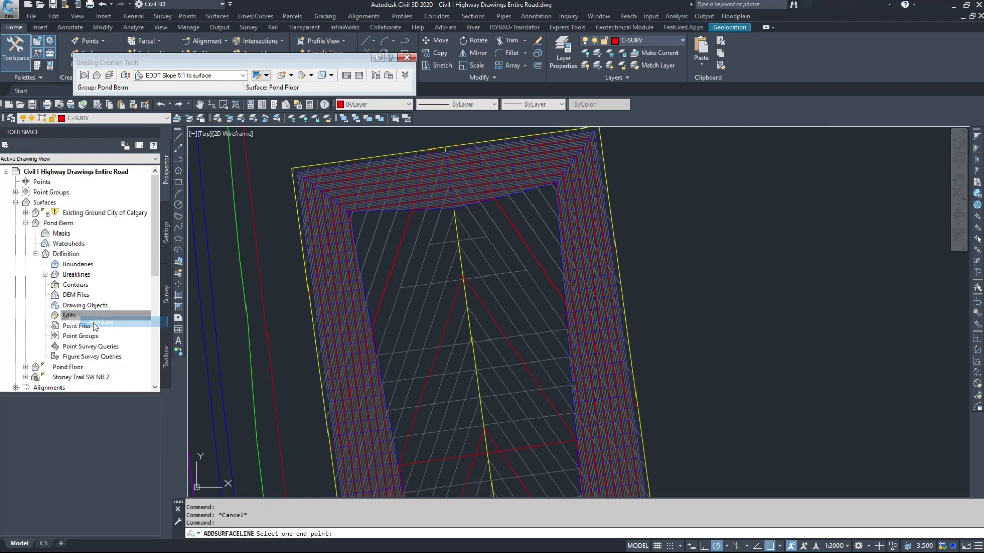
scroll(436, 288, up, 5)
click(434, 277)
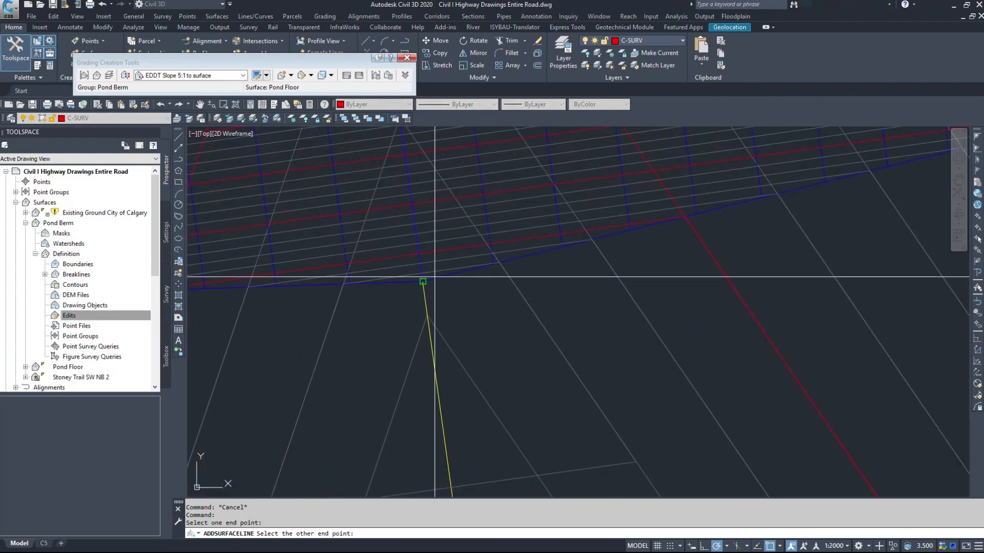
scroll(423, 236, down, 4)
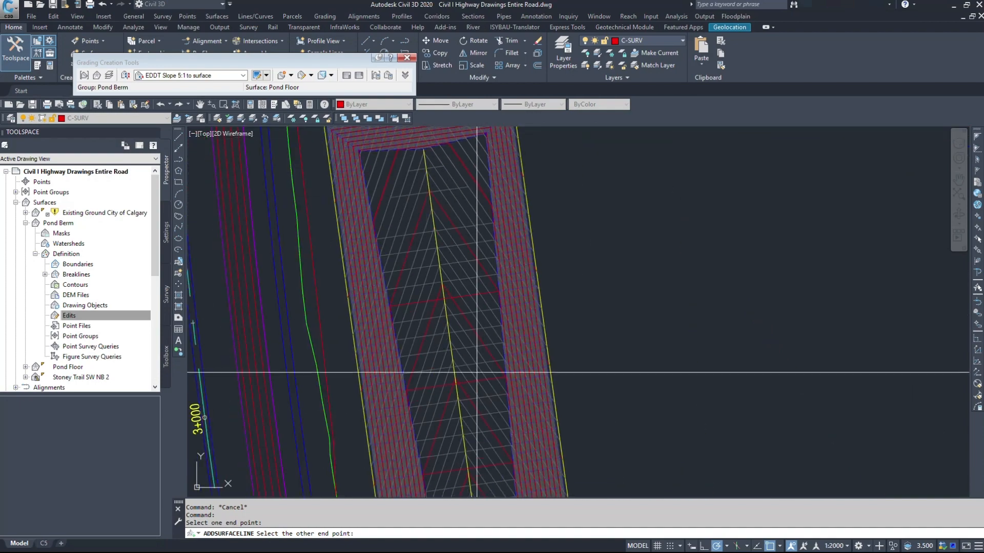
middle_drag(424, 407, 367, 209)
scroll(386, 287, up, 8)
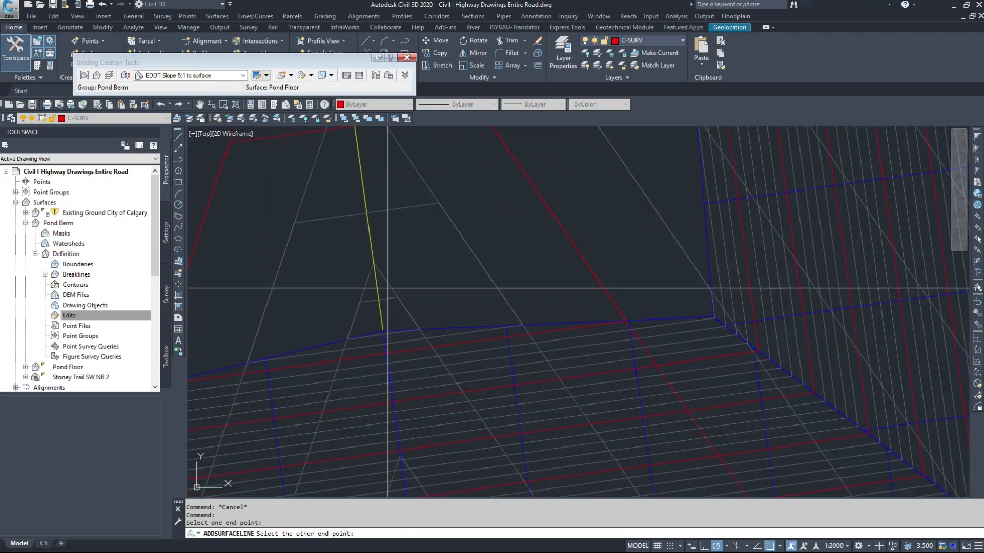
click(384, 331)
scroll(513, 319, down, 5)
key(Escape)
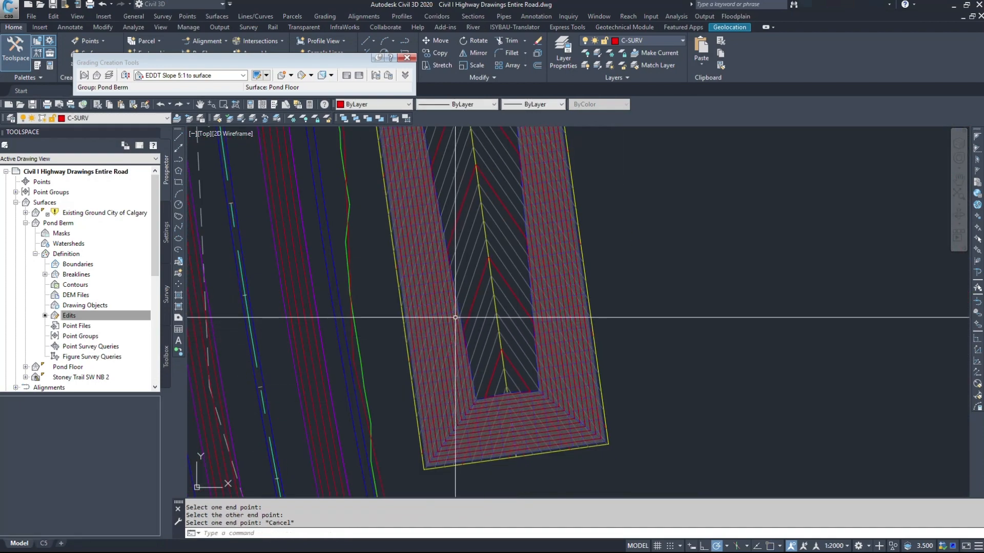
Step: Run the Stage Storage calculation with both volume methods, defining the basin from the Pond Berm surface contours
middle_drag(512, 319, 497, 419)
scroll(472, 237, down, 8)
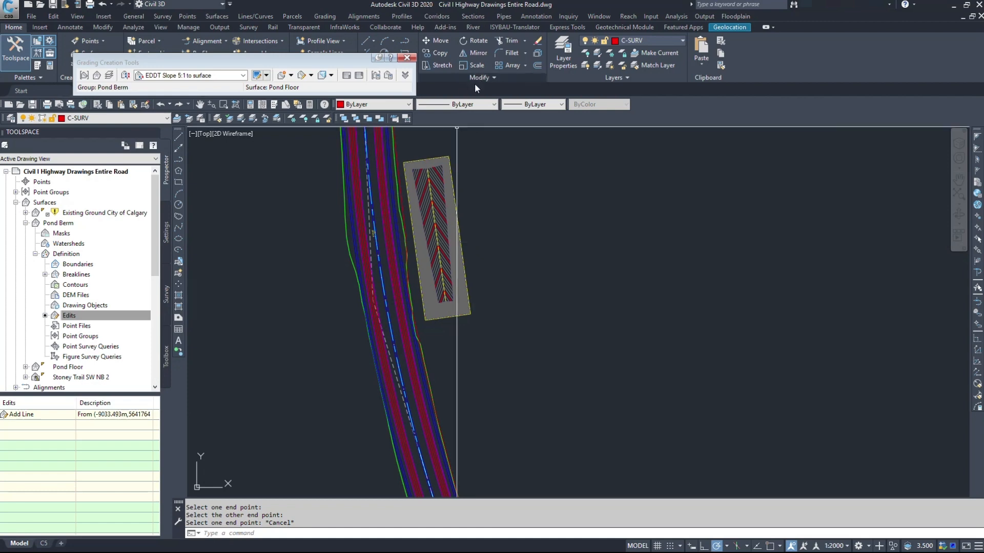
scroll(482, 205, up, 5)
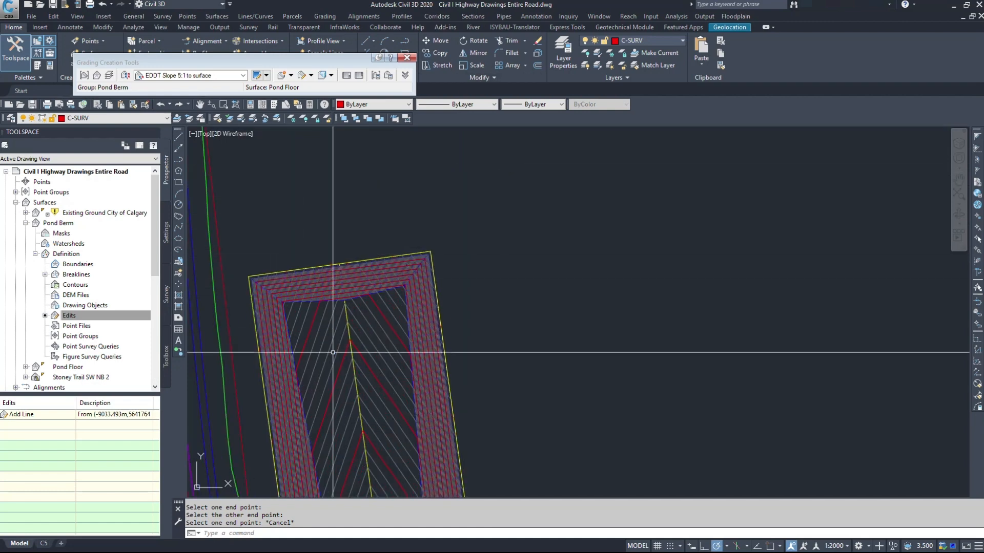
mouse_move(462, 224)
middle_down()
mouse_move(487, 142)
mouse_move(474, 174)
middle_up()
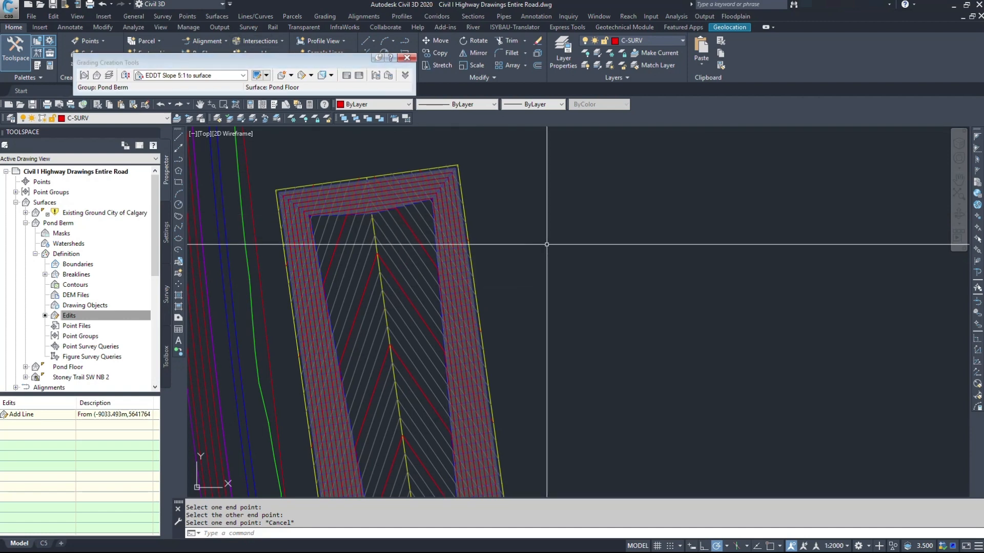
middle_drag(542, 238, 579, 210)
text(stagestorage)
key(Return)
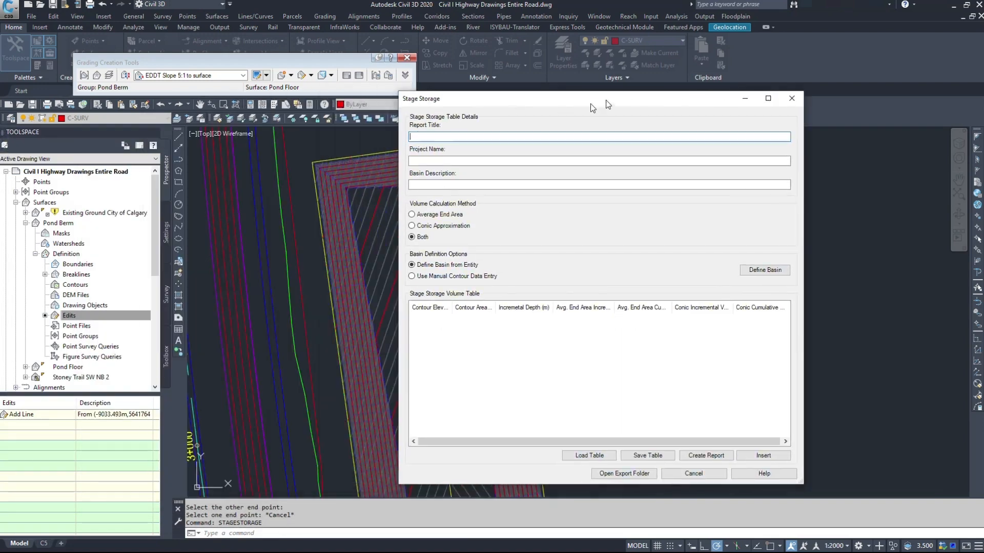
drag(590, 103, 670, 69)
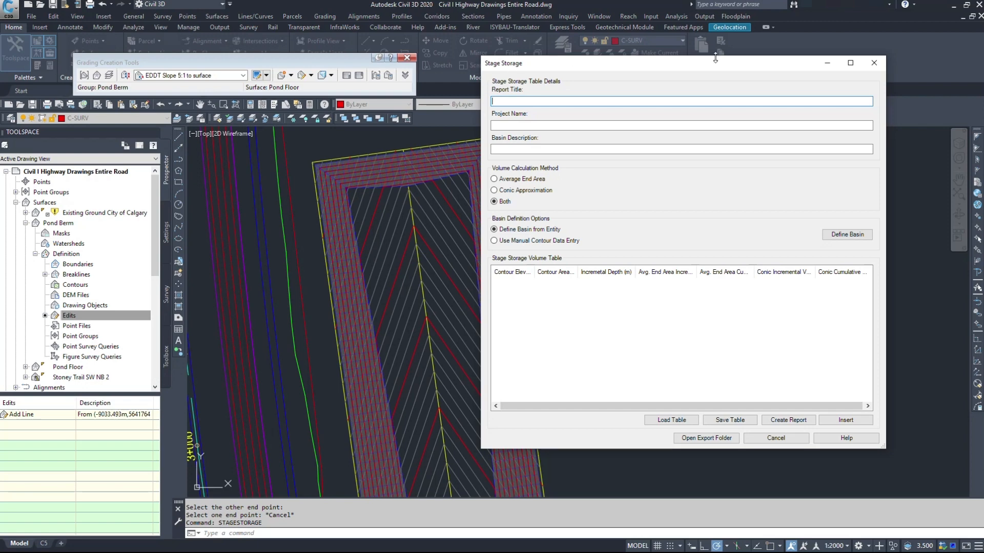
click(838, 236)
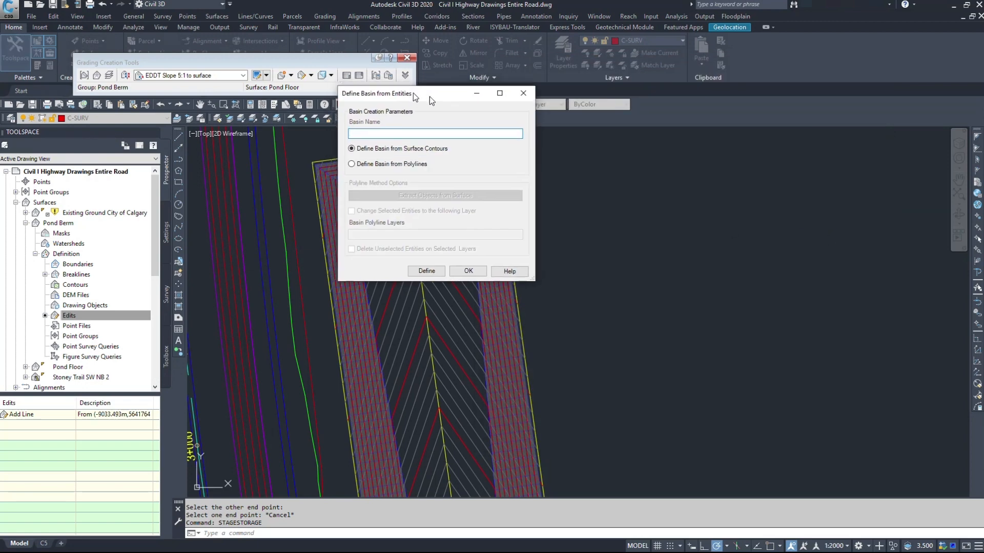
click(438, 277)
scroll(319, 181, up, 5)
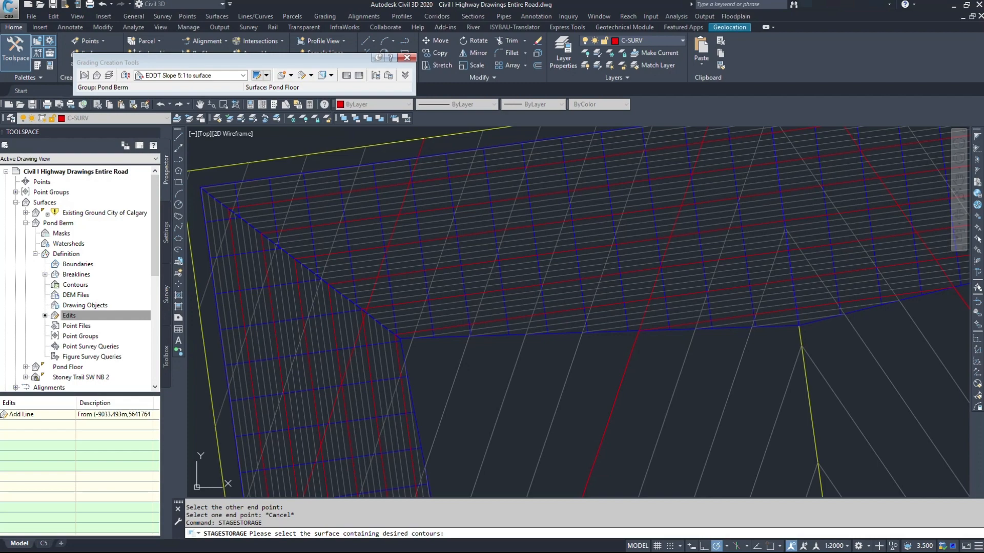
click(349, 208)
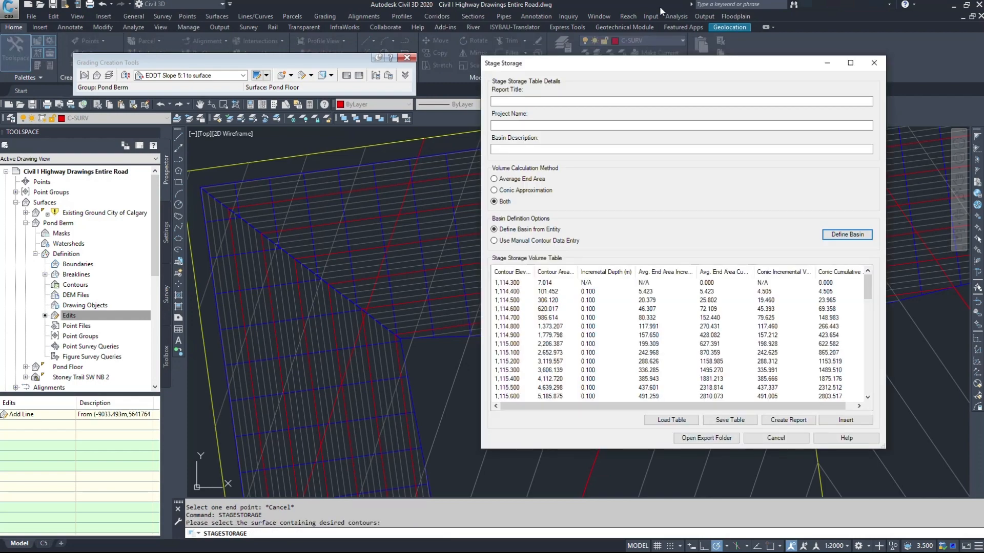
Step: Review the stage storage table from its lowest to its highest contour, widening the window to read the conic cumulative volumes
drag(869, 285, 840, 271)
click(519, 285)
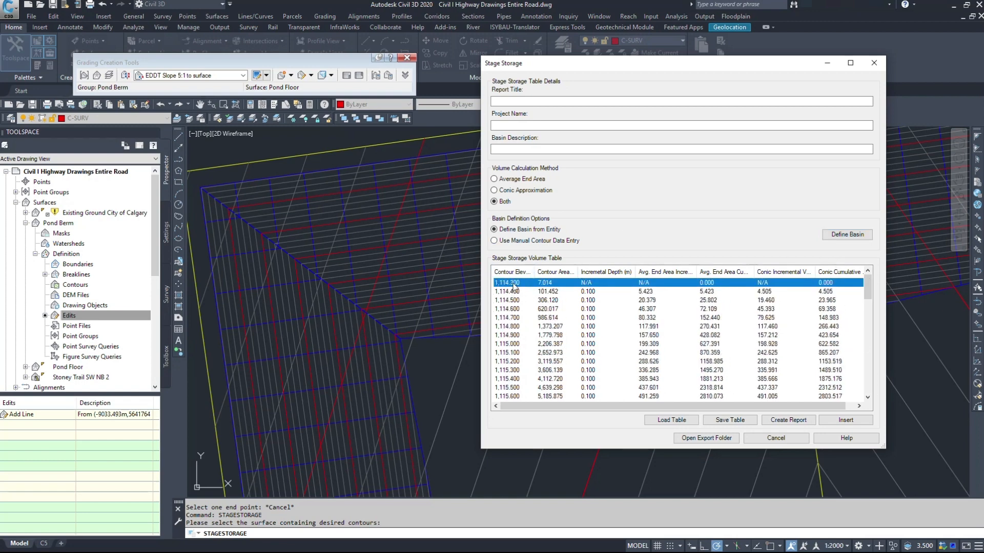
drag(866, 302, 877, 398)
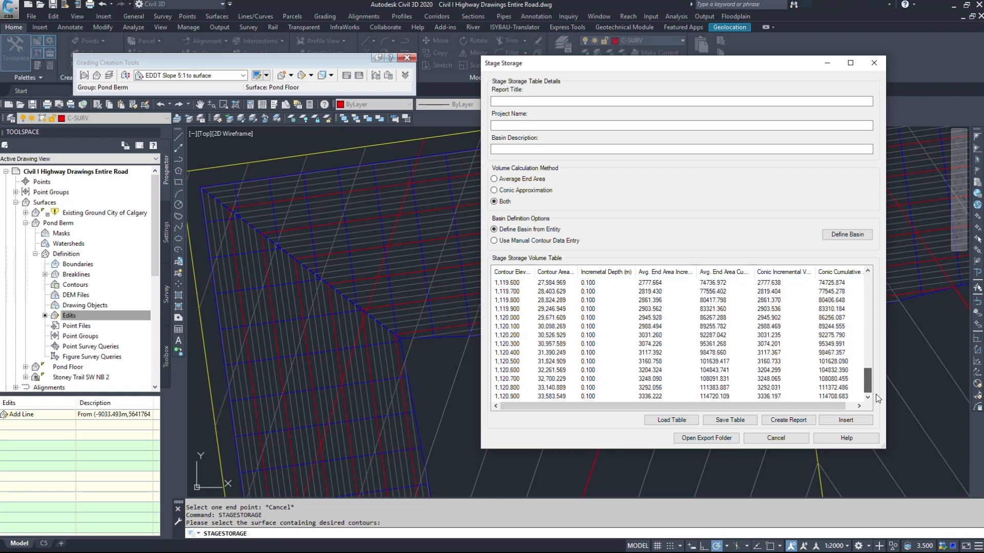
click(519, 397)
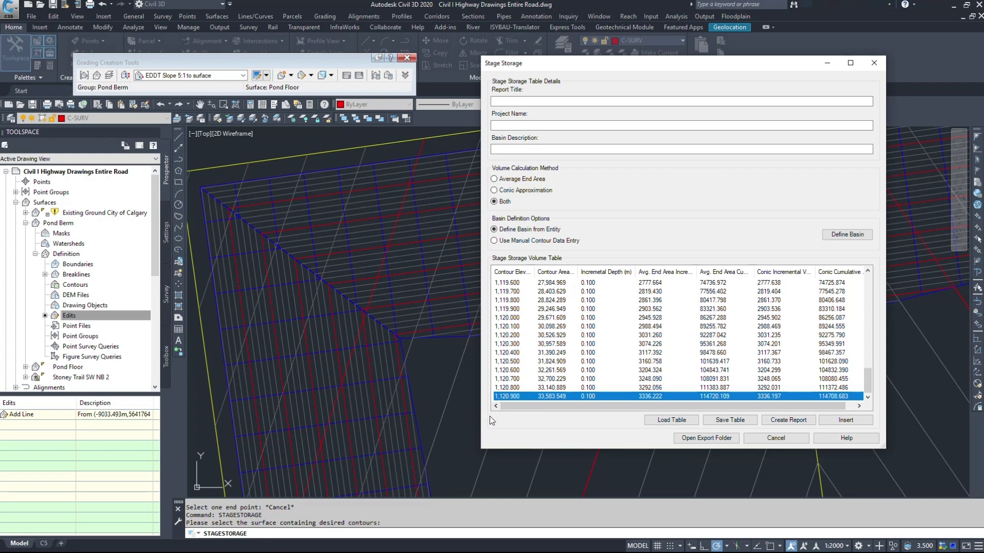
drag(477, 416, 402, 416)
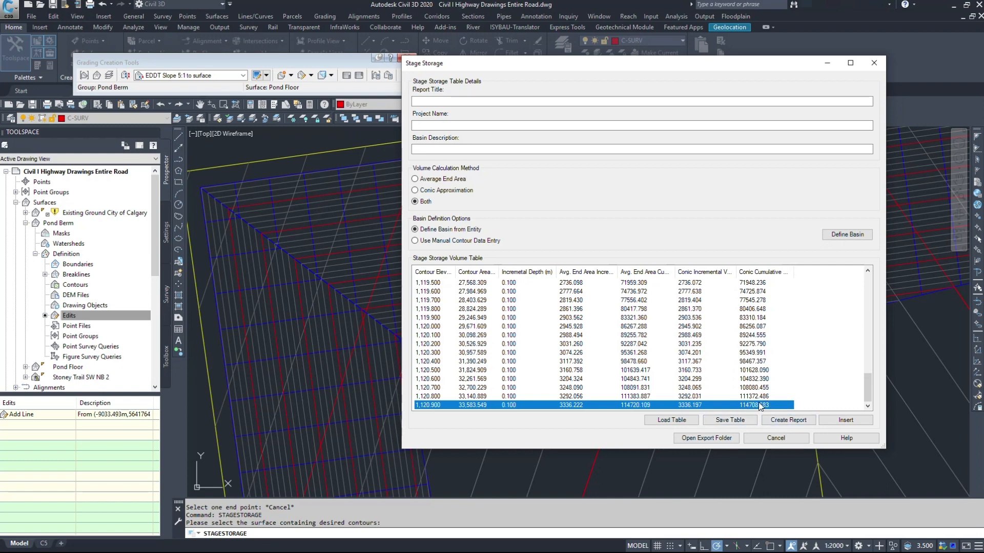
Step: Compare the cumulative volumes at contour elevations 1,119.900, 1,120.400 and 1,120.900, and close the stage storage table without inserting it
click(743, 317)
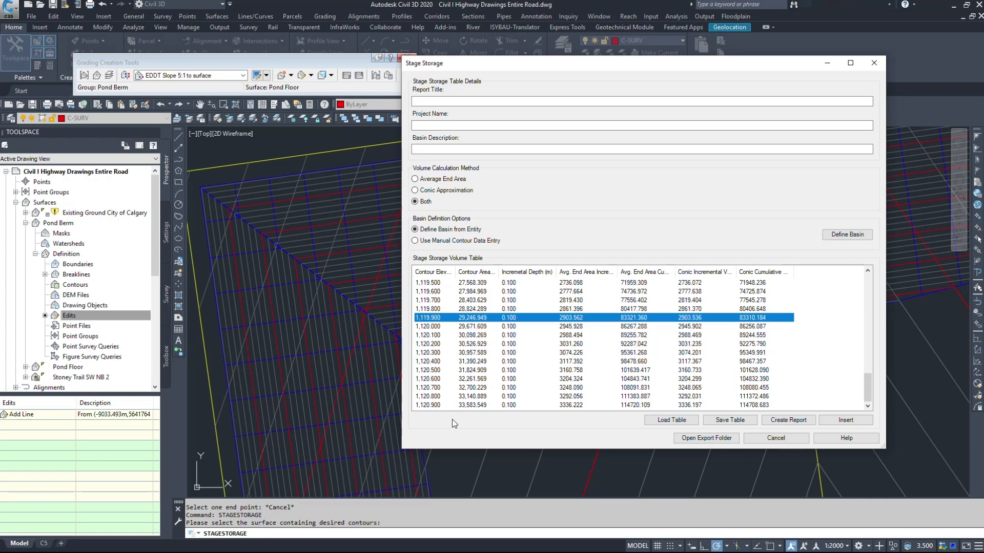
click(435, 406)
click(434, 319)
click(433, 406)
click(425, 318)
click(434, 407)
click(436, 320)
click(426, 407)
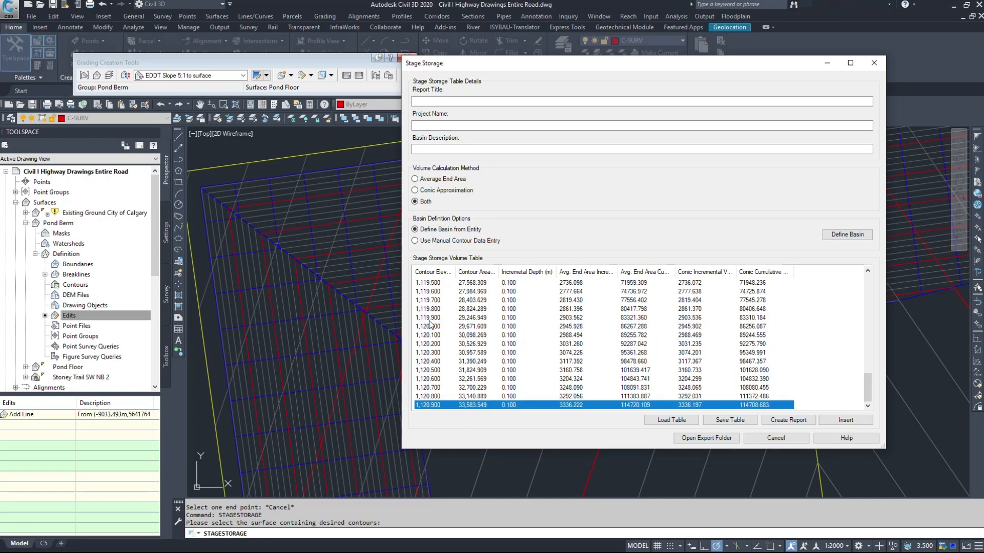
click(432, 310)
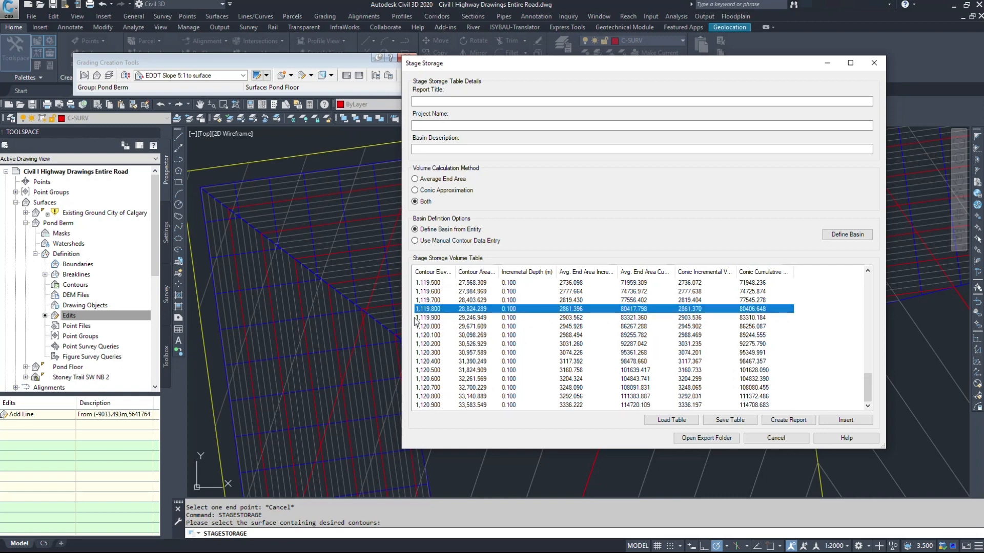
click(435, 319)
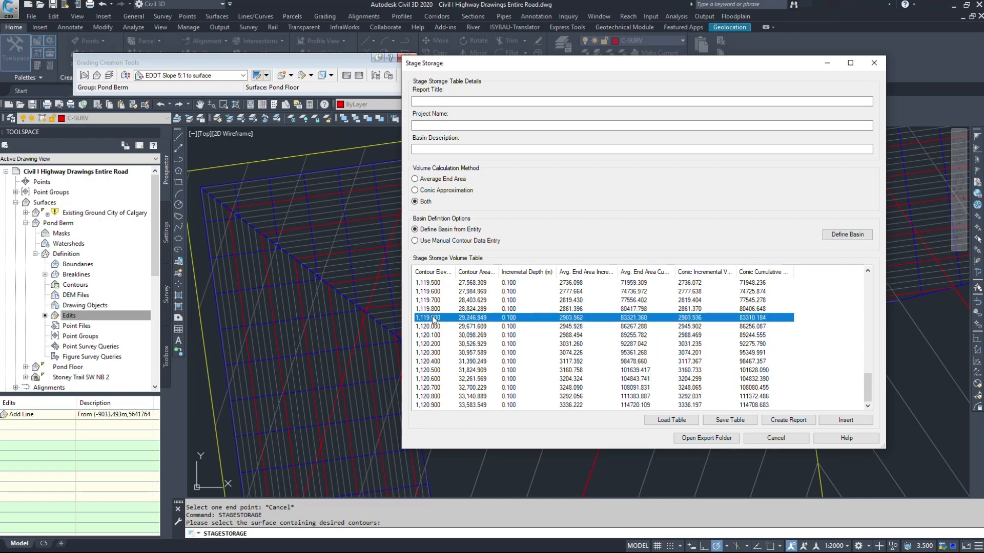
click(438, 362)
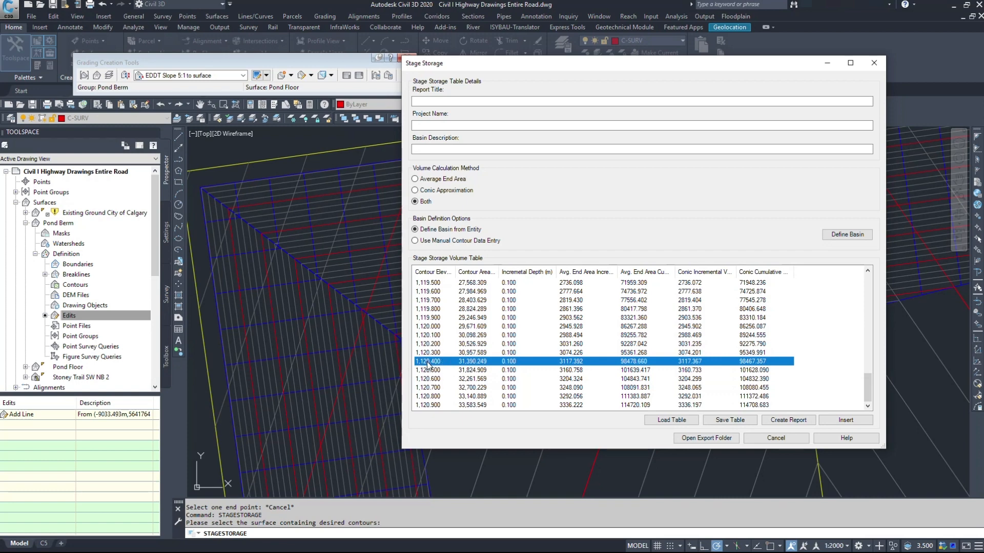
click(784, 437)
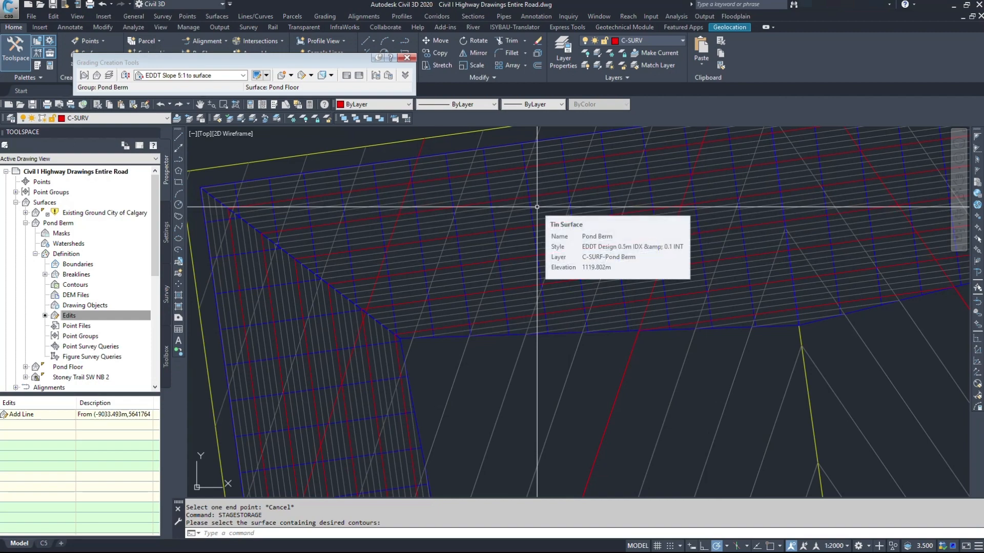
Step: Lower the inner berm feature line by 0.8 m and set the Pond Berm surface to rebuild automatically
click(501, 184)
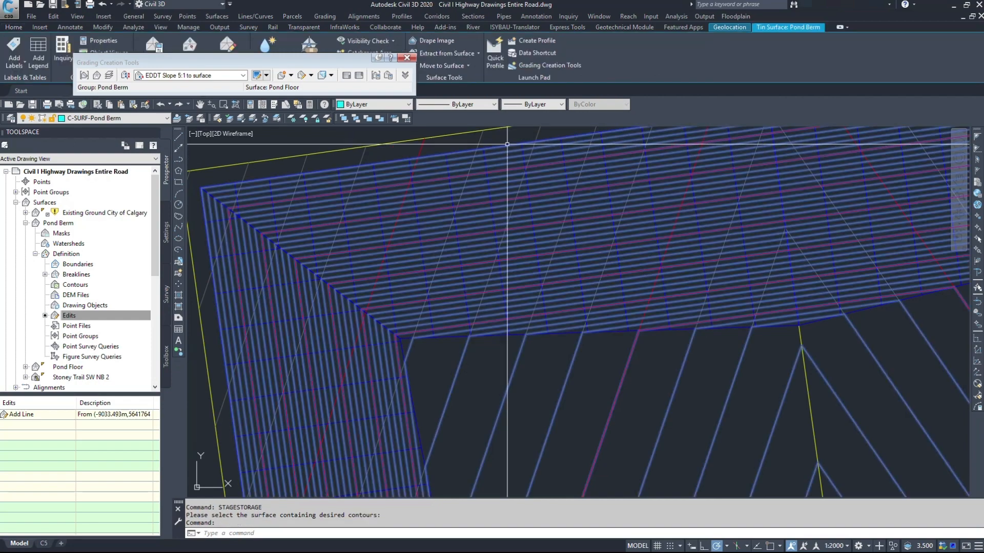
key(Escape)
click(261, 176)
click(328, 163)
scroll(313, 168, up, 4)
click(321, 167)
scroll(319, 185, down, 6)
right_click(367, 205)
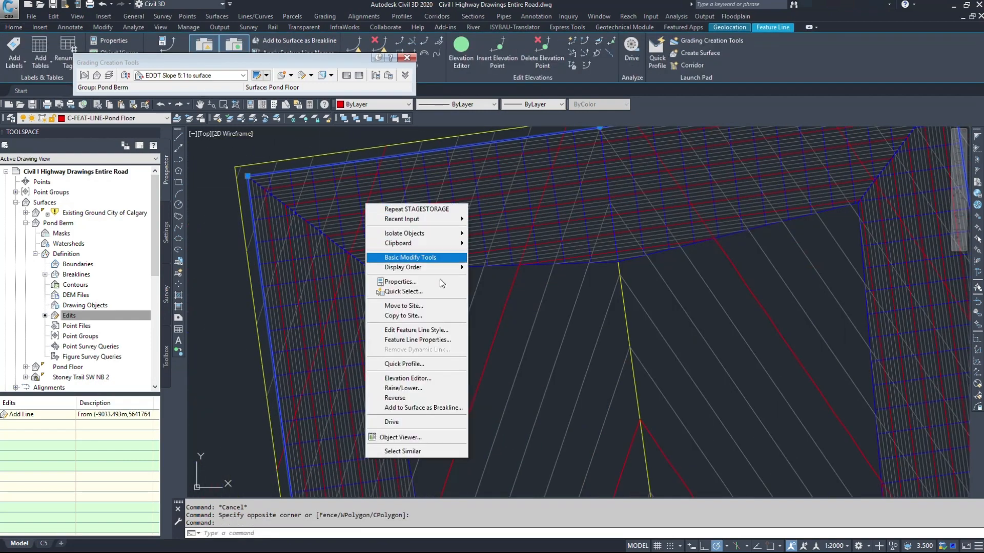
click(411, 391)
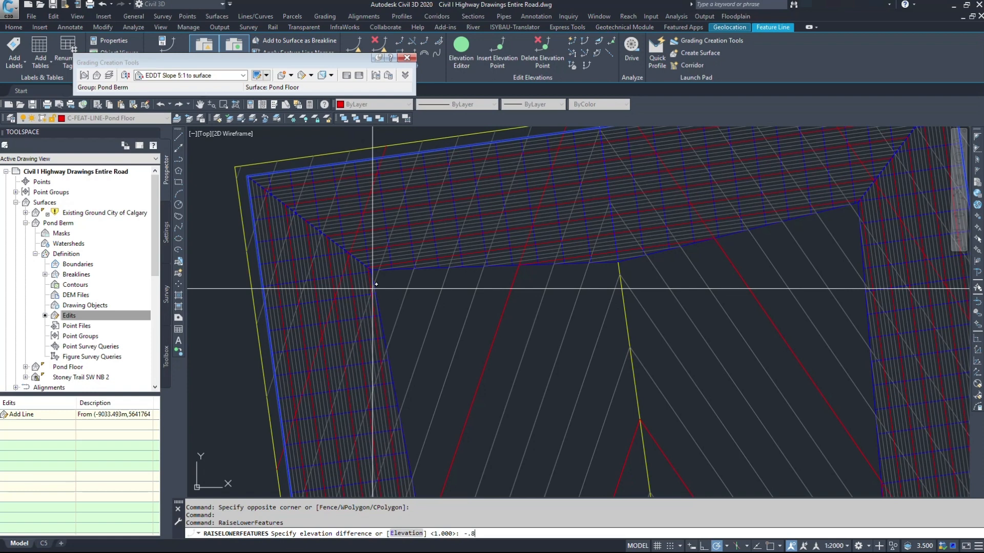
key(Return)
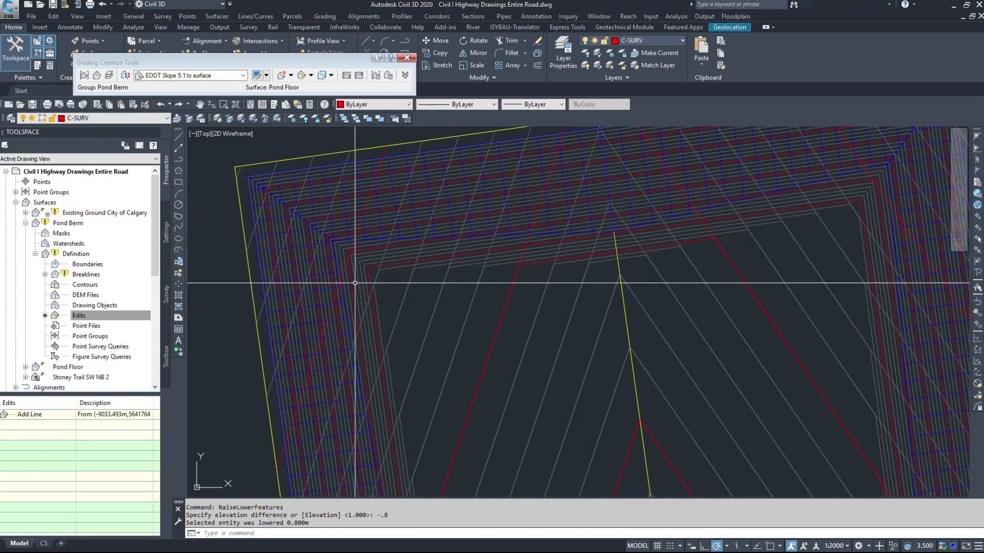
right_click(71, 223)
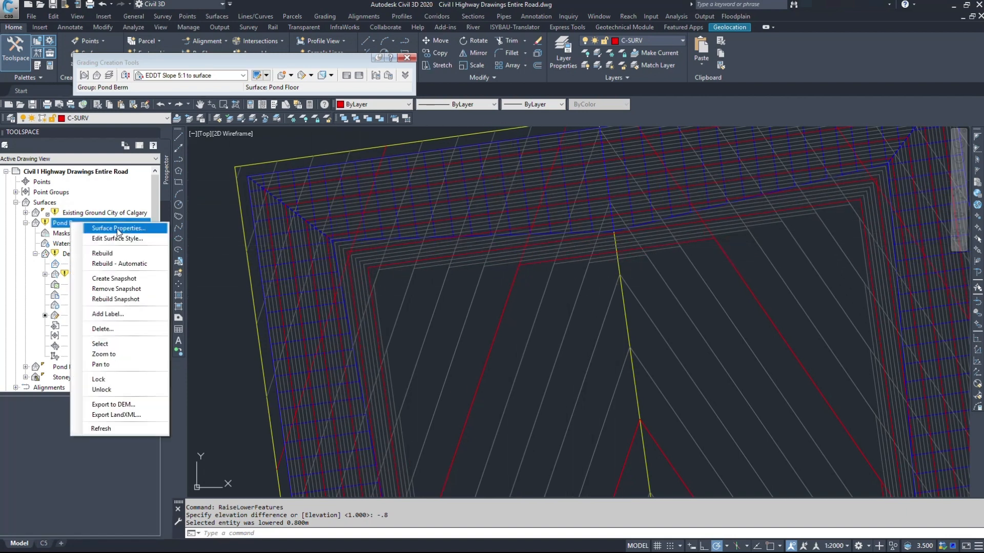
click(109, 263)
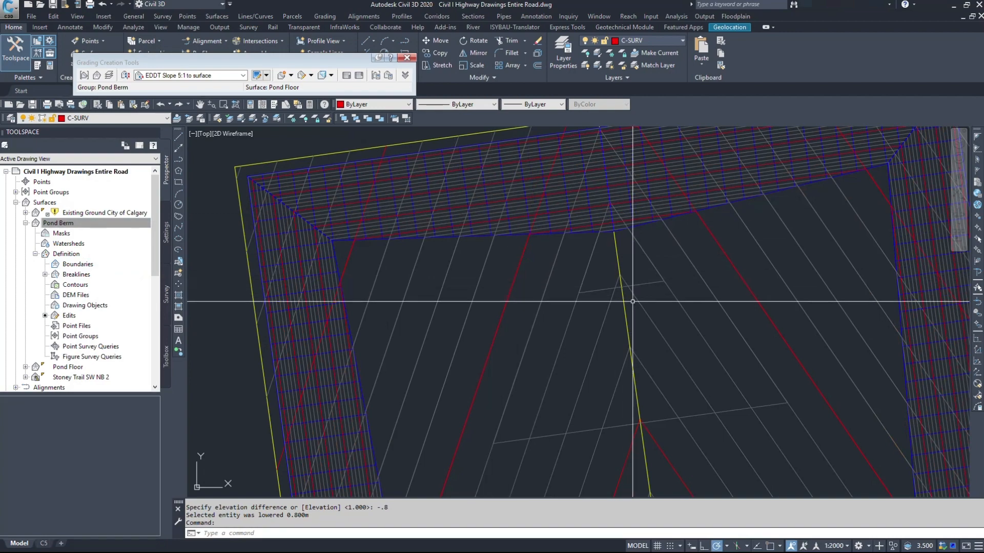
Step: Remove the existing Add Line edit from the Pond Berm surface definition and confirm the removal
scroll(625, 285, down, 3)
scroll(527, 281, down, 4)
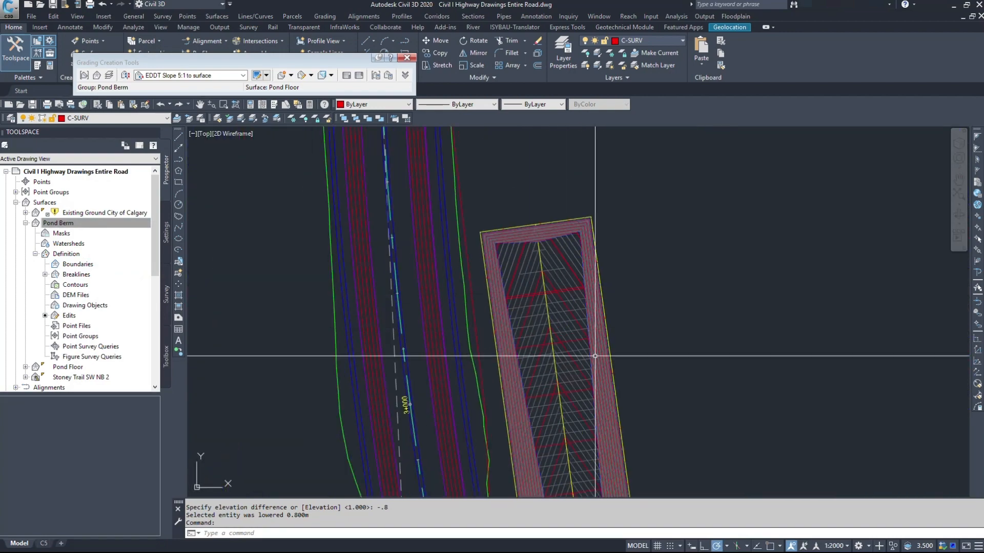
mouse_move(556, 378)
middle_down()
mouse_move(515, 253)
mouse_move(513, 411)
middle_up()
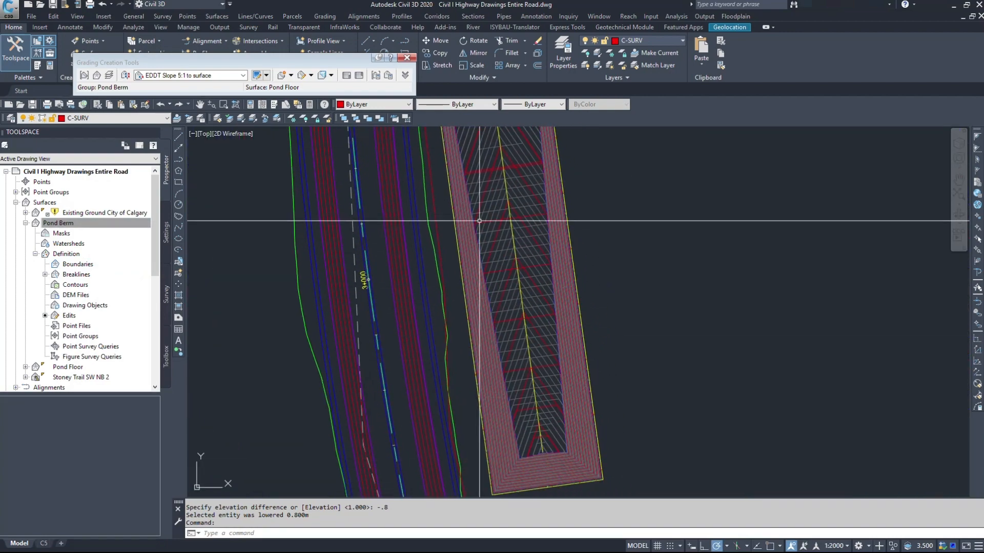
middle_drag(512, 227, 512, 363)
click(69, 315)
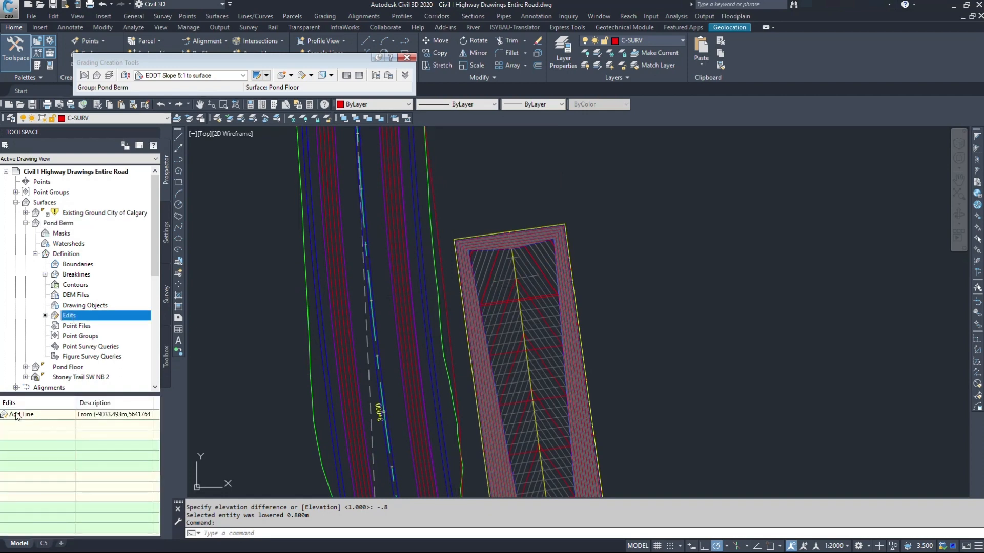
right_click(18, 415)
click(53, 420)
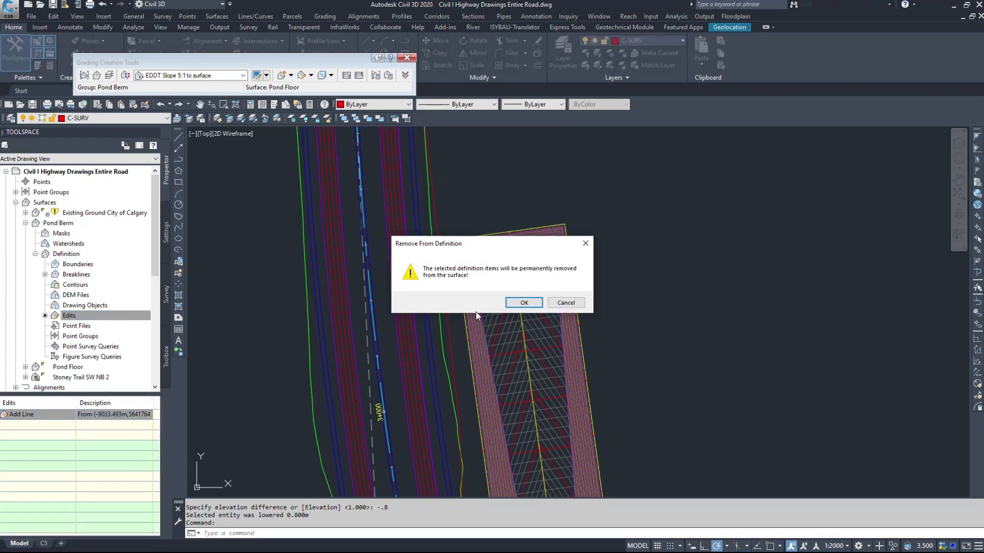
click(515, 303)
Step: Add a surface line to the Pond Berm surface between the north and south ends of the pond floor centreline
right_click(72, 315)
click(97, 320)
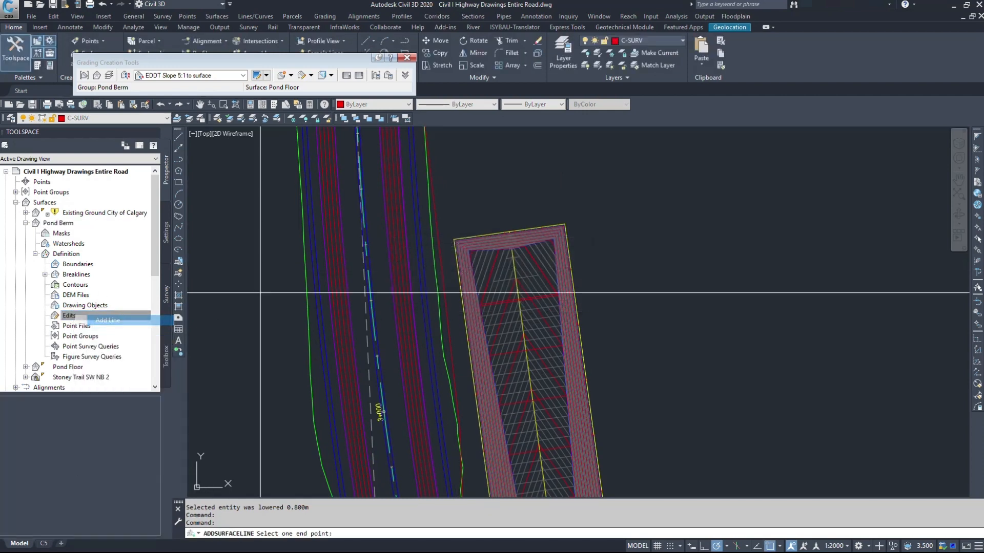
scroll(478, 241, up, 6)
click(470, 215)
scroll(469, 215, down, 5)
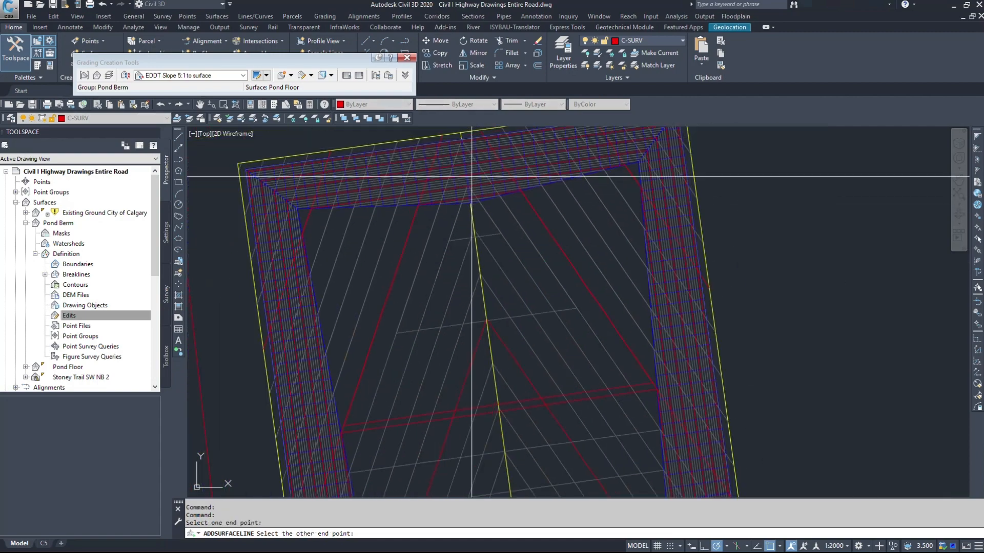
scroll(472, 307, up, 4)
scroll(471, 307, up, 3)
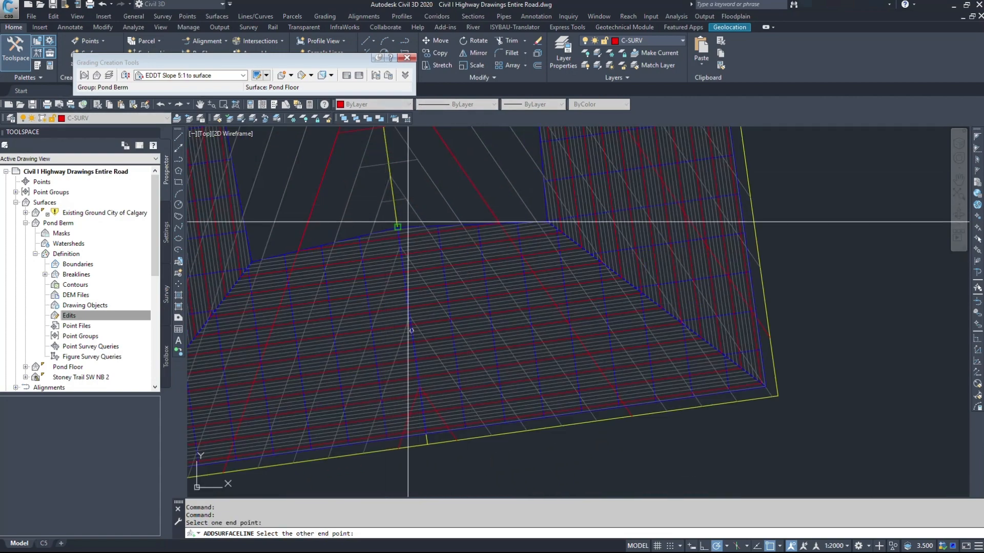
click(391, 208)
scroll(391, 208, down, 4)
middle_drag(392, 316, 518, 370)
key(Escape)
Step: Run Stage Storage again with both volume methods, defining the basin from the Pond Berm surface contours
text(RAISELOWERFEATURES)
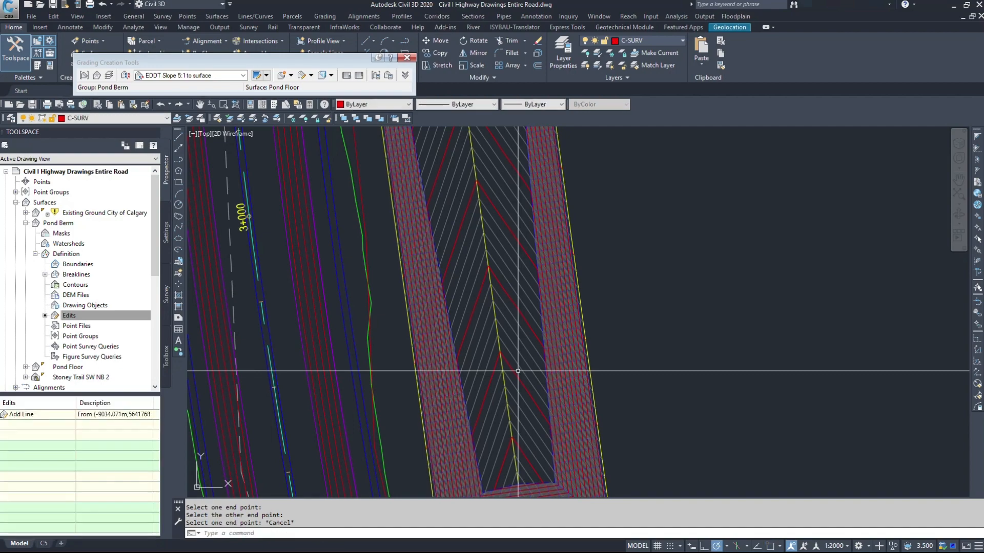
key(Return)
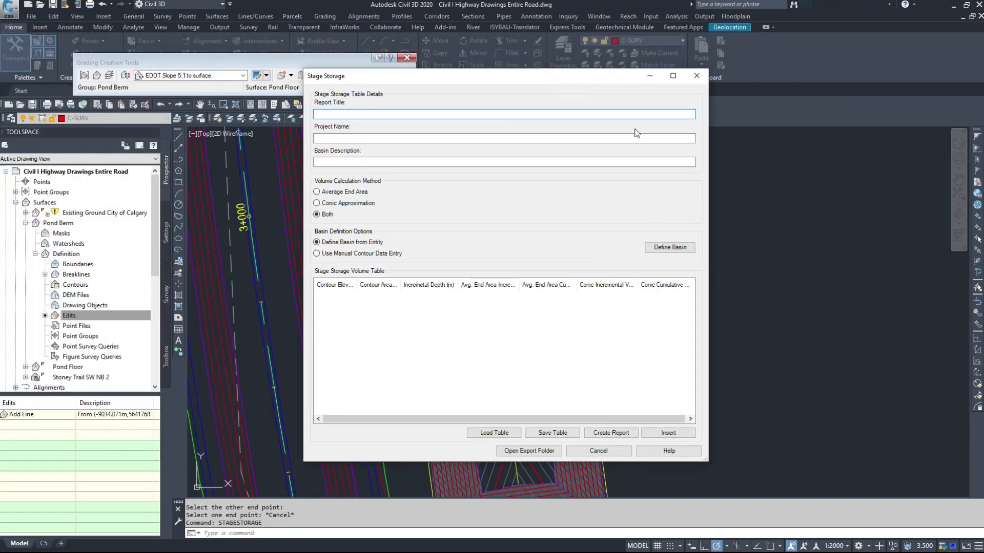
click(670, 250)
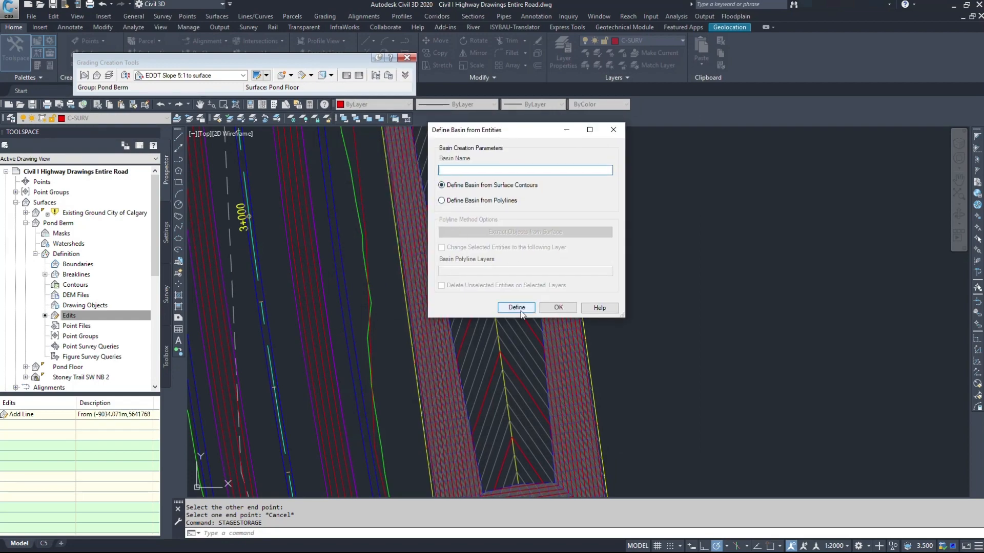
click(520, 311)
scroll(383, 267, up, 4)
click(388, 244)
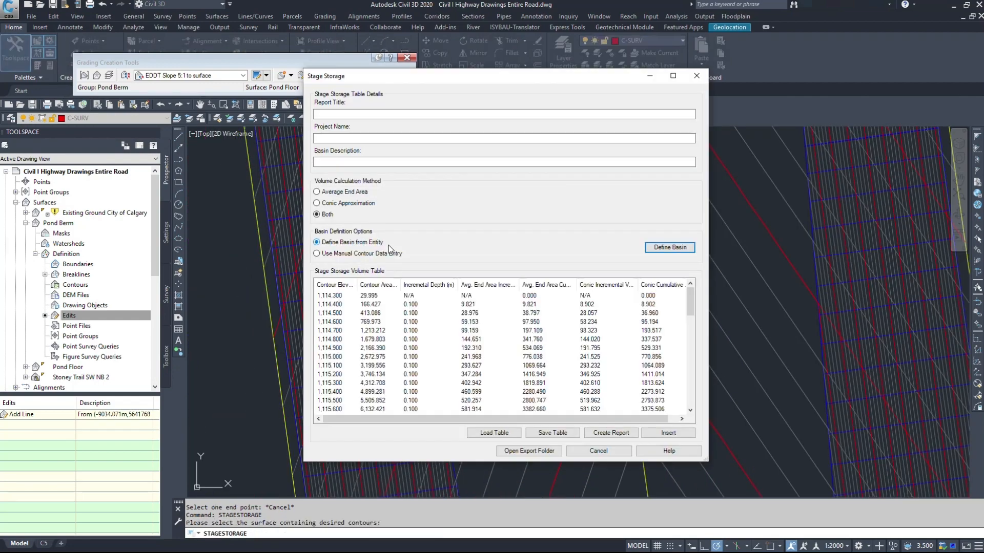
Step: Compare the cumulative volumes at contour elevations 1,119.500 and 1,119.600, and close the stage storage table without inserting it
scroll(687, 358, down, 10)
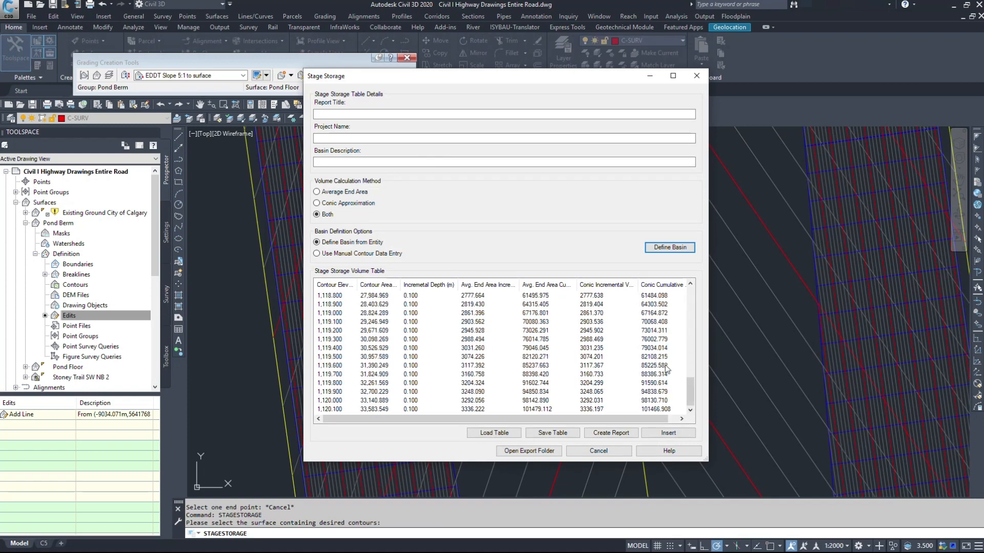
click(655, 357)
click(655, 368)
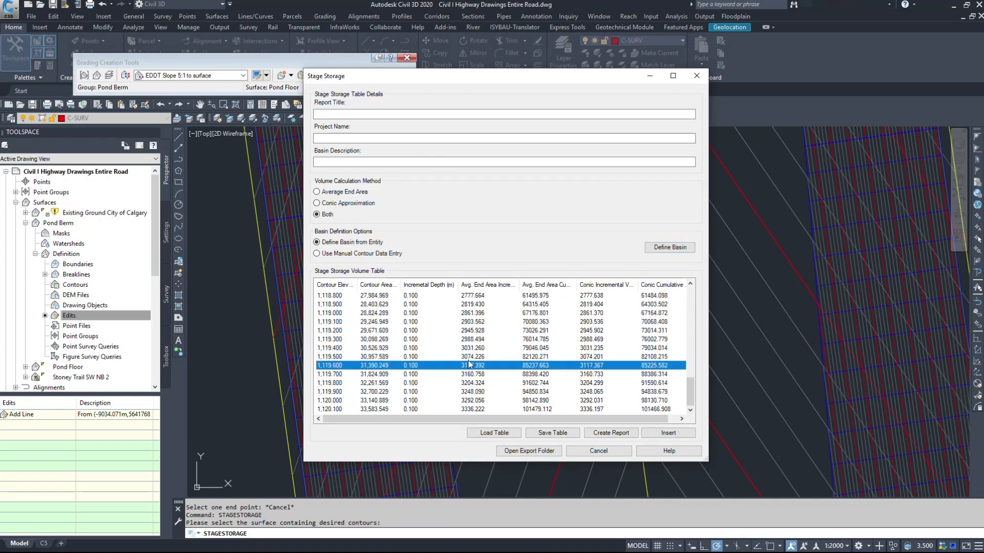
click(331, 358)
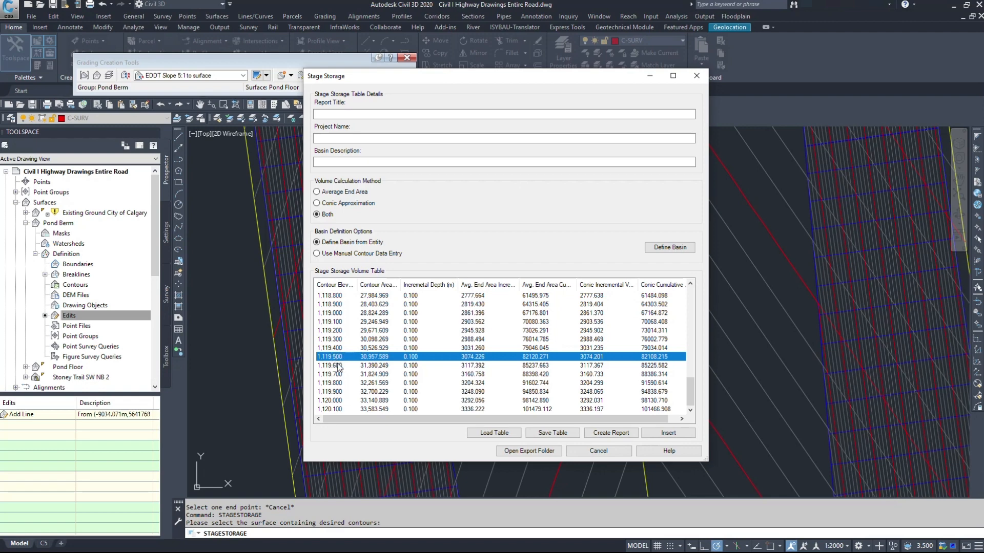
click(358, 366)
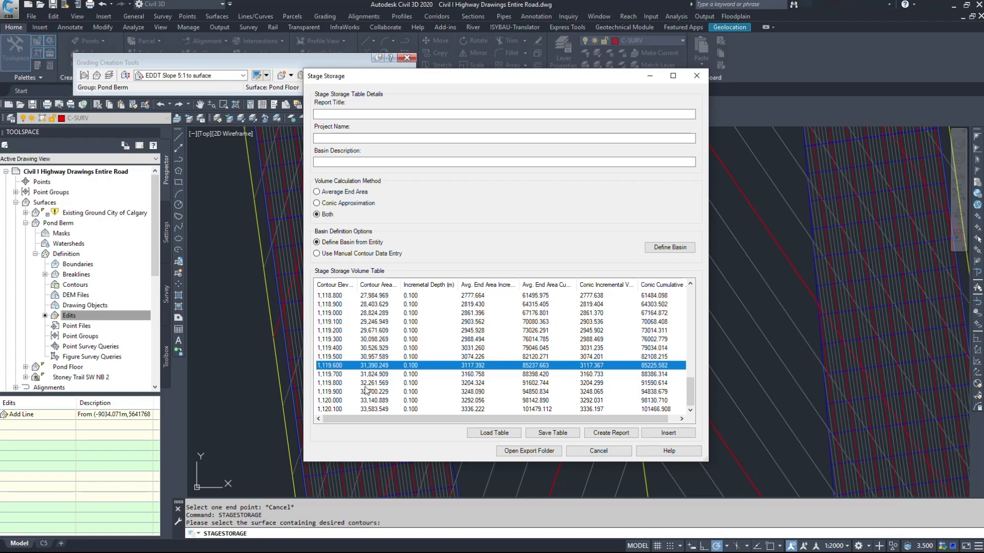
click(599, 450)
Step: Switch to Calculator, note the water elevation 1,119.6 there, and minimise it
key(alt+Tab)
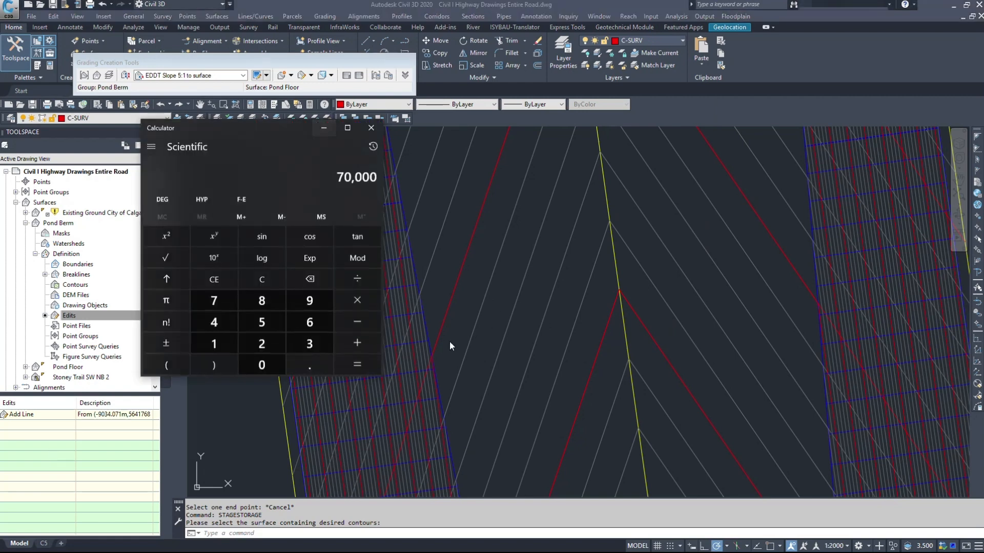
text(1,119.6)
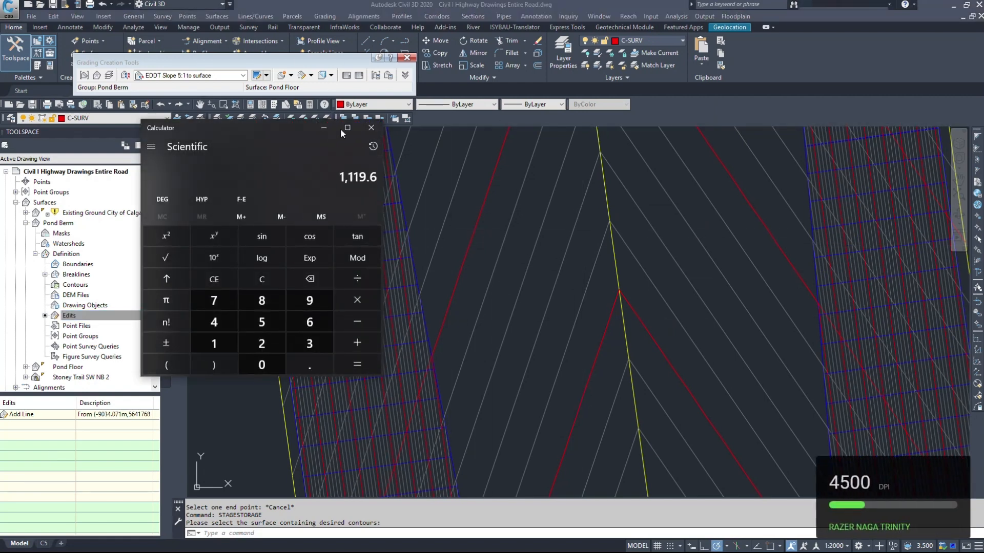
click(324, 128)
Step: Offset the inner berm feature line 3 m outward with an elevation difference of 0
middle_drag(589, 325, 628, 484)
middle_drag(561, 146, 612, 492)
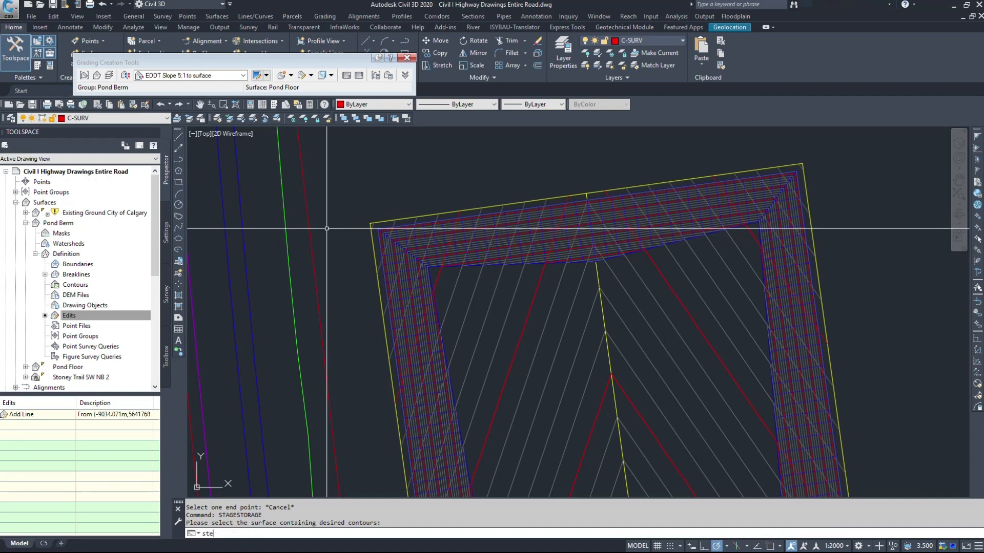
key(BackSpace)
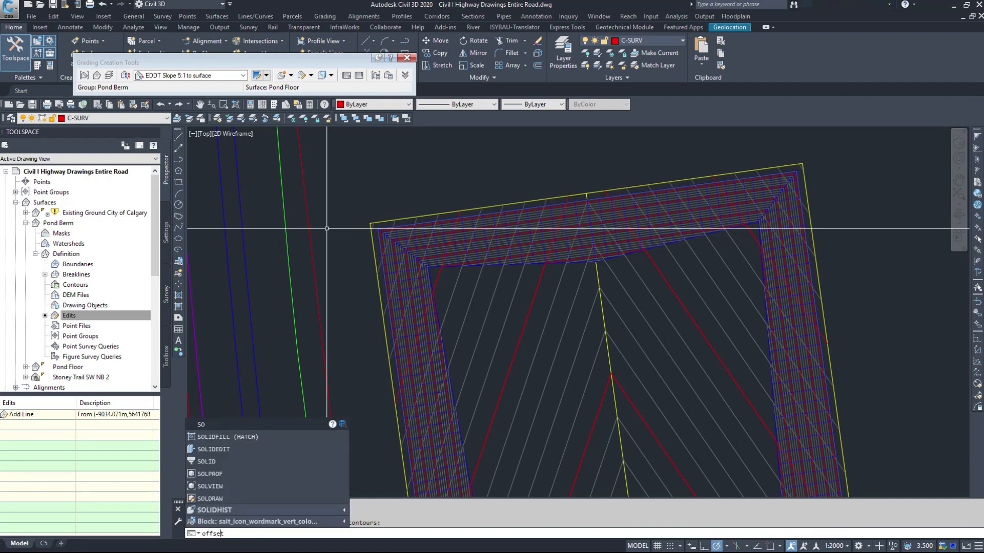
text(feature)
key(Return)
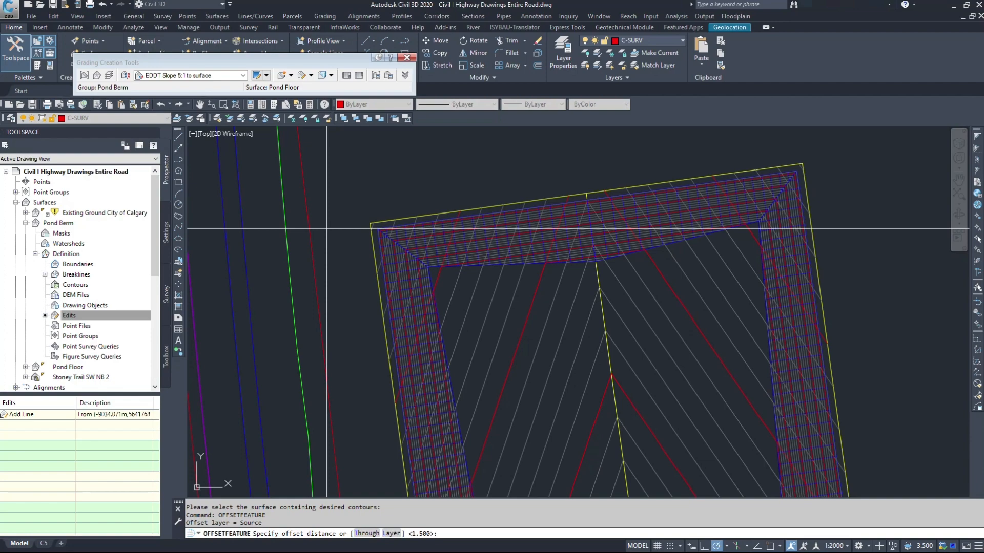
text(3)
key(Return)
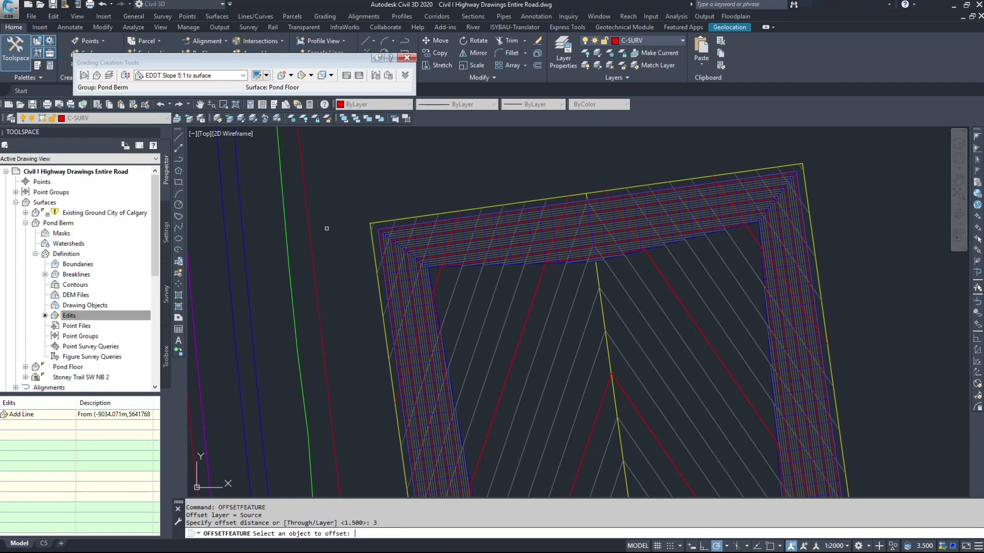
scroll(450, 215, up, 3)
scroll(456, 281, up, 3)
click(459, 283)
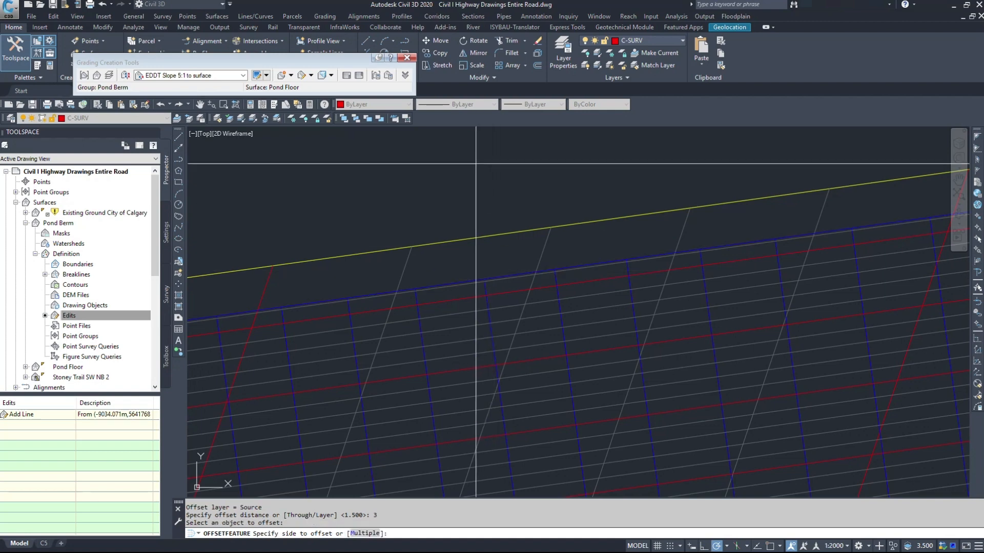
click(431, 147)
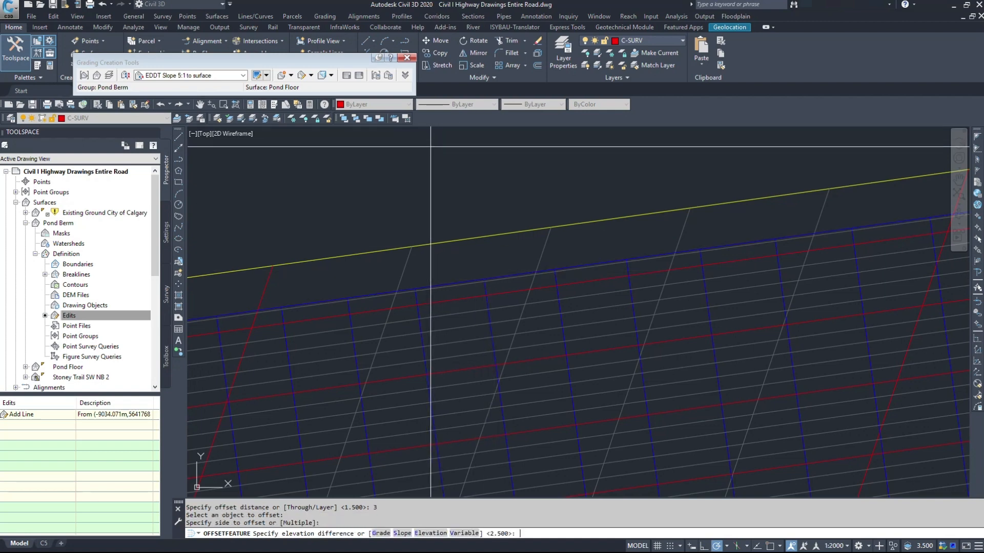
key(Return)
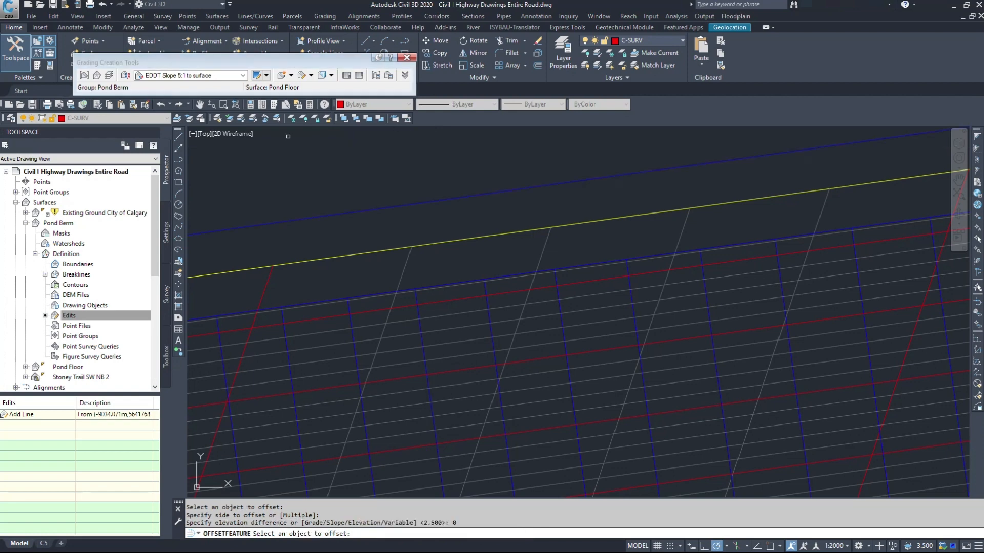
scroll(418, 206, down, 5)
key(Escape)
middle_drag(193, 213, 300, 204)
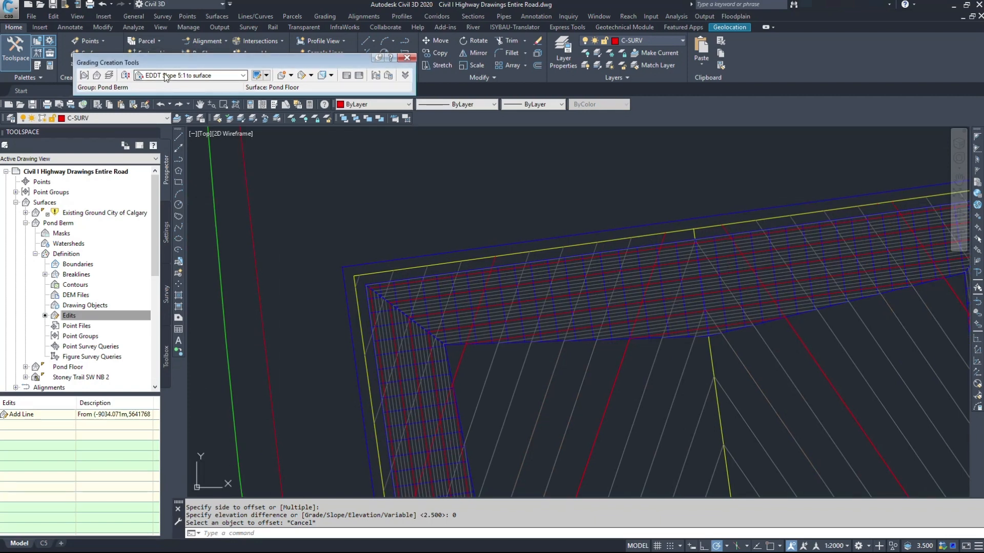
Step: Keep the Pond Berm grading group and set its target surface to Existing Ground City of Calgary
click(146, 75)
click(189, 135)
click(97, 75)
click(343, 142)
click(342, 160)
click(340, 142)
click(348, 149)
click(335, 189)
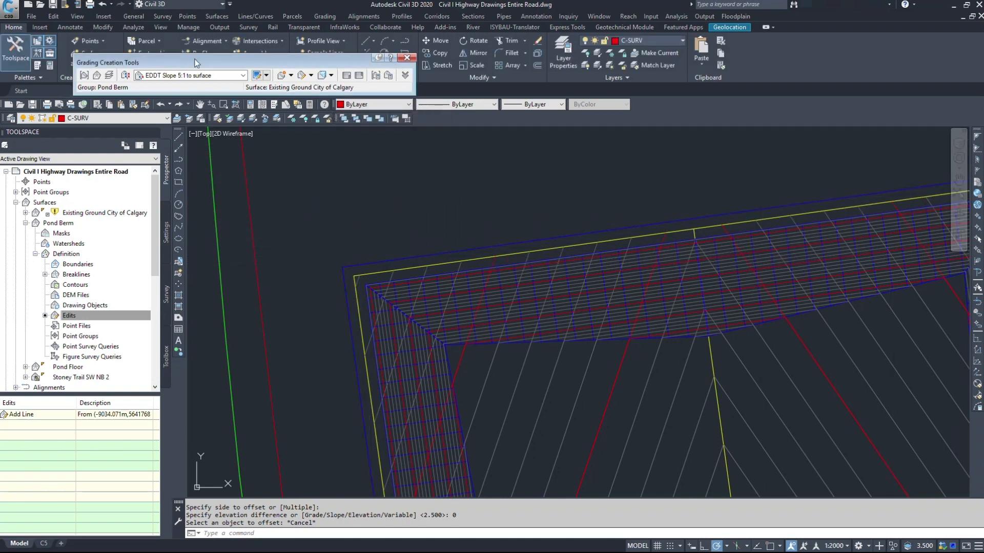
Step: Grade outward from the outer berm feature line over its entire length with 5:1 cut and fill slopes, and inspect the result around the pond
click(290, 76)
click(302, 89)
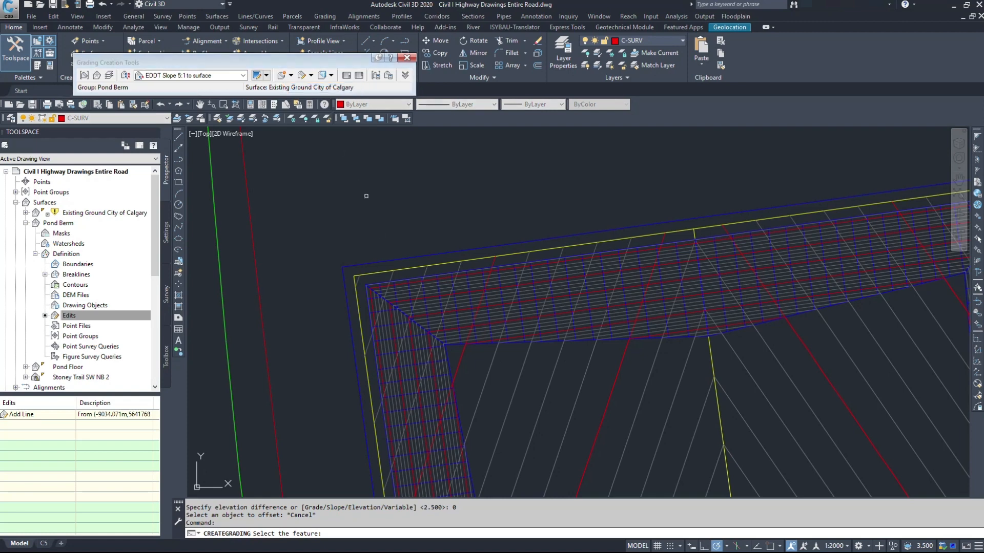
click(380, 261)
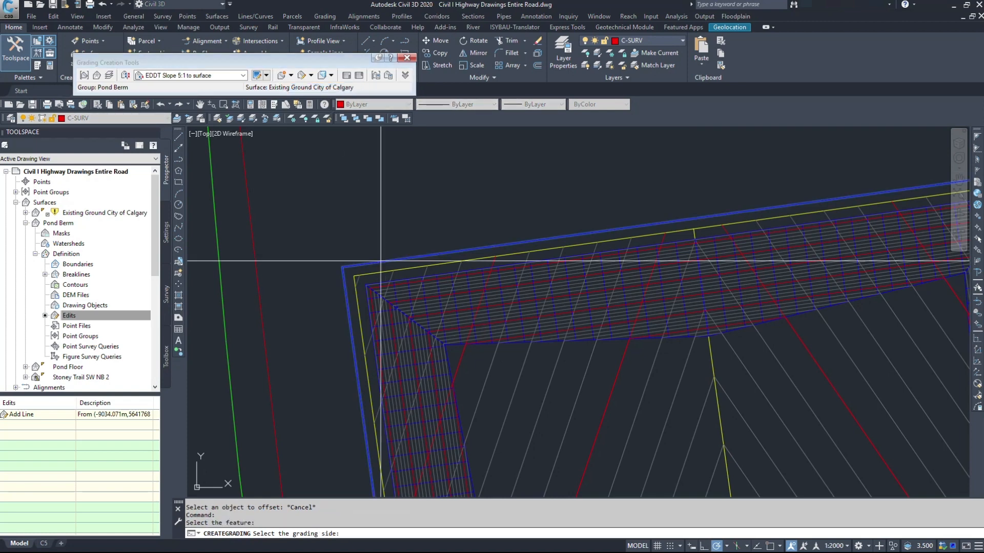
click(345, 194)
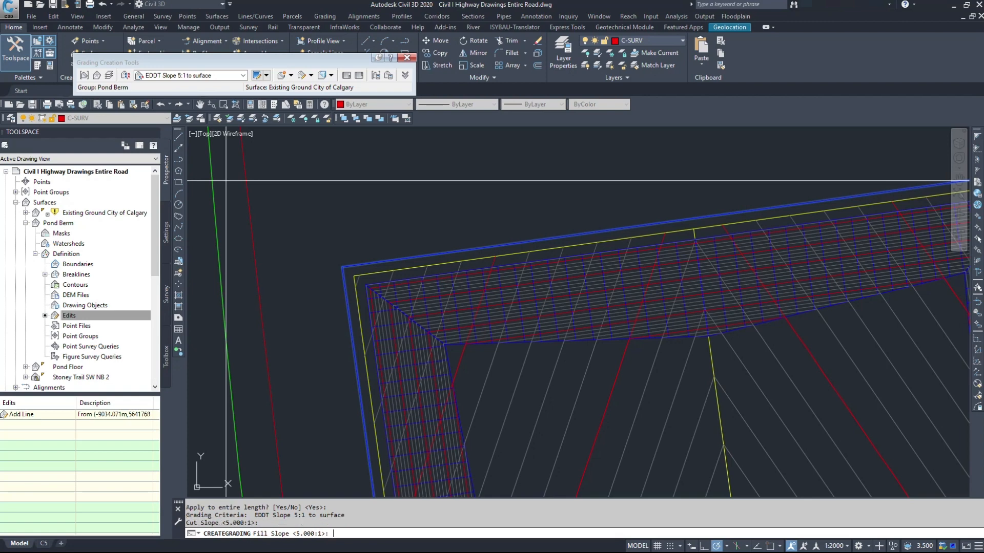
key(Return)
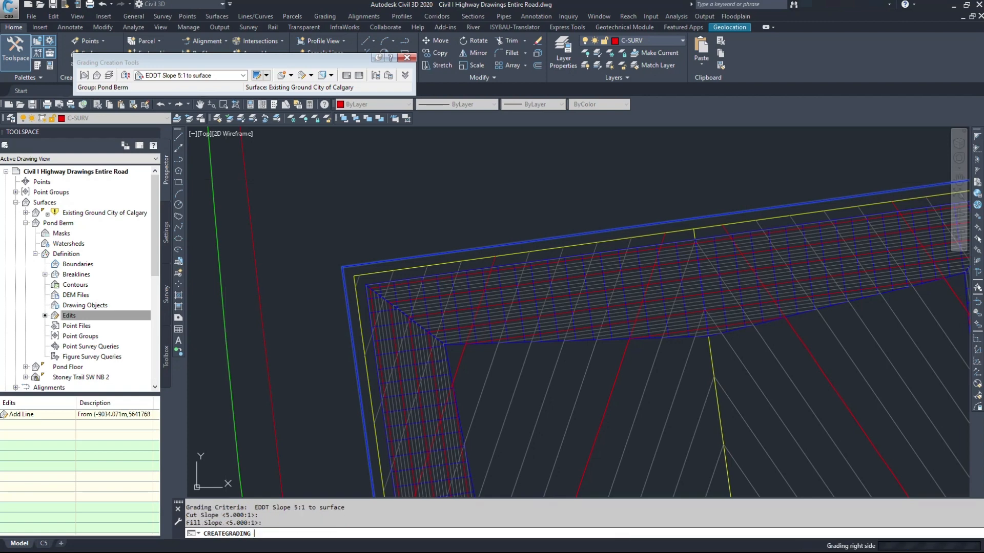
scroll(350, 250, down, 3)
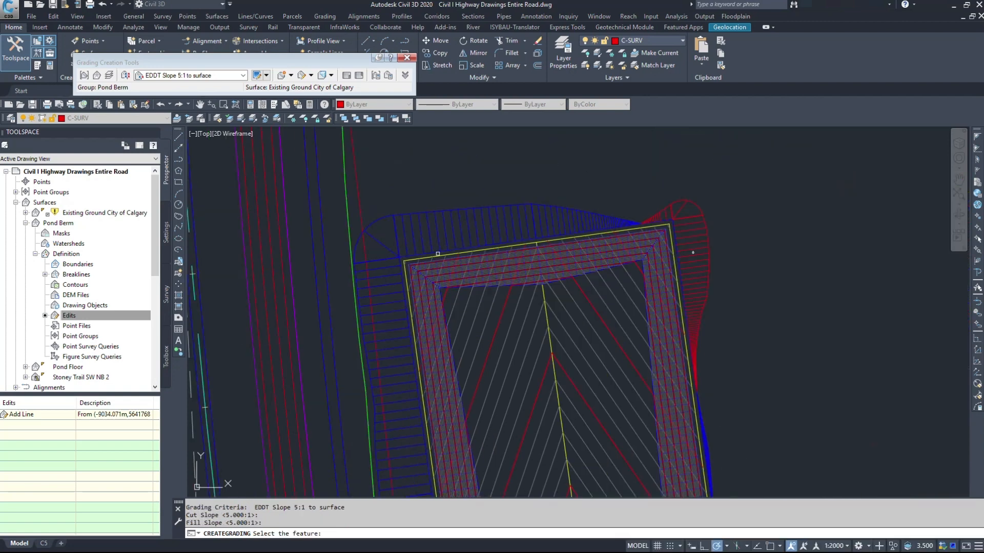
key(Escape)
middle_drag(318, 383, 319, 302)
mouse_move(380, 273)
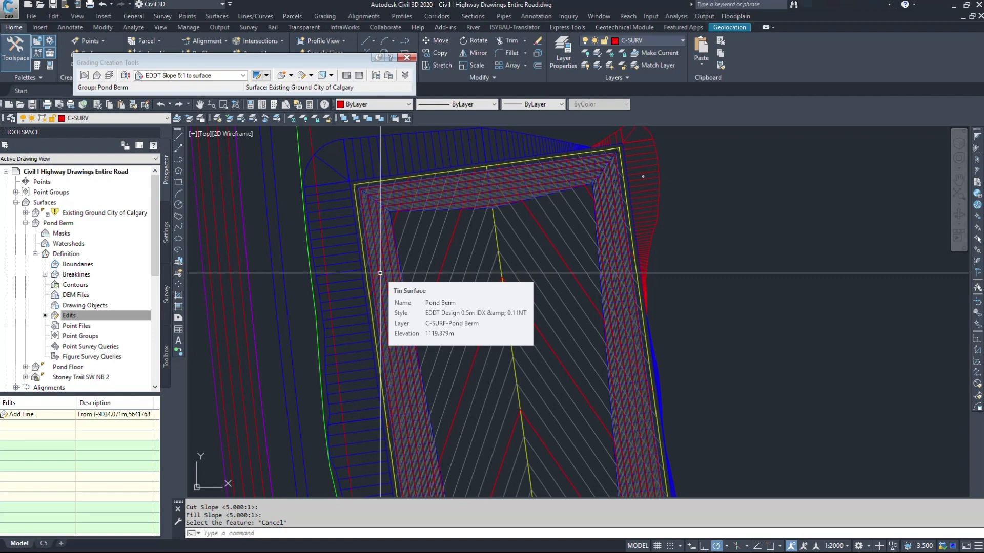
scroll(522, 387, down, 3)
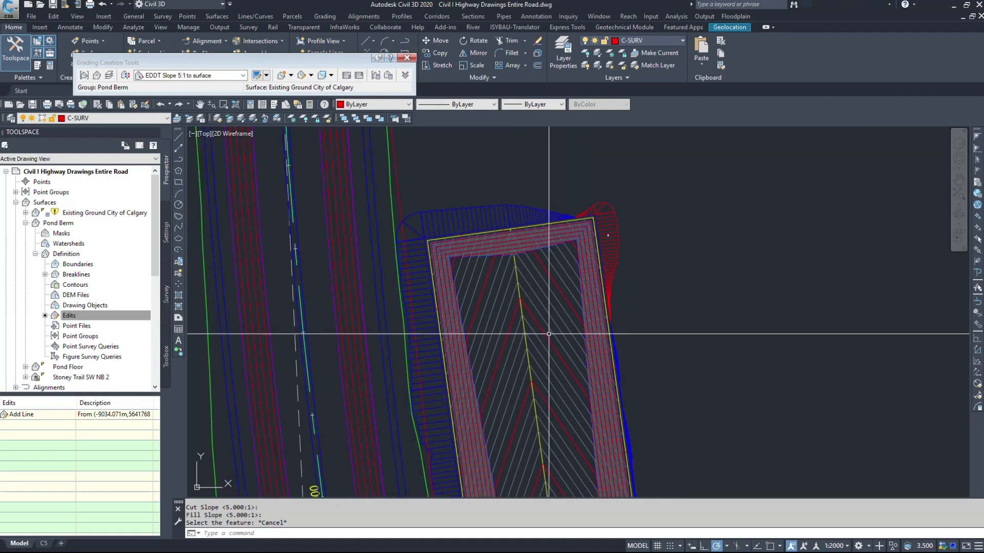
middle_drag(522, 386, 409, 164)
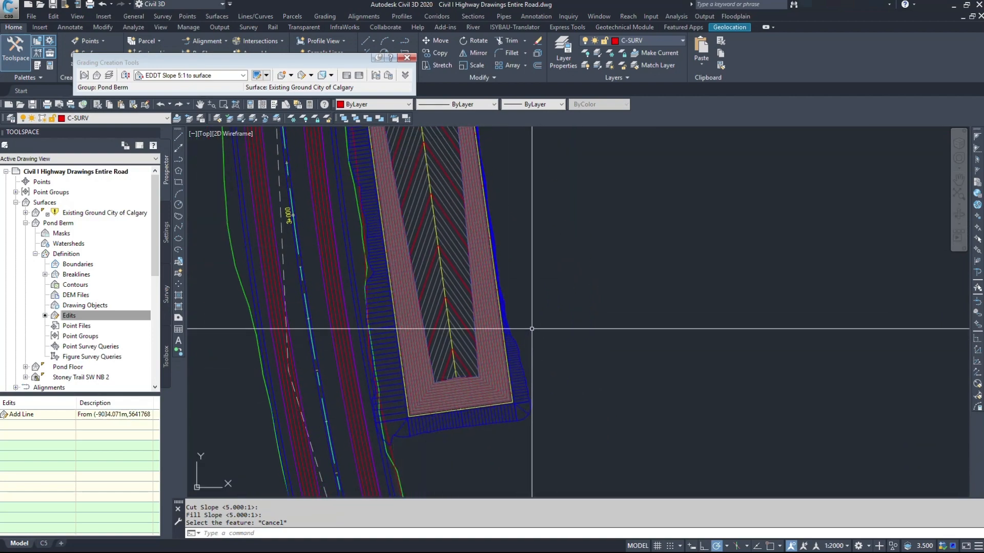
middle_drag(528, 313, 520, 377)
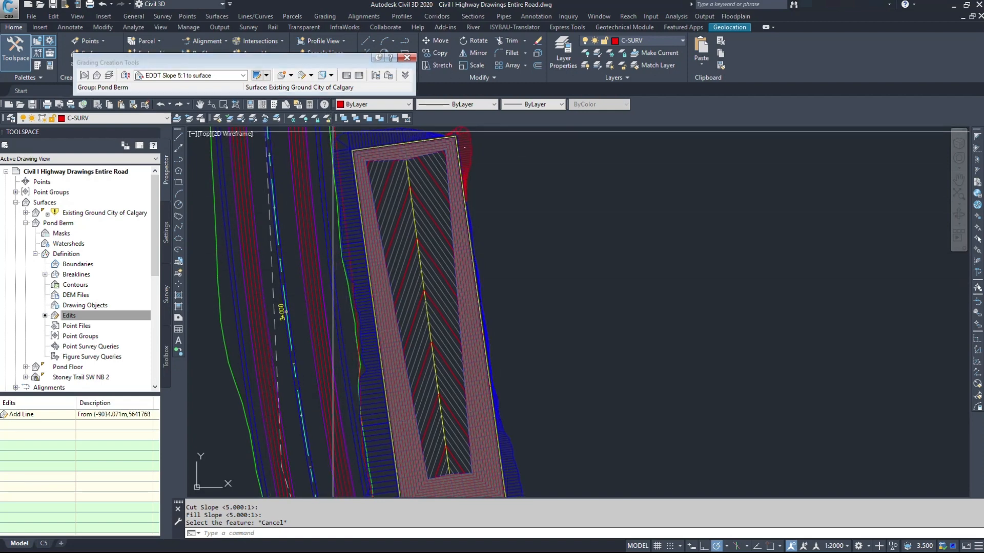
Step: Erase the stray line running along the road's edge beside the pond grading
click(336, 130)
click(340, 131)
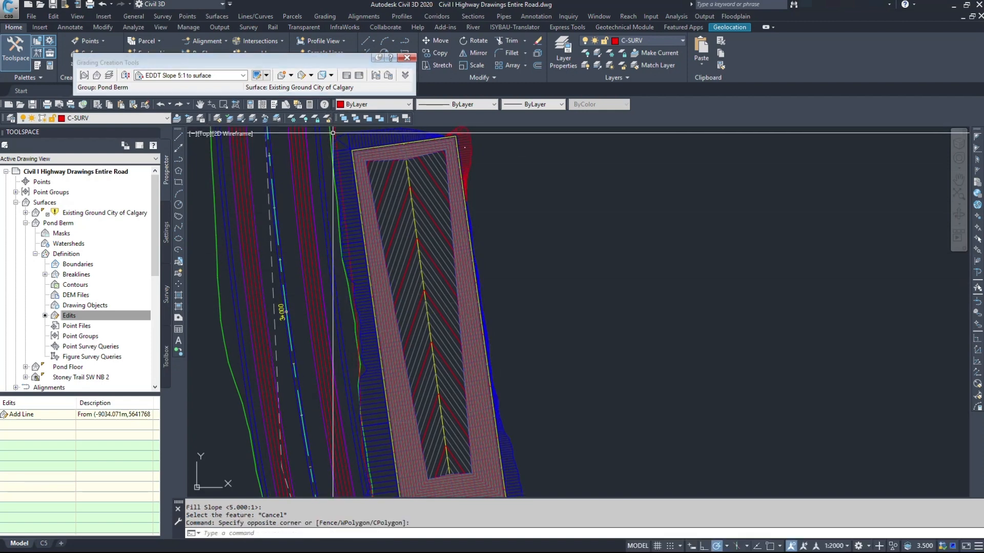
click(335, 134)
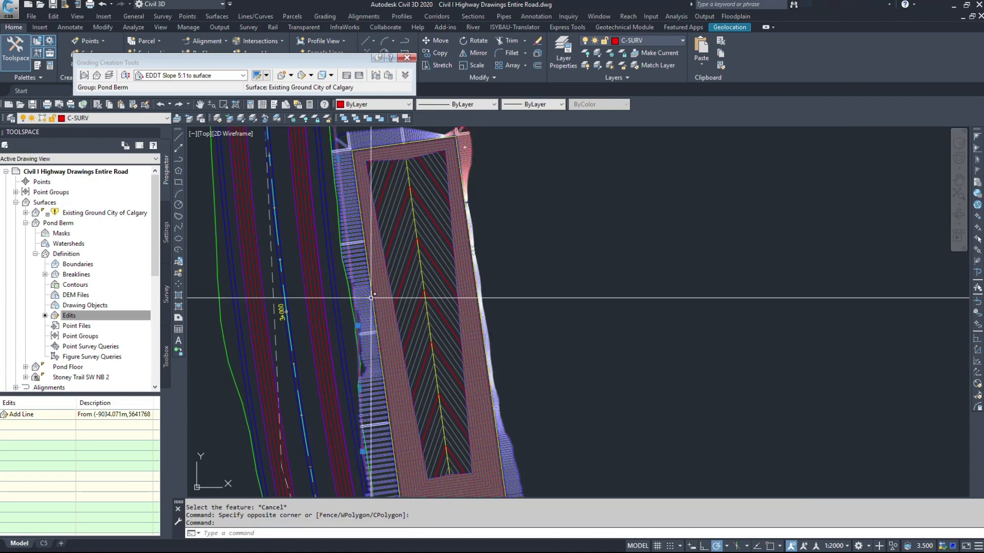
key(Escape)
middle_drag(349, 296, 329, 504)
click(317, 336)
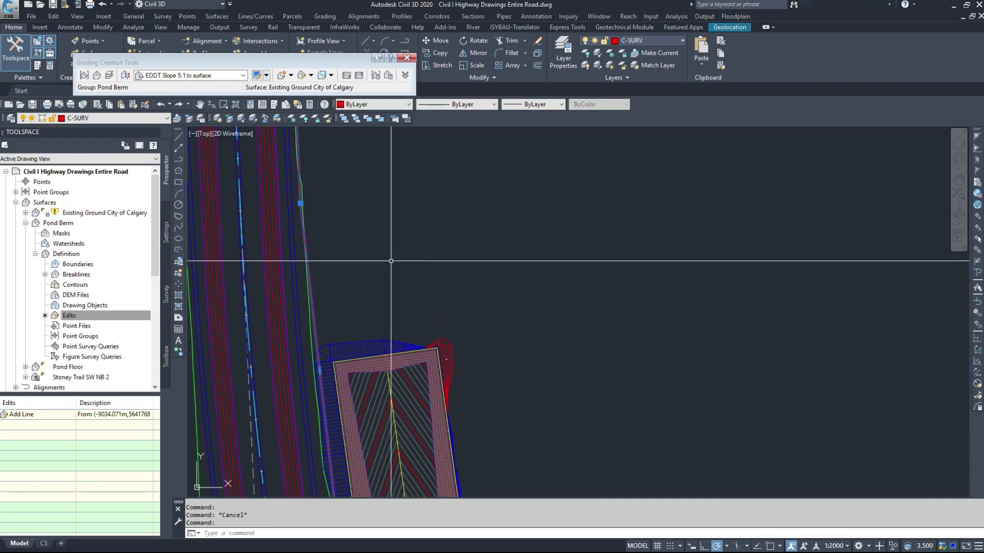
key(Delete)
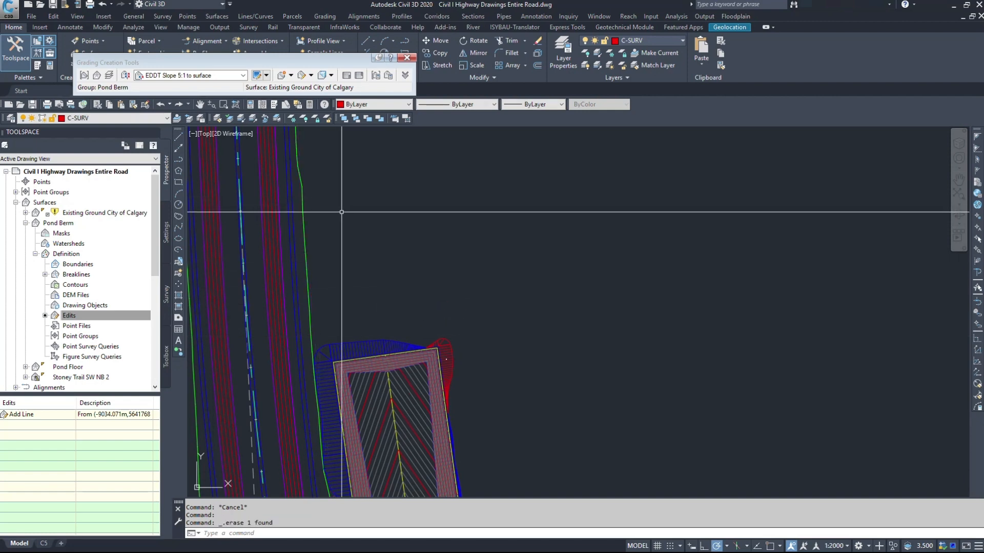
Step: Examine the outer berm slopes around the pond and where they meet the road, and save the drawing
click(311, 292)
click(453, 398)
middle_drag(453, 400, 418, 188)
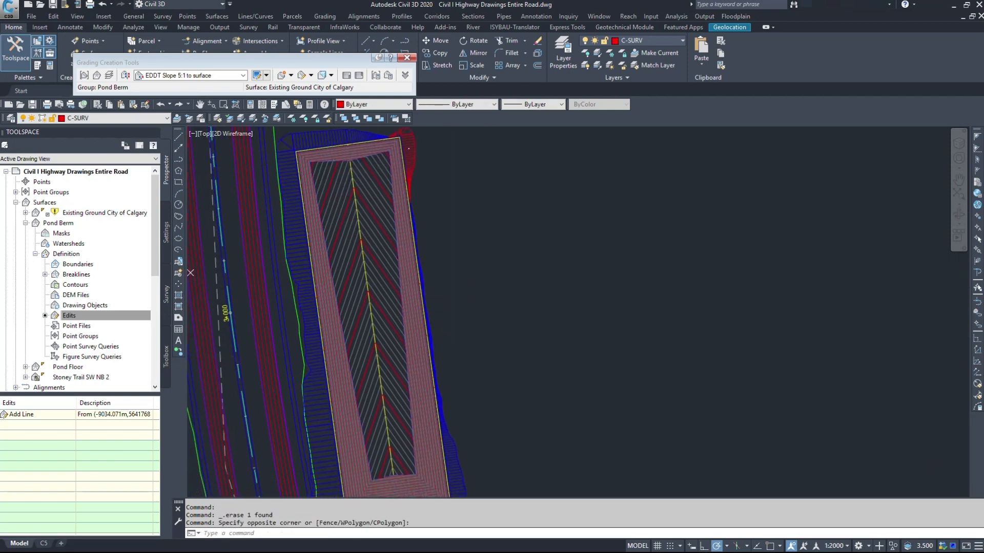
scroll(294, 214, up, 2)
middle_drag(369, 472, 325, 142)
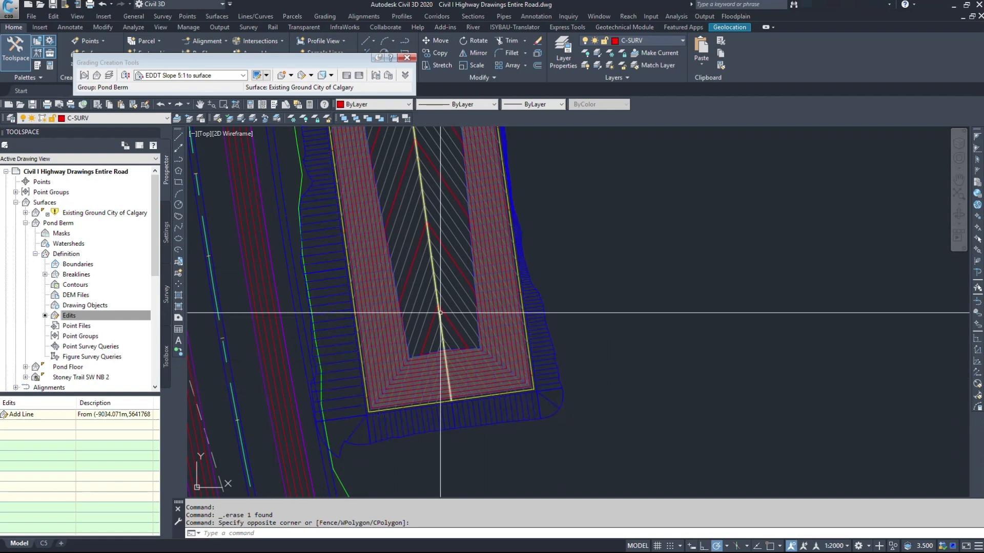
middle_drag(361, 164, 393, 417)
middle_drag(377, 192, 418, 409)
scroll(419, 409, up, 4)
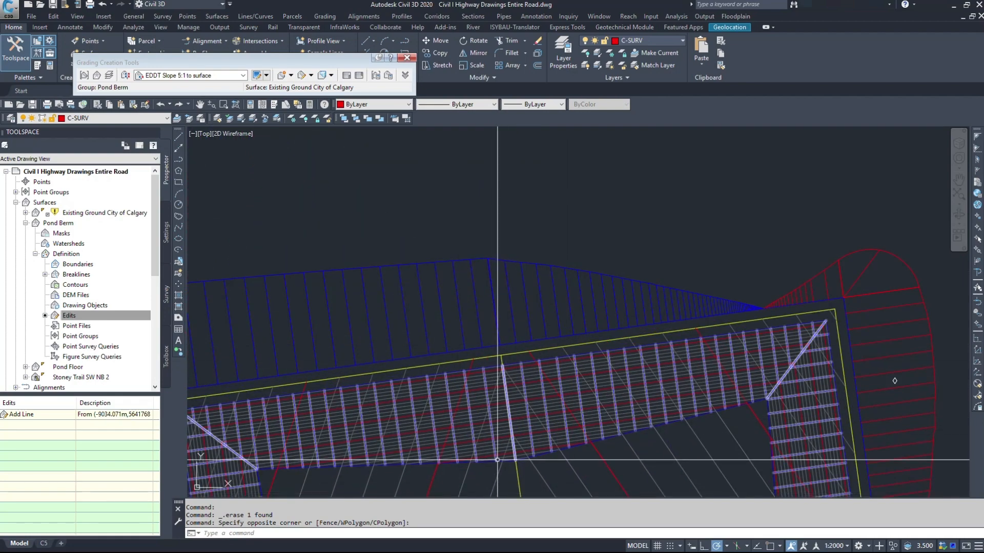
middle_drag(497, 460, 478, 410)
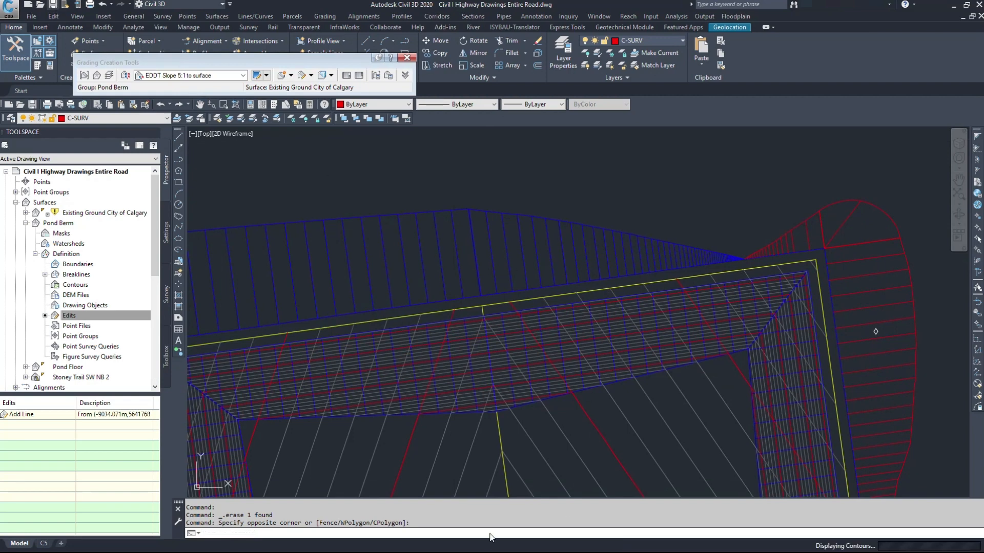
key(ctrl+s)
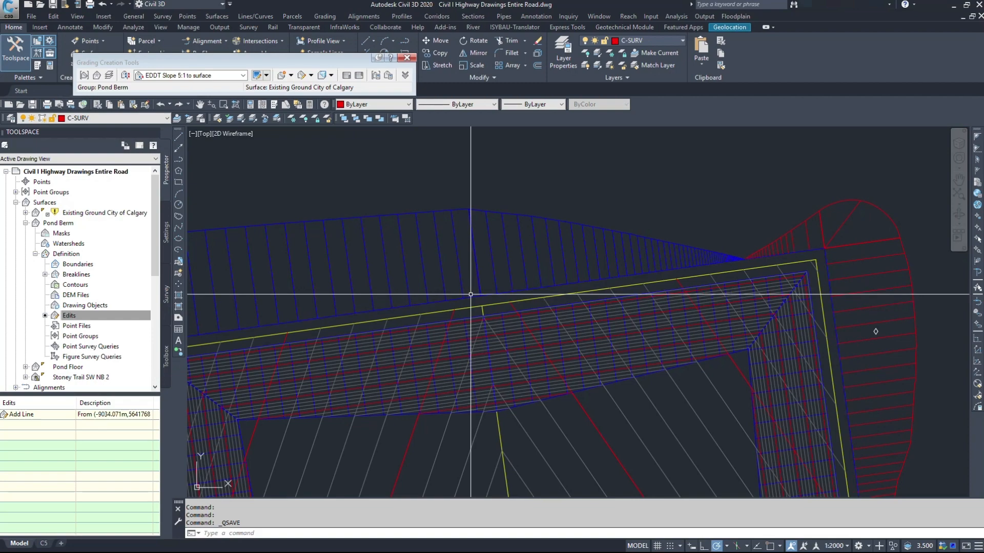
Step: Lower the outer, middle and inner berm feature lines and the pond centreline together, using an elevation difference of -0.2 m
click(470, 295)
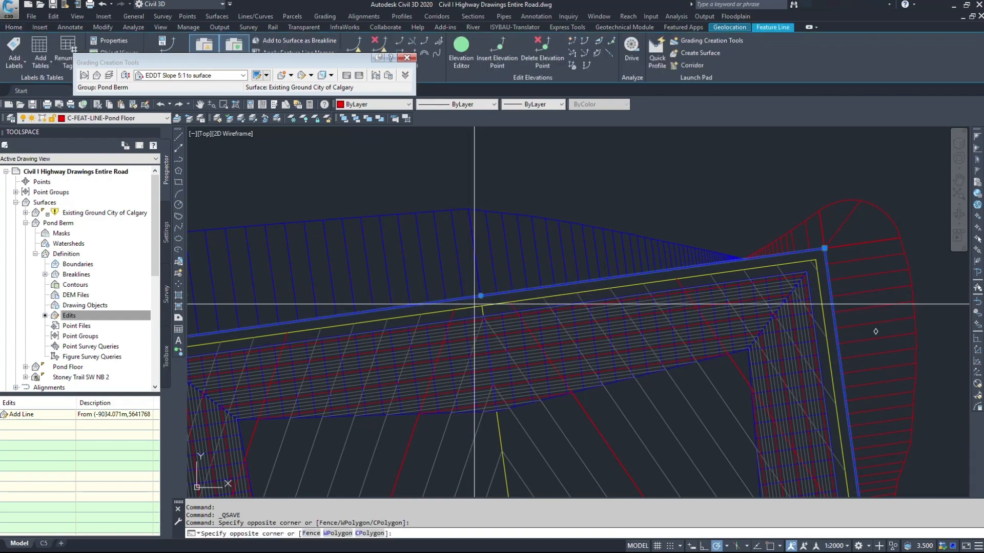
scroll(469, 289, up, 4)
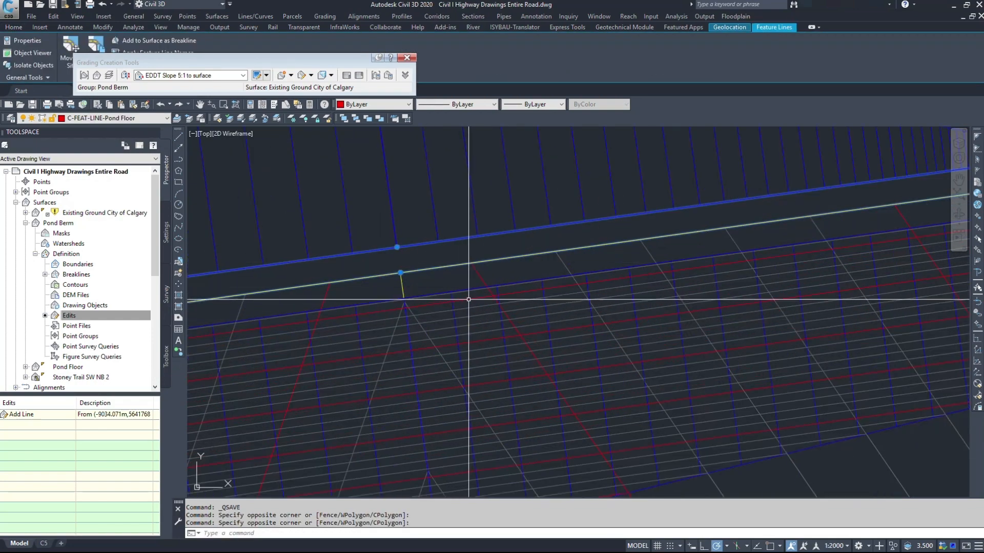
click(470, 289)
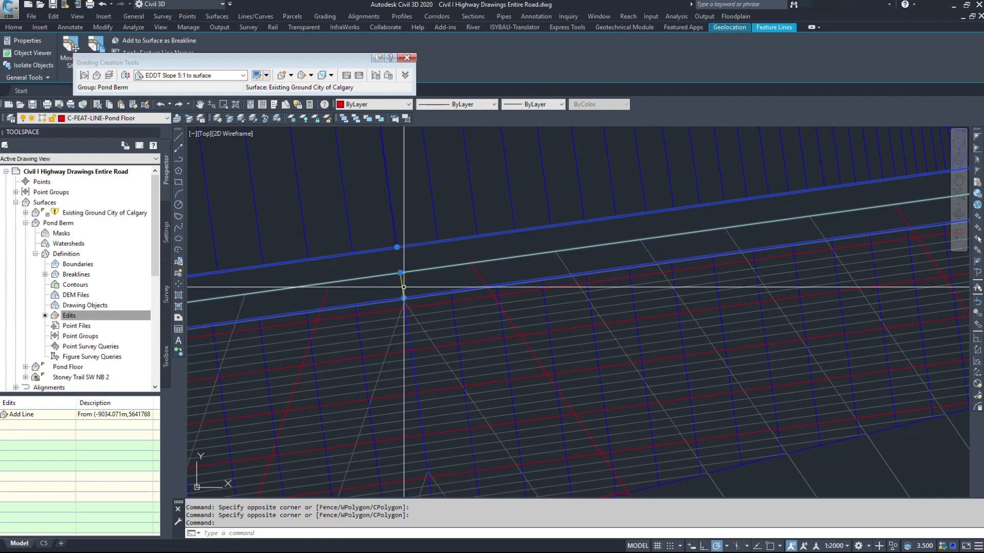
scroll(417, 207, down, 4)
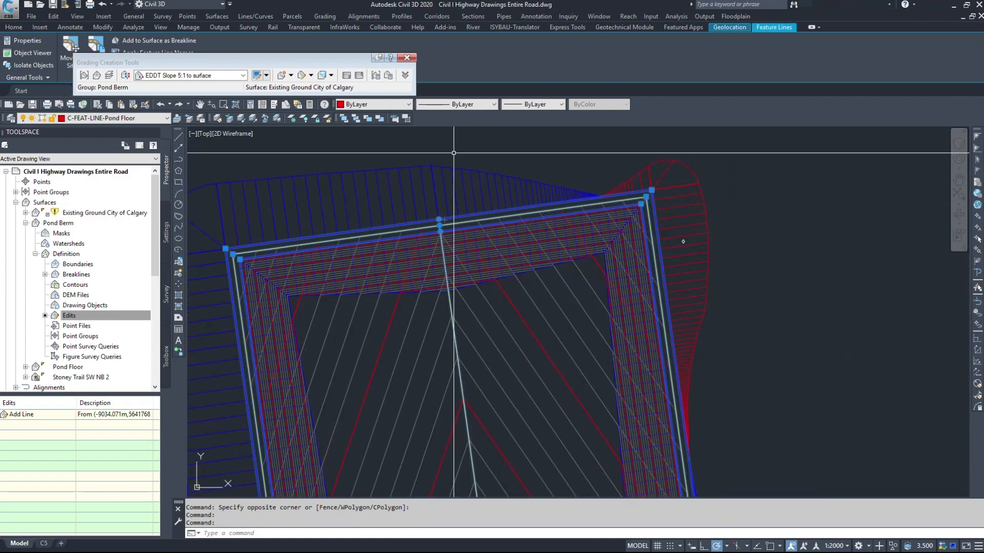
right_click(454, 359)
click(517, 314)
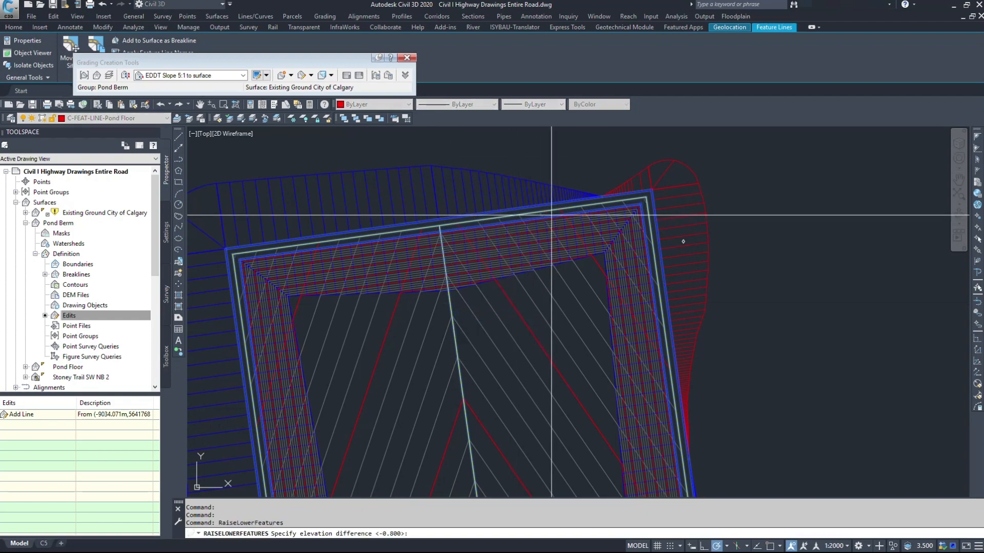
scroll(775, 260, down, 4)
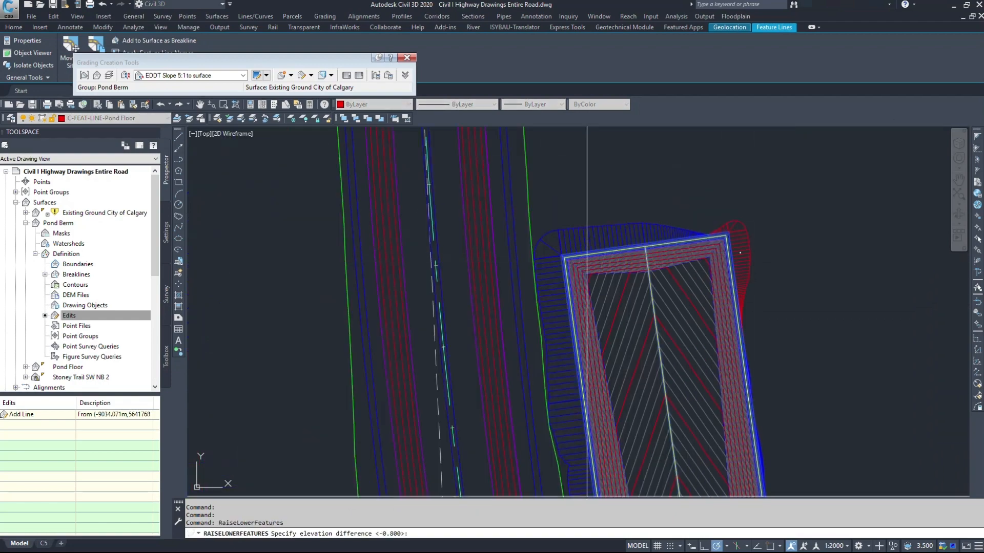
middle_drag(586, 420, 455, 205)
middle_drag(473, 369, 449, 235)
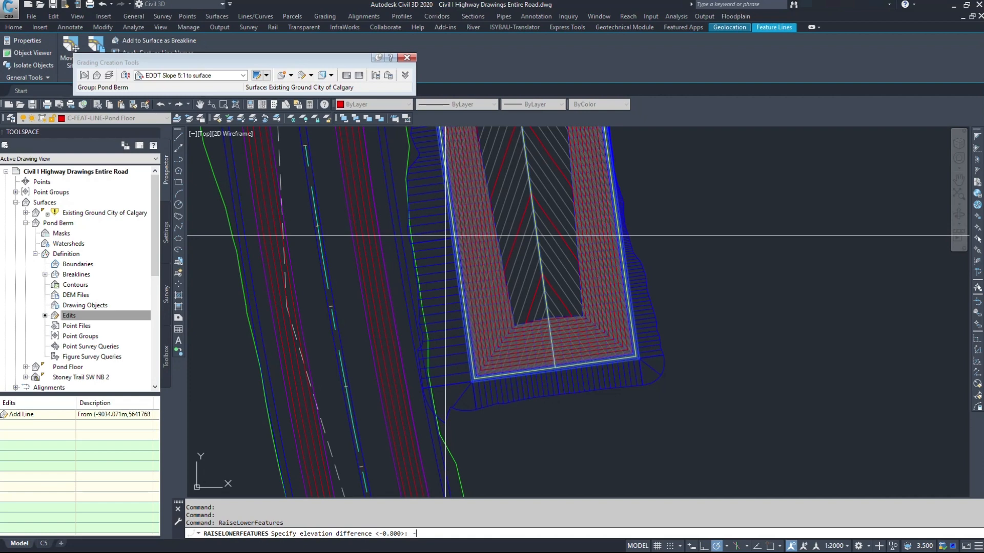
key(Return)
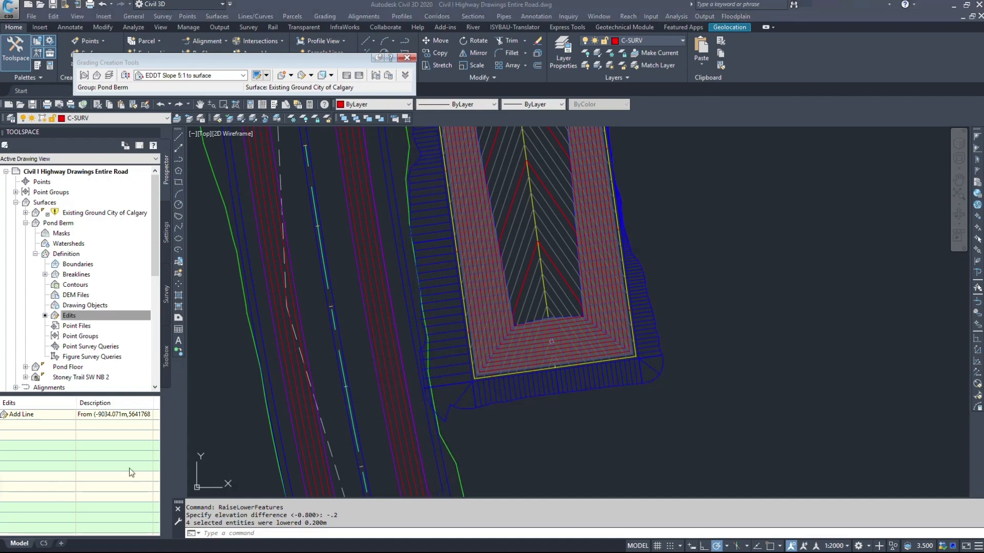
Step: Reselect the three berm feature lines and the pond centreline, and lower them with an elevation difference of -0.4 m
scroll(479, 426, up, 10)
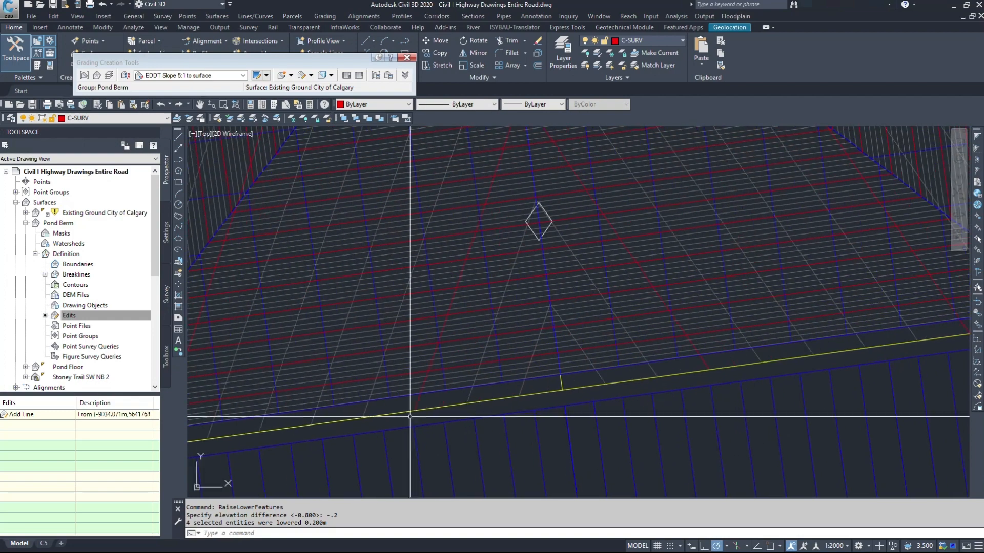
scroll(571, 402, up, 3)
click(550, 412)
click(544, 373)
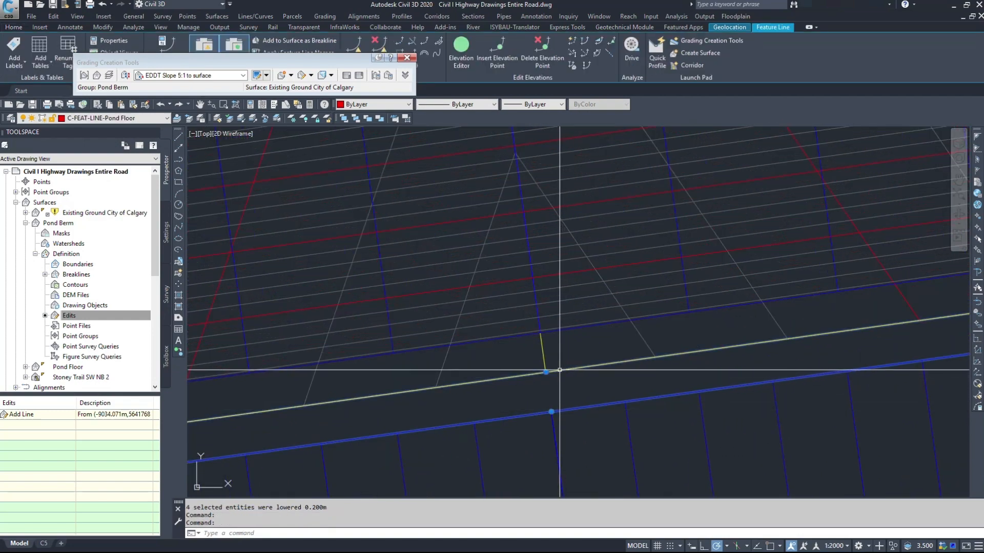
click(541, 353)
scroll(517, 354, down, 4)
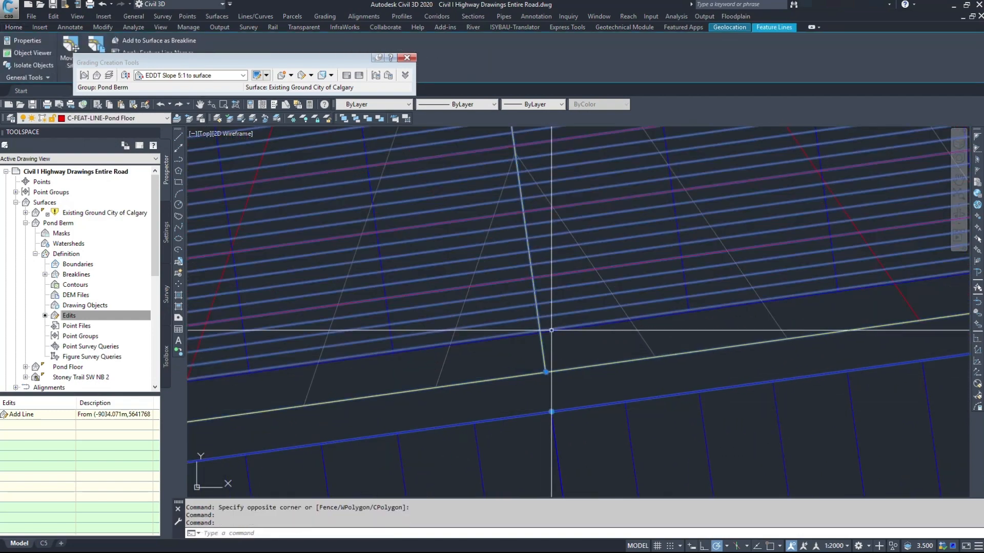
click(586, 348)
scroll(576, 343, up, 4)
shift+click(509, 331)
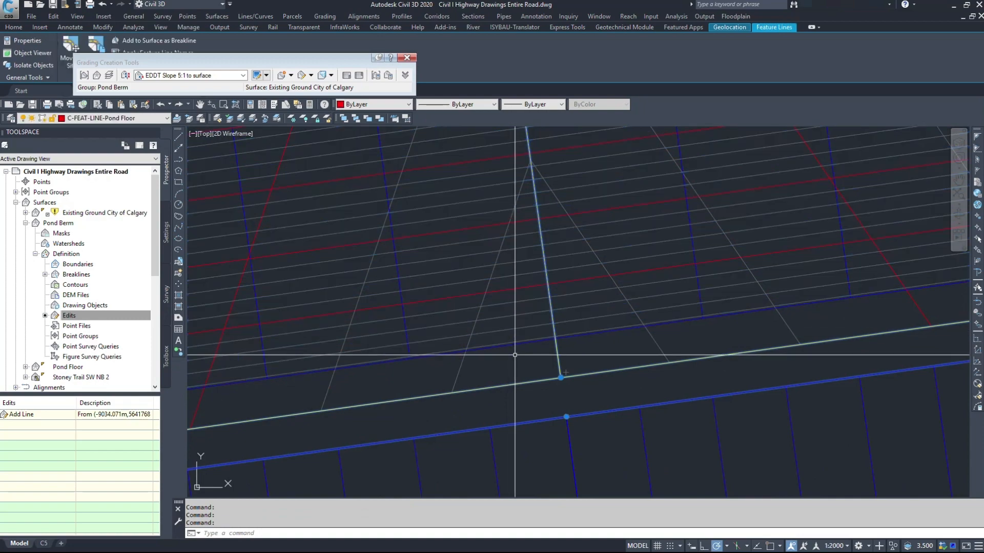
scroll(513, 346, down, 5)
right_click(445, 377)
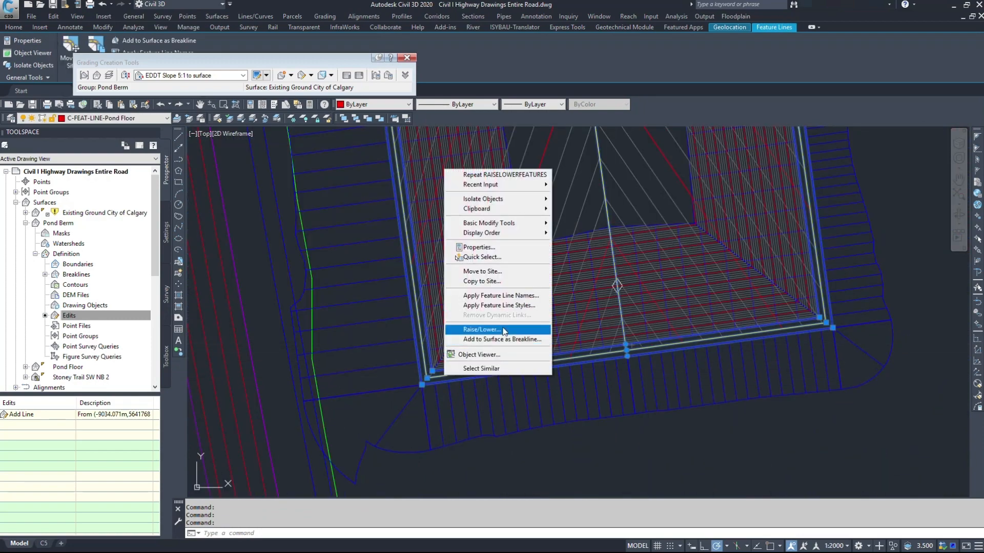
click(482, 330)
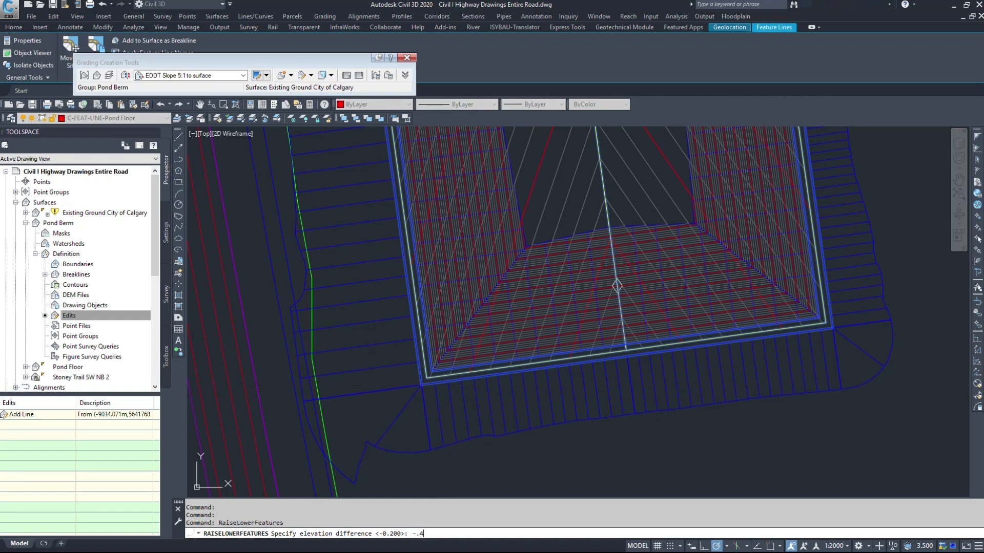
key(Return)
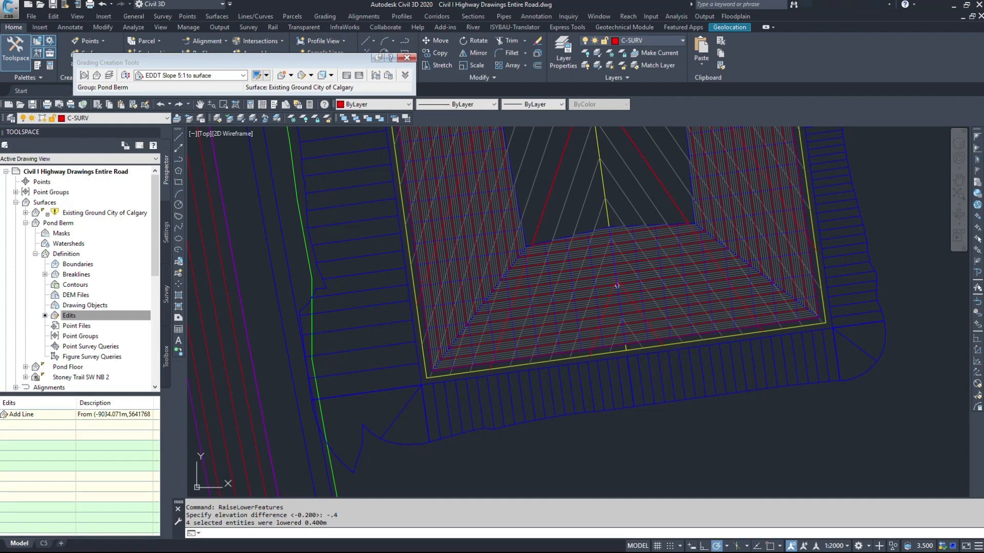
Step: Lower the same four pond feature lines by a further 0.4 m to pull the outer slopes away from the road
scroll(625, 348, up, 6)
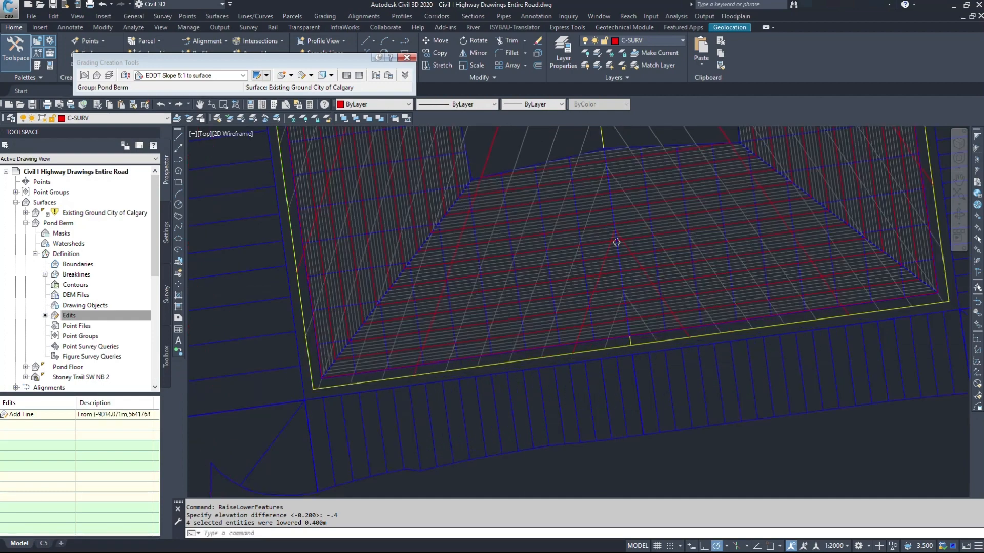
click(629, 346)
click(624, 352)
click(622, 331)
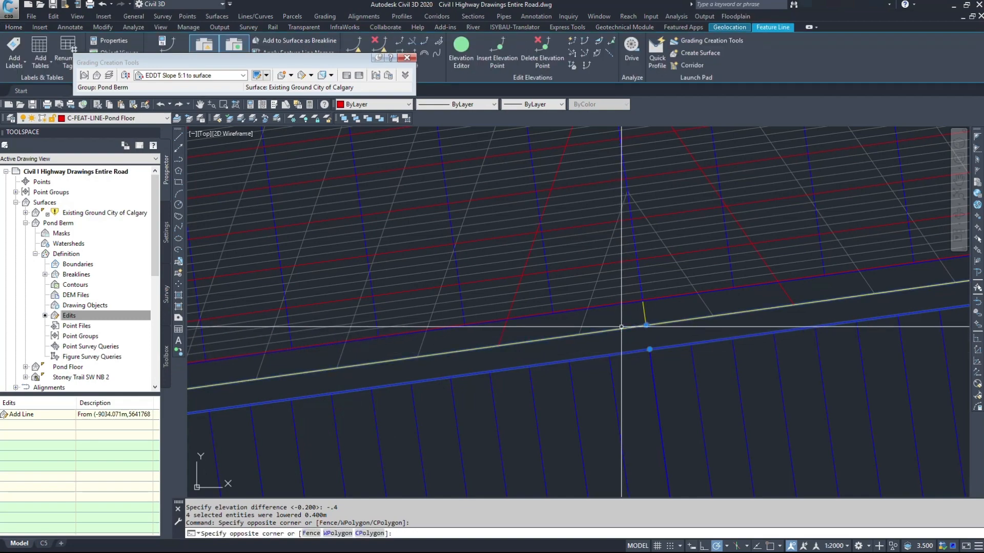
click(640, 308)
scroll(640, 307, up, 5)
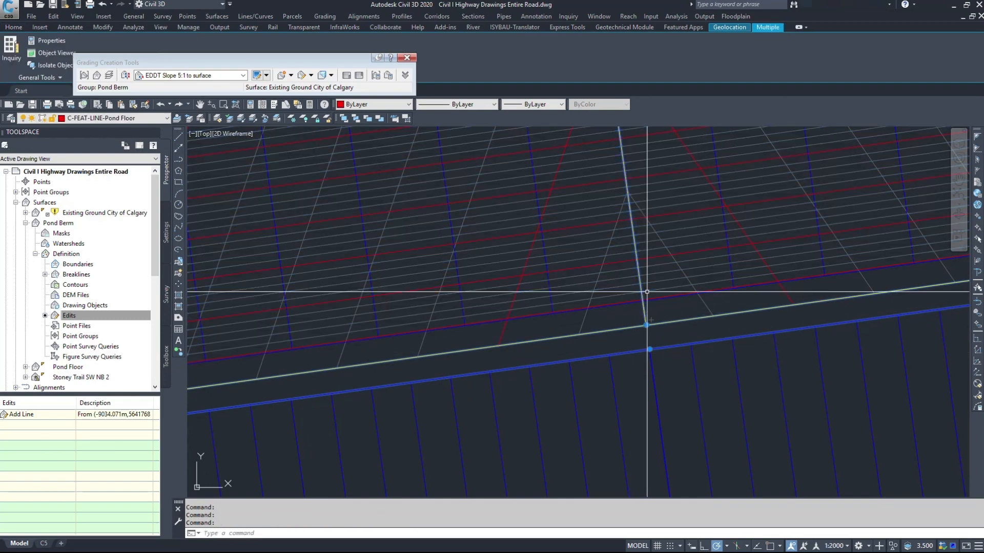
scroll(645, 298, down, 3)
right_click(559, 315)
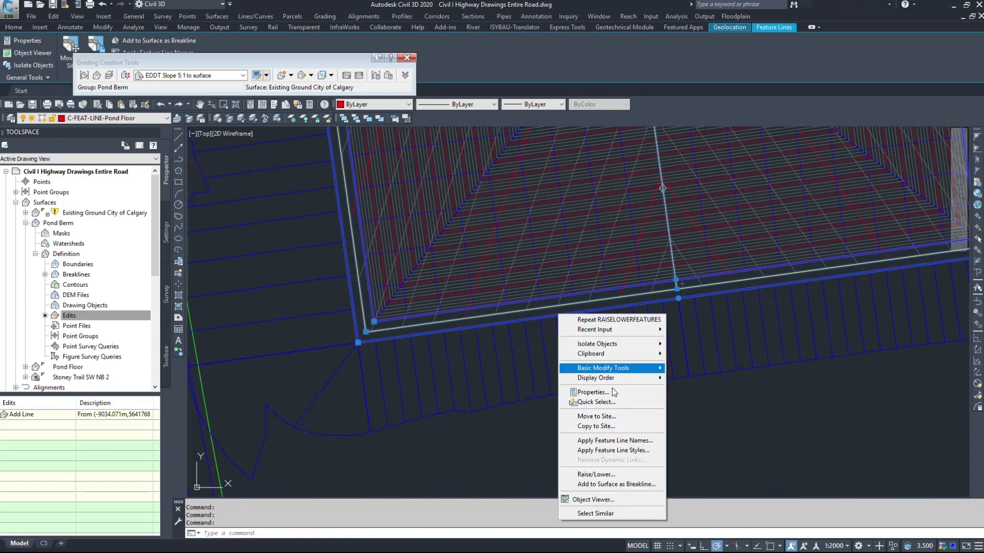
click(618, 477)
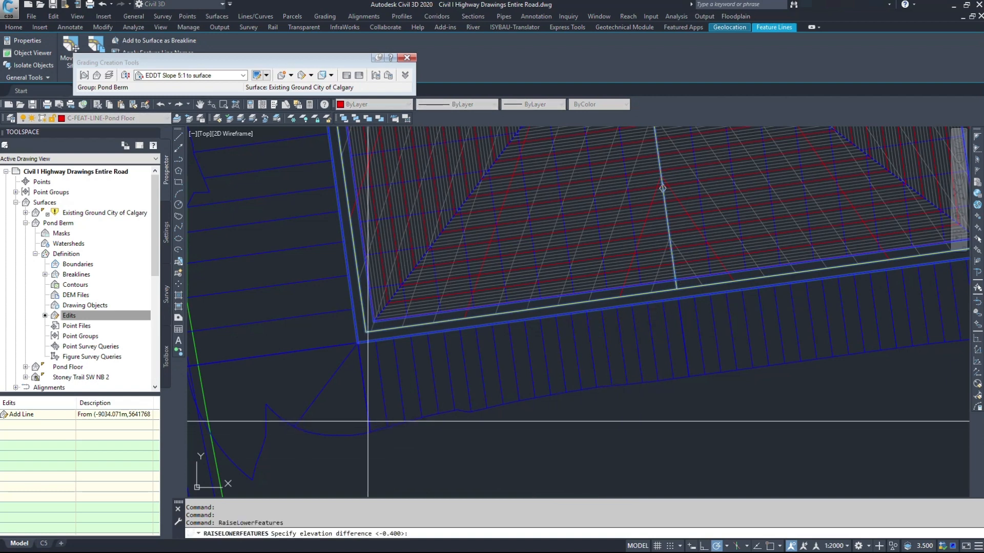
scroll(410, 419, down, 2)
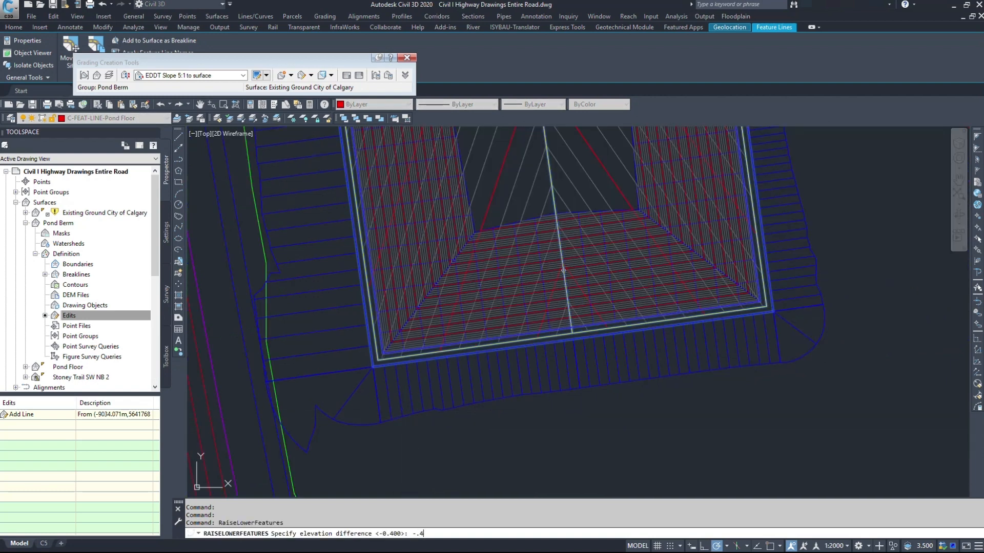
key(Return)
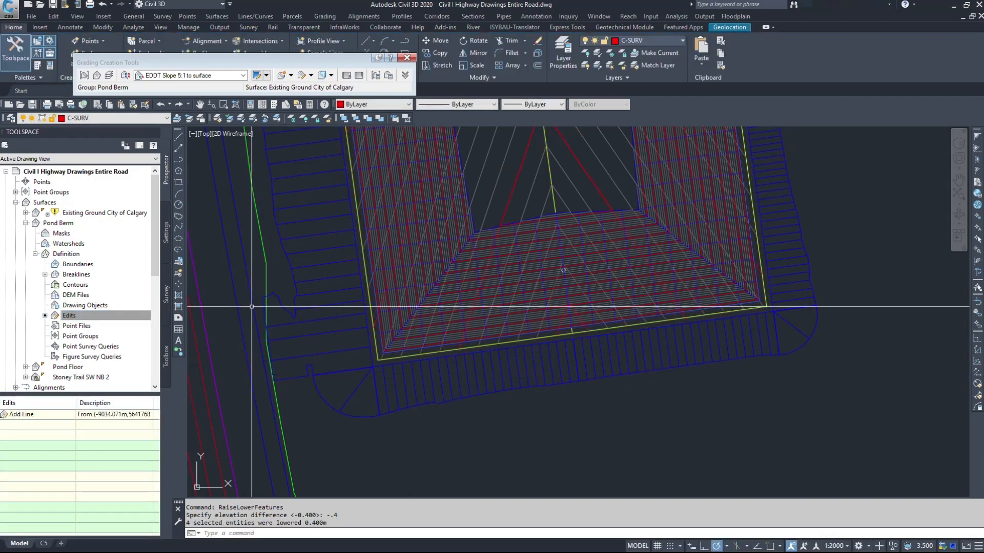
Step: Lower the outer, middle and inner berm feature lines and the pond centreline together, using a further elevation difference of -0.2 m
scroll(643, 338, up, 4)
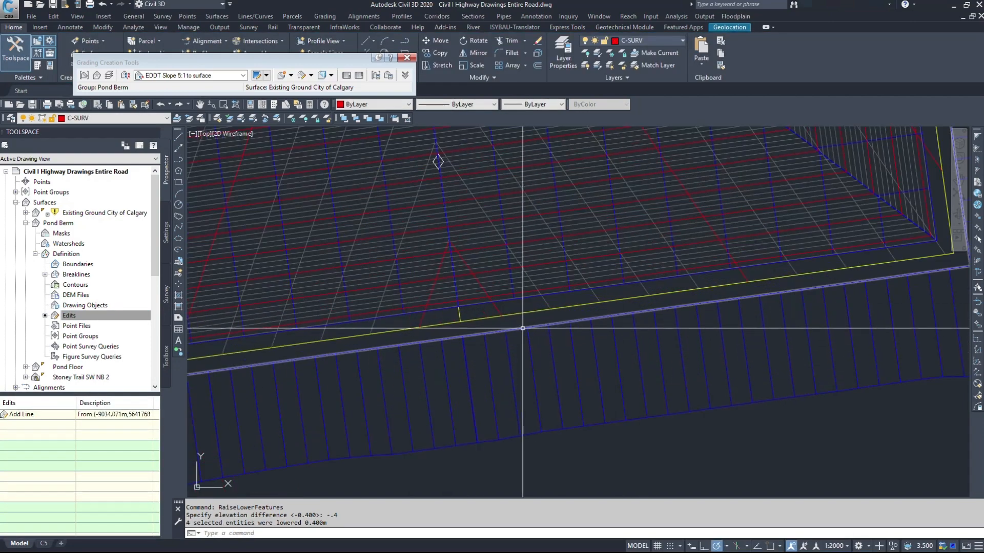
click(514, 318)
click(512, 316)
click(508, 301)
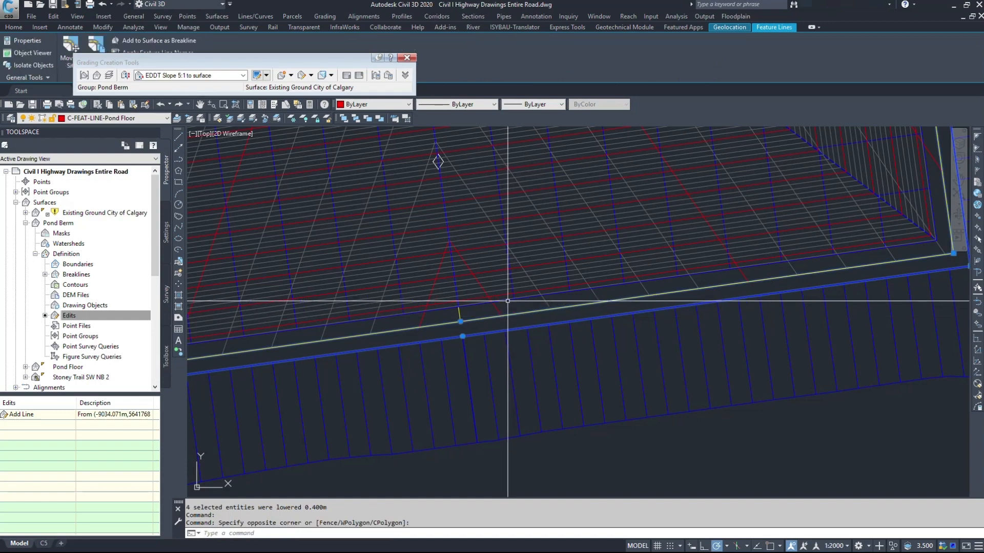
click(469, 310)
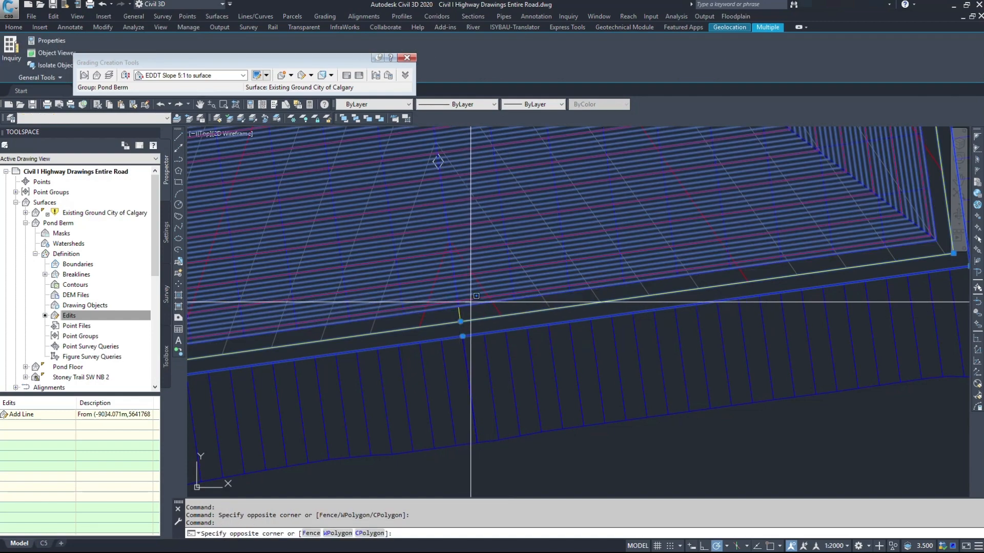
click(470, 301)
scroll(461, 307, up, 5)
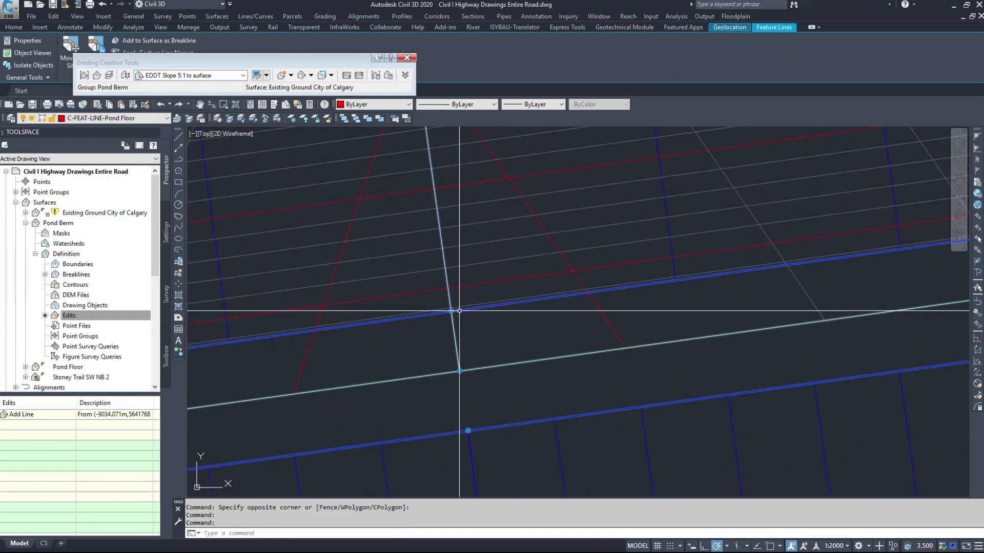
scroll(459, 311, down, 5)
right_click(459, 342)
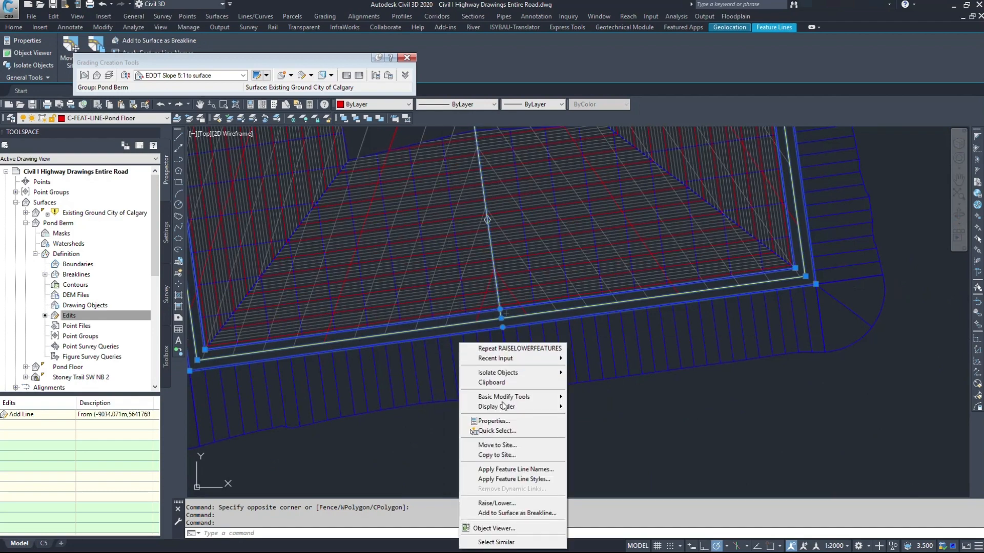
click(496, 504)
scroll(481, 380, down, 3)
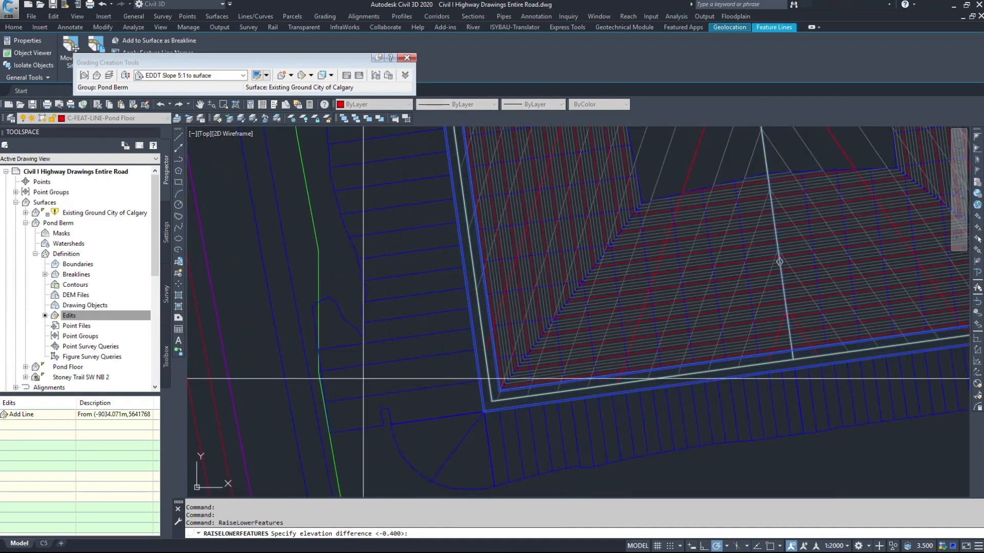
key(Return)
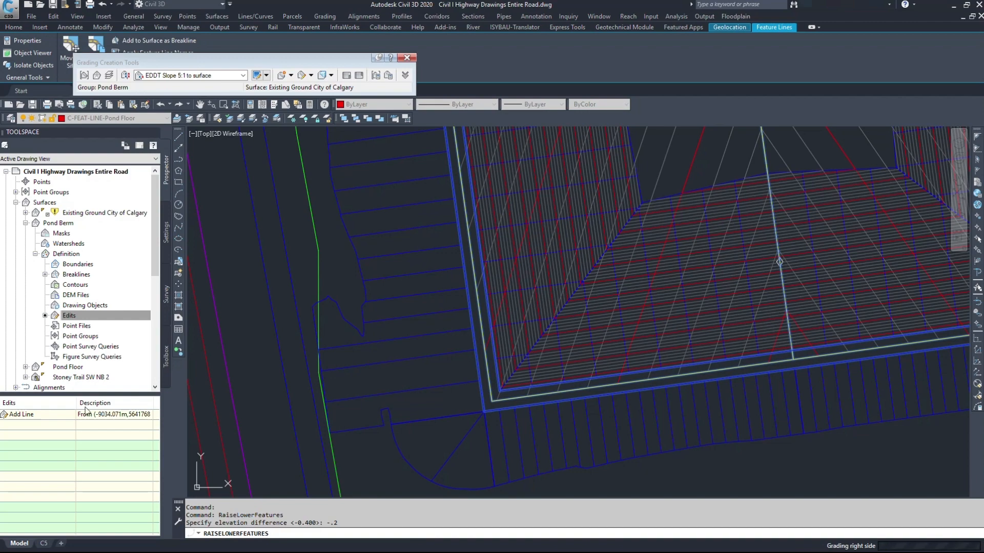
Step: Display the aerial map imagery behind the whole pond and road
scroll(333, 417, down, 5)
middle_drag(360, 237, 352, 433)
middle_drag(319, 226, 347, 435)
middle_drag(417, 374, 371, 287)
text(geomap)
key(Return)
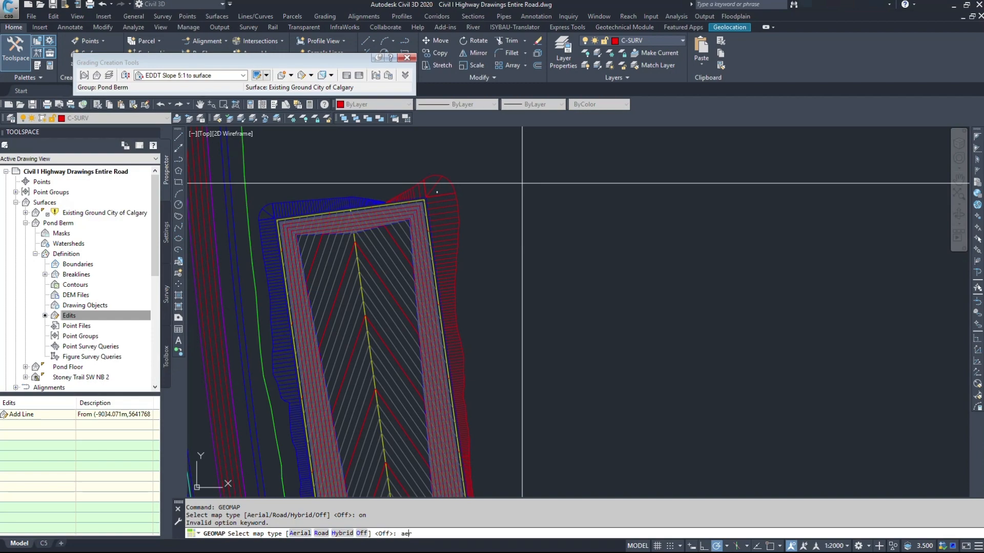
key(Return)
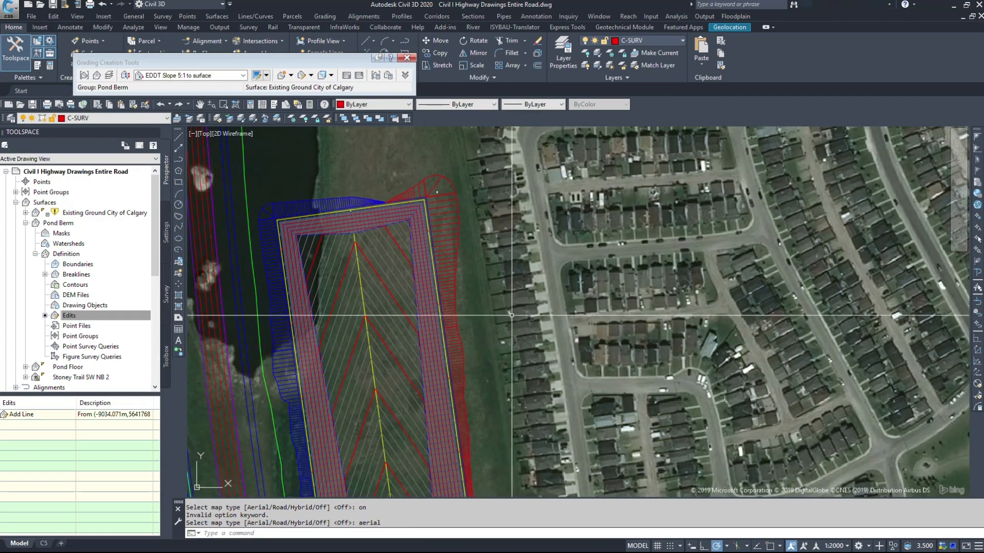
Step: Examine the pond's grading limits against the surrounding land and houses in the aerial imagery, and turn the map off
middle_drag(519, 388, 493, 176)
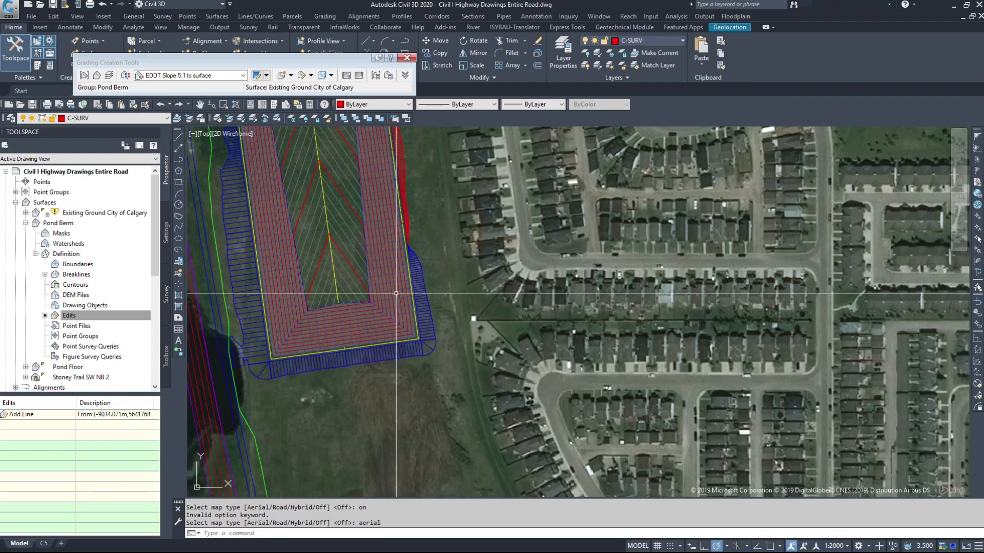
middle_drag(451, 221, 468, 491)
scroll(468, 491, down, 2)
mouse_move(440, 179)
middle_down()
mouse_move(459, 279)
mouse_move(405, 139)
mouse_move(405, 248)
mouse_move(374, 140)
middle_up()
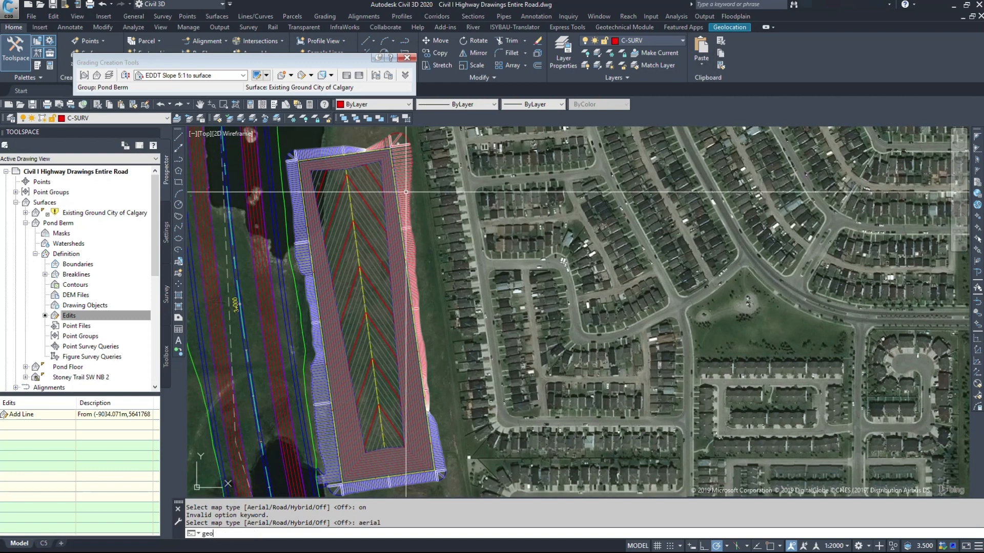
text(off)
key(Return)
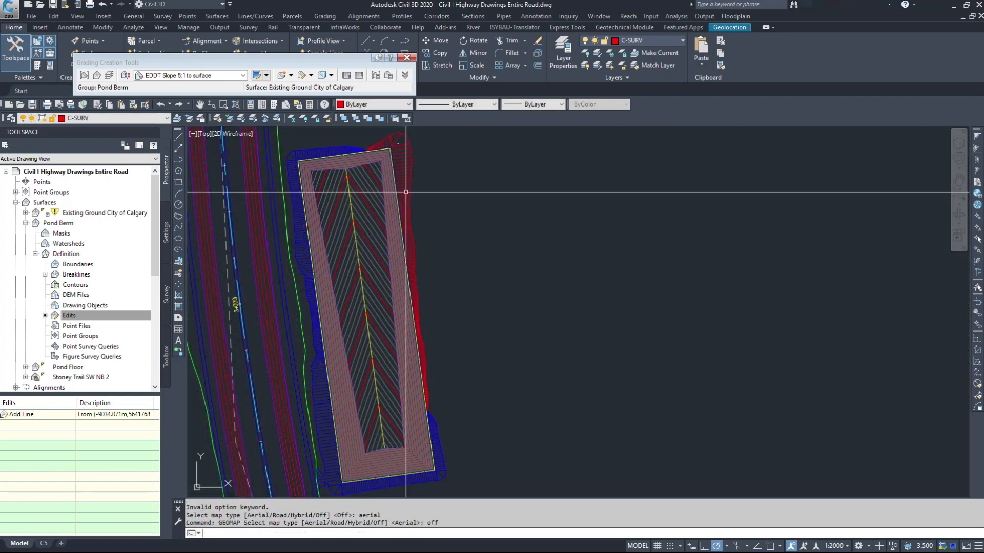
Step: Explode the two gradings through the outer daylight line and the inner toe line of the pond berm slopes
scroll(285, 152, up, 4)
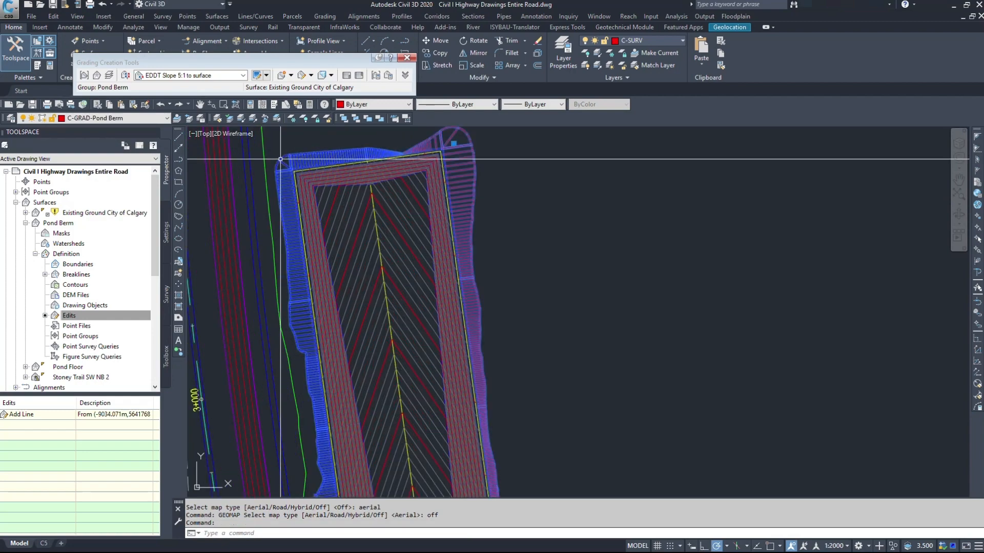
click(285, 151)
key(Escape)
scroll(285, 152, up, 2)
click(310, 199)
scroll(451, 229, up, 6)
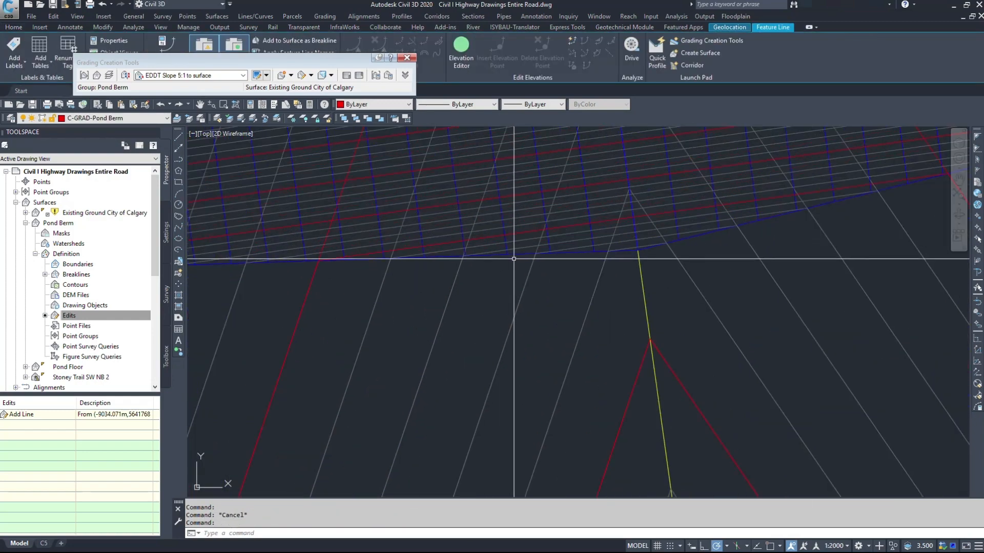
click(516, 255)
click(527, 255)
click(524, 253)
scroll(548, 312, down, 2)
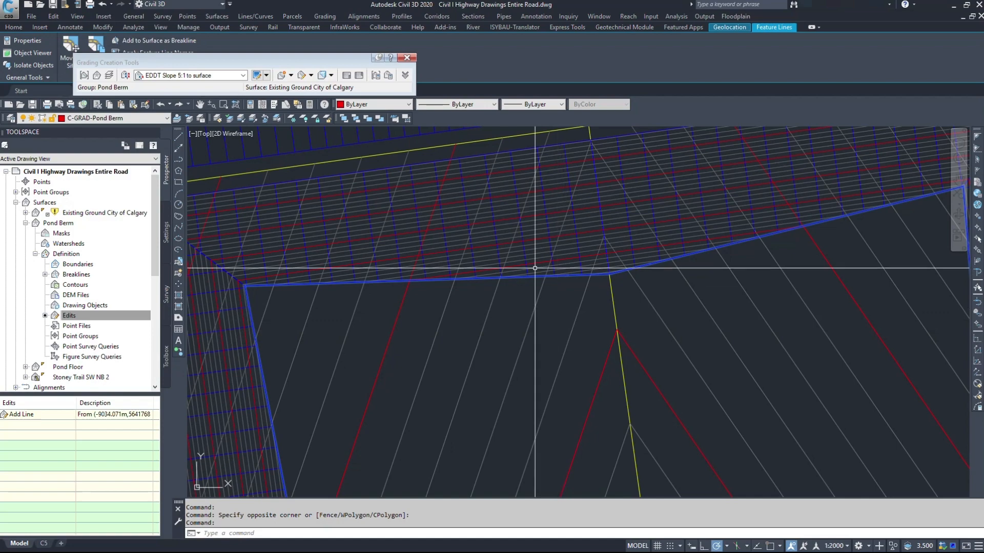
scroll(325, 203, down, 4)
text(x)
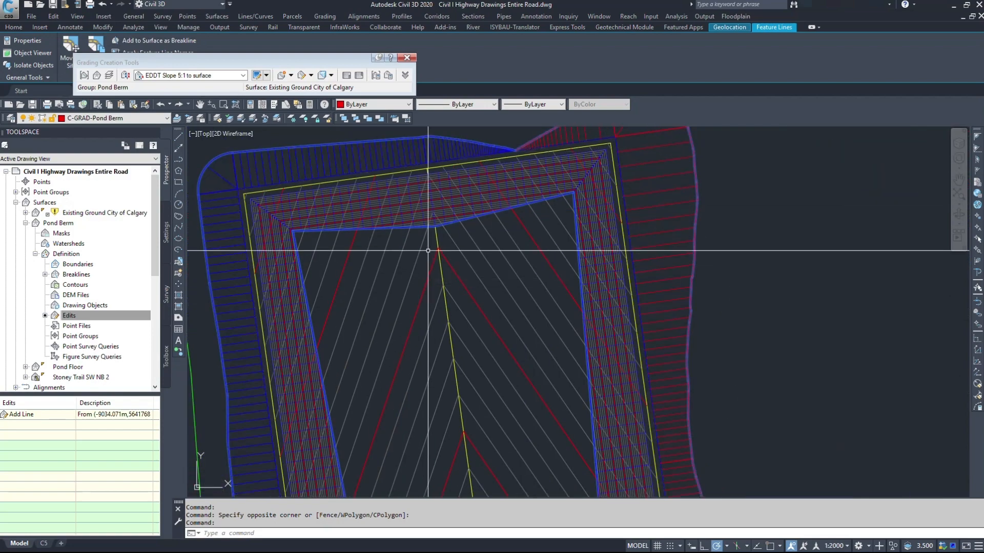
key(Return)
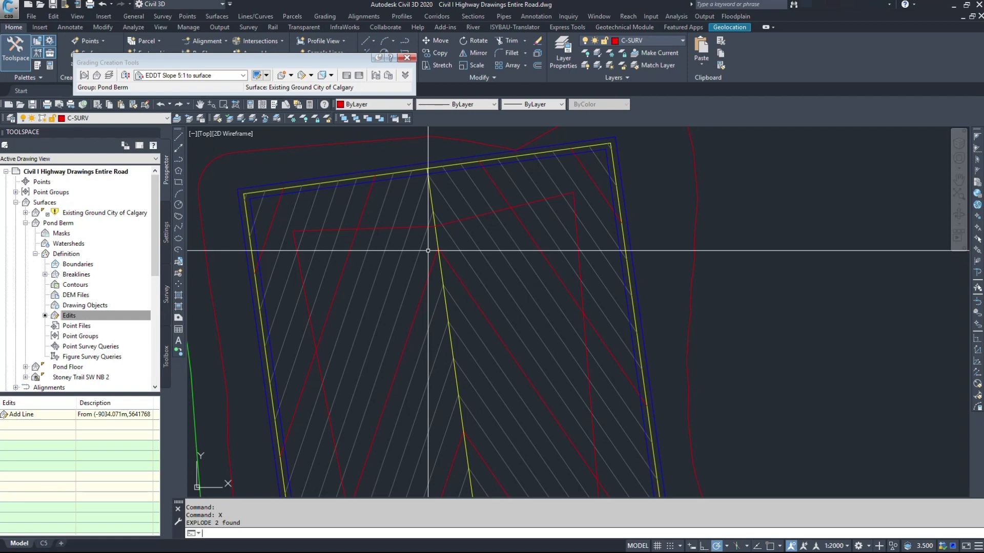
Step: Convert the exploded outer daylight and inner toe lines to feature lines in site Pond Berm, using style EDDT Feature Line Blue (Black)
click(449, 222)
scroll(451, 261, down, 4)
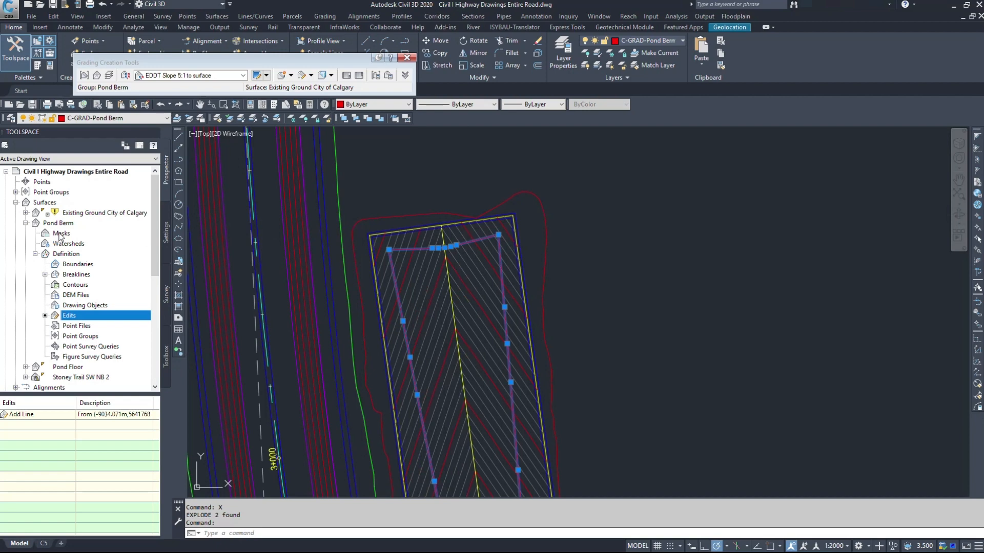
click(416, 213)
scroll(390, 200, up, 3)
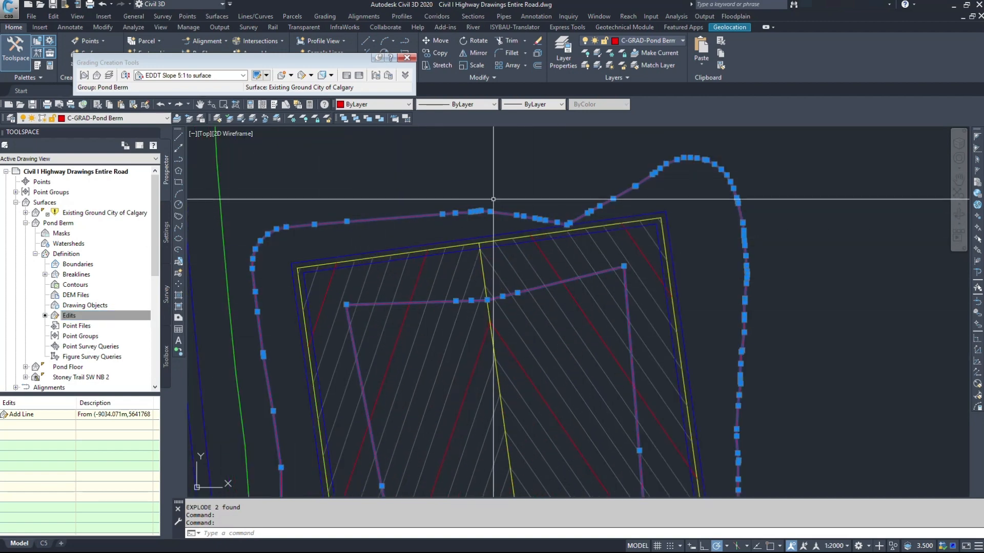
click(324, 17)
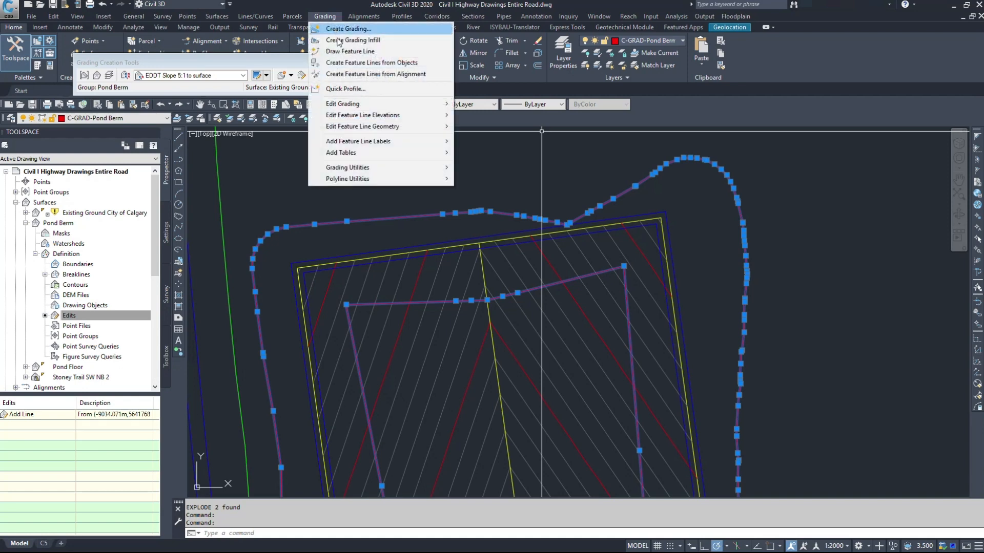
click(361, 62)
click(518, 163)
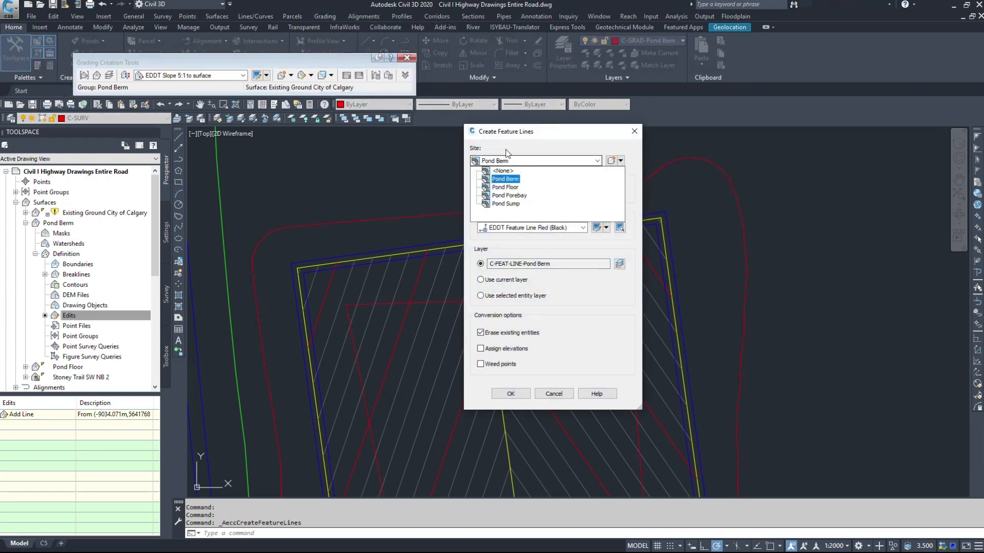
click(502, 178)
click(502, 161)
click(501, 179)
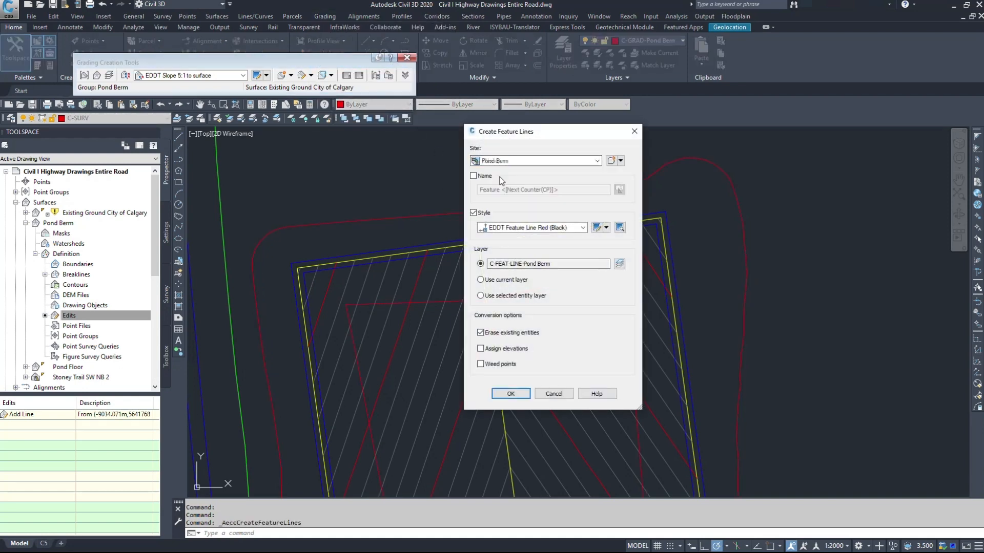
click(546, 229)
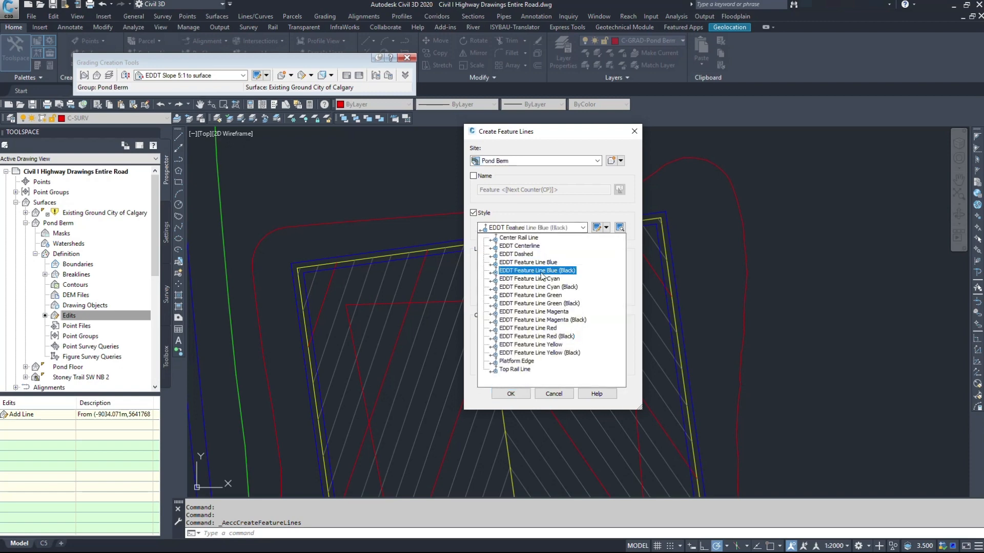
click(542, 272)
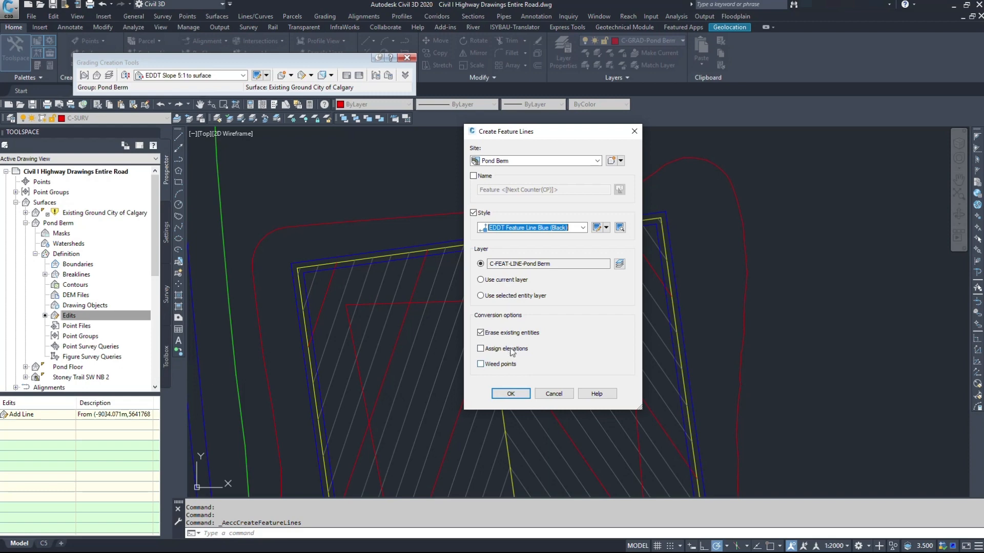
click(511, 394)
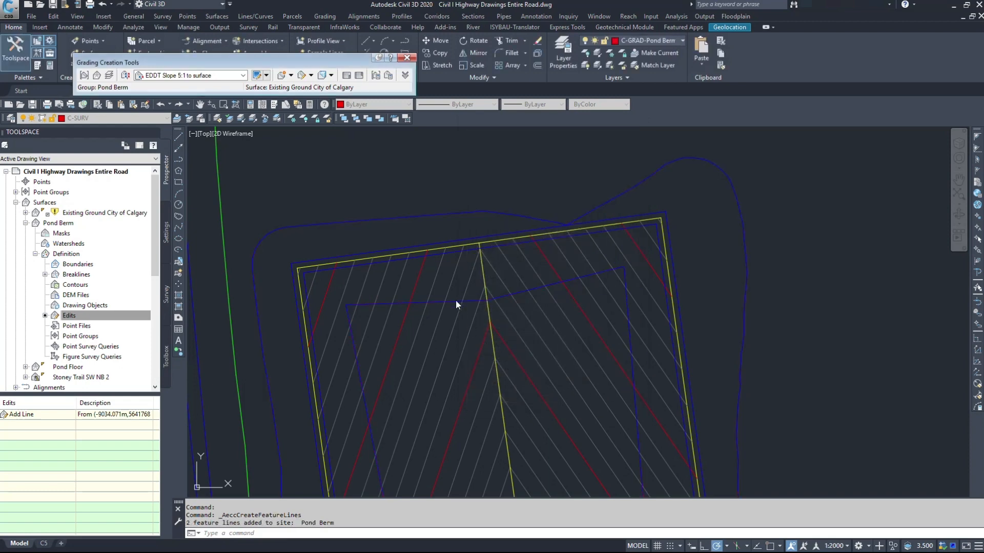
Step: Add the outer daylight, inner toe and both berm edge feature lines to surface Pond Berm as standard breaklines described "Pond Berm Outside and Inside"
click(439, 216)
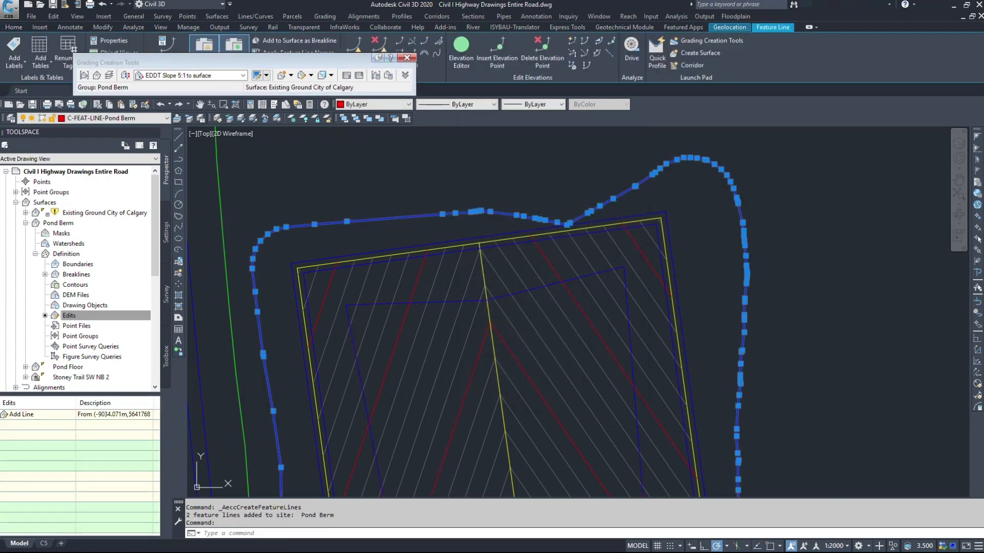
click(436, 245)
click(439, 303)
right_click(439, 282)
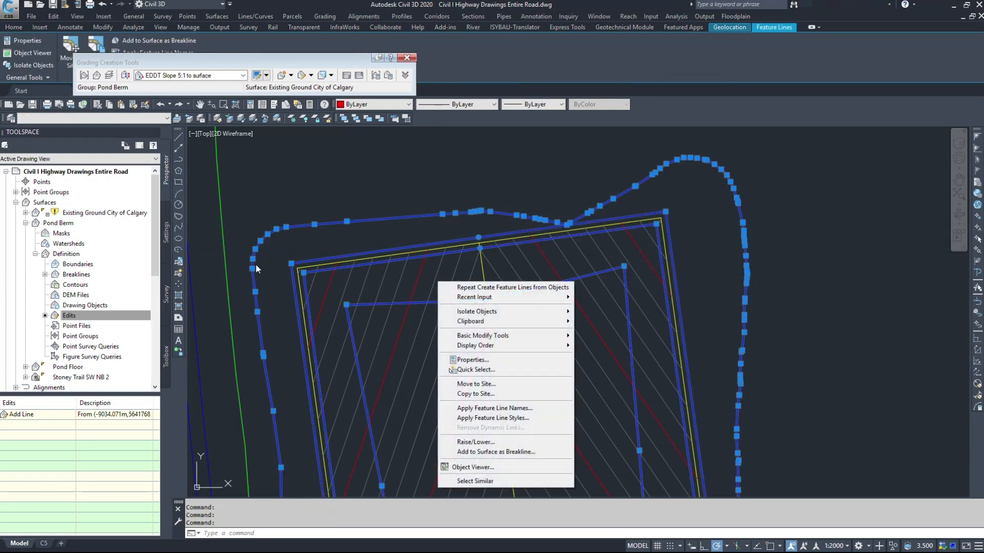
click(484, 452)
click(476, 275)
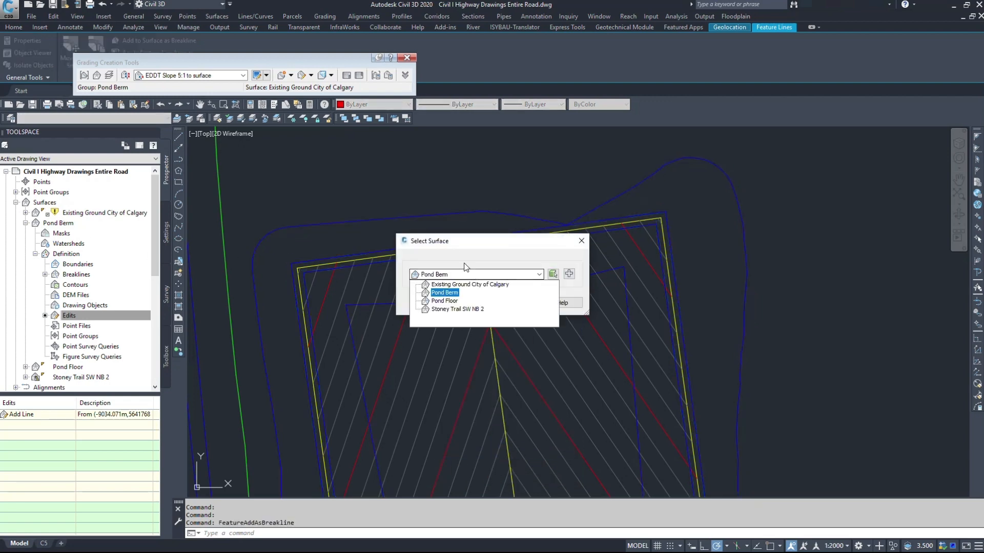
click(455, 292)
click(476, 303)
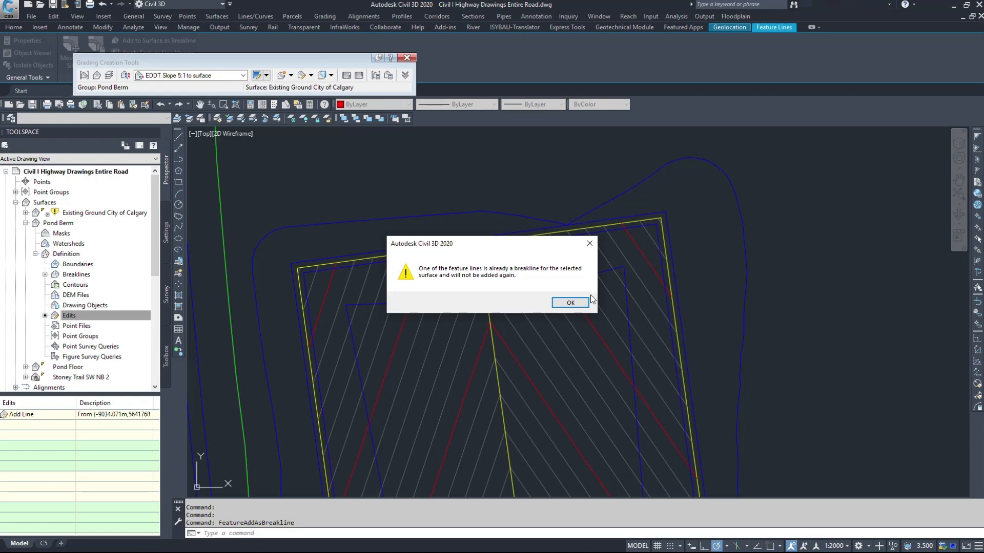
click(564, 303)
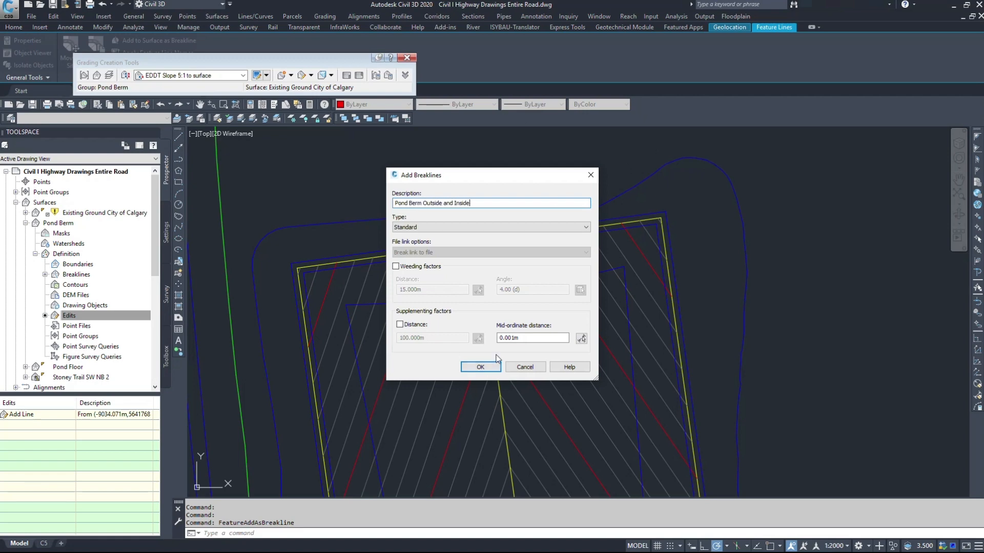
click(480, 367)
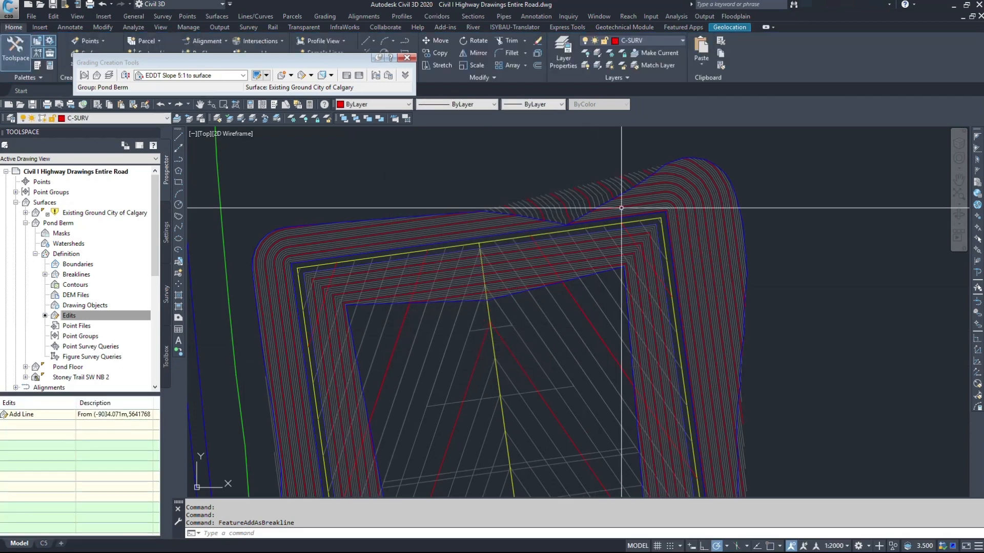
Step: Delete the Add Line edit from the Pond Berm surface definition
scroll(458, 267, down, 4)
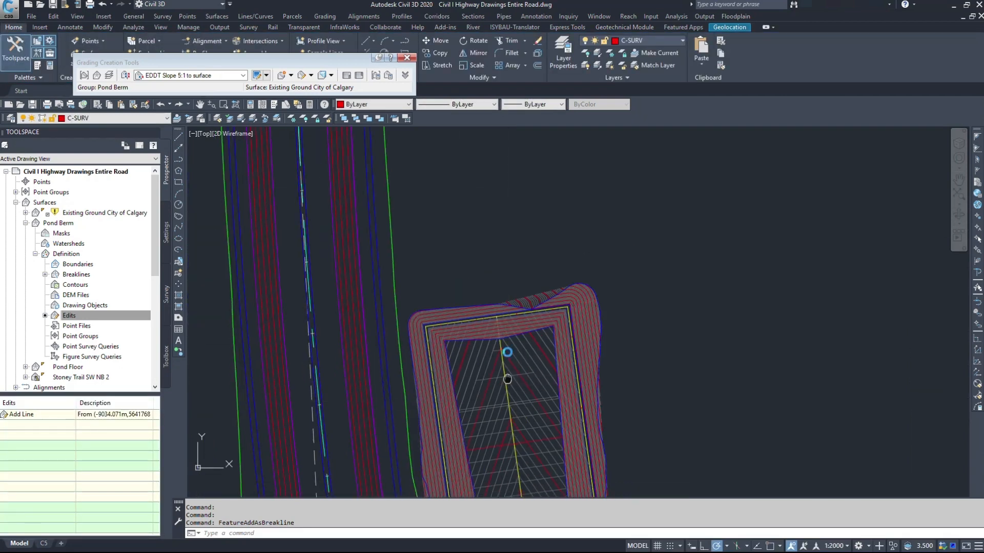
right_click(100, 416)
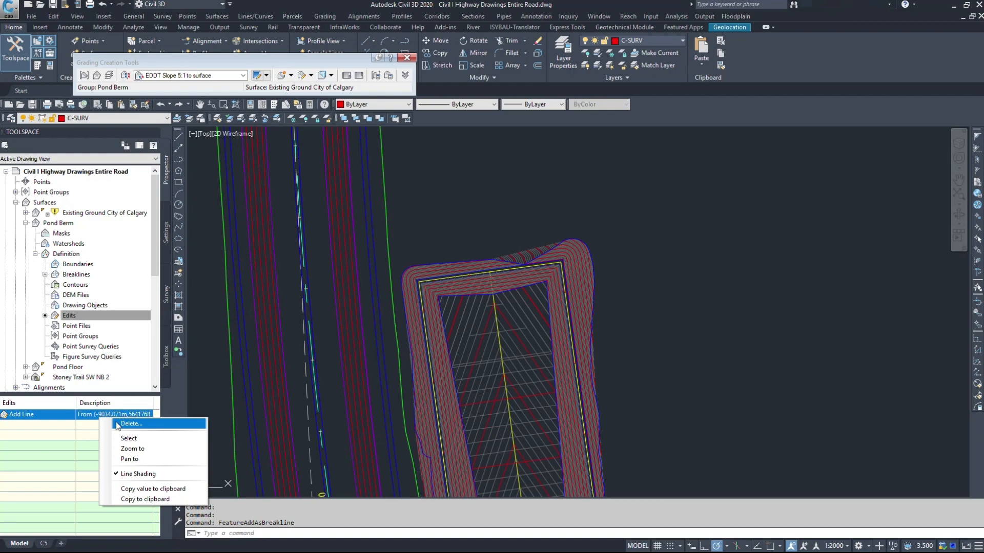
click(118, 424)
click(562, 301)
Step: Add a surface line edit to Pond Berm along the pond centreline, between the inner toe lines at the north and south ends
right_click(79, 319)
click(105, 326)
scroll(606, 264, up, 8)
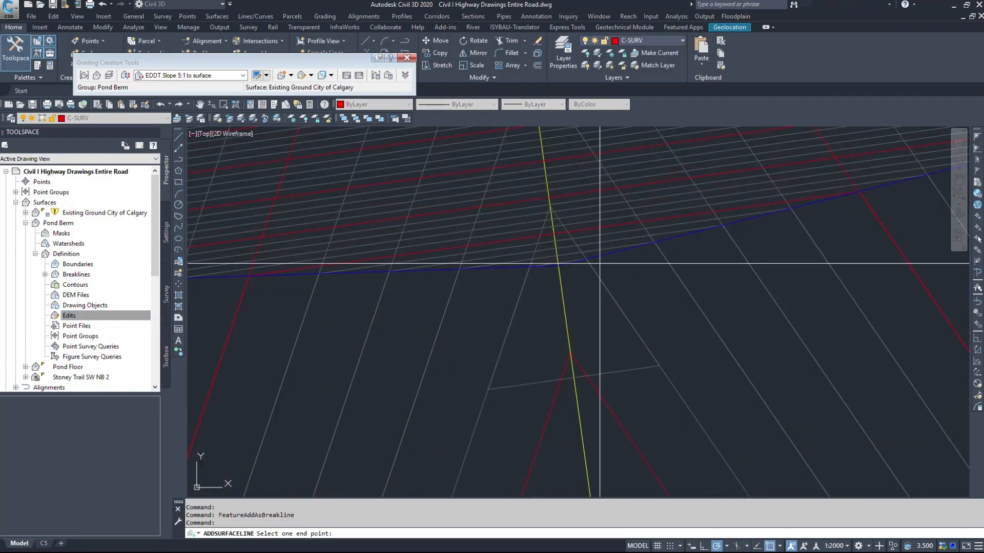
click(565, 264)
scroll(565, 263, down, 5)
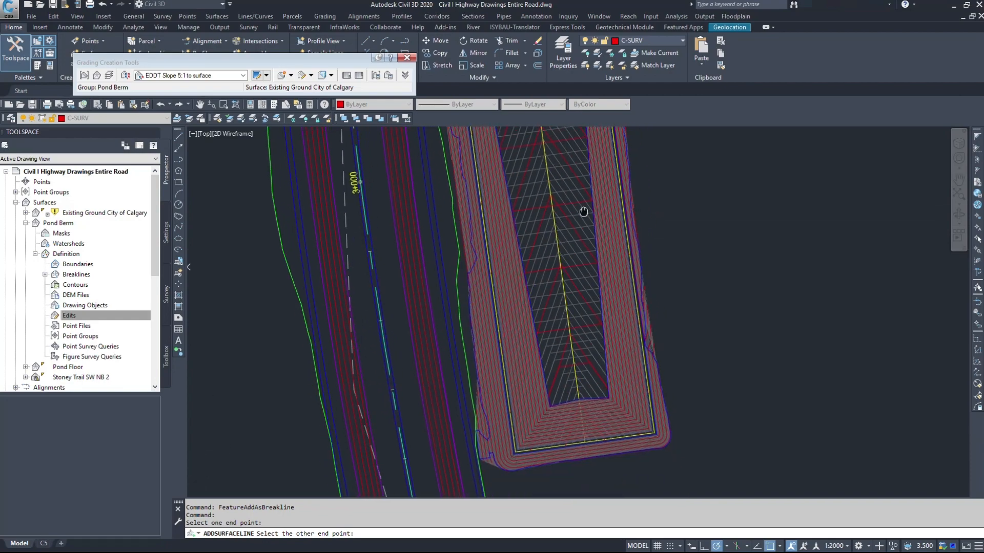
scroll(588, 399, up, 3)
click(560, 395)
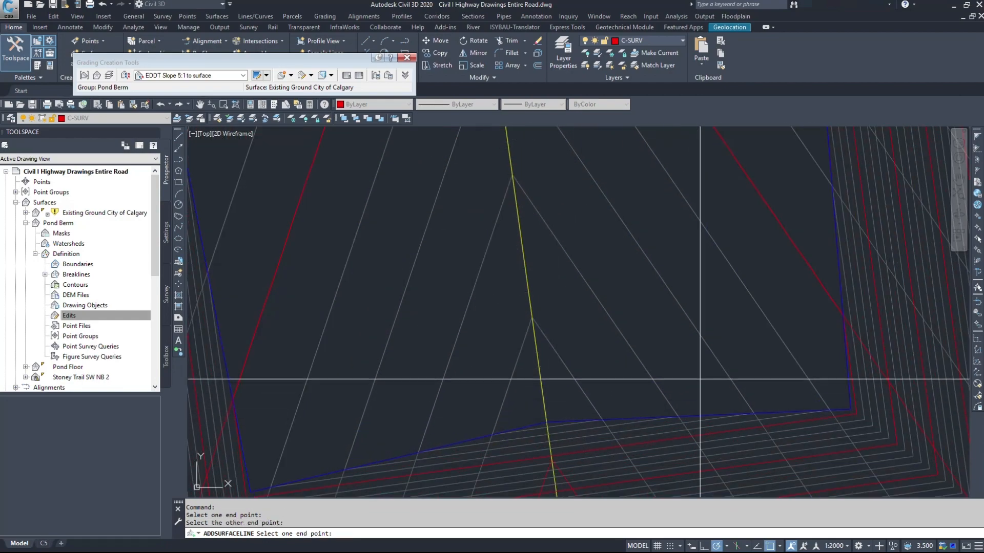
scroll(700, 380, down, 4)
key(Escape)
Step: Add an outer boundary named Outer to the Pond Berm surface from the outer daylight feature line, with non-destructive breakline enabled
scroll(555, 279, up, 6)
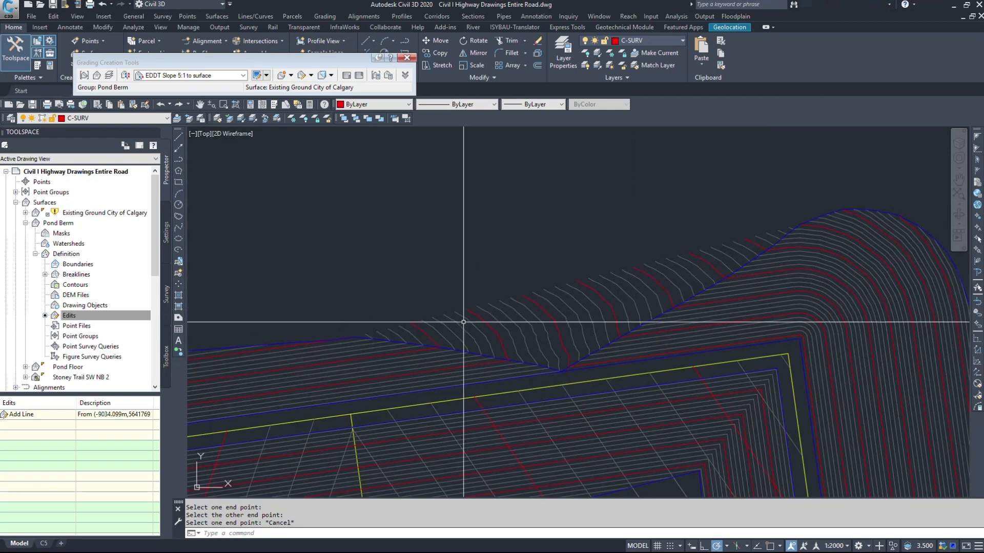
right_click(78, 264)
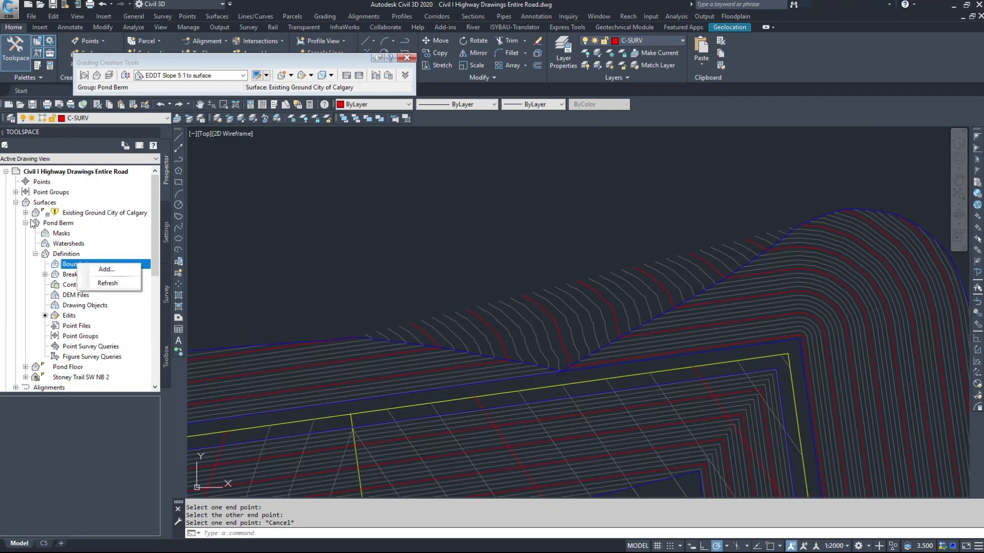
click(105, 270)
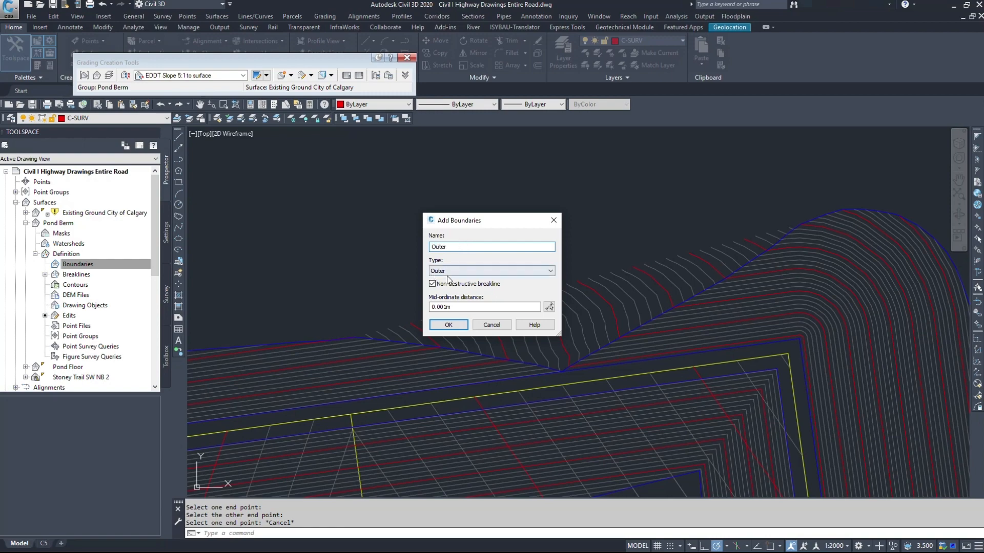
click(449, 325)
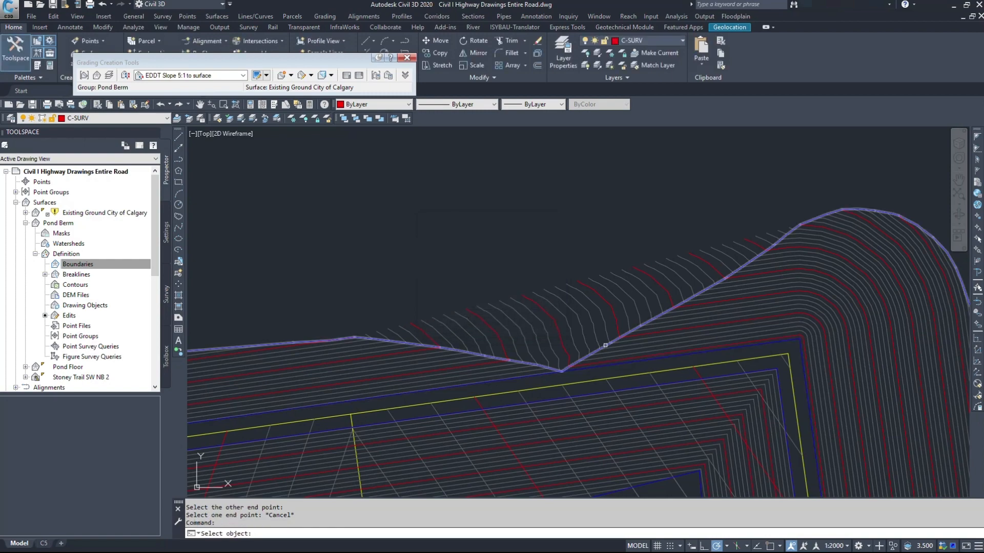
scroll(618, 237, down, 5)
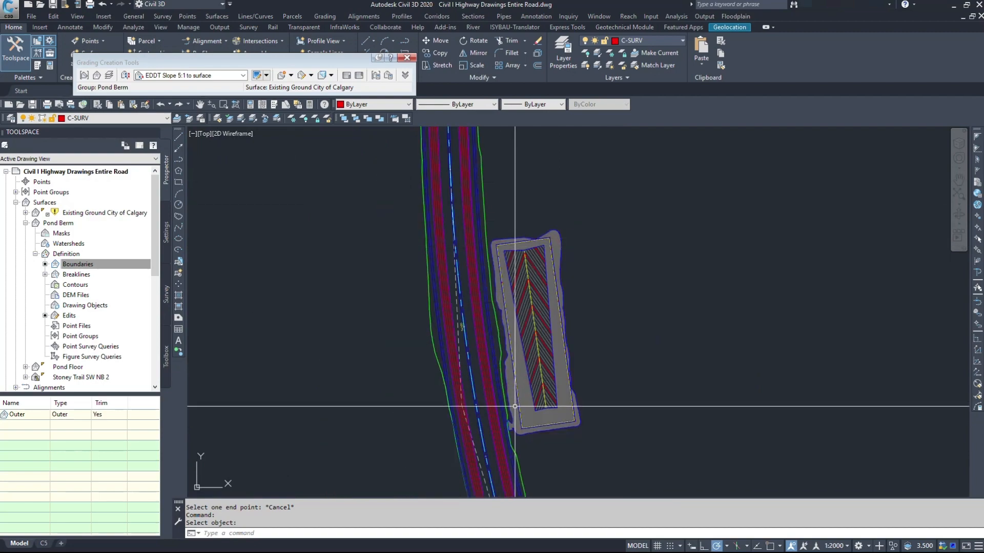
Step: Delete the PIs of the outer daylight feature line that form the stray spur toward the road near the berm's southwest corner
scroll(518, 410, up, 5)
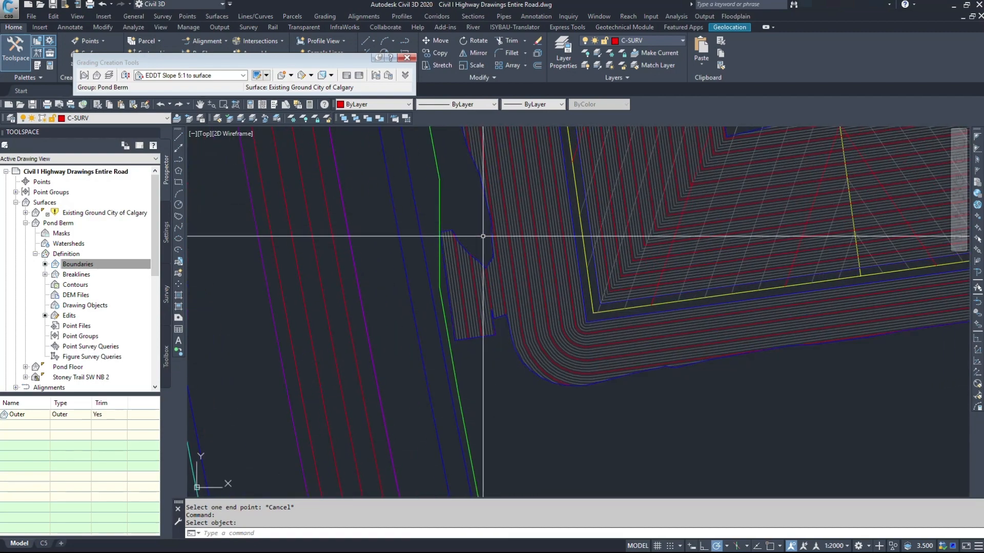
click(472, 163)
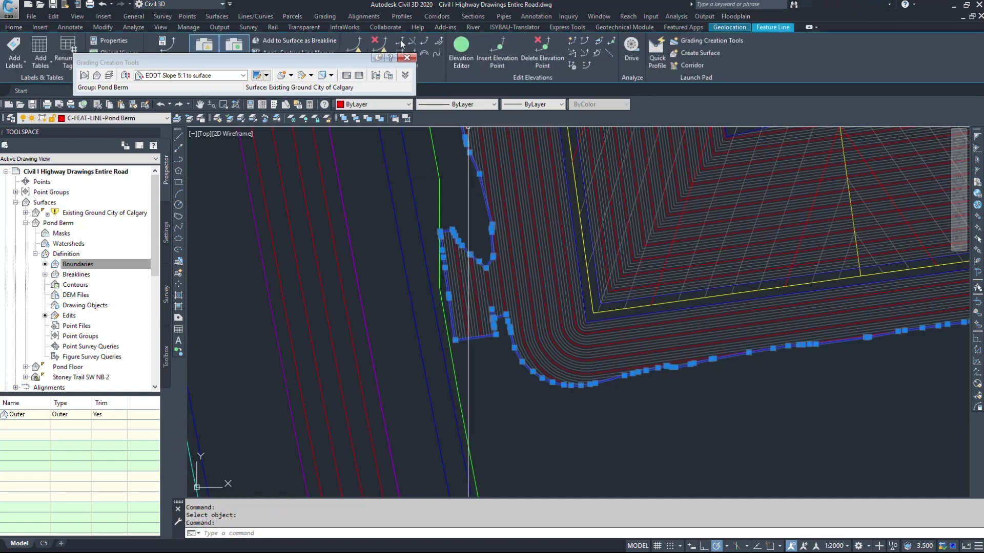
click(78, 265)
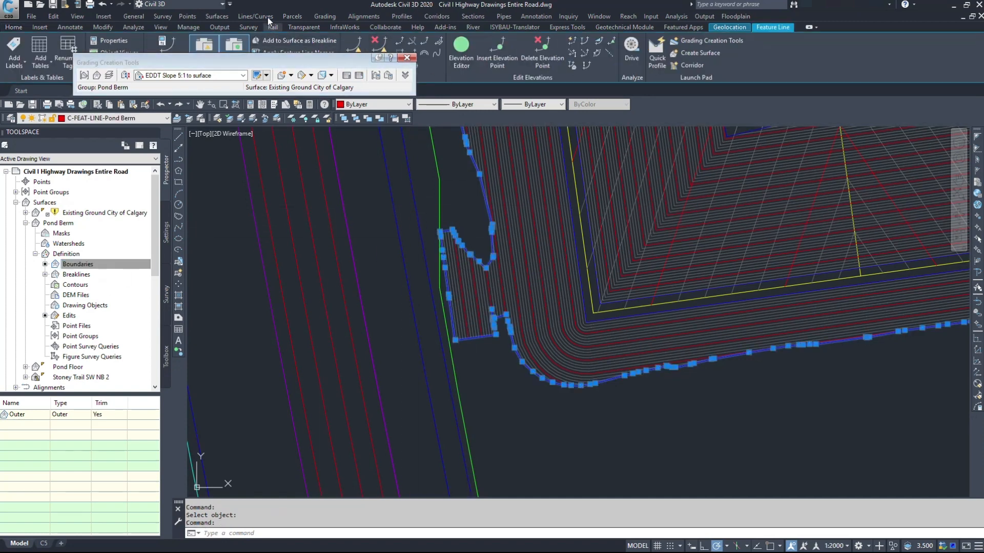
click(317, 18)
mouse_move(438, 127)
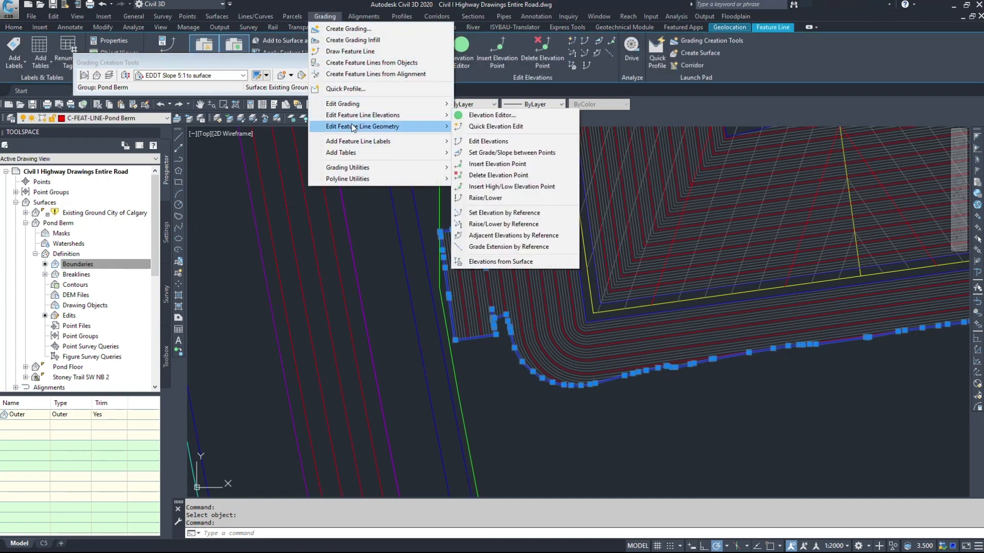
click(479, 138)
scroll(455, 193, up, 5)
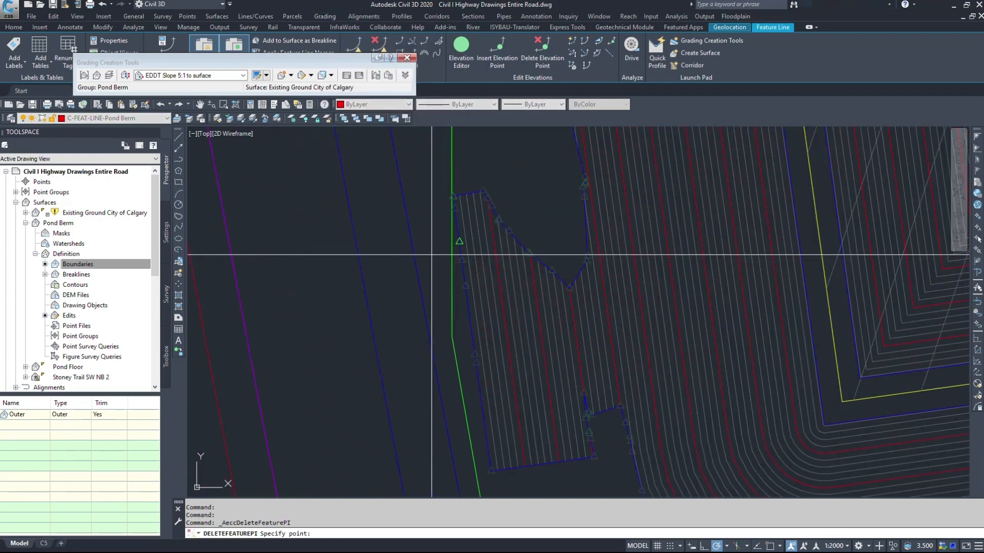
click(490, 201)
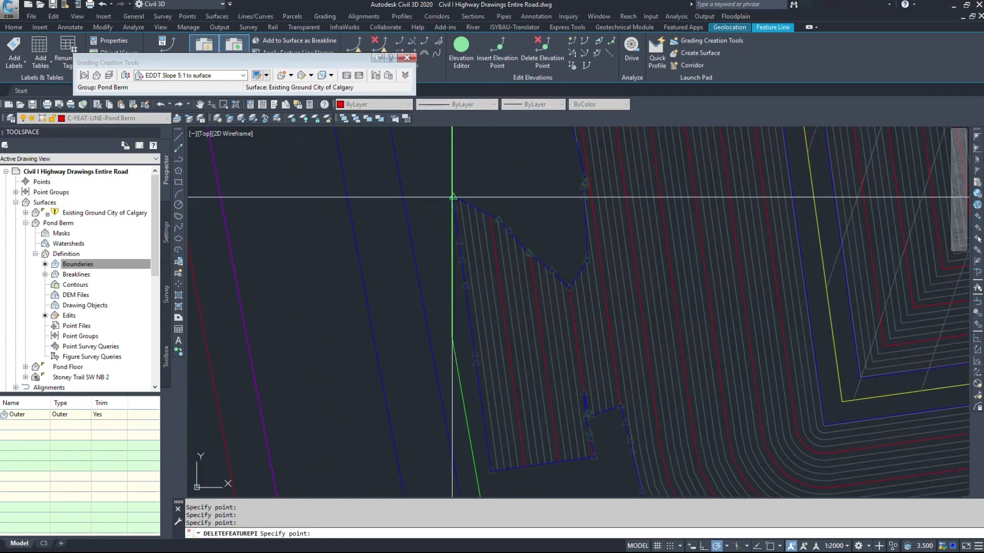
click(452, 215)
click(472, 352)
click(481, 404)
click(490, 466)
click(593, 456)
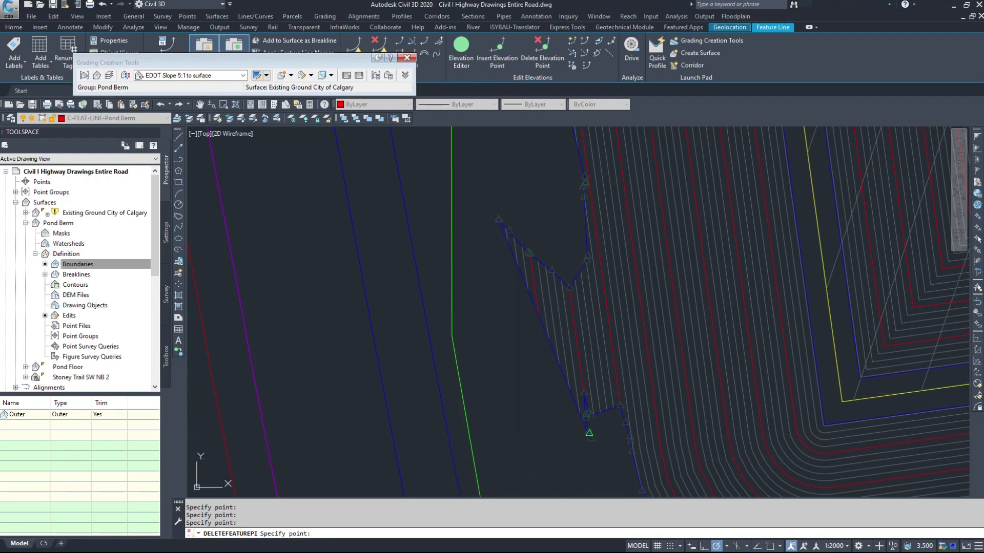
click(589, 433)
click(500, 220)
click(510, 232)
click(551, 269)
click(530, 253)
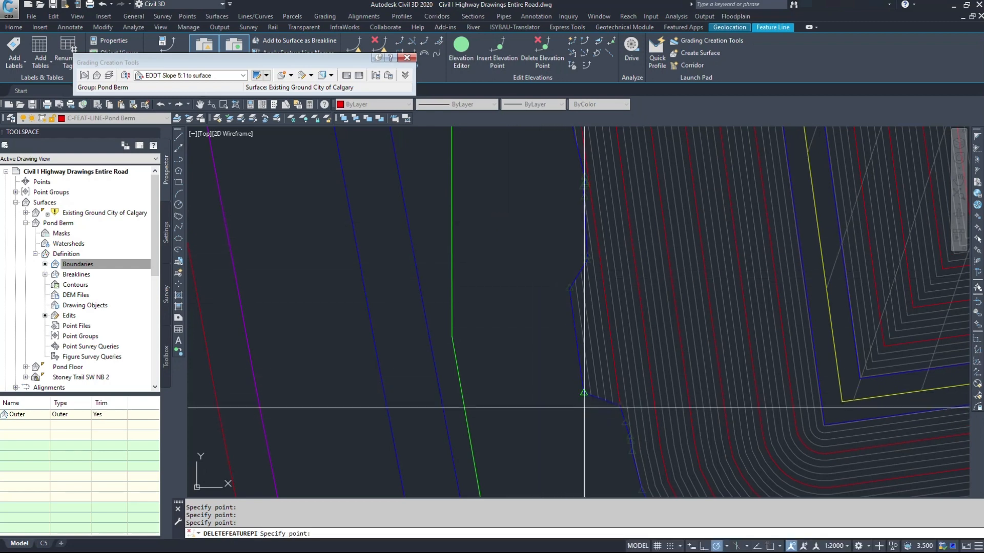
scroll(520, 275, down, 4)
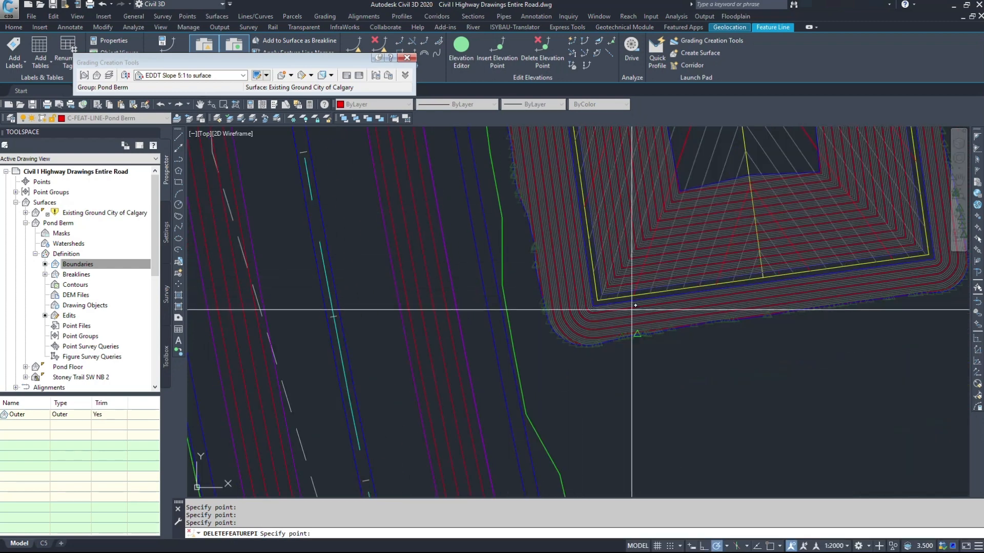
middle_drag(613, 299, 285, 414)
key(Escape)
middle_drag(654, 201, 651, 456)
key(Escape)
scroll(557, 248, down, 2)
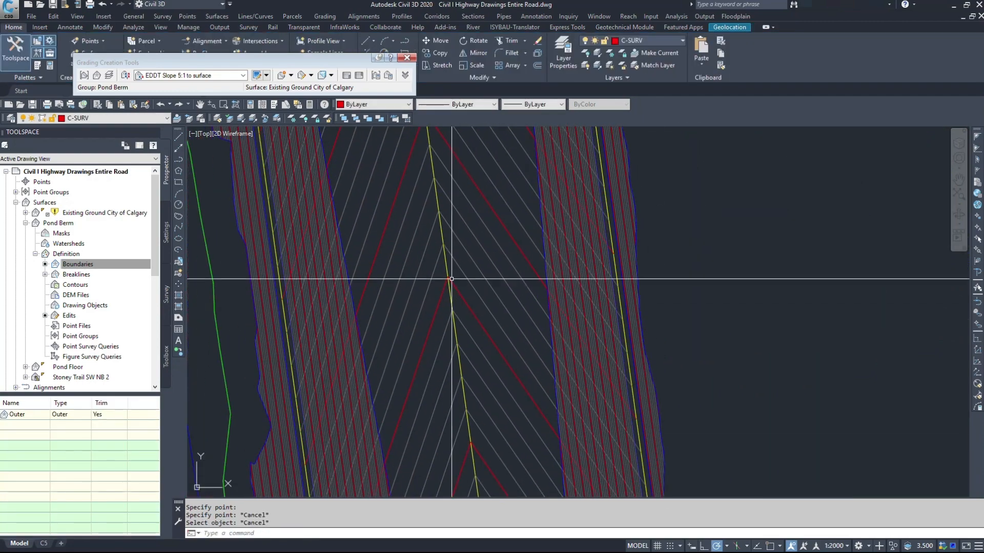
scroll(459, 366, down, 4)
mouse_move(501, 201)
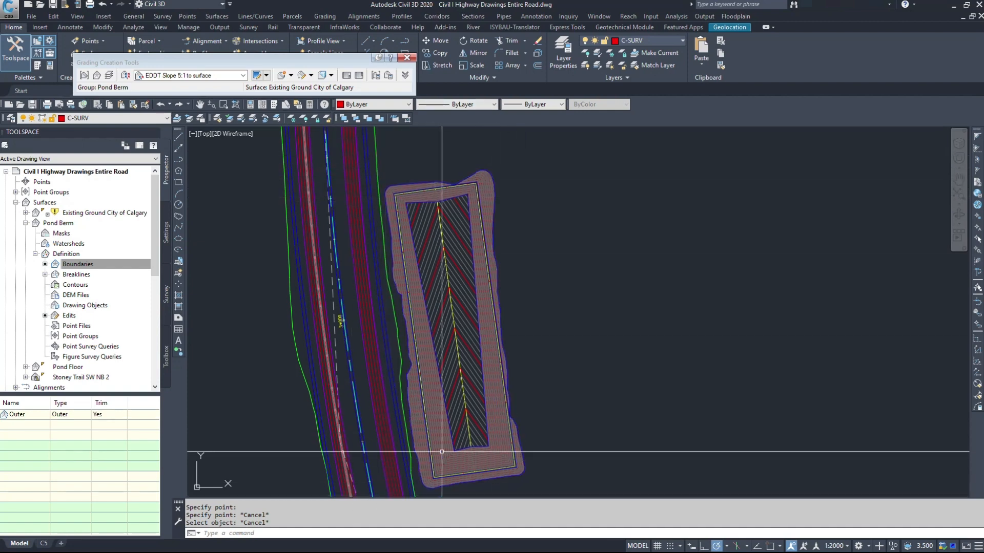
scroll(394, 359, down, 1)
scroll(399, 431, up, 1)
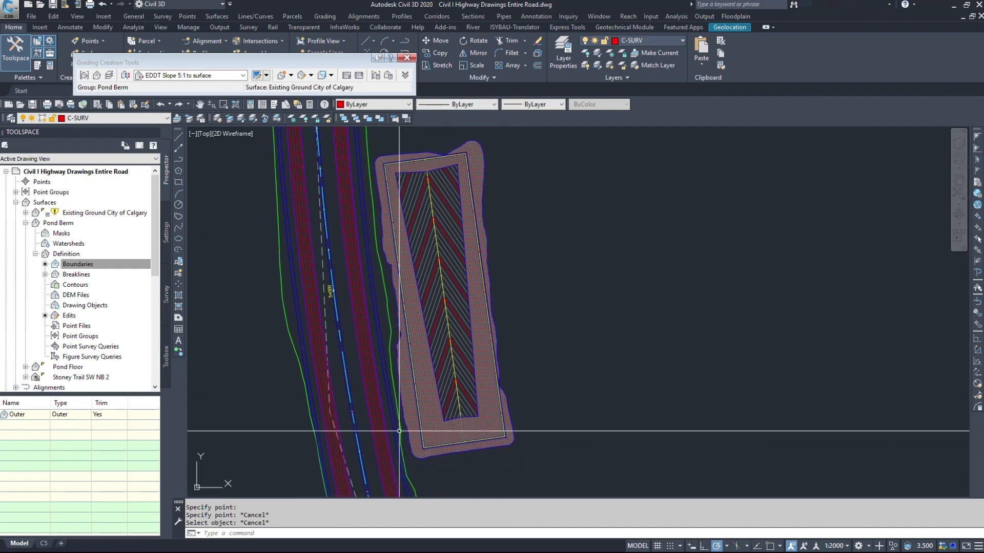